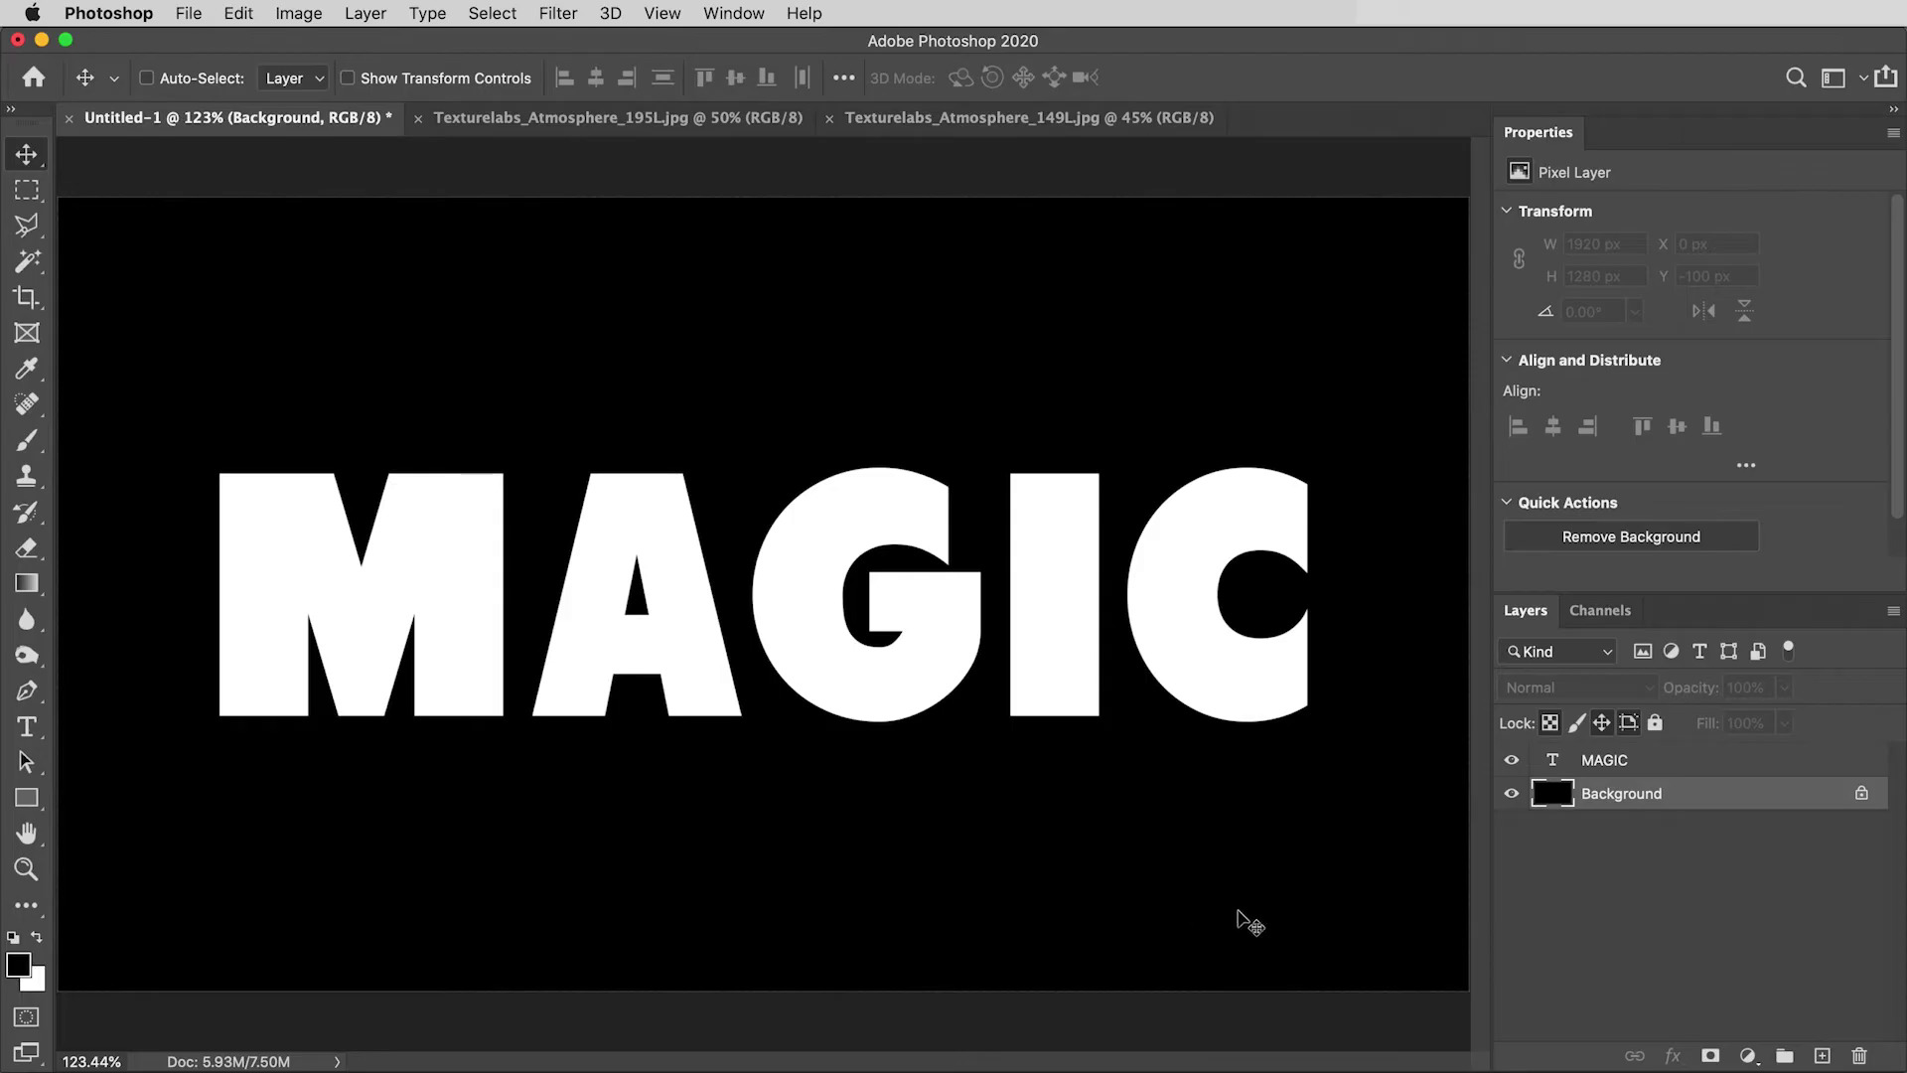
Check the MAGIC text's font and the canvas size in Image Size, closing without changes.
click(1678, 762)
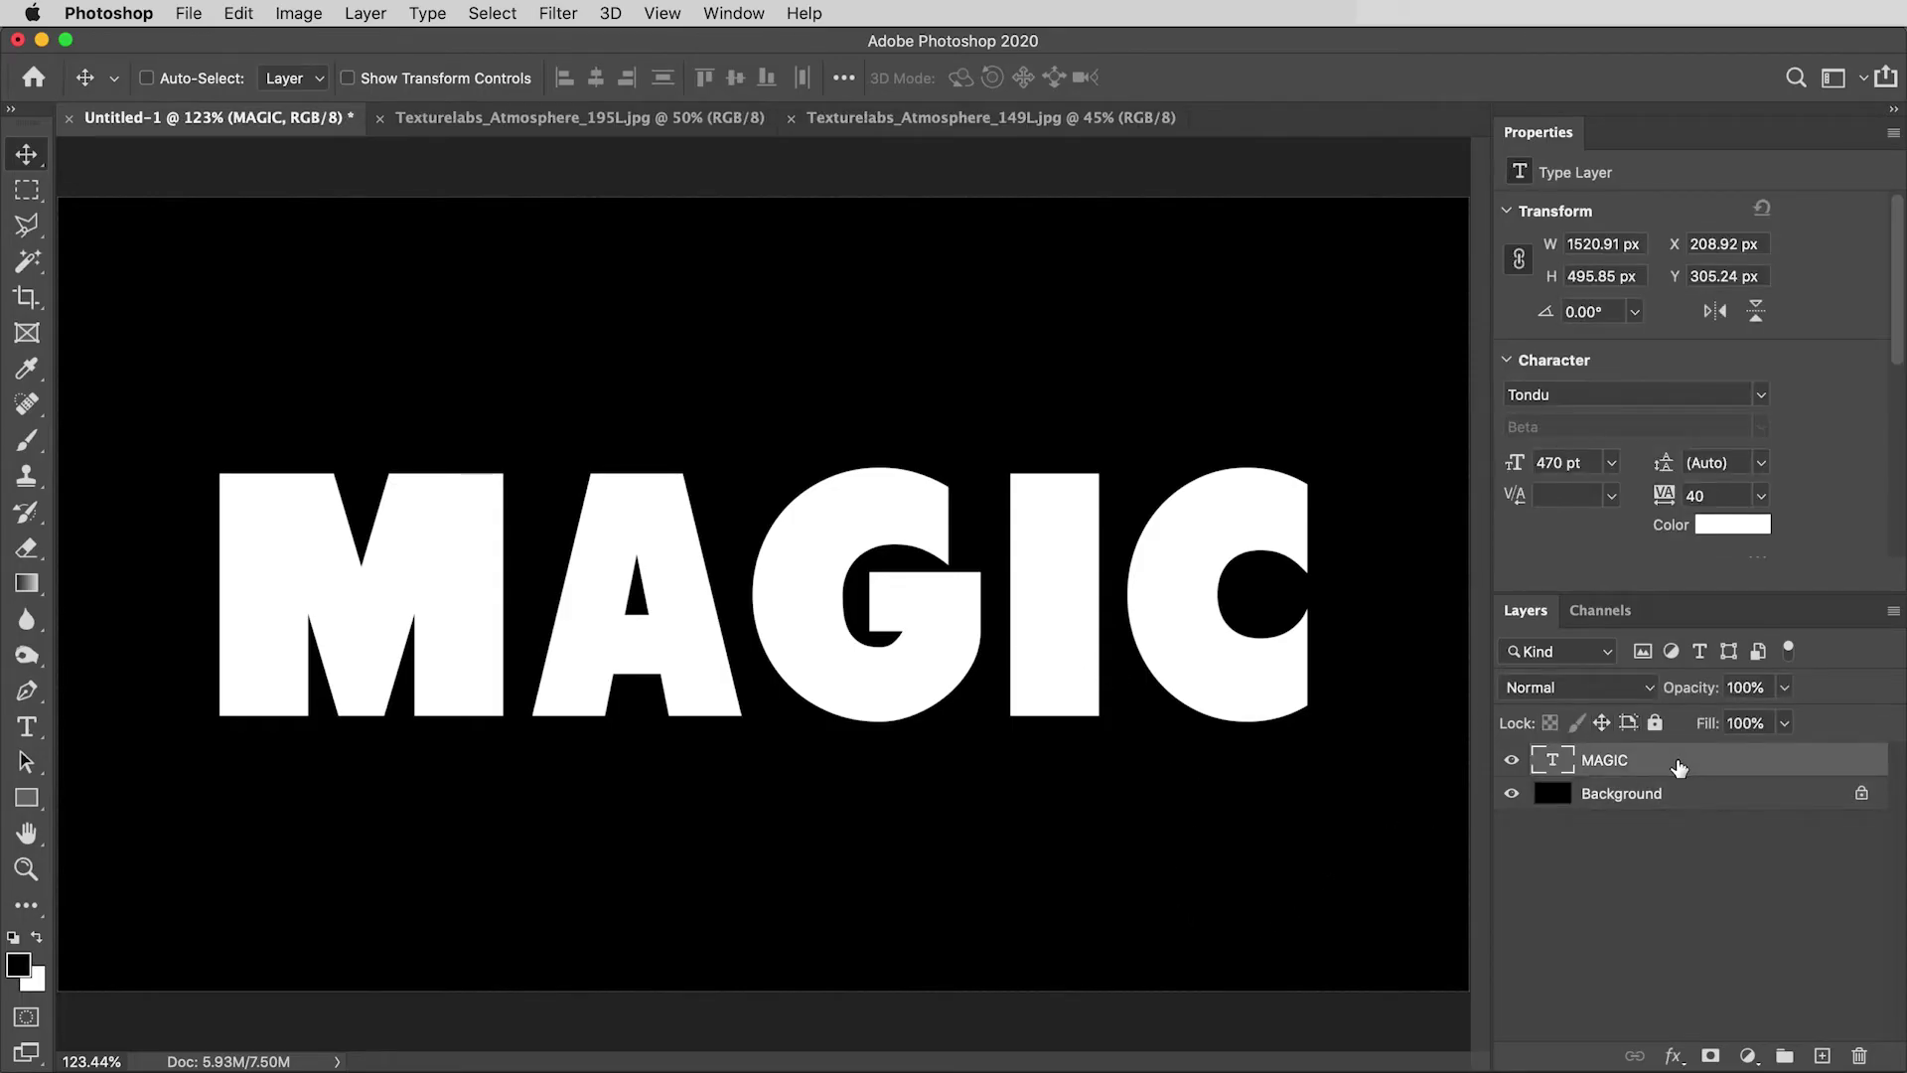
click(1577, 393)
click(1598, 395)
key(super+alt+i)
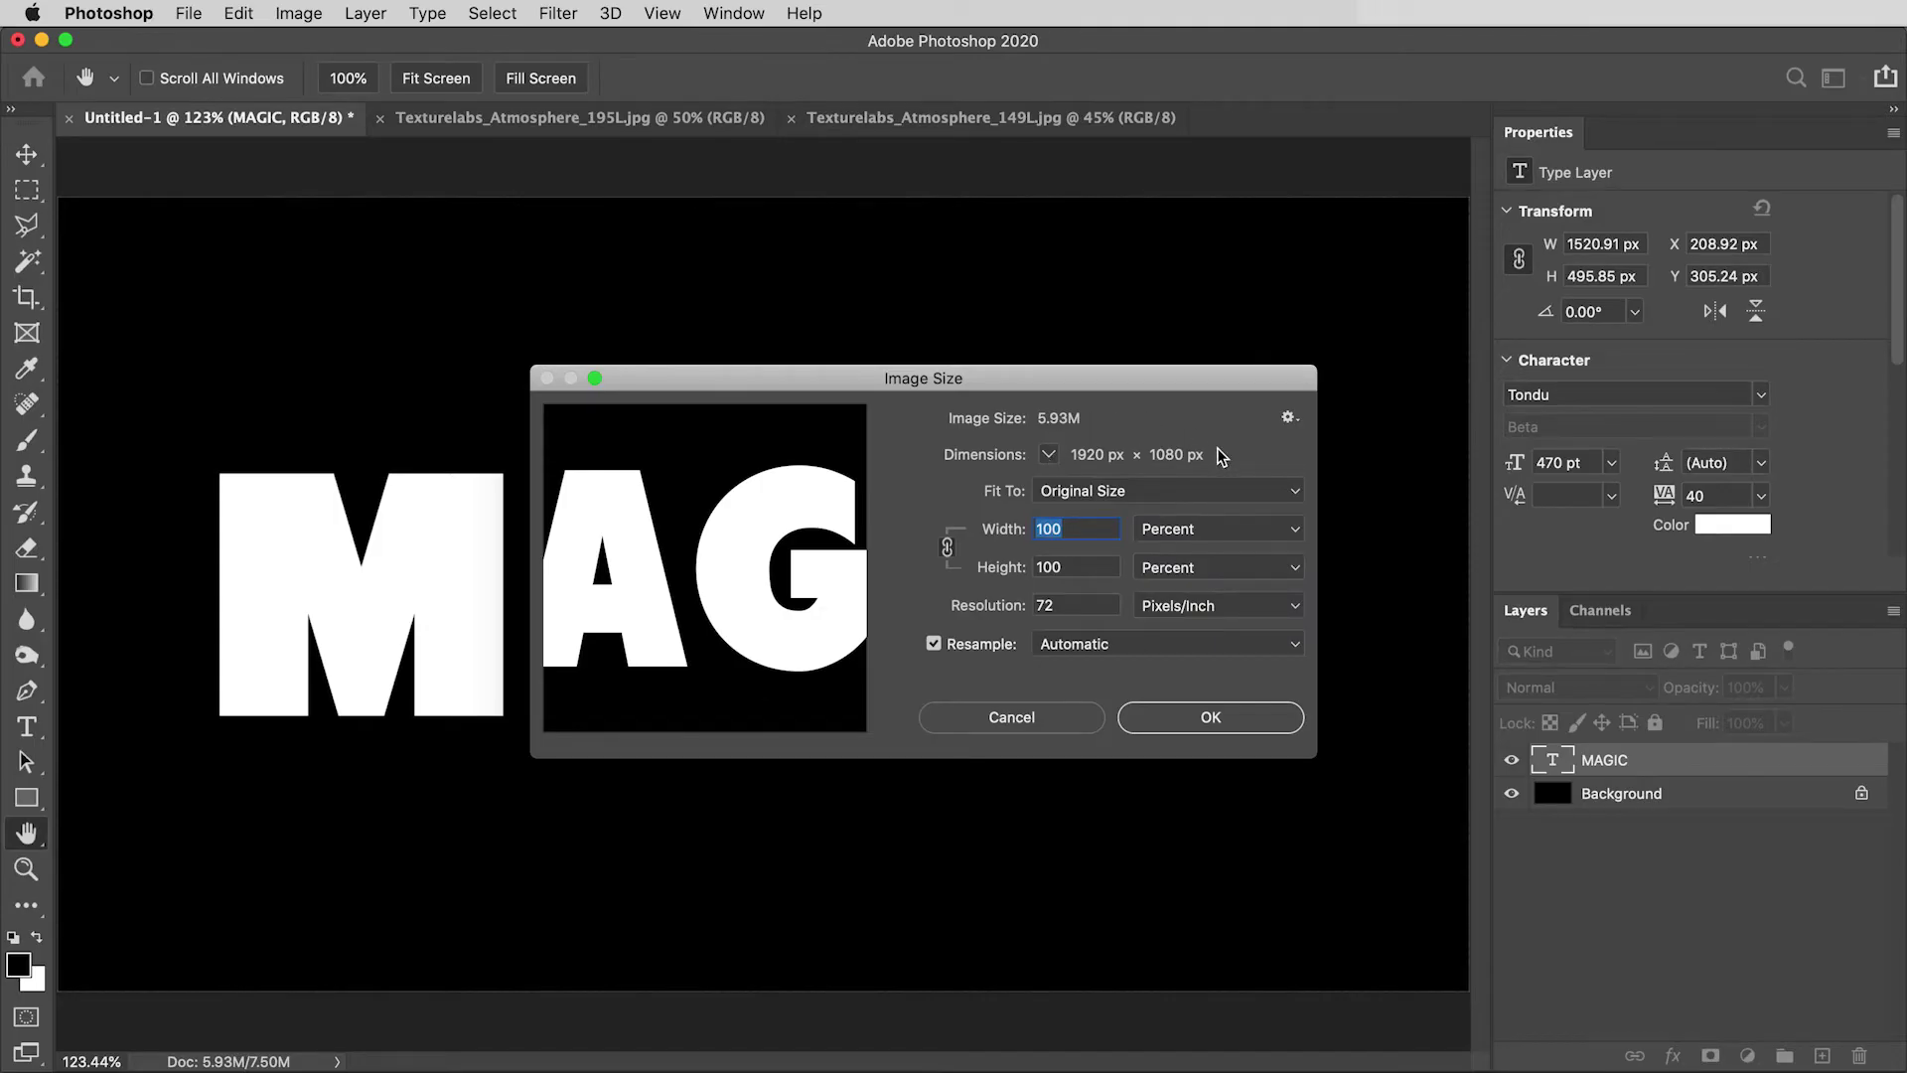
drag(1010, 377, 959, 377)
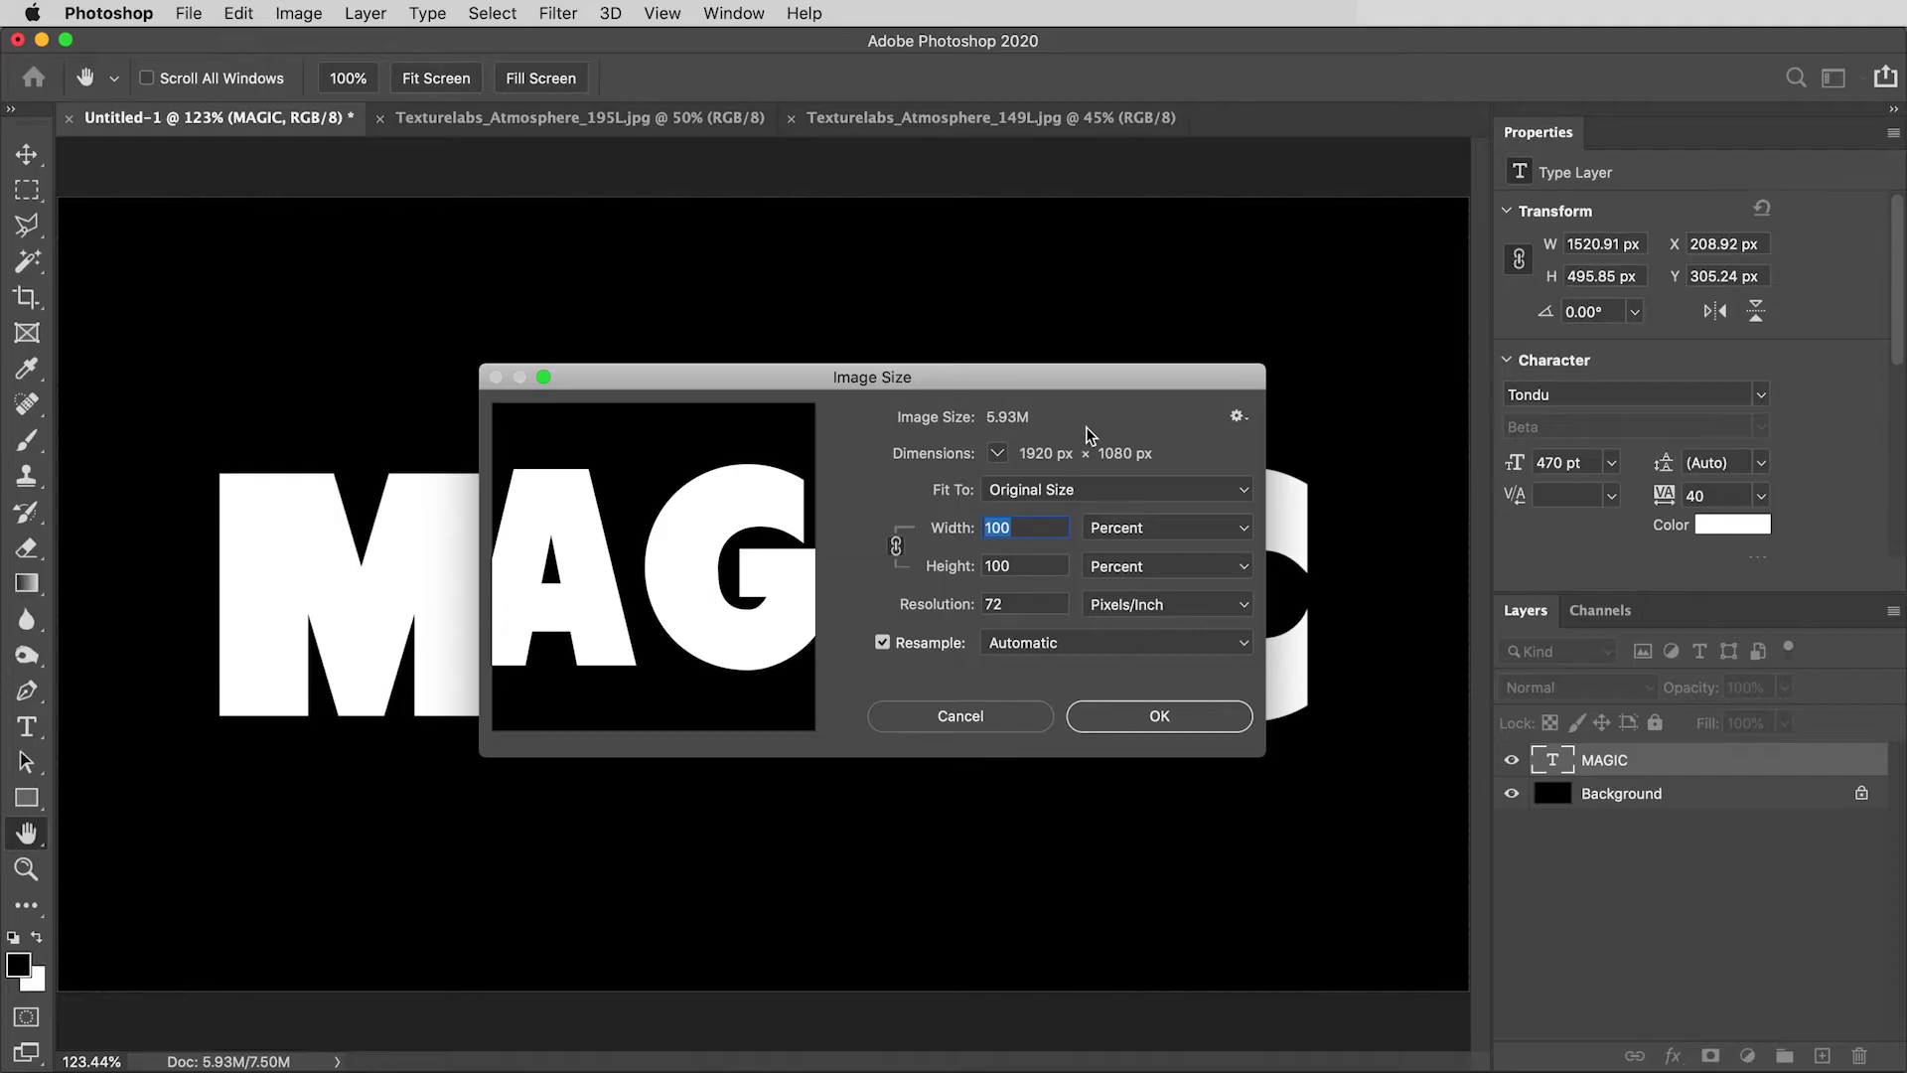
key(Escape)
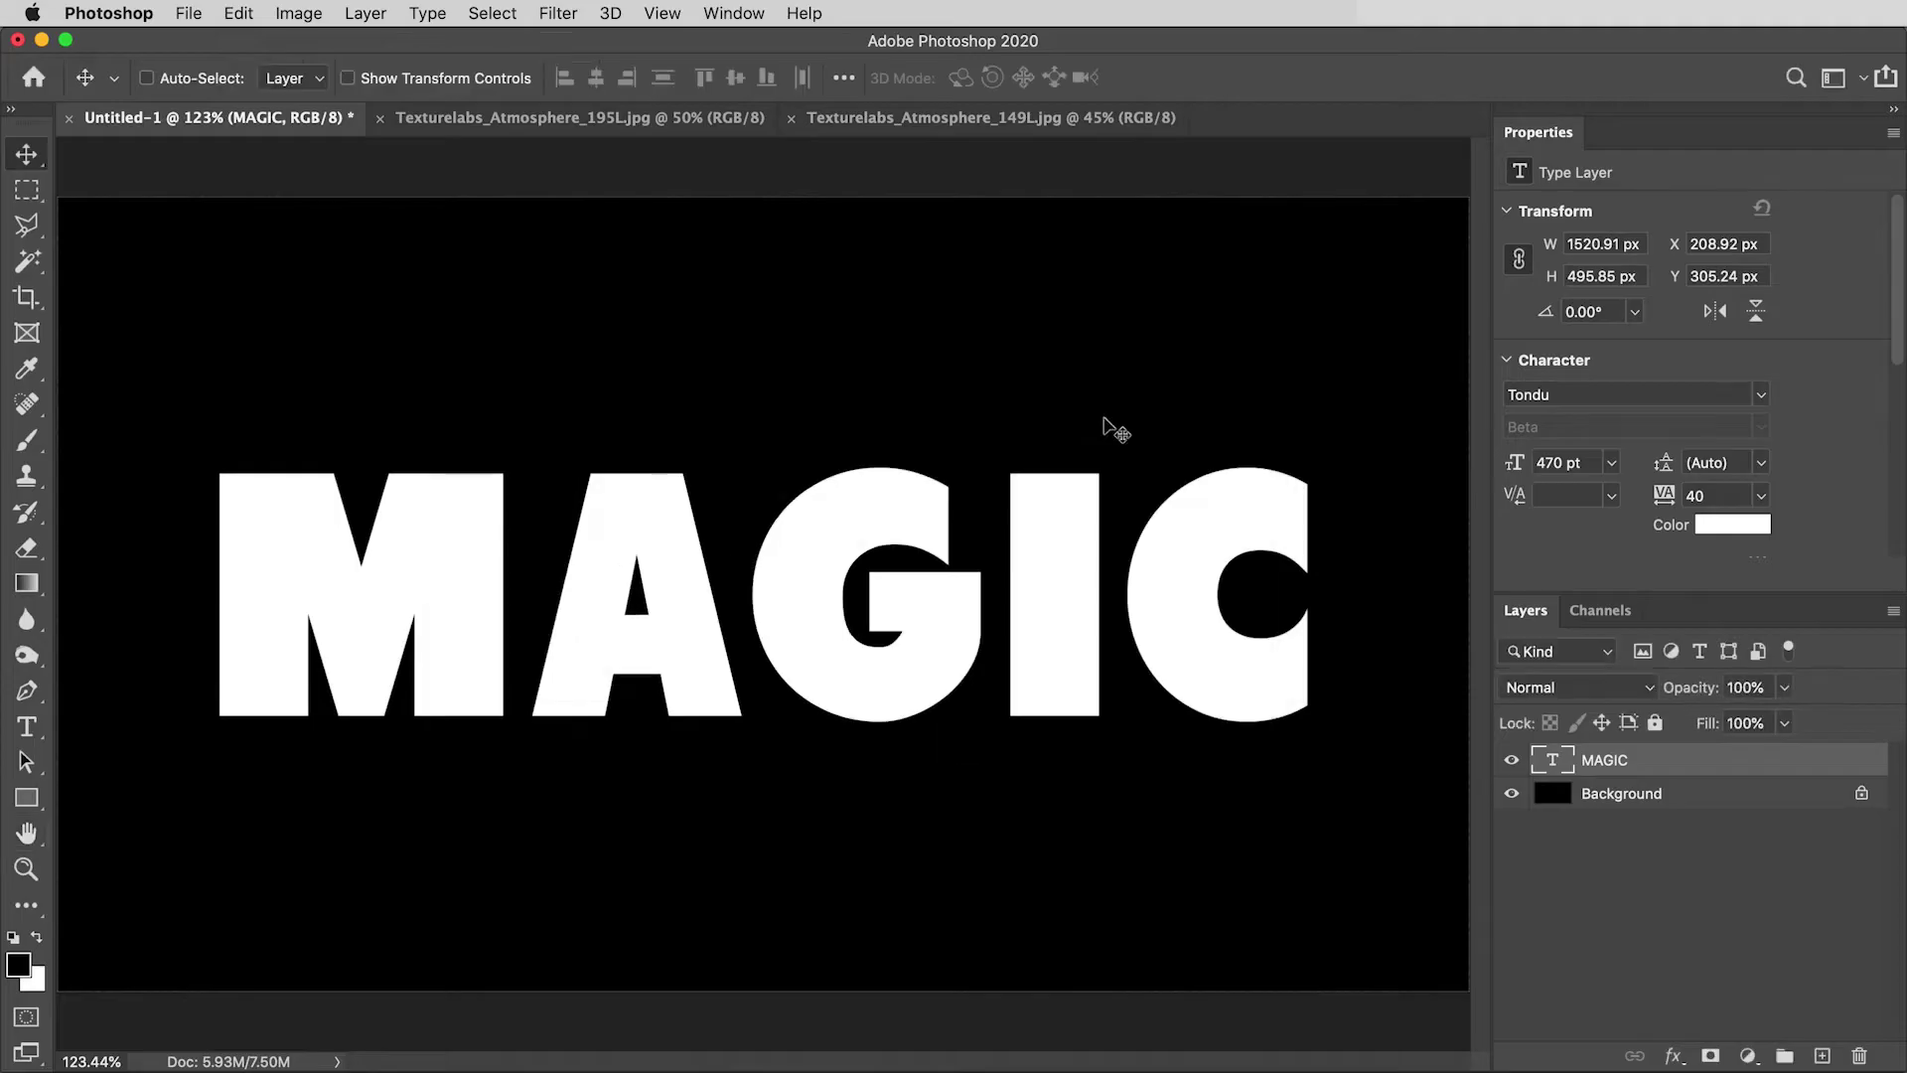
Copy the whole smoke texture and paste it above the Background layer in Untitled-1.
click(563, 121)
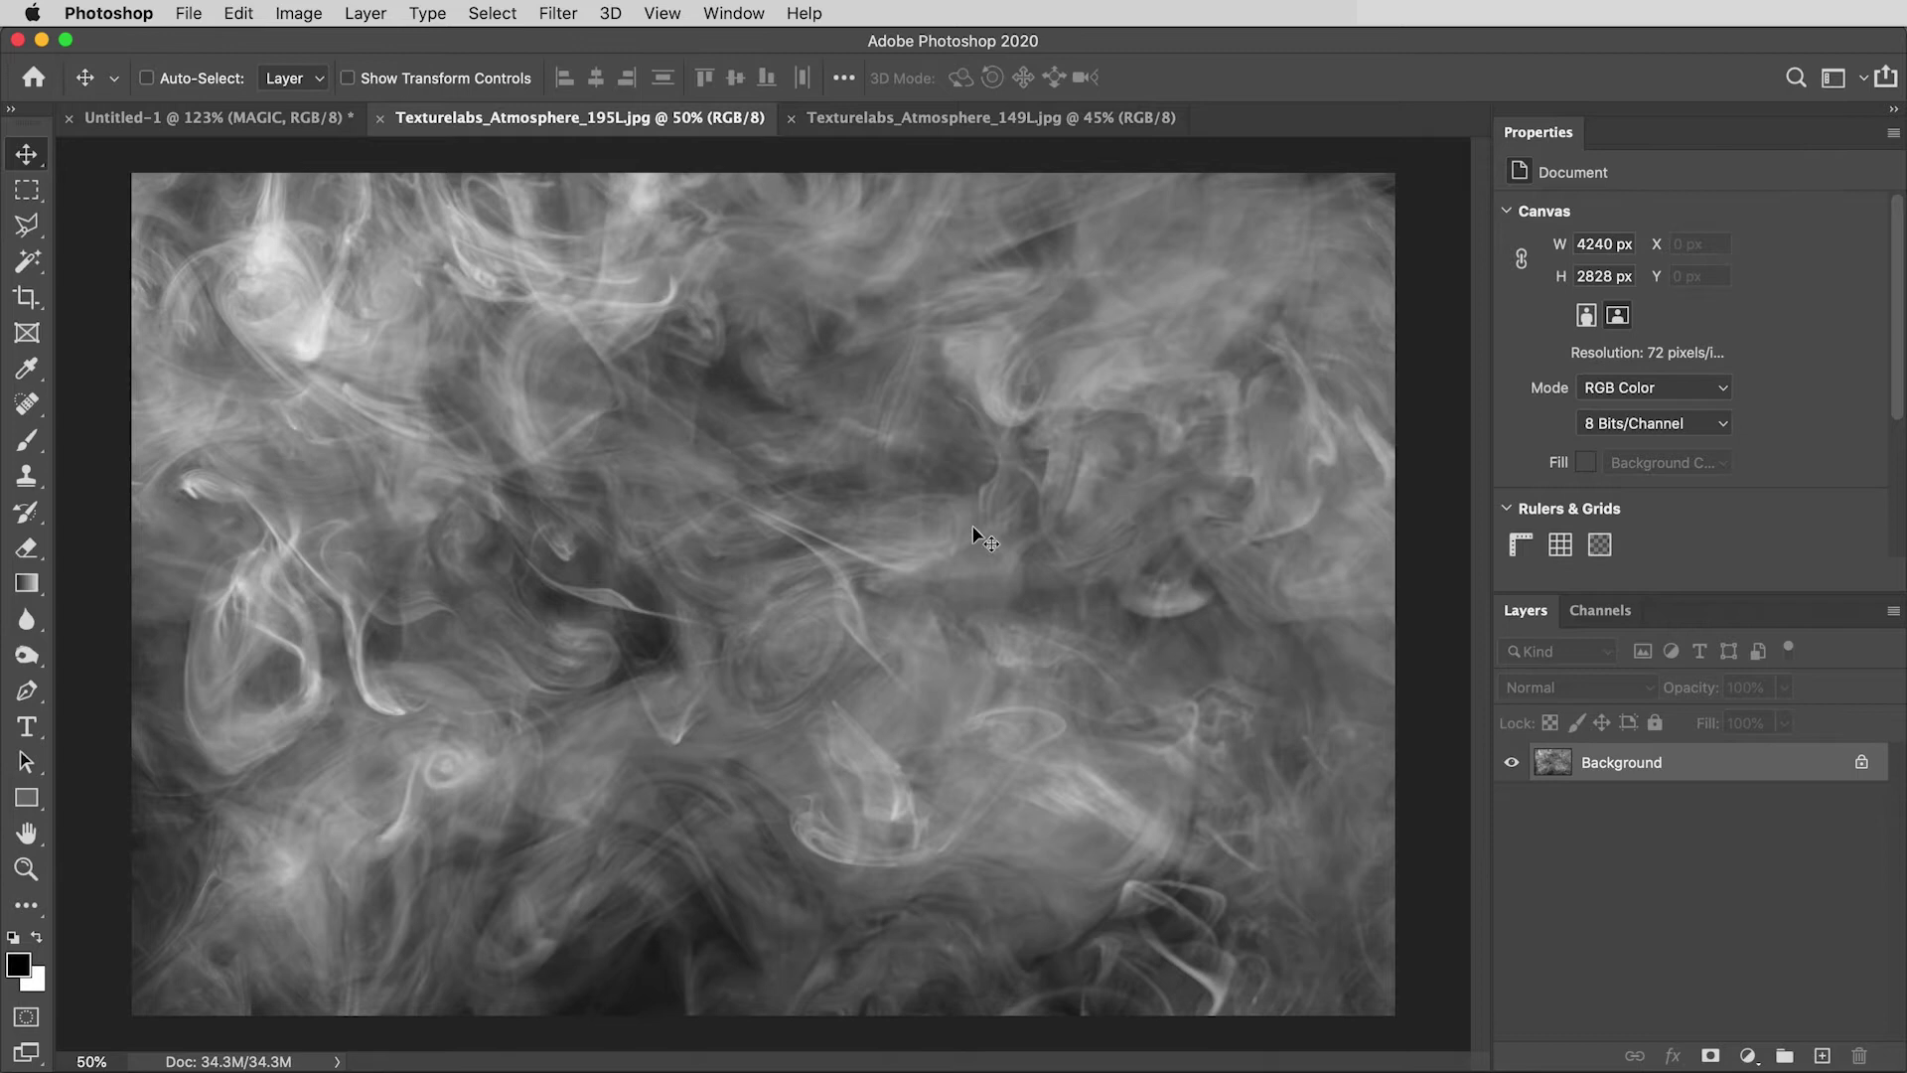
key(super+a)
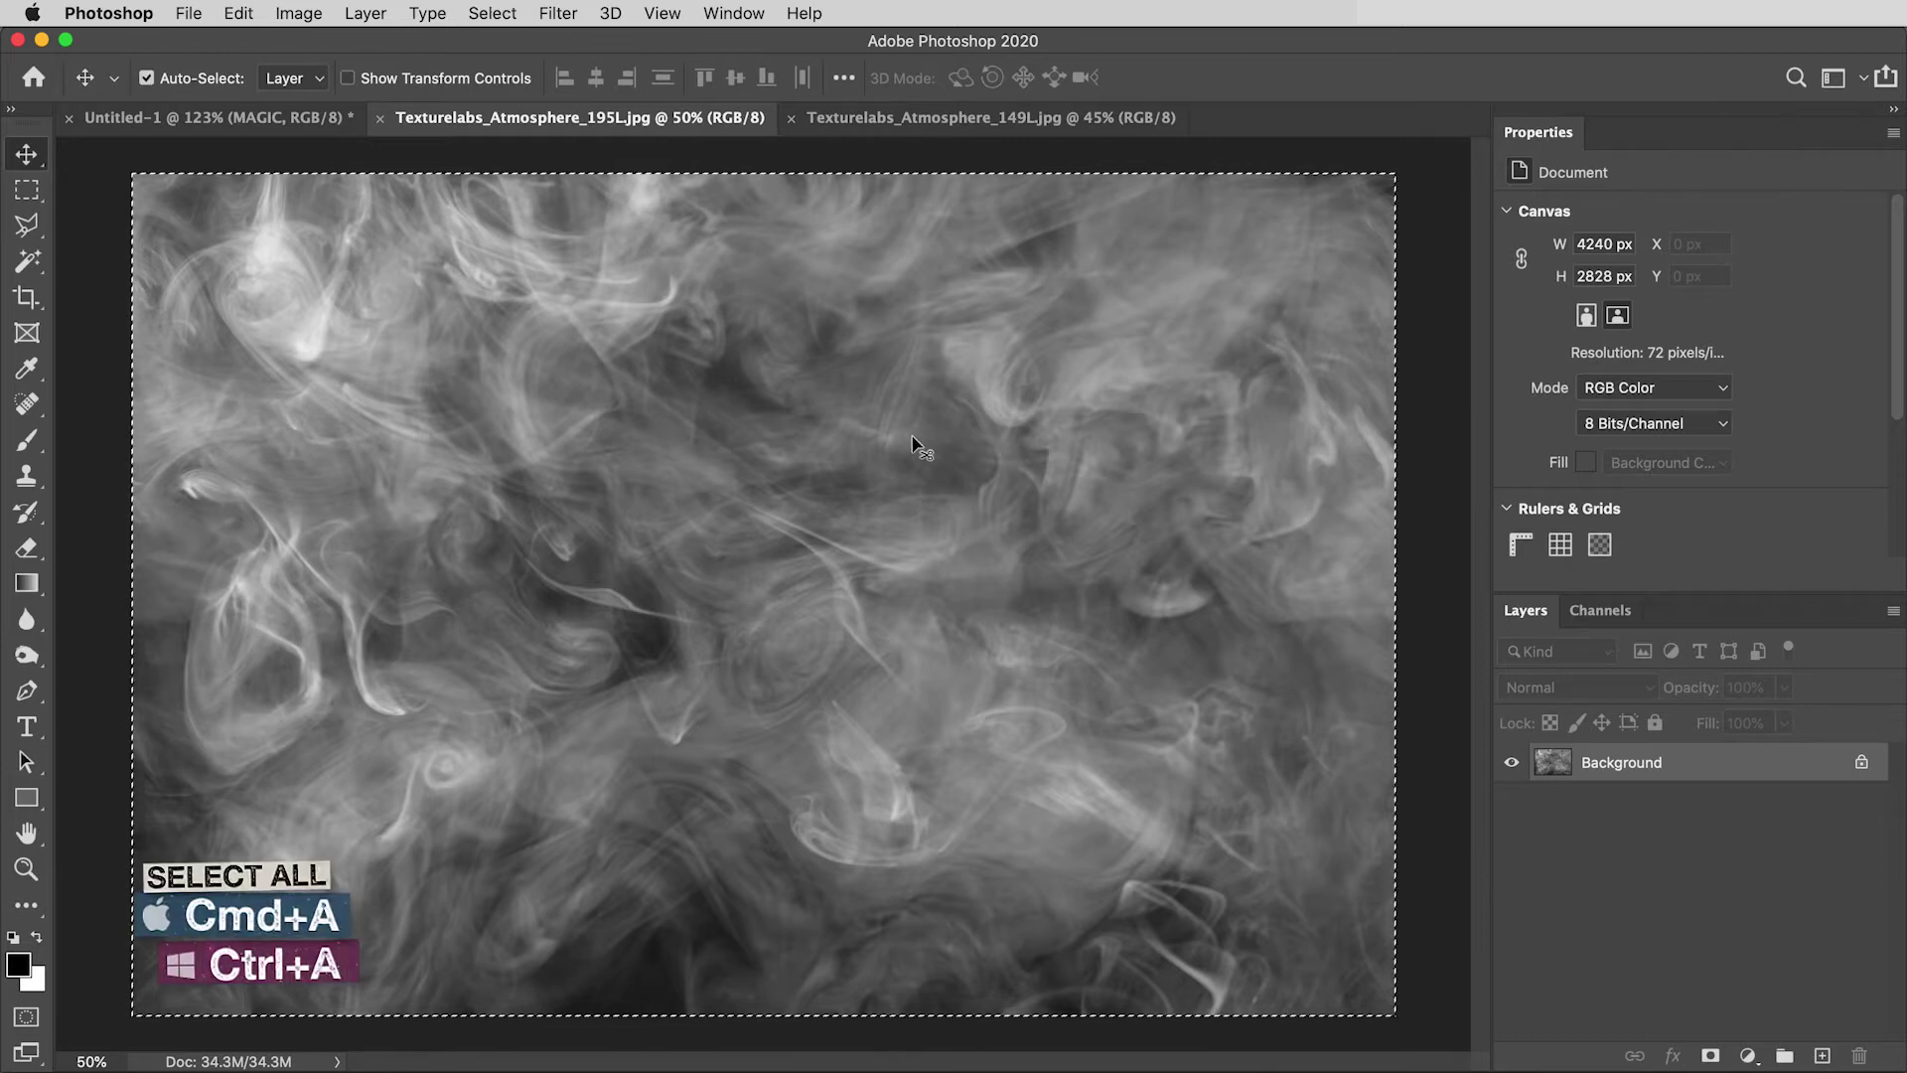
key(super+c)
click(230, 121)
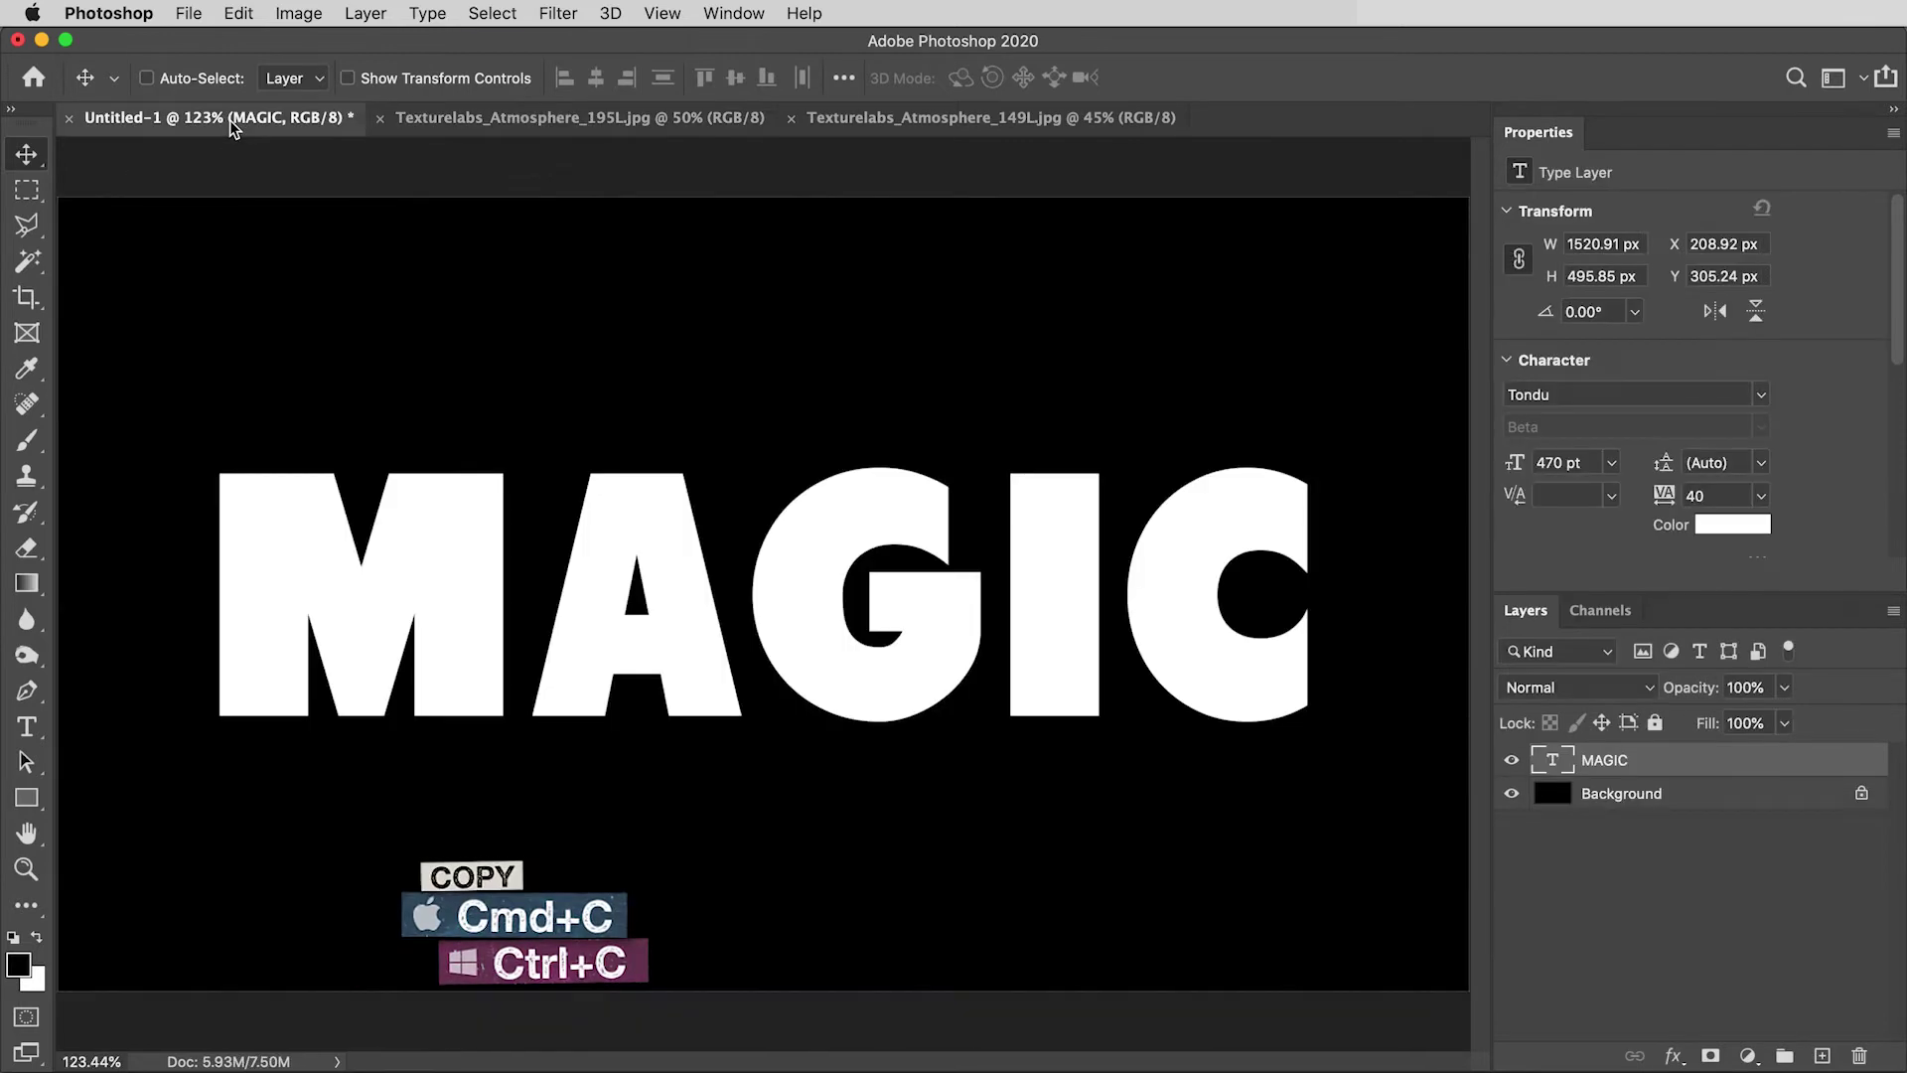
click(1545, 787)
key(super+v)
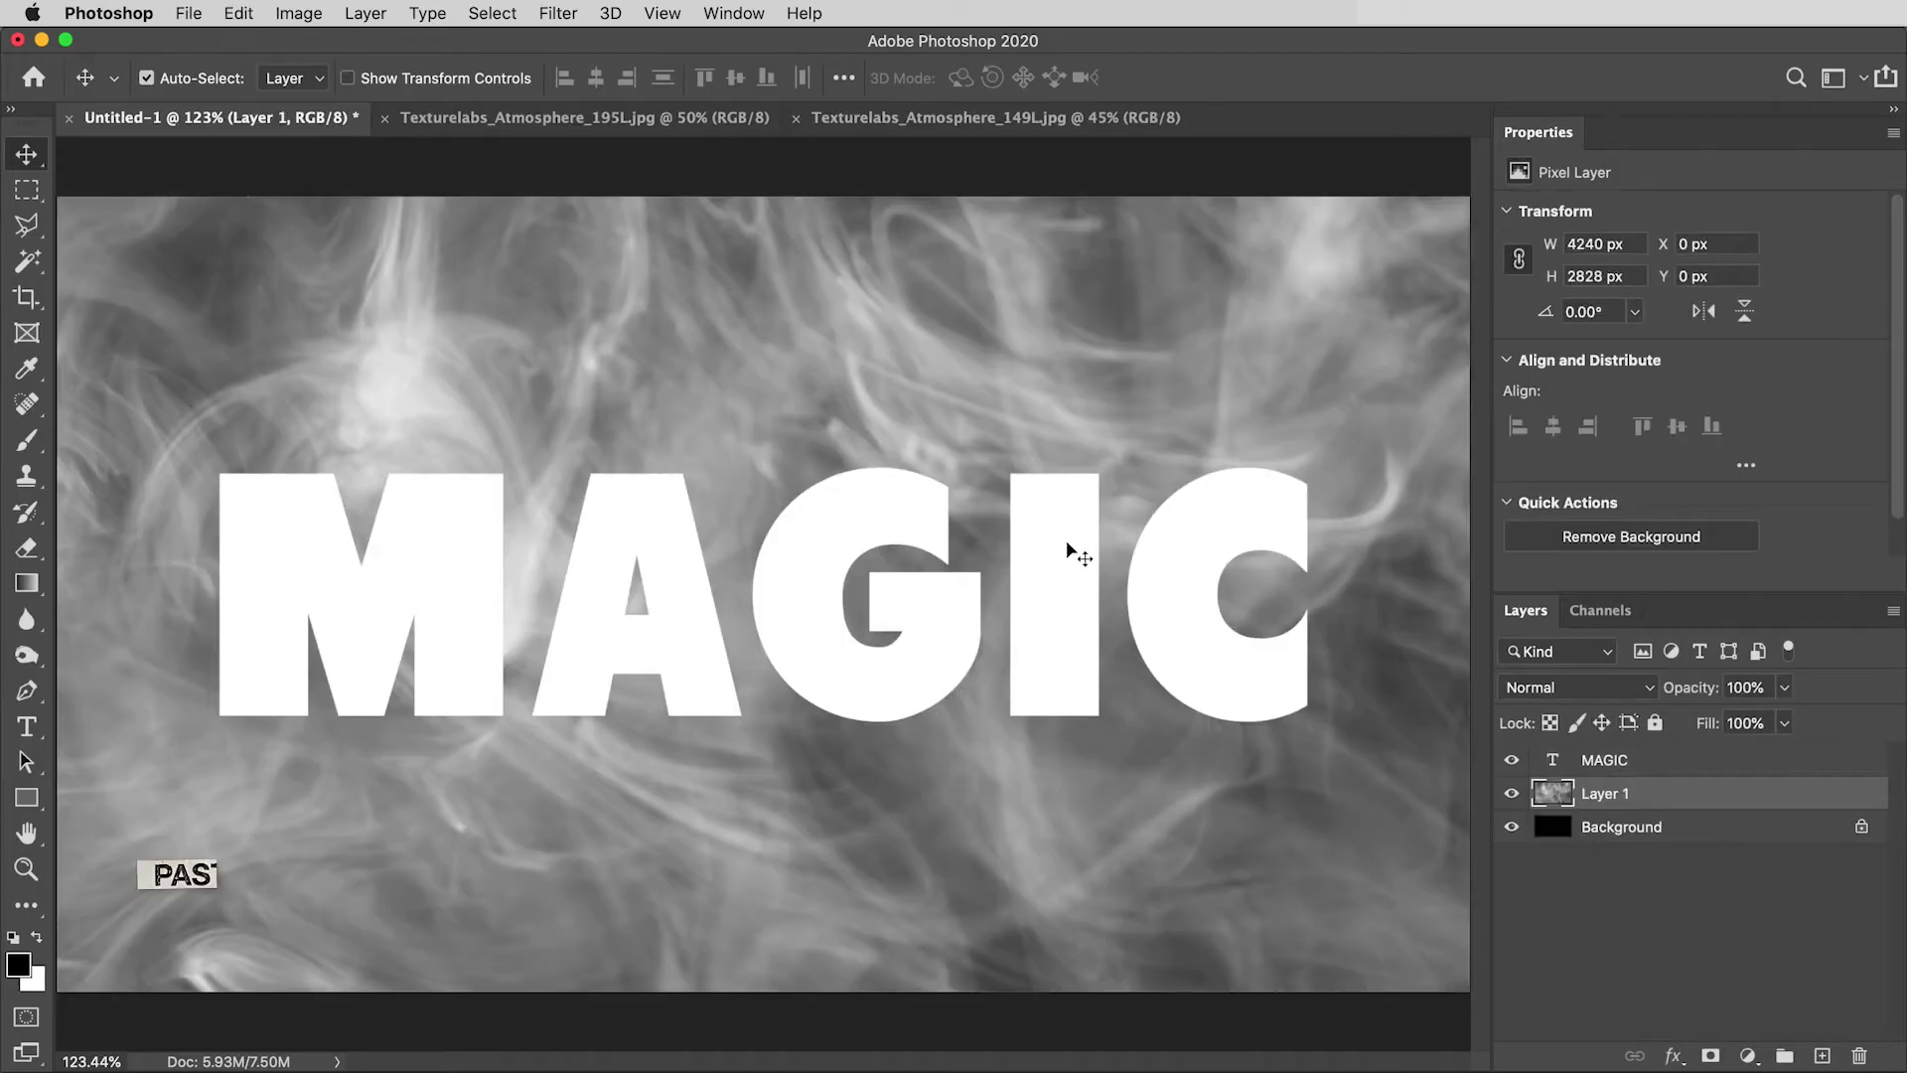
Scale the pasted smoke down and center it to fill the 1920 × 1280 canvas.
key(super+1)
key(super+minus)
key(super+minus)
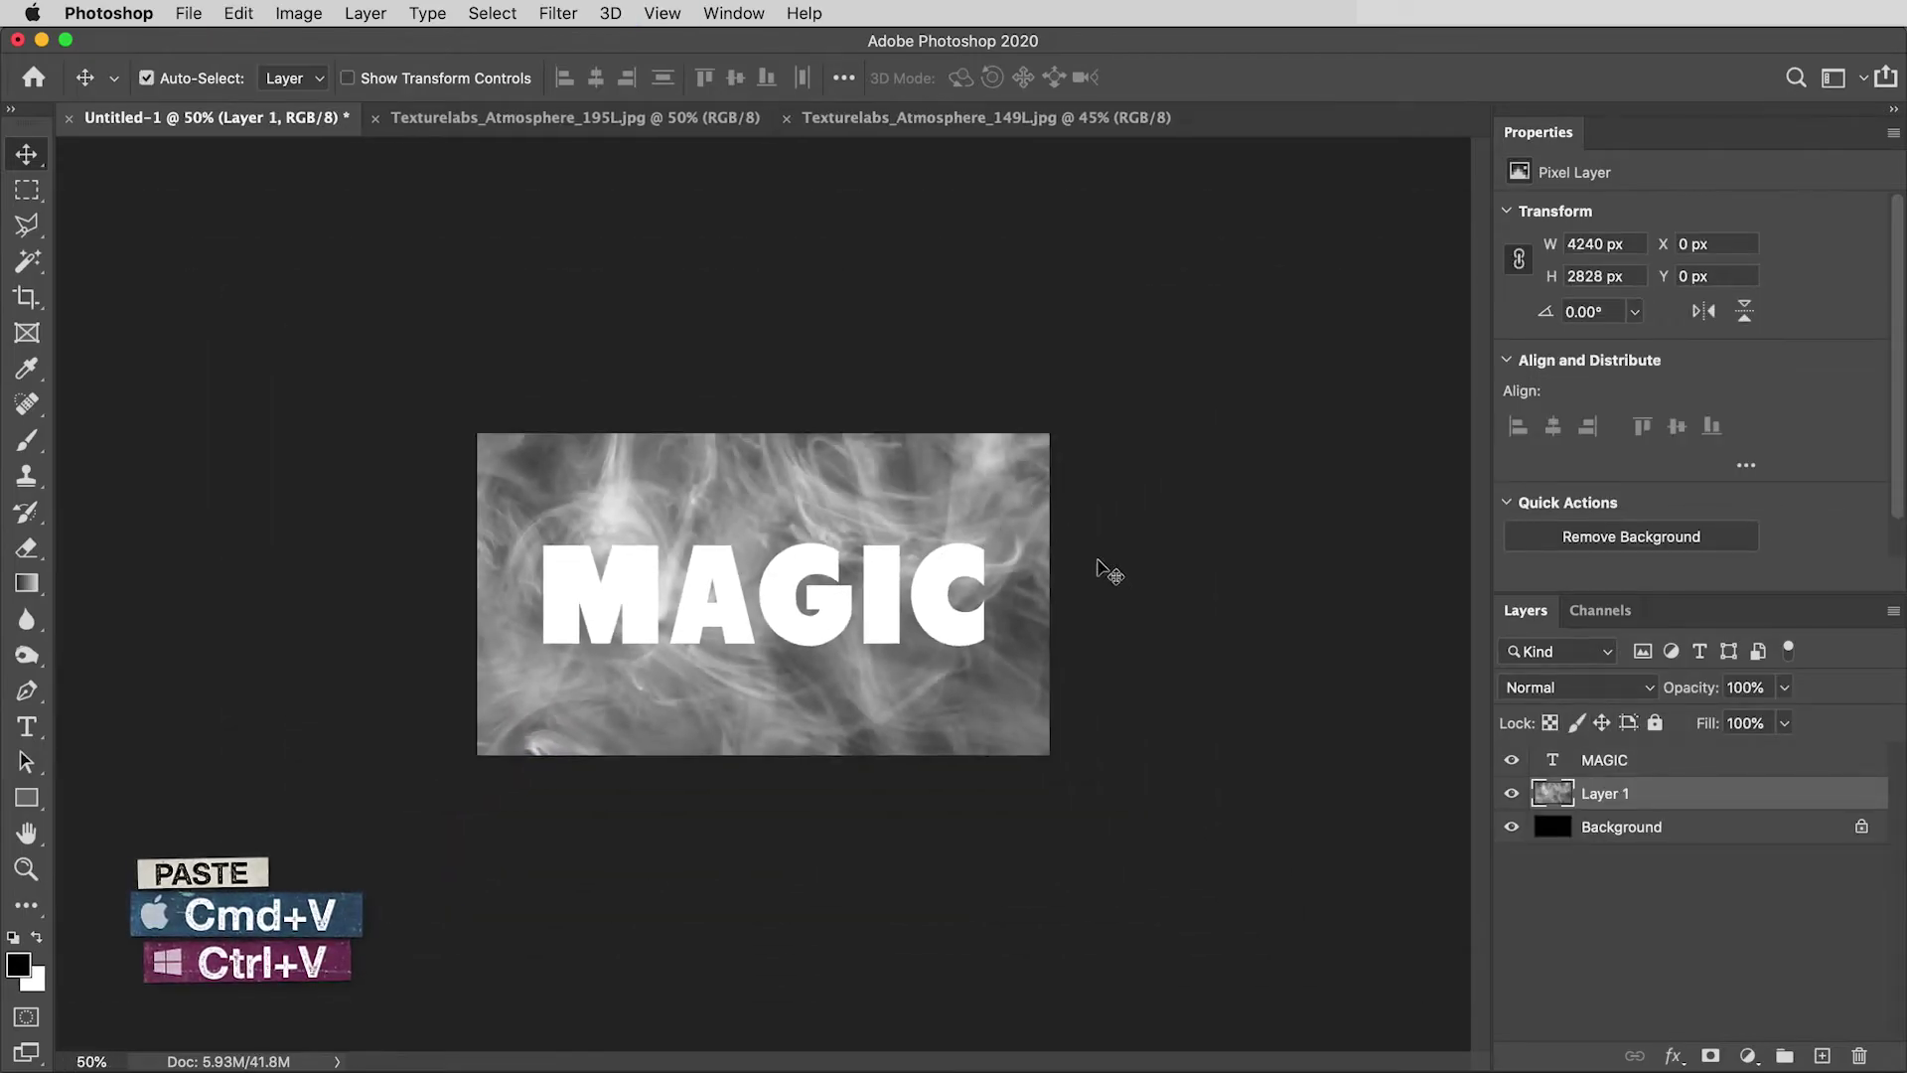
key(super+t)
drag(1115, 425, 842, 508)
drag(1110, 583, 1007, 596)
key(Return)
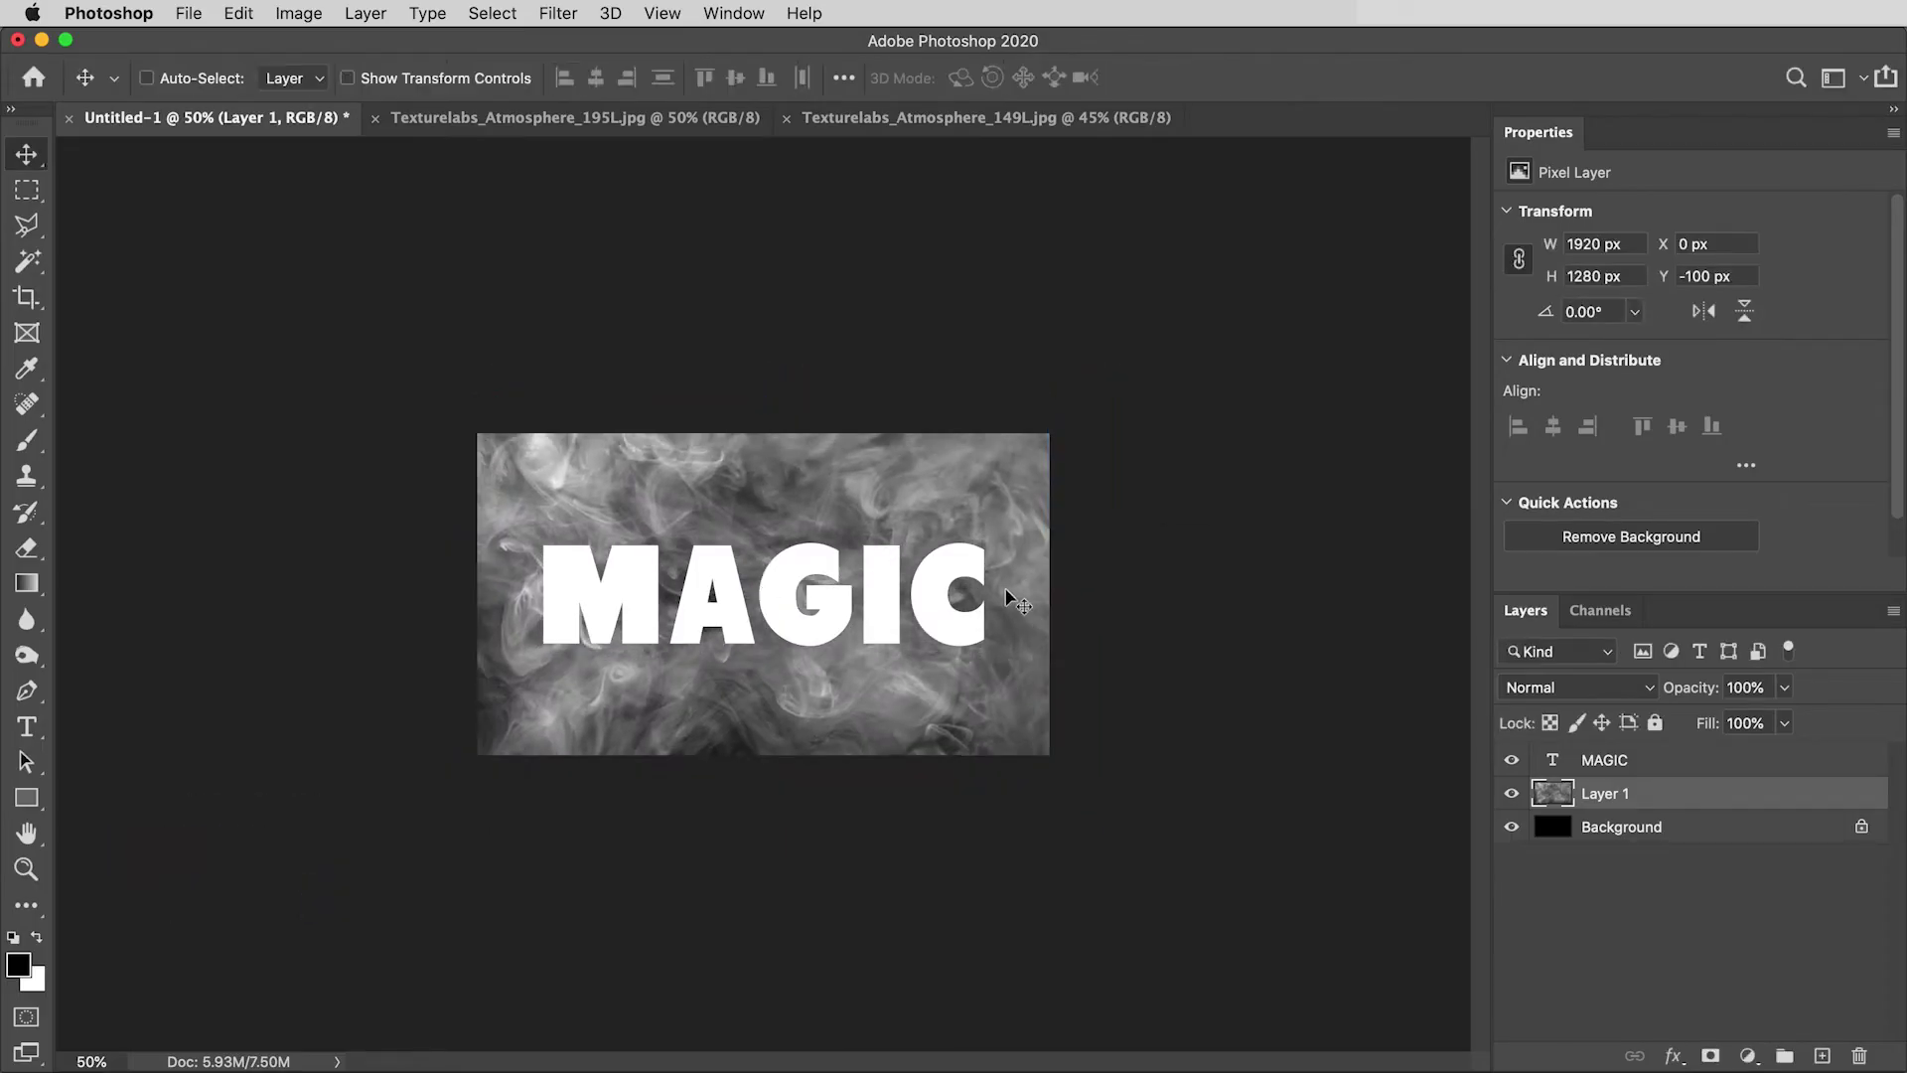
key(super+0)
Rename the pasted layer to 'Smoke'.
double_click(1589, 793)
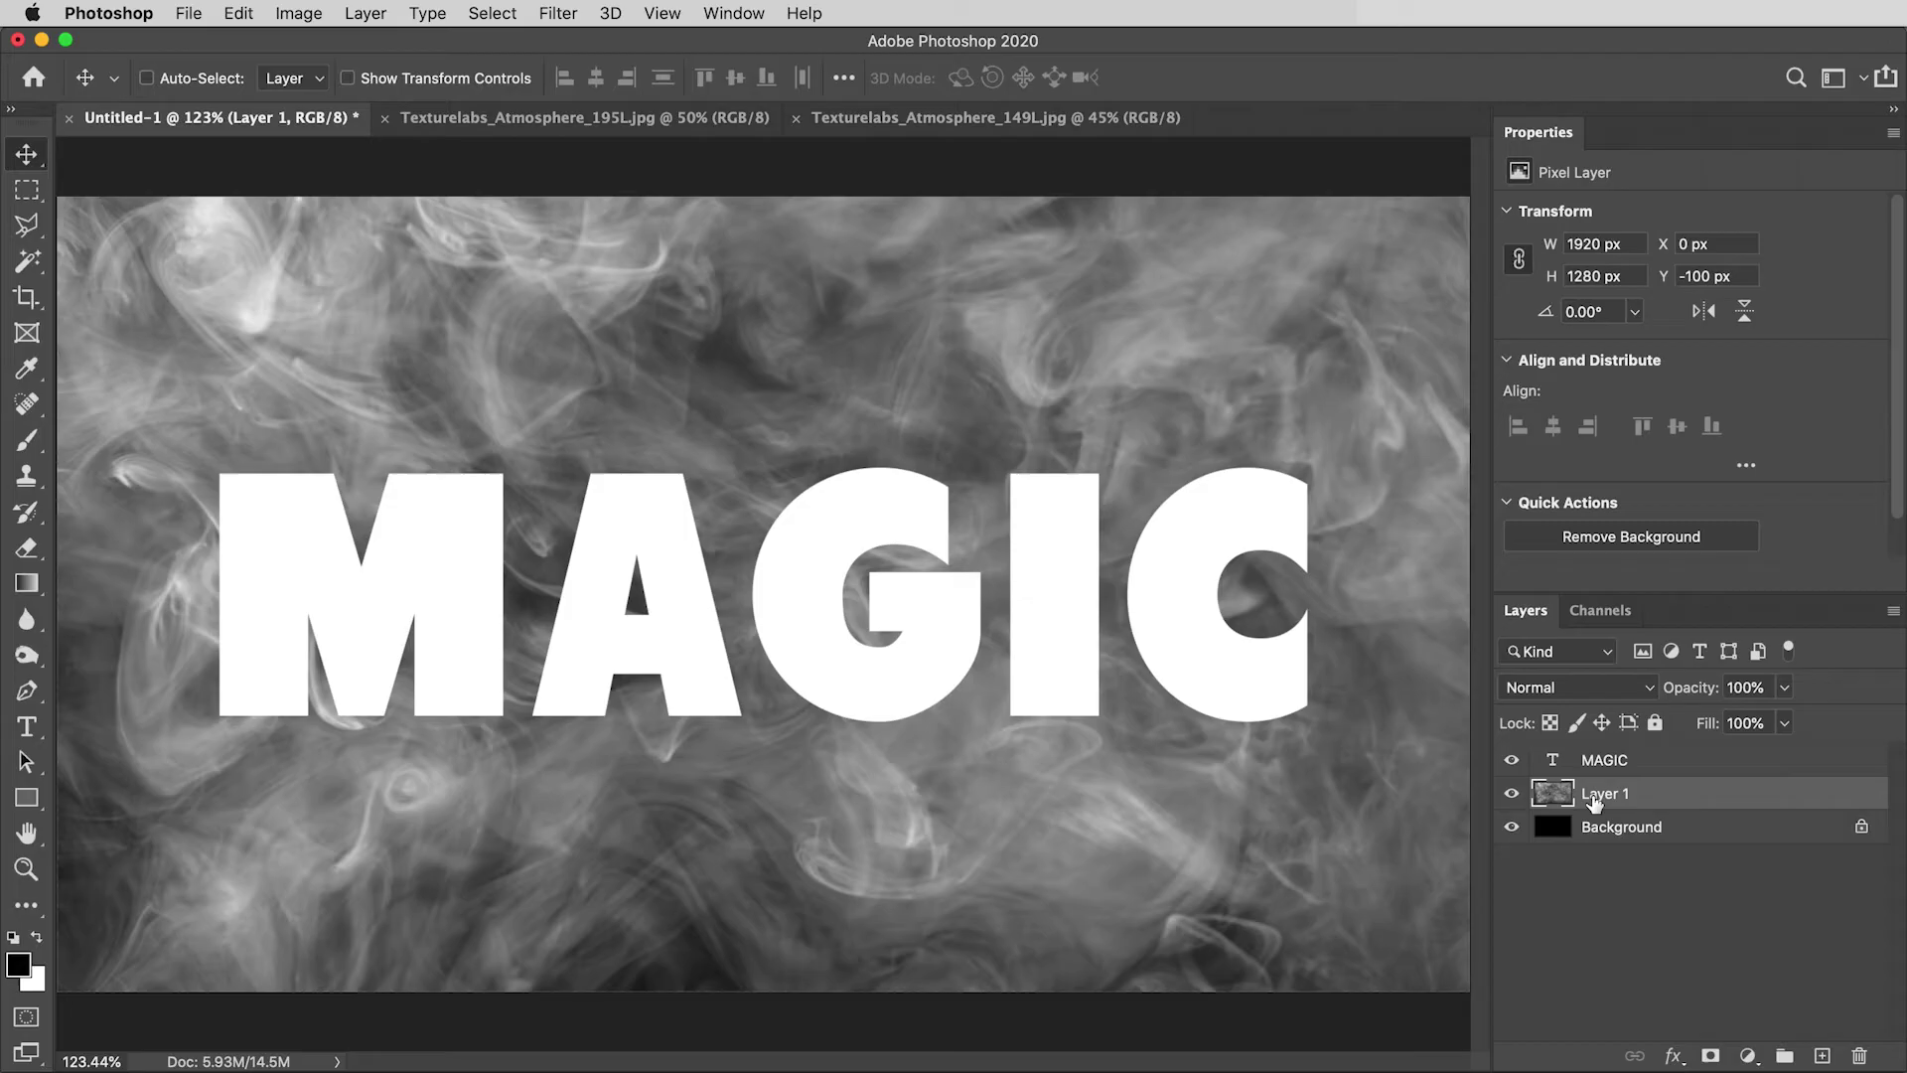
text(Smoke)
key(Return)
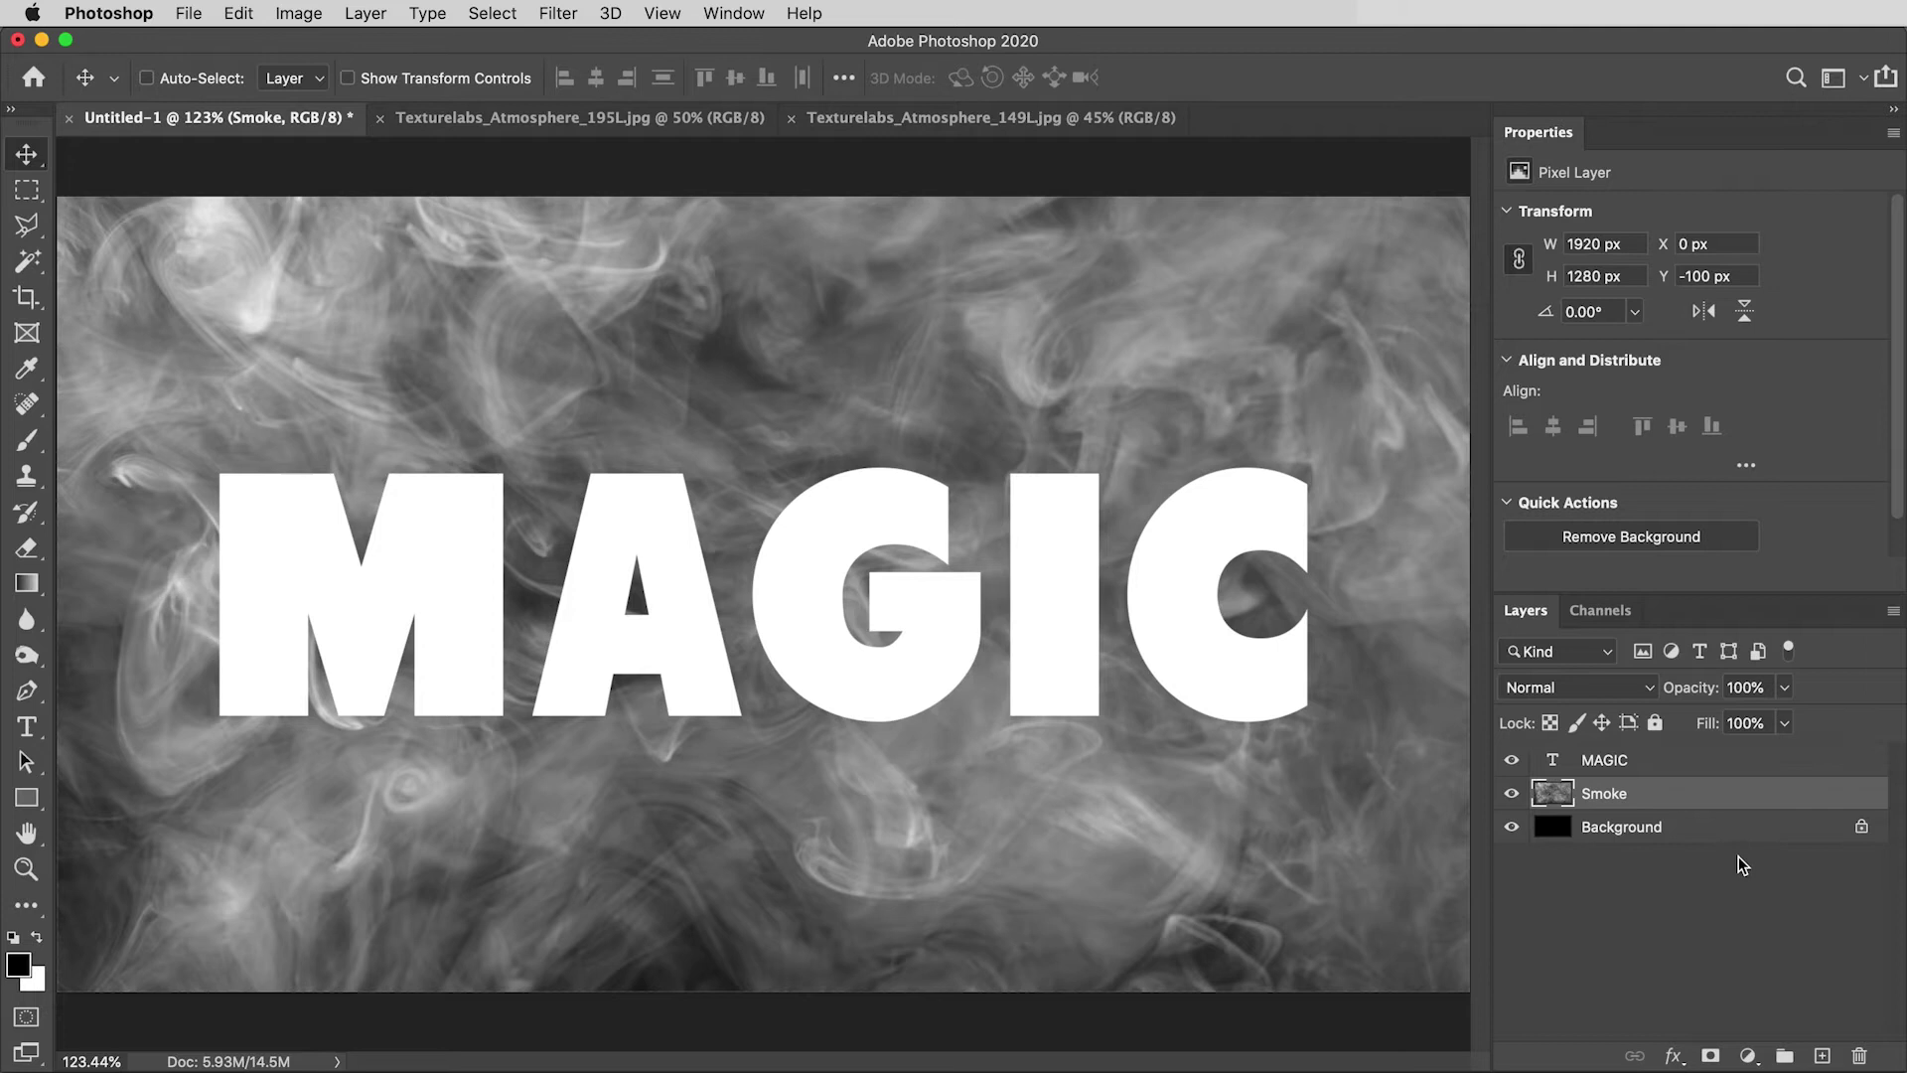
Add a Stroke effect to MAGIC, reset it to defaults, and set its fill type to Gradient.
click(1689, 770)
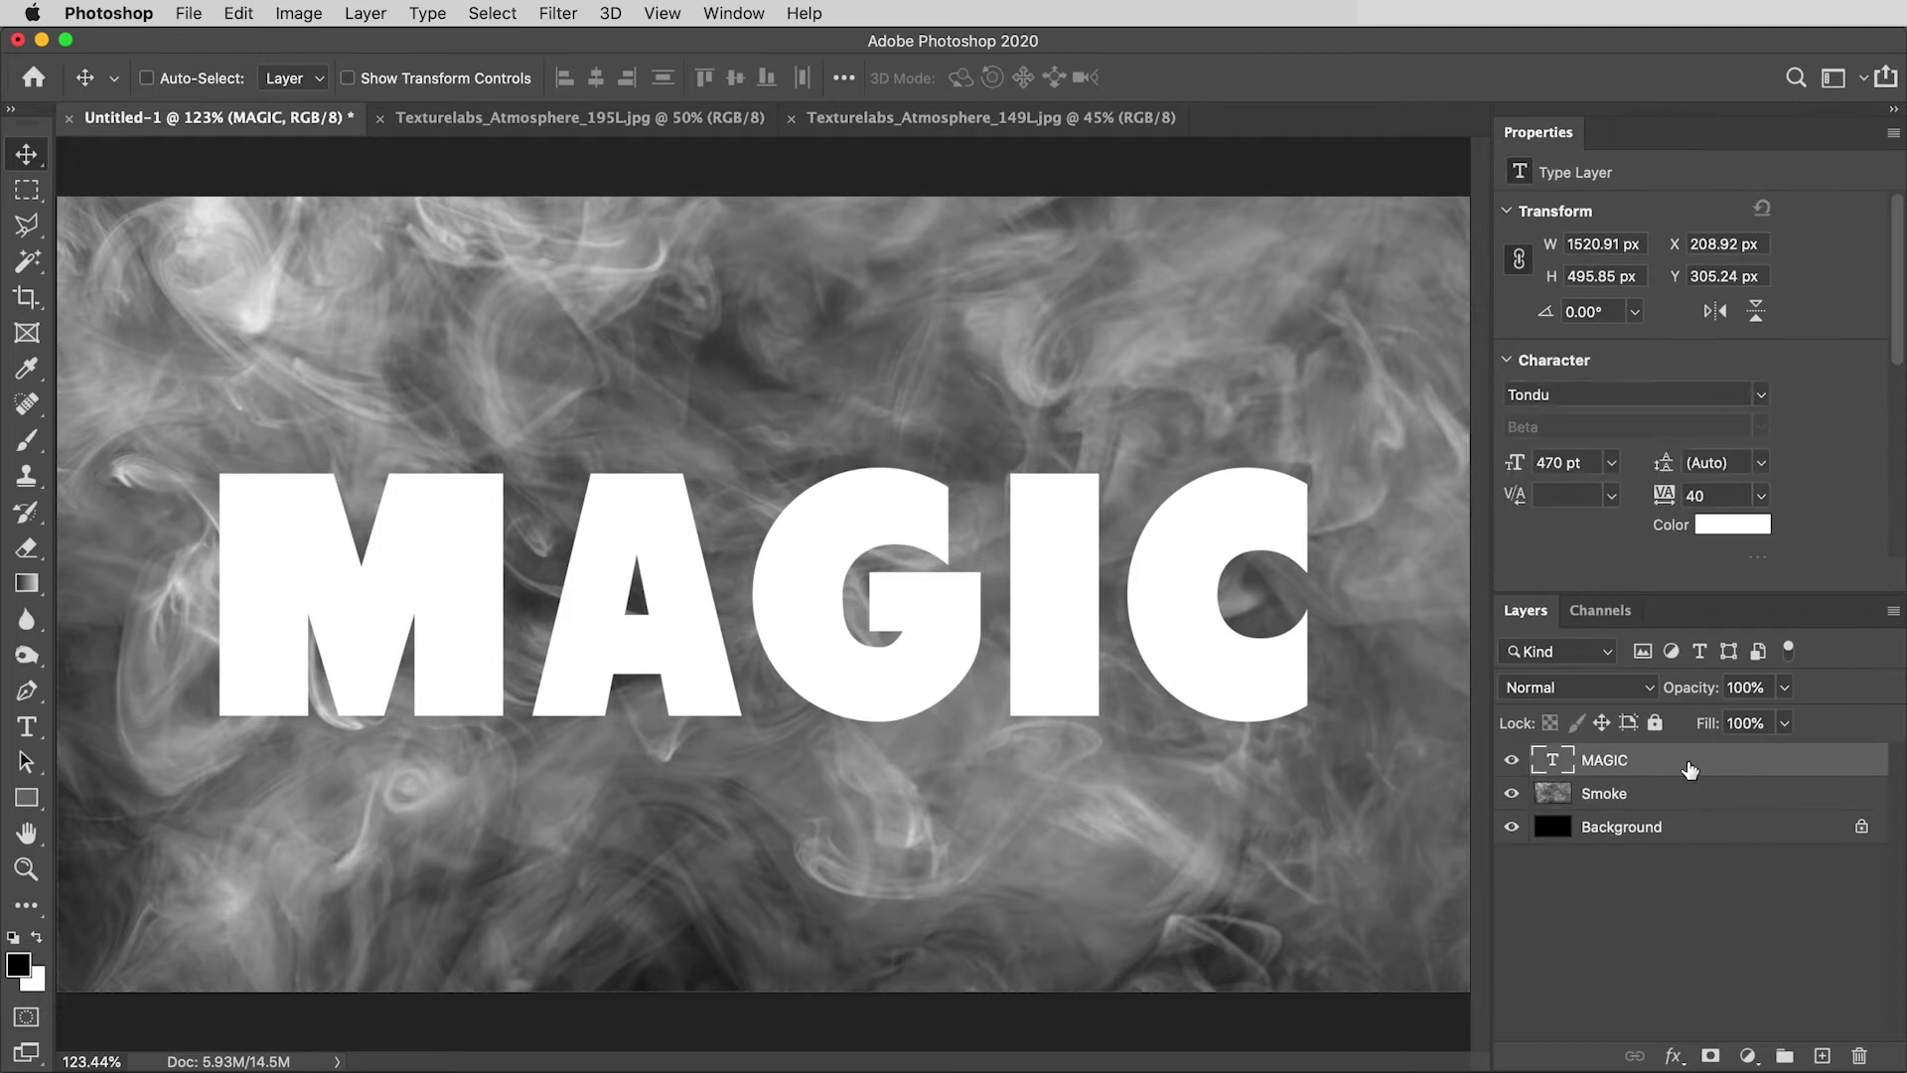
click(1675, 1055)
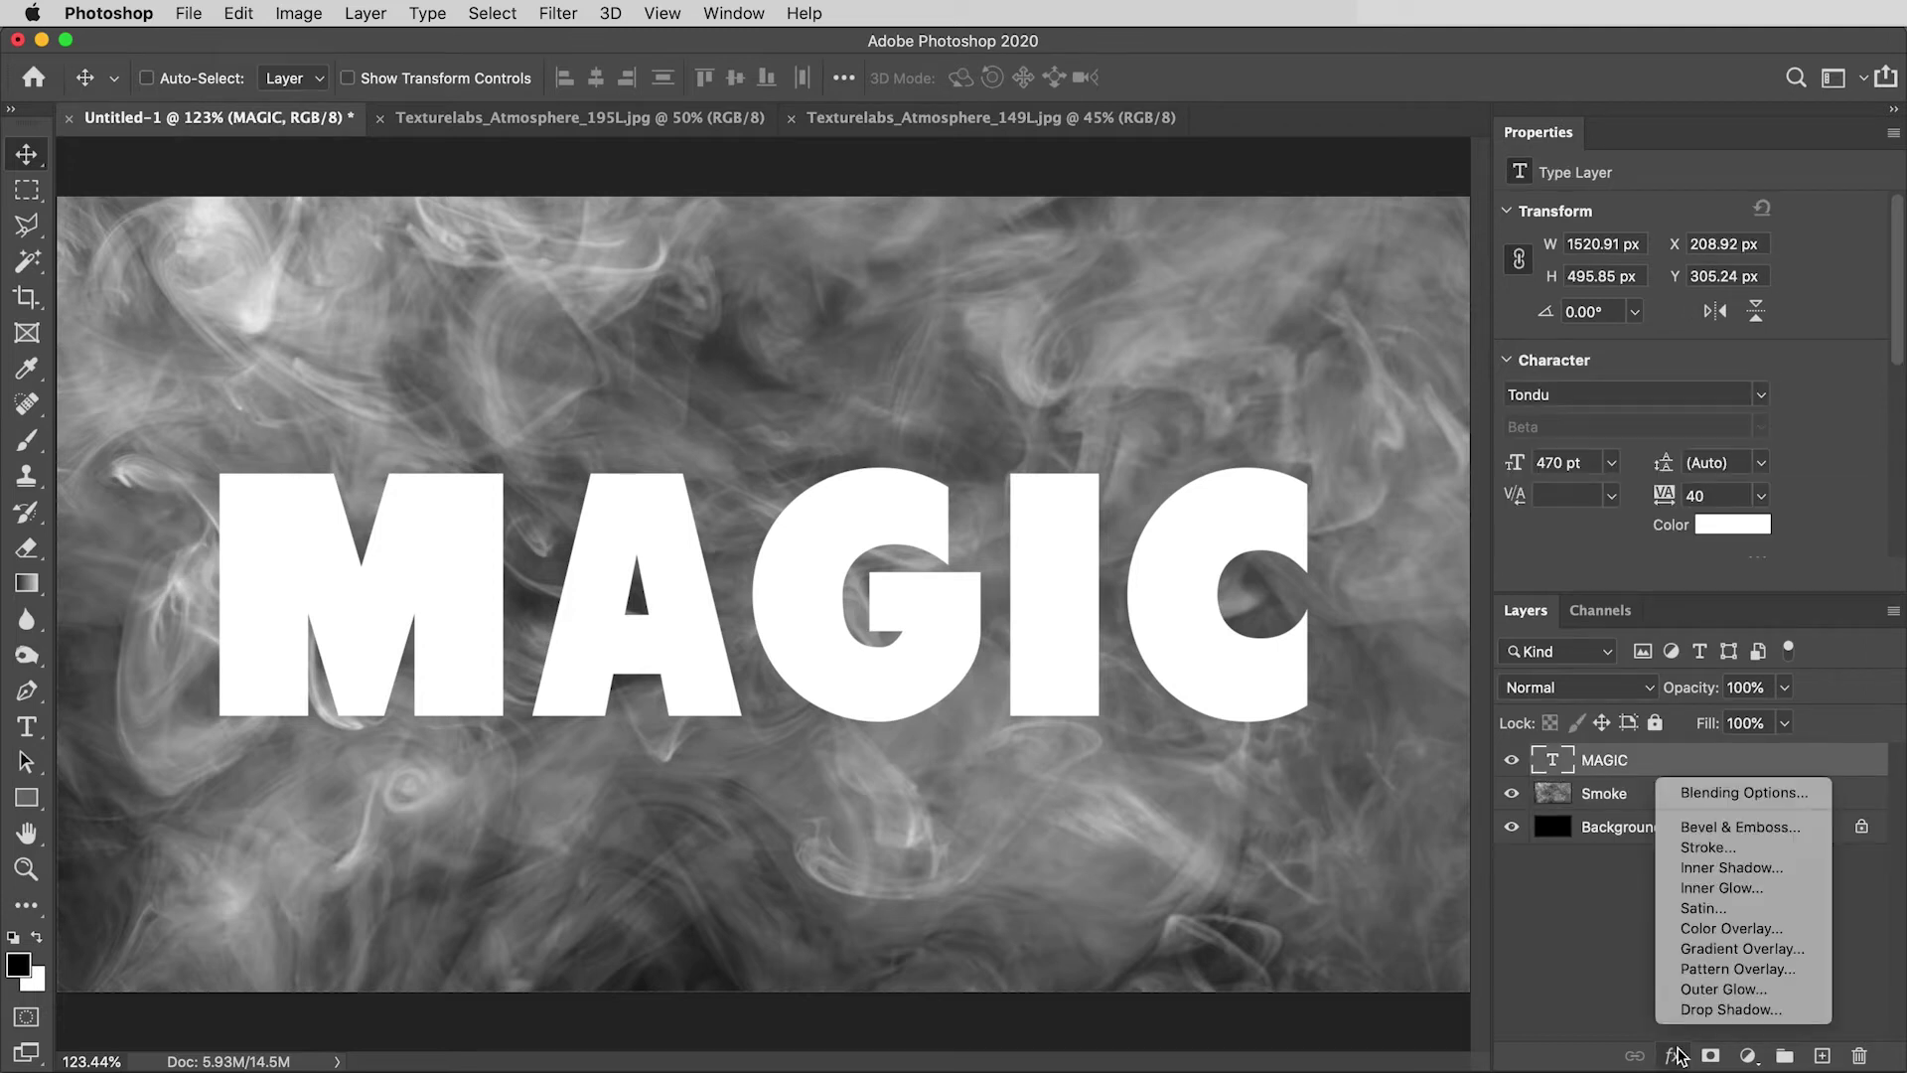
click(1713, 850)
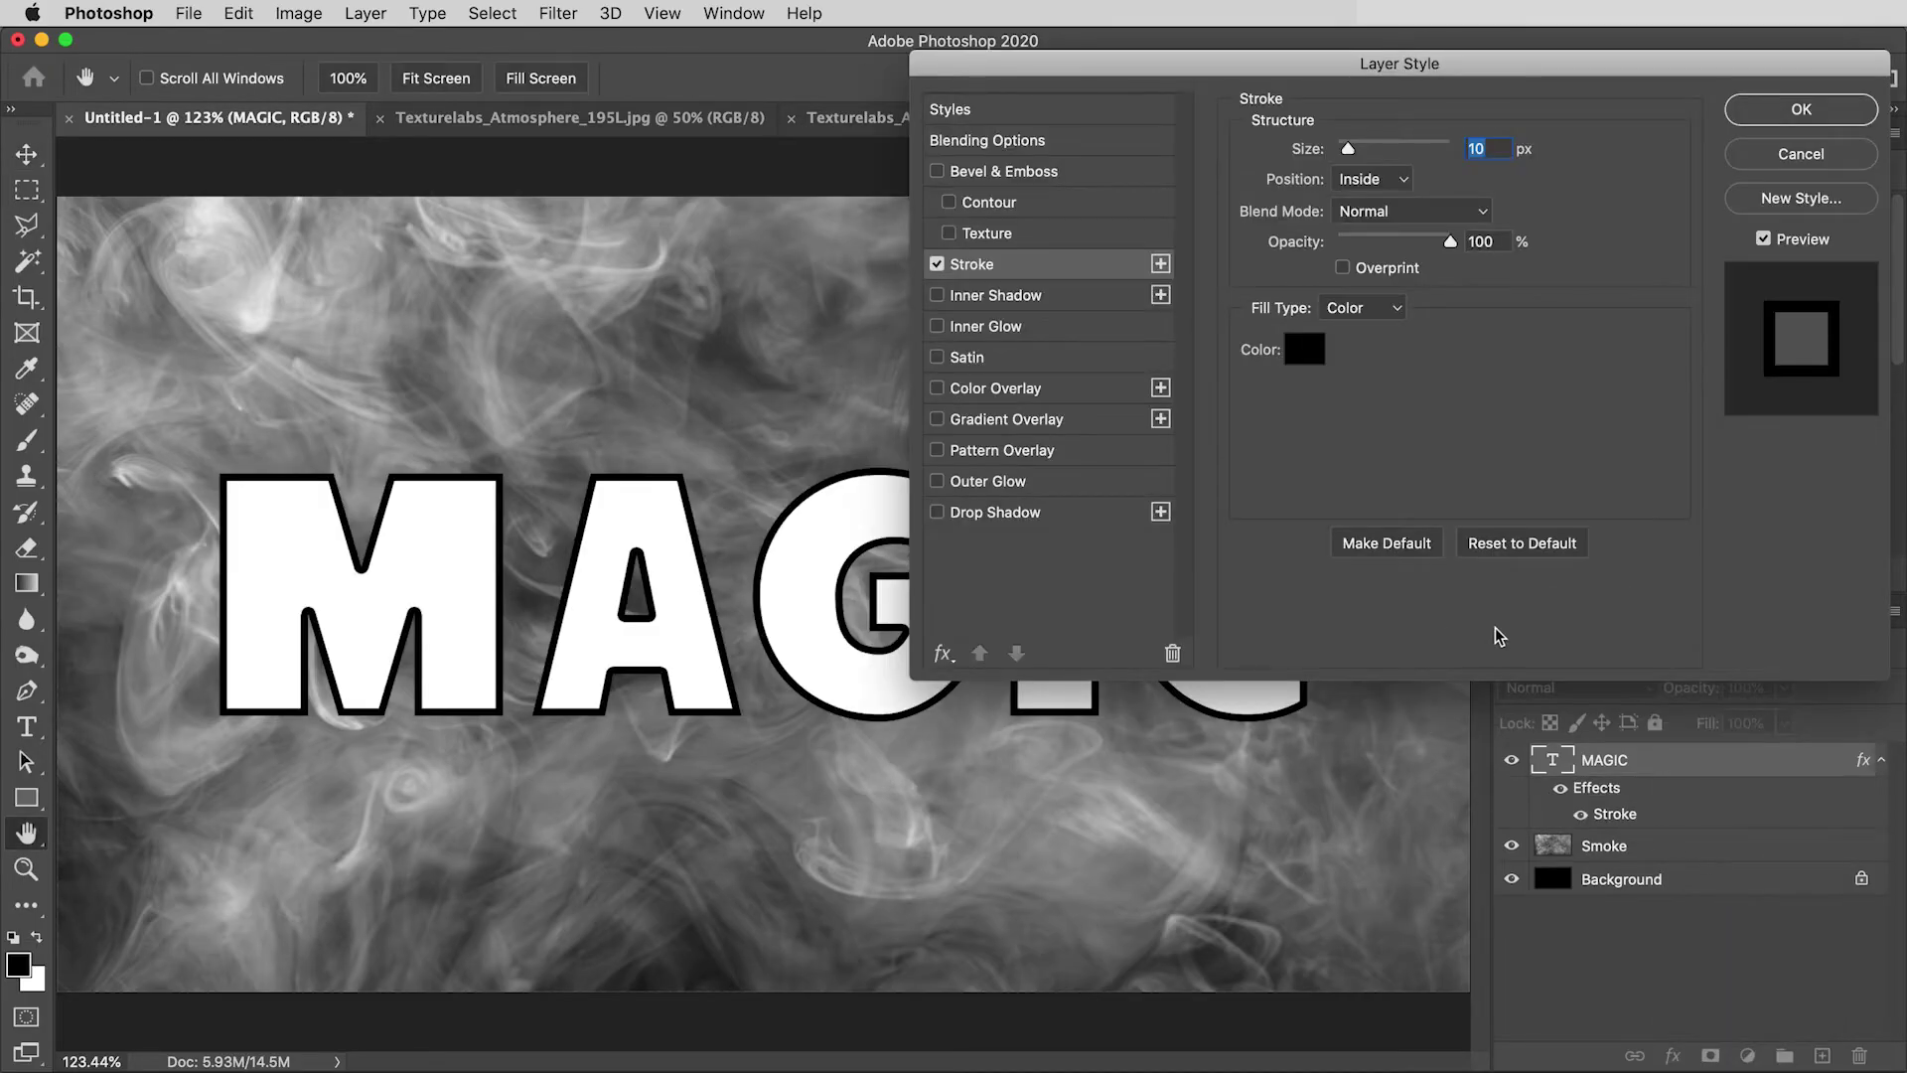
click(1520, 544)
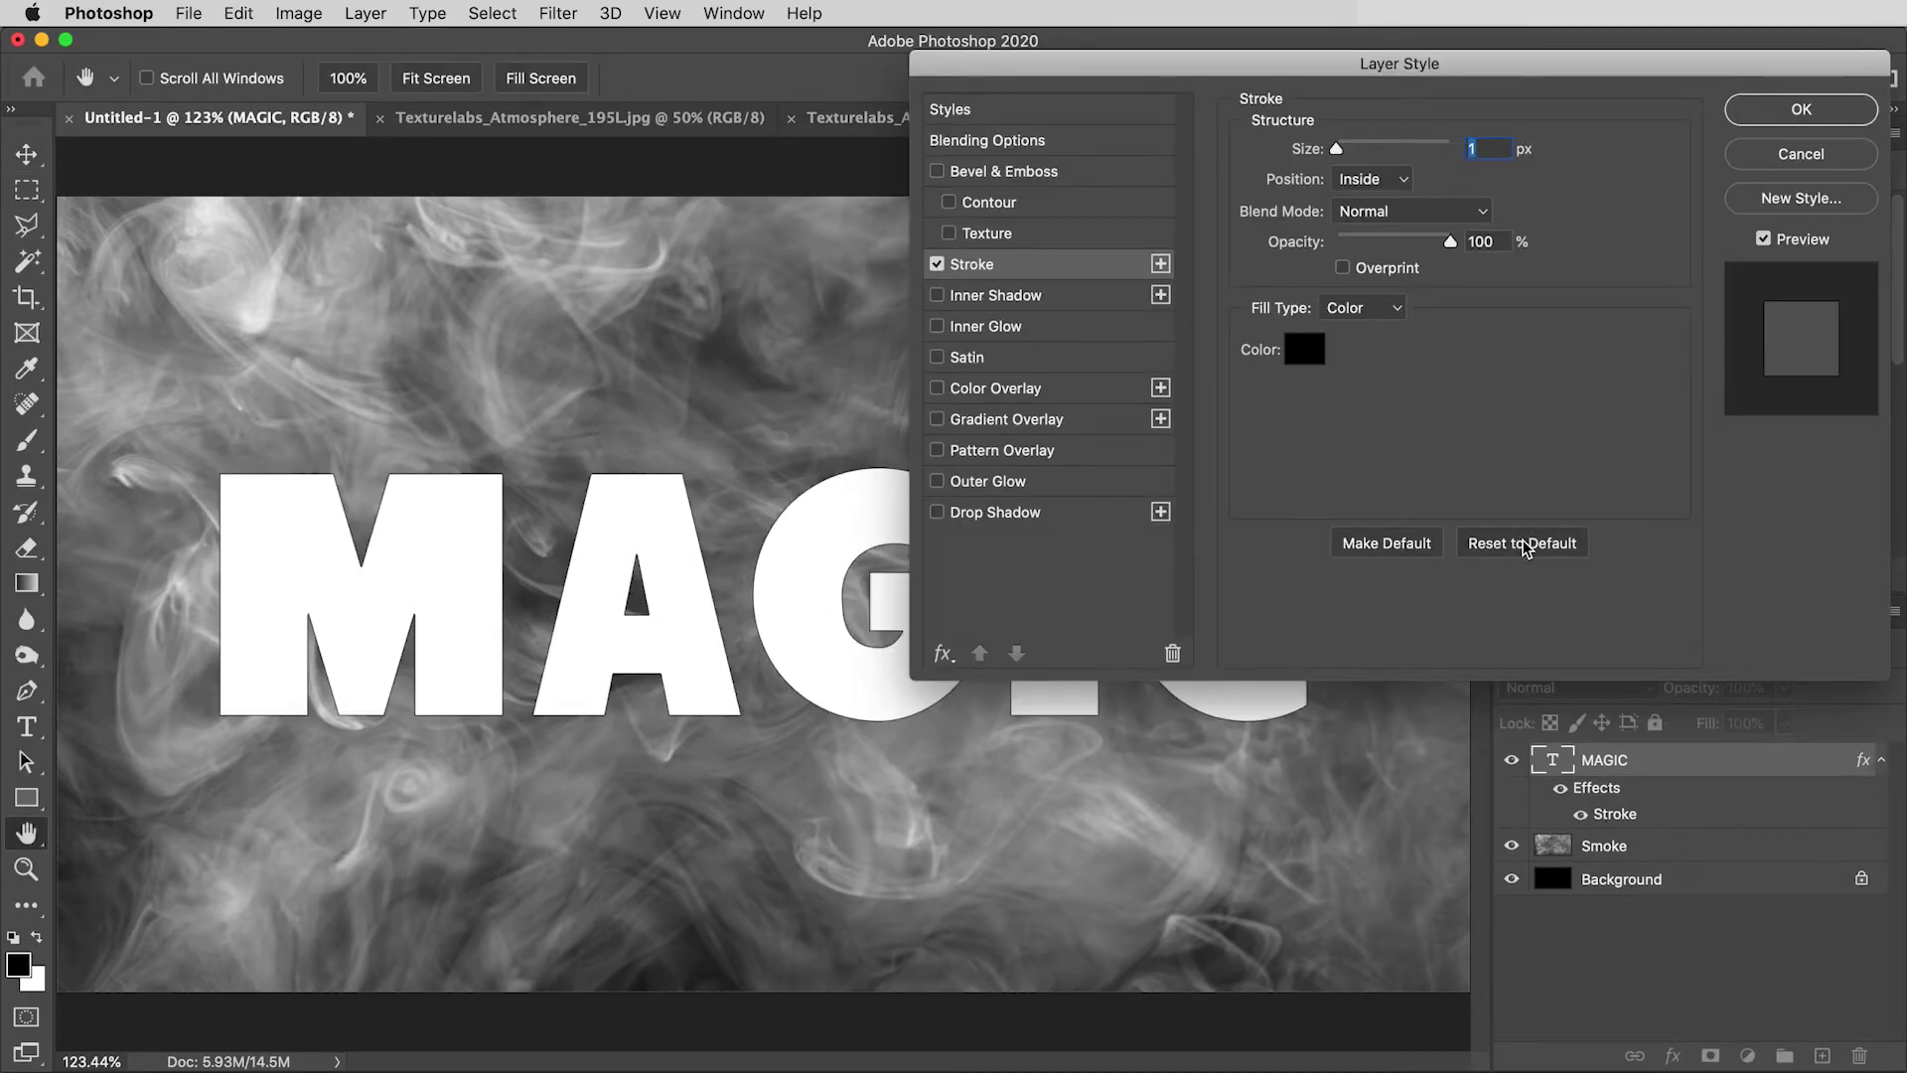
click(1394, 315)
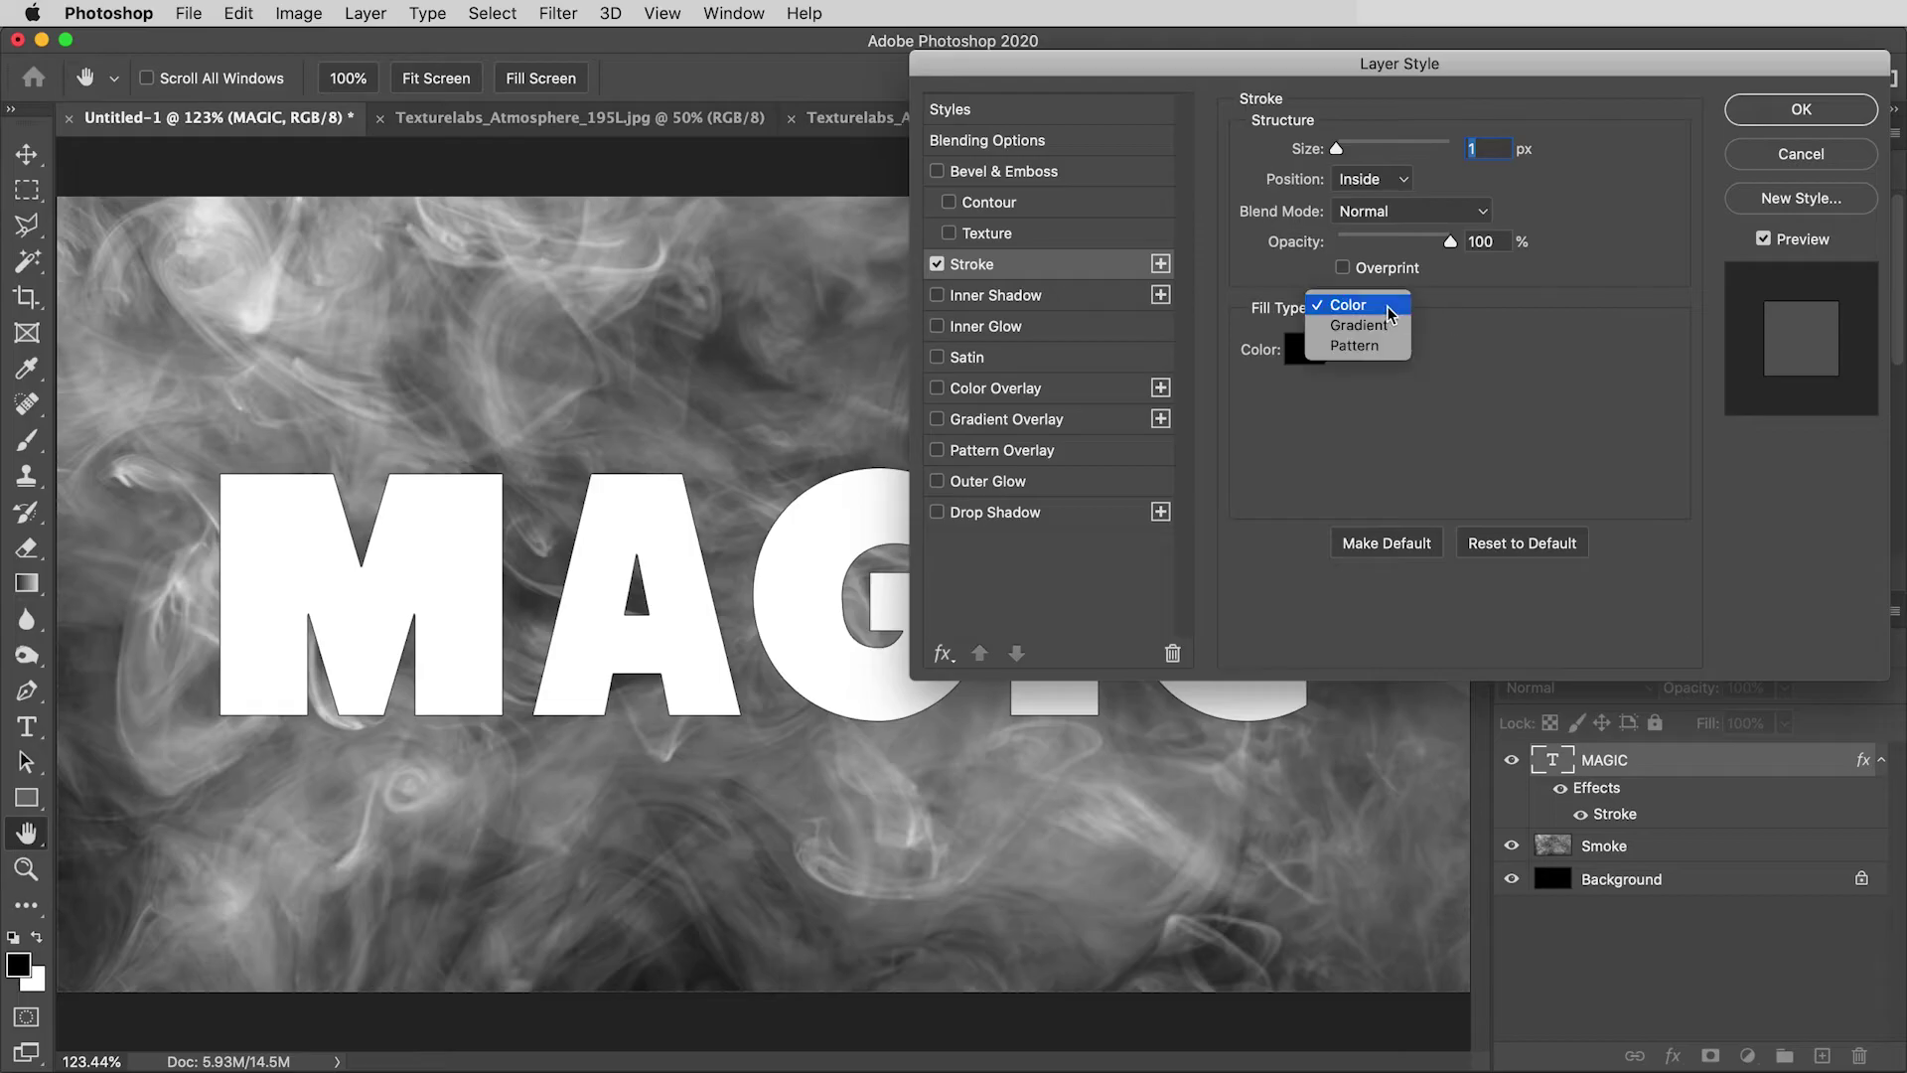
click(1390, 331)
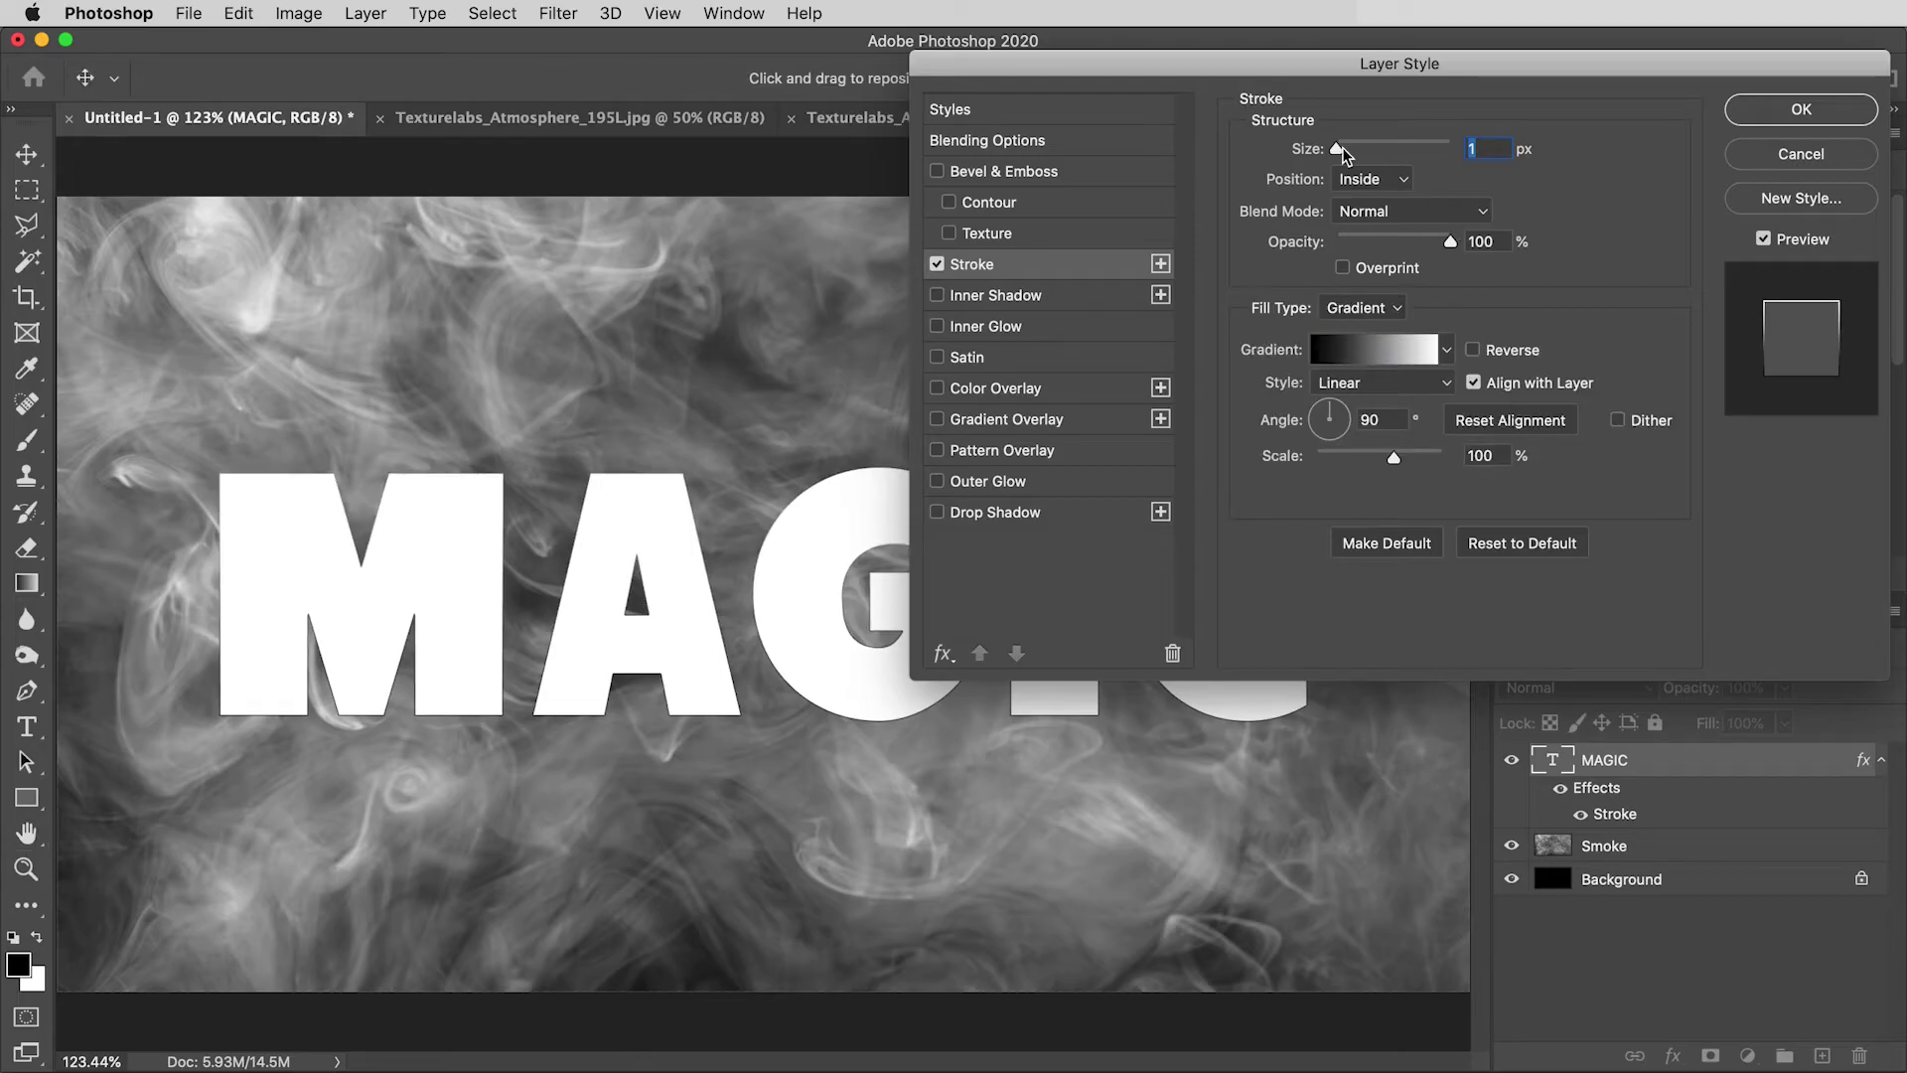
Make the stroke 150 px, Center, Shape Burst, apply it, and group MAGIC into Group 1.
drag(1341, 148, 1411, 146)
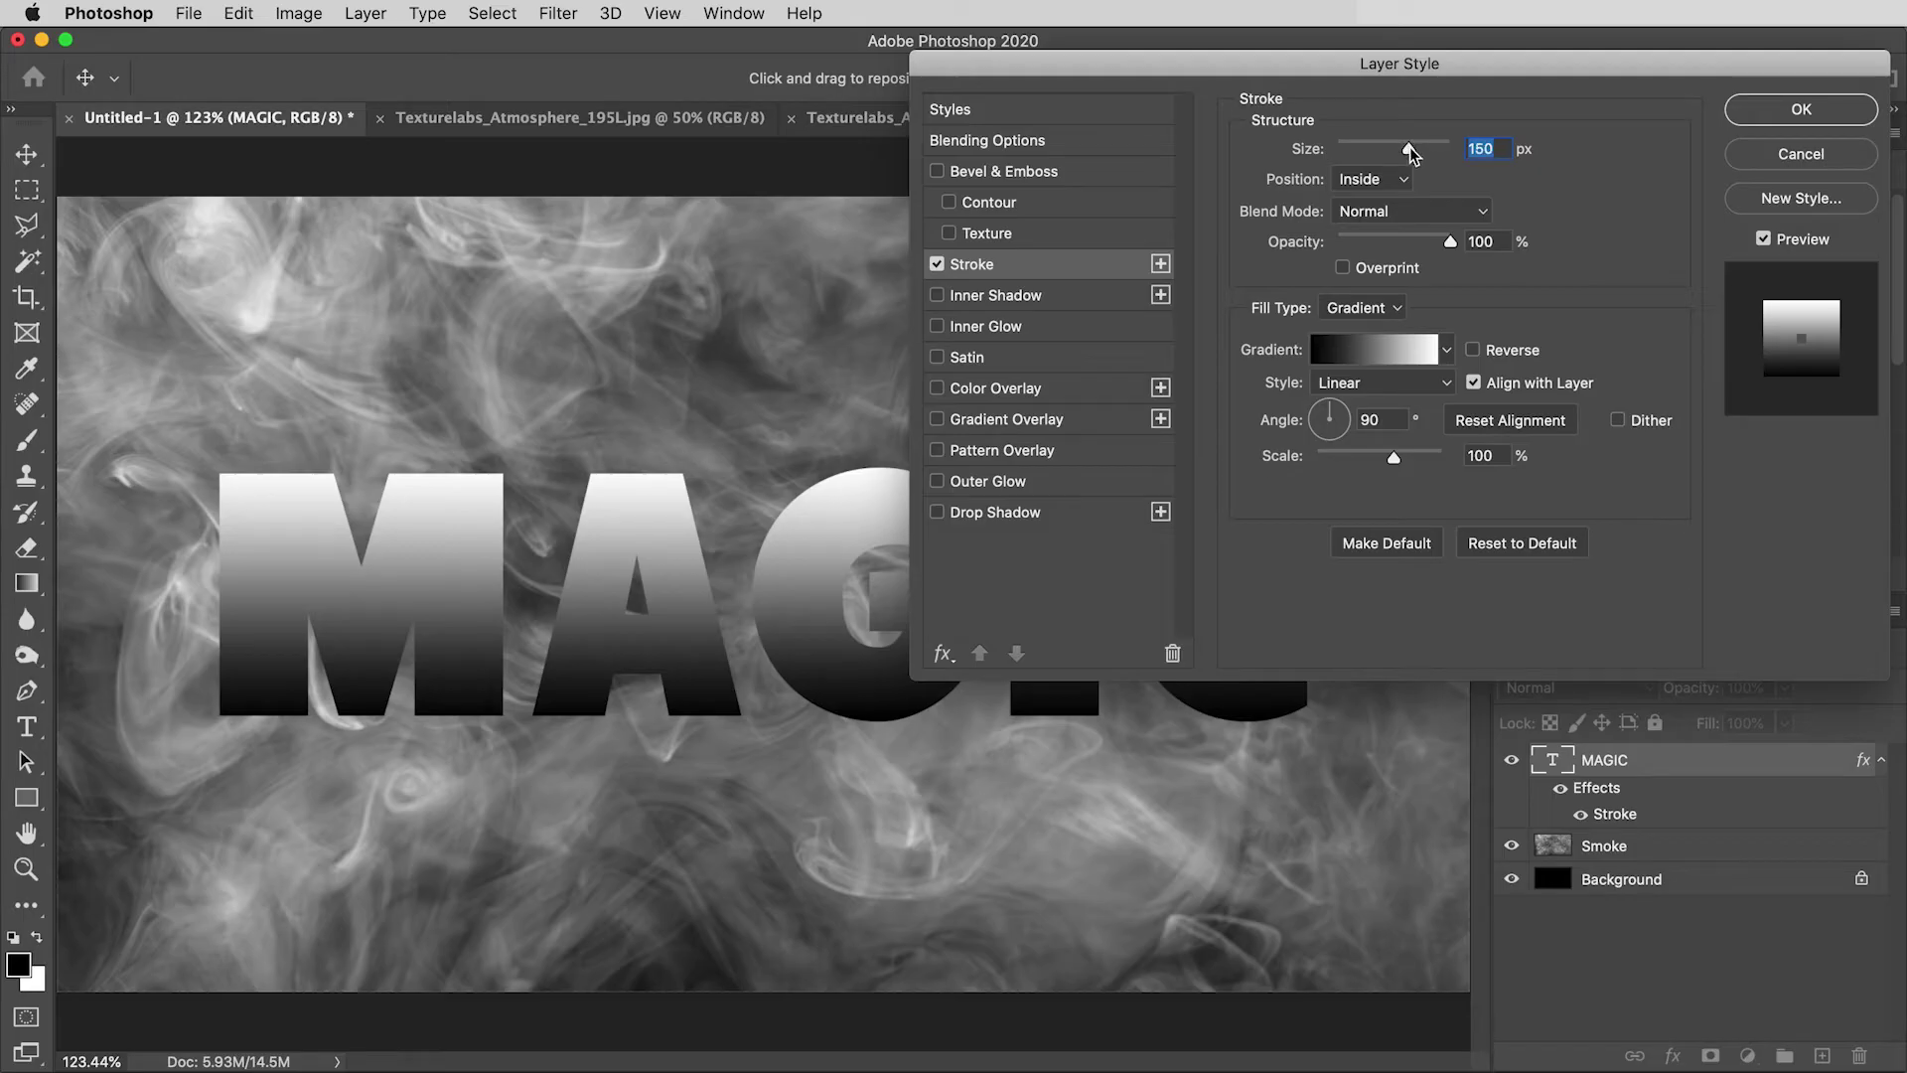
click(1392, 178)
click(1364, 196)
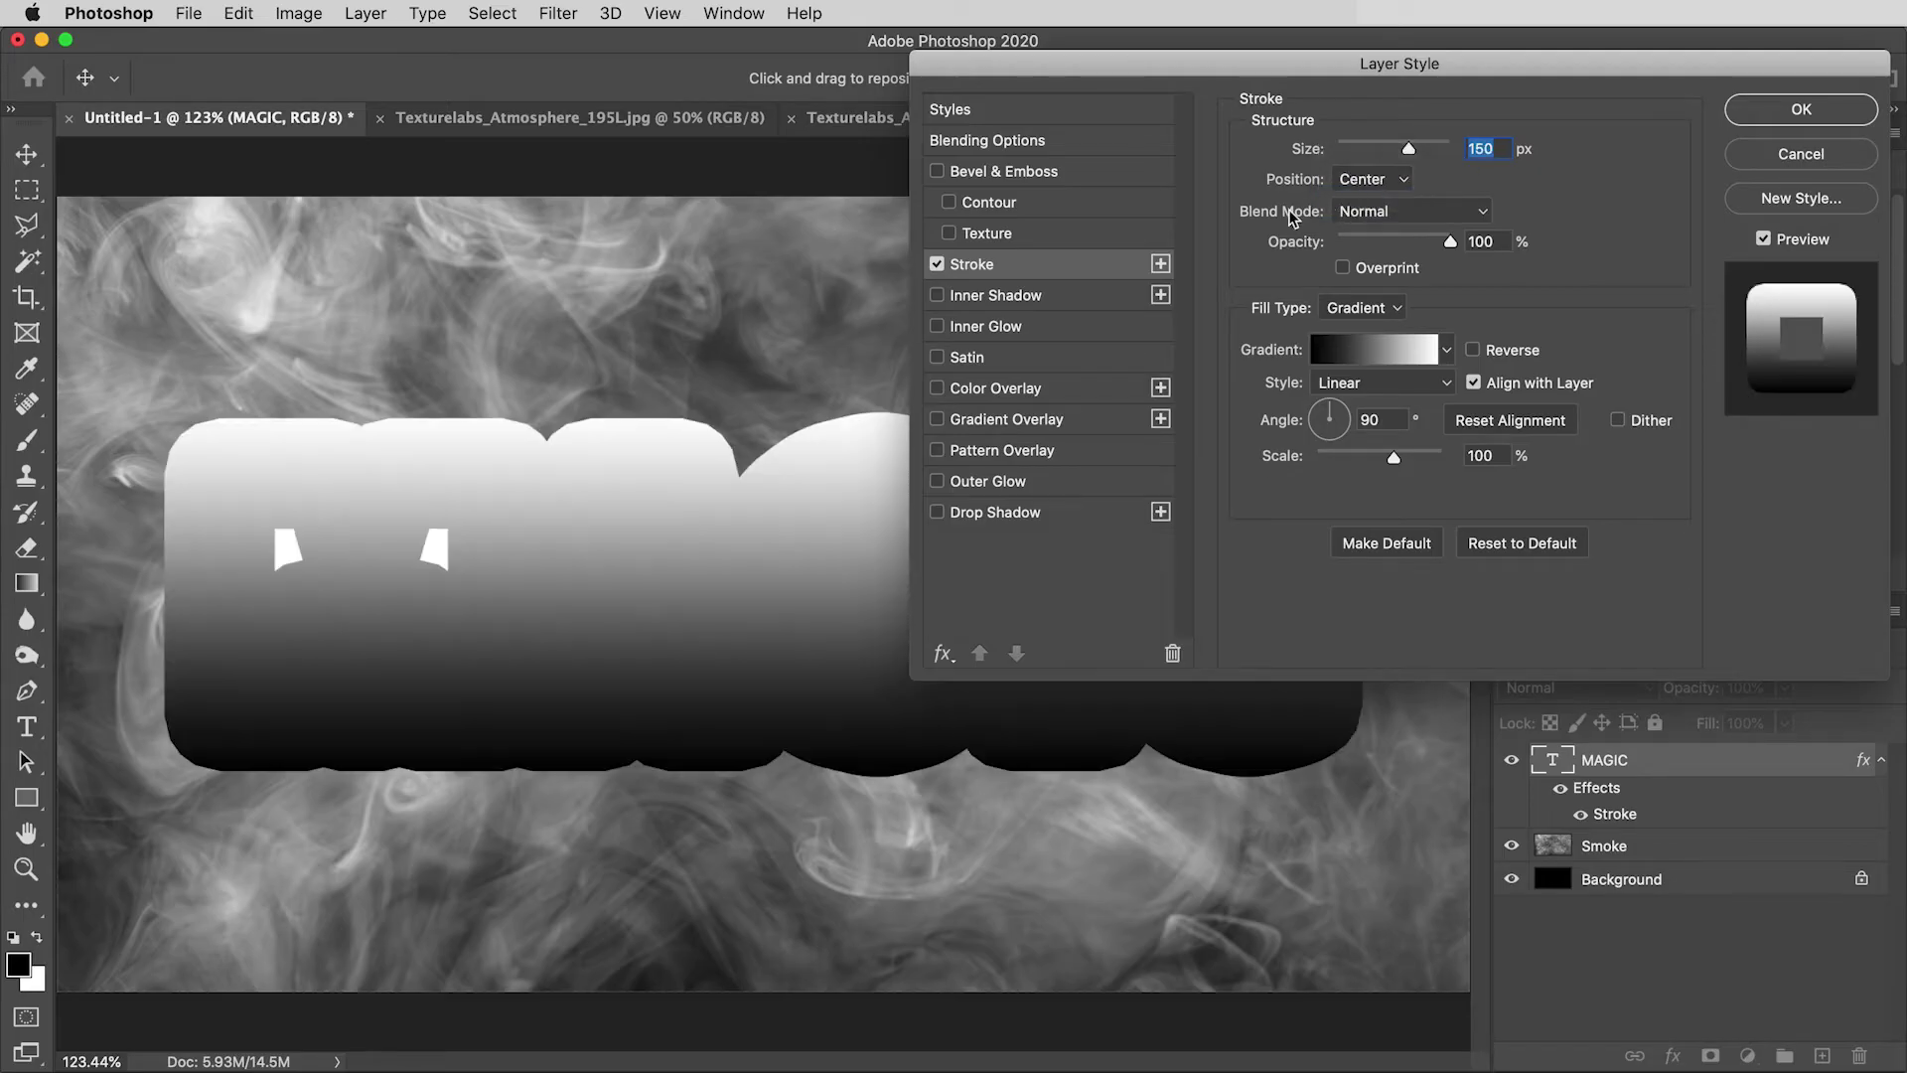
click(1367, 383)
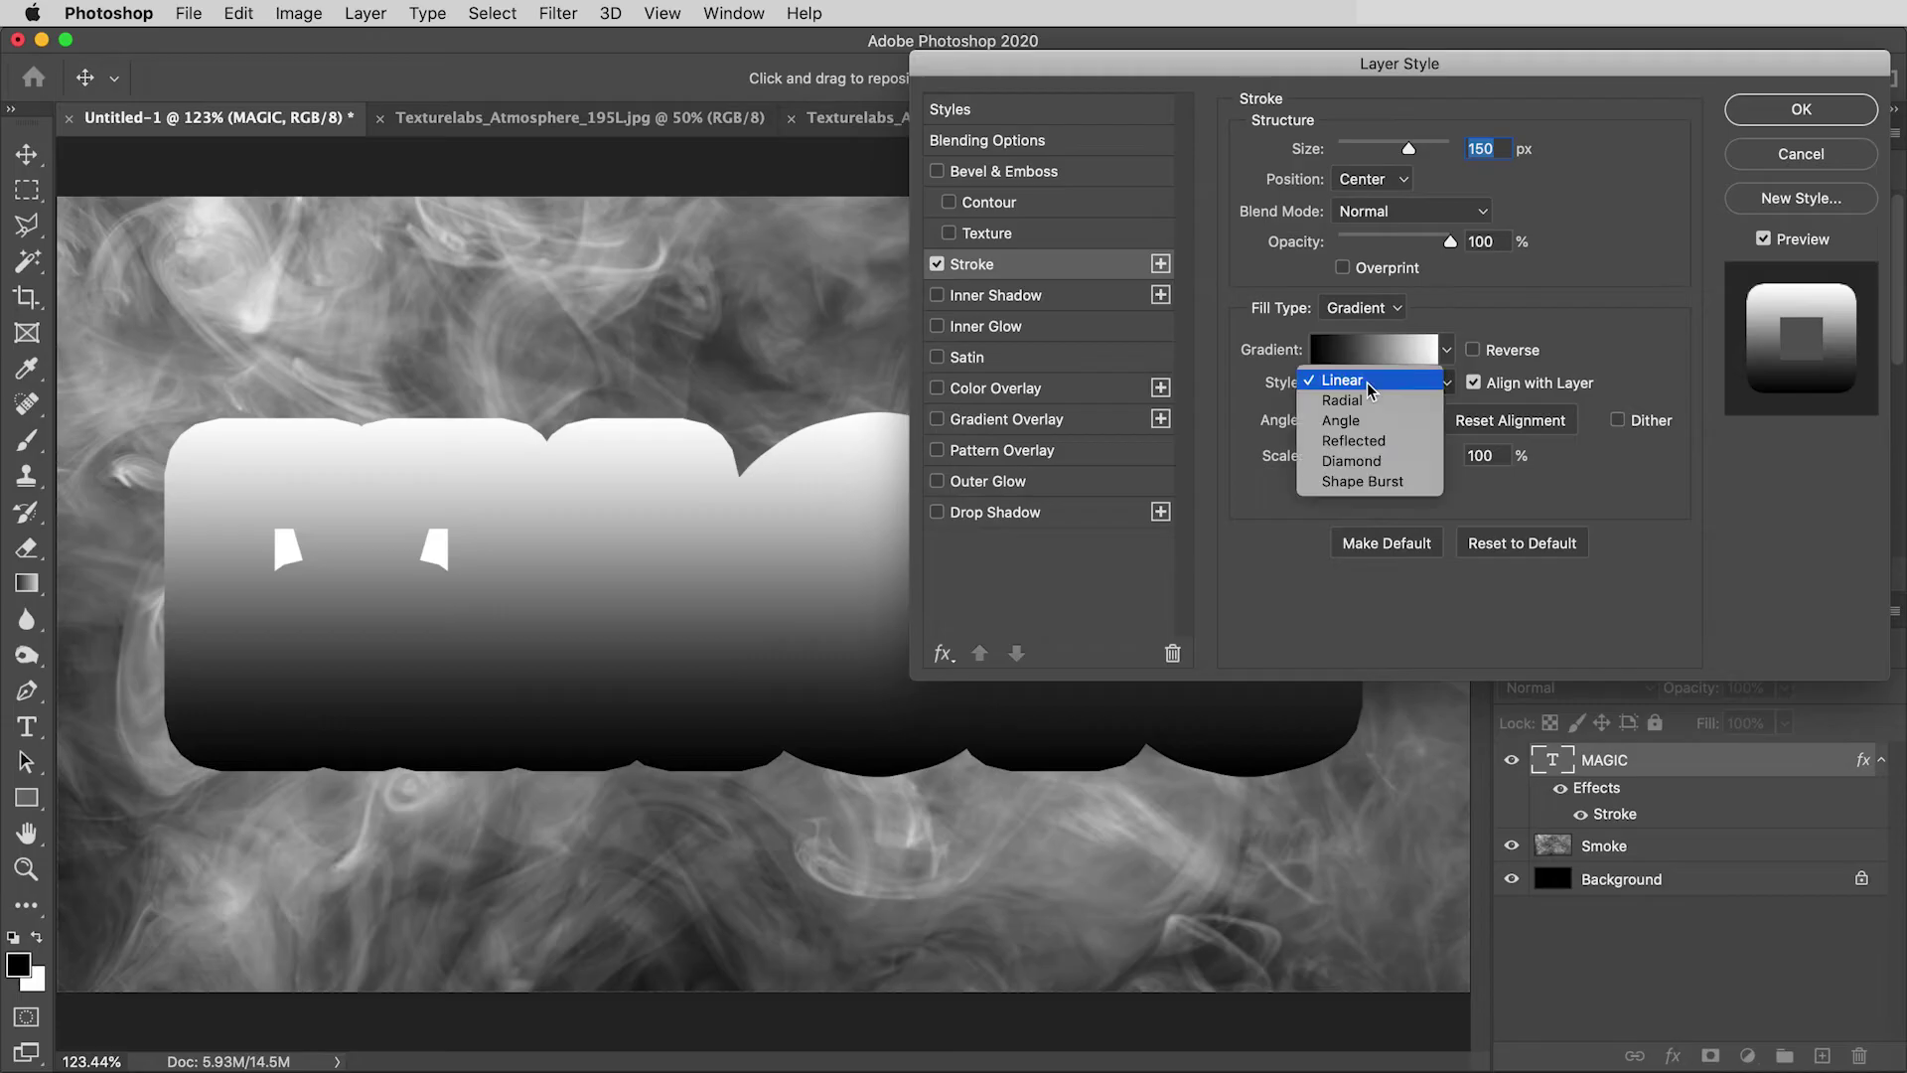
click(1371, 483)
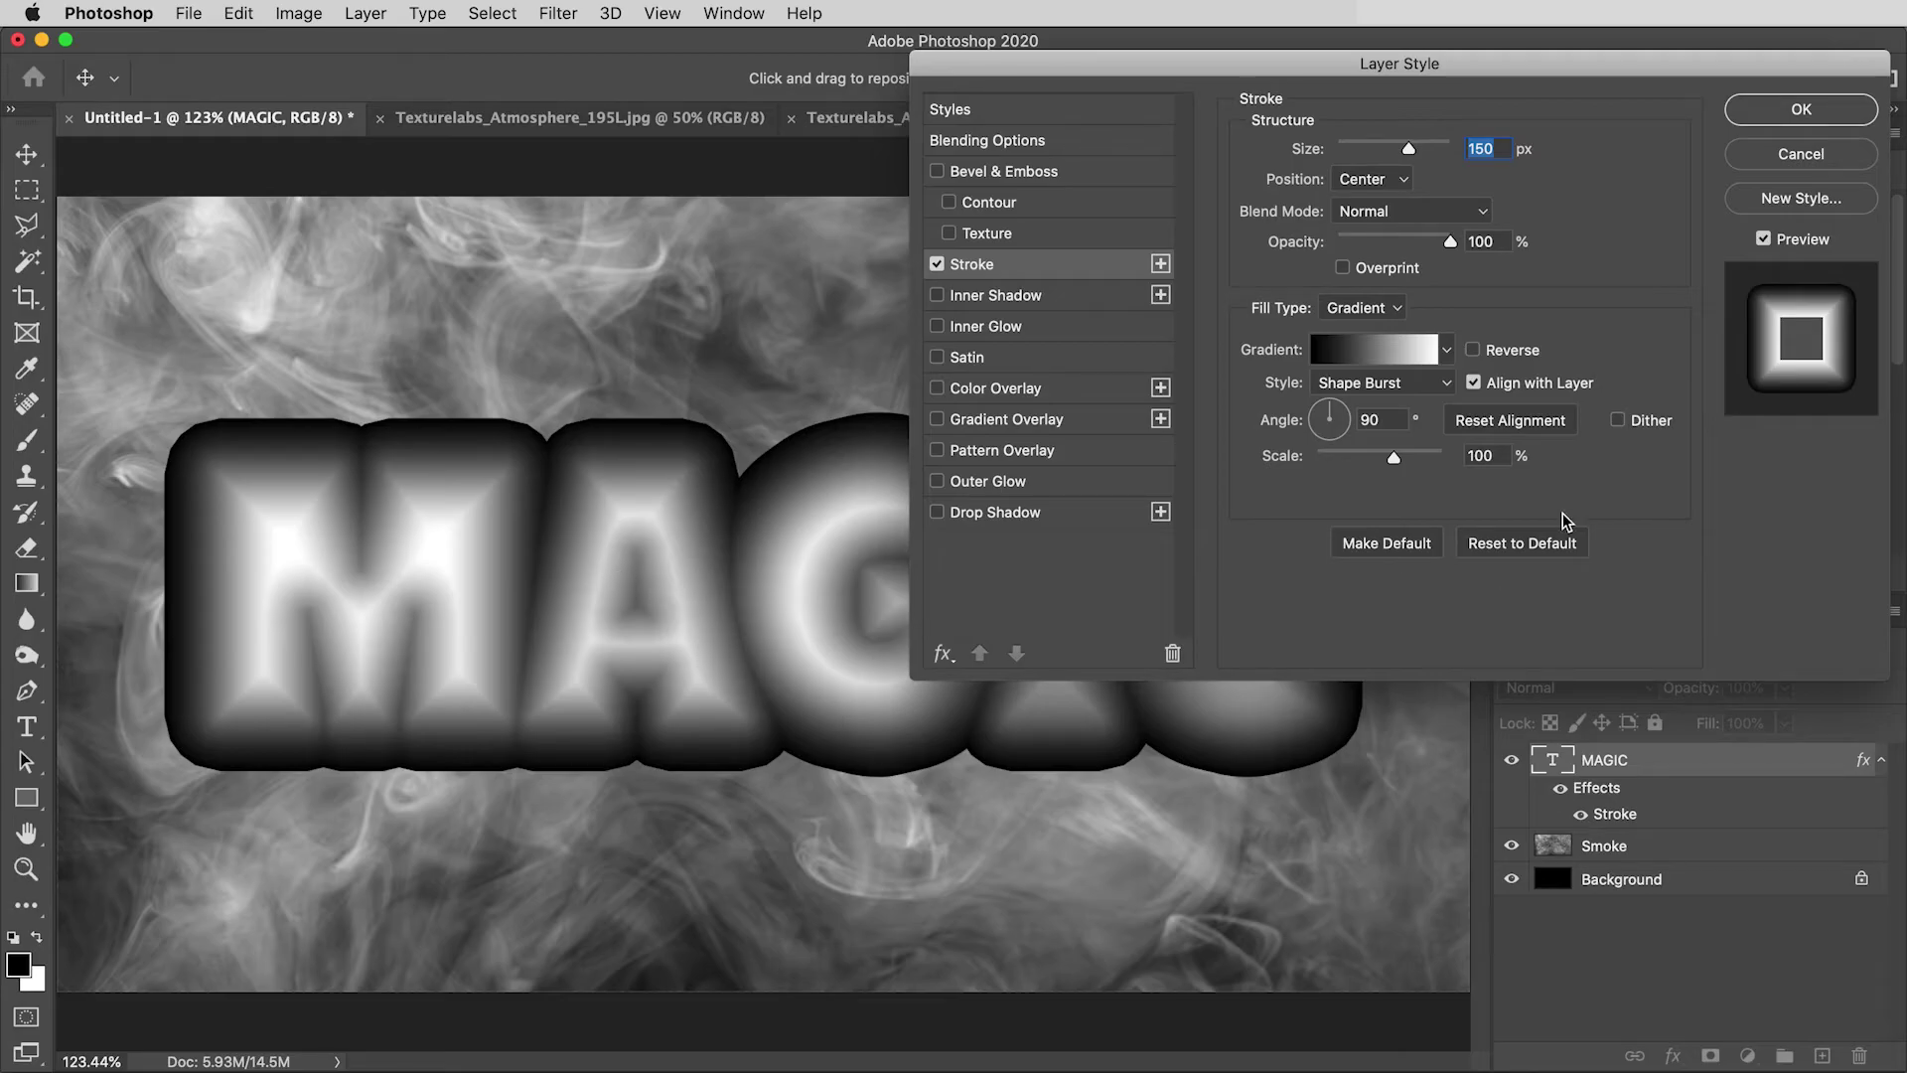
click(1801, 110)
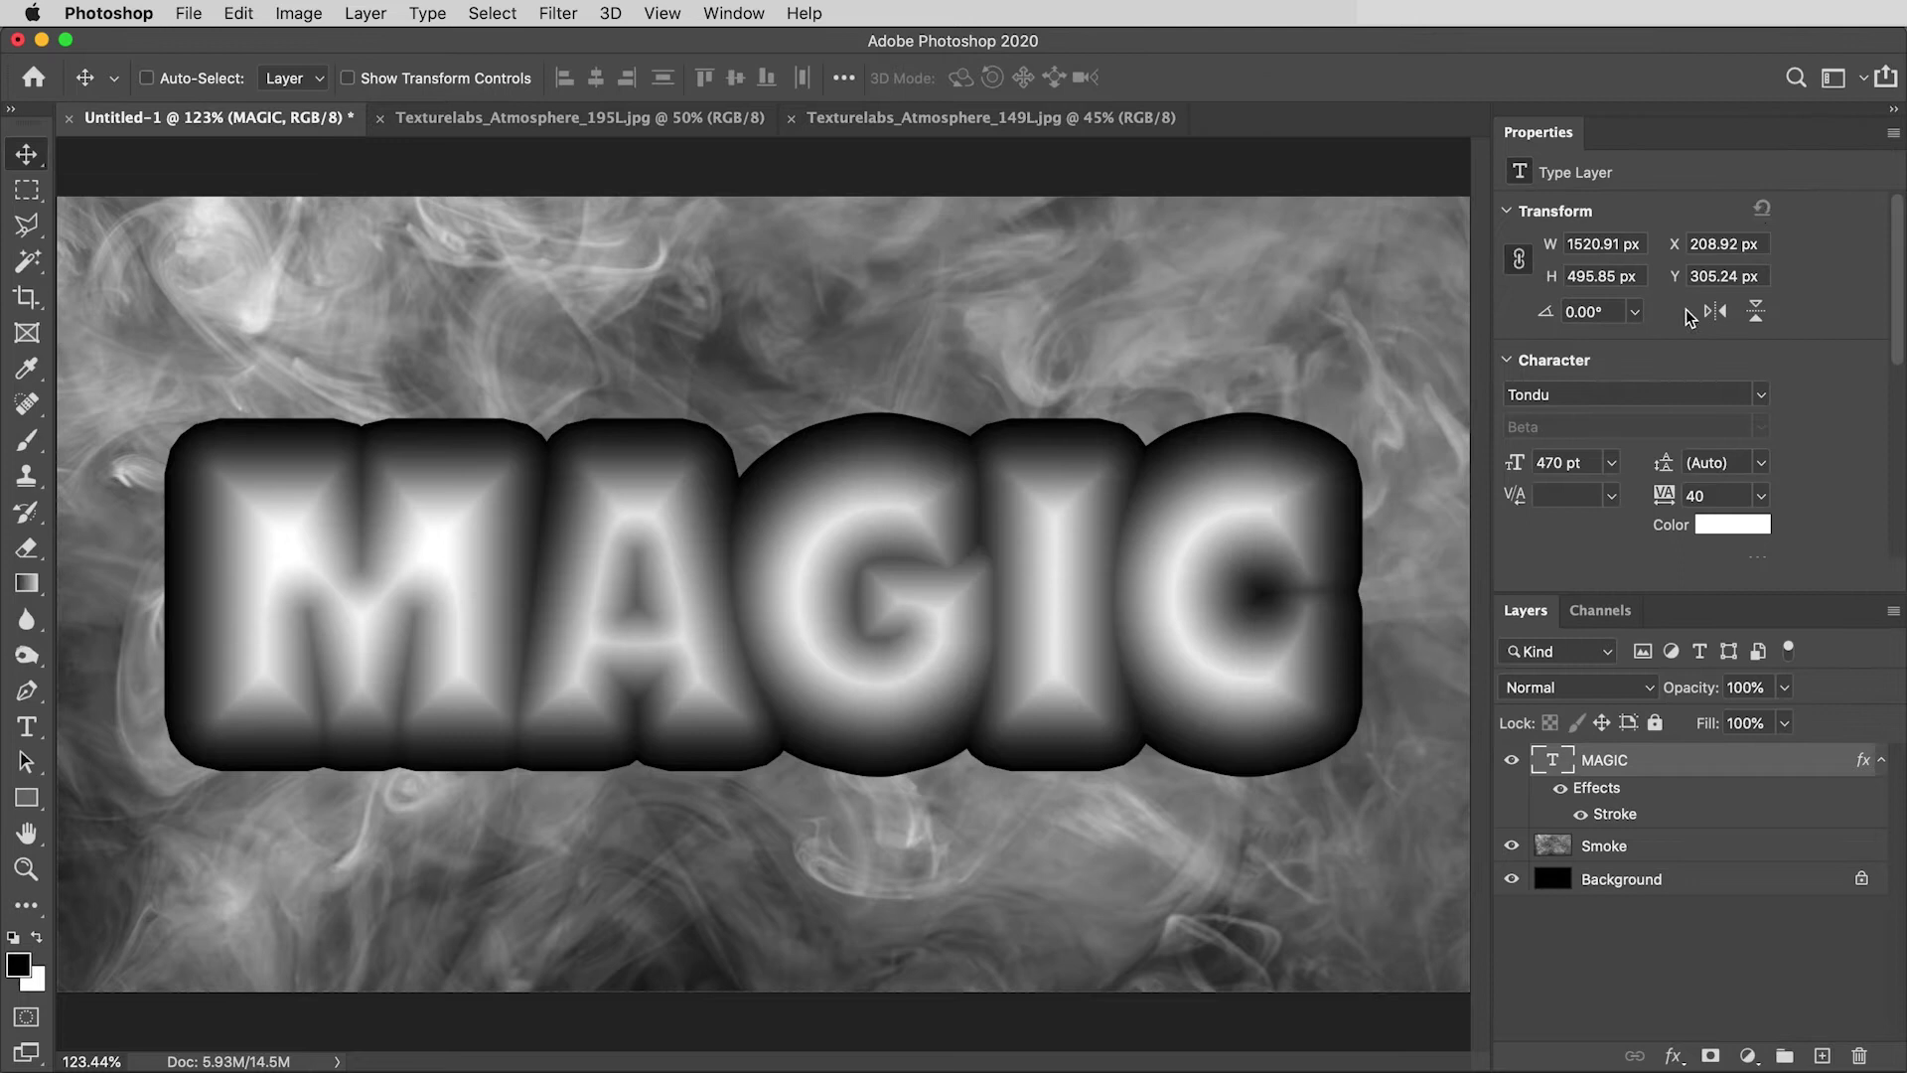
drag(1767, 764, 1785, 1054)
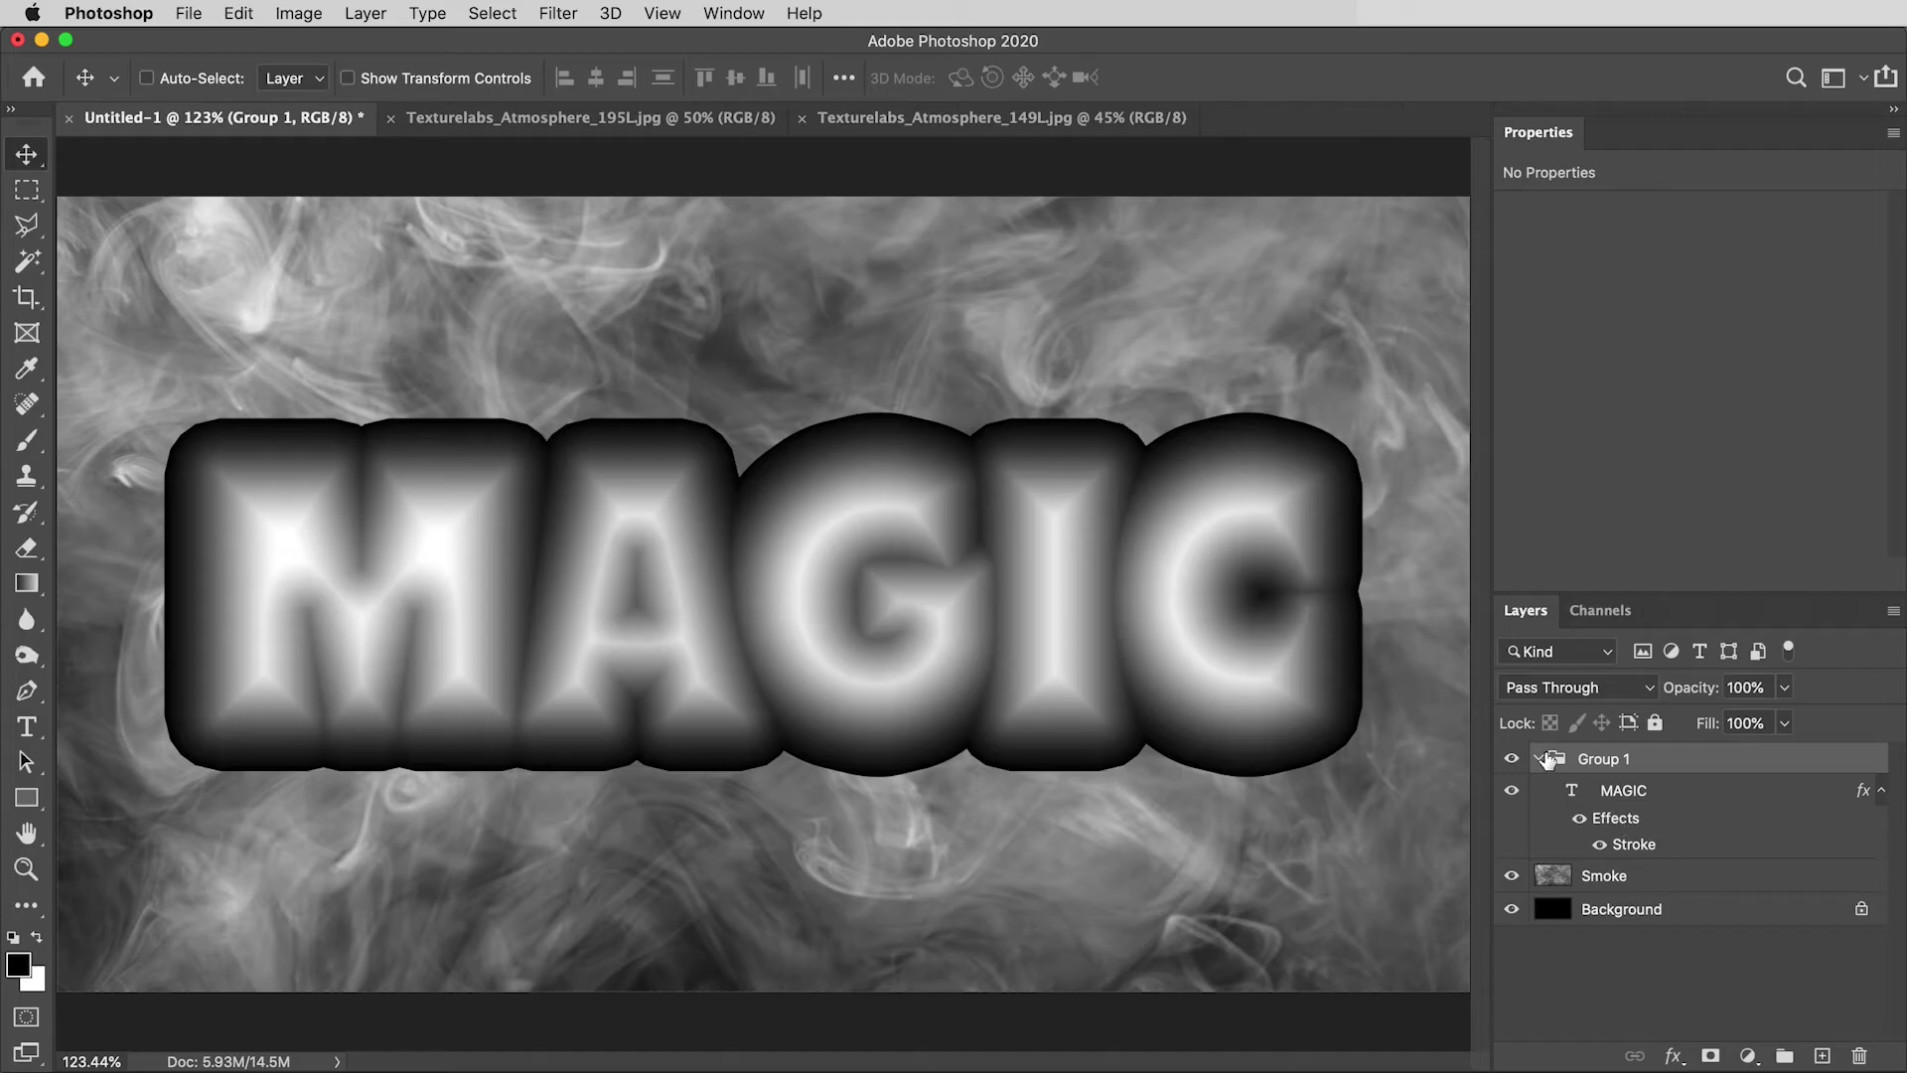
click(1541, 761)
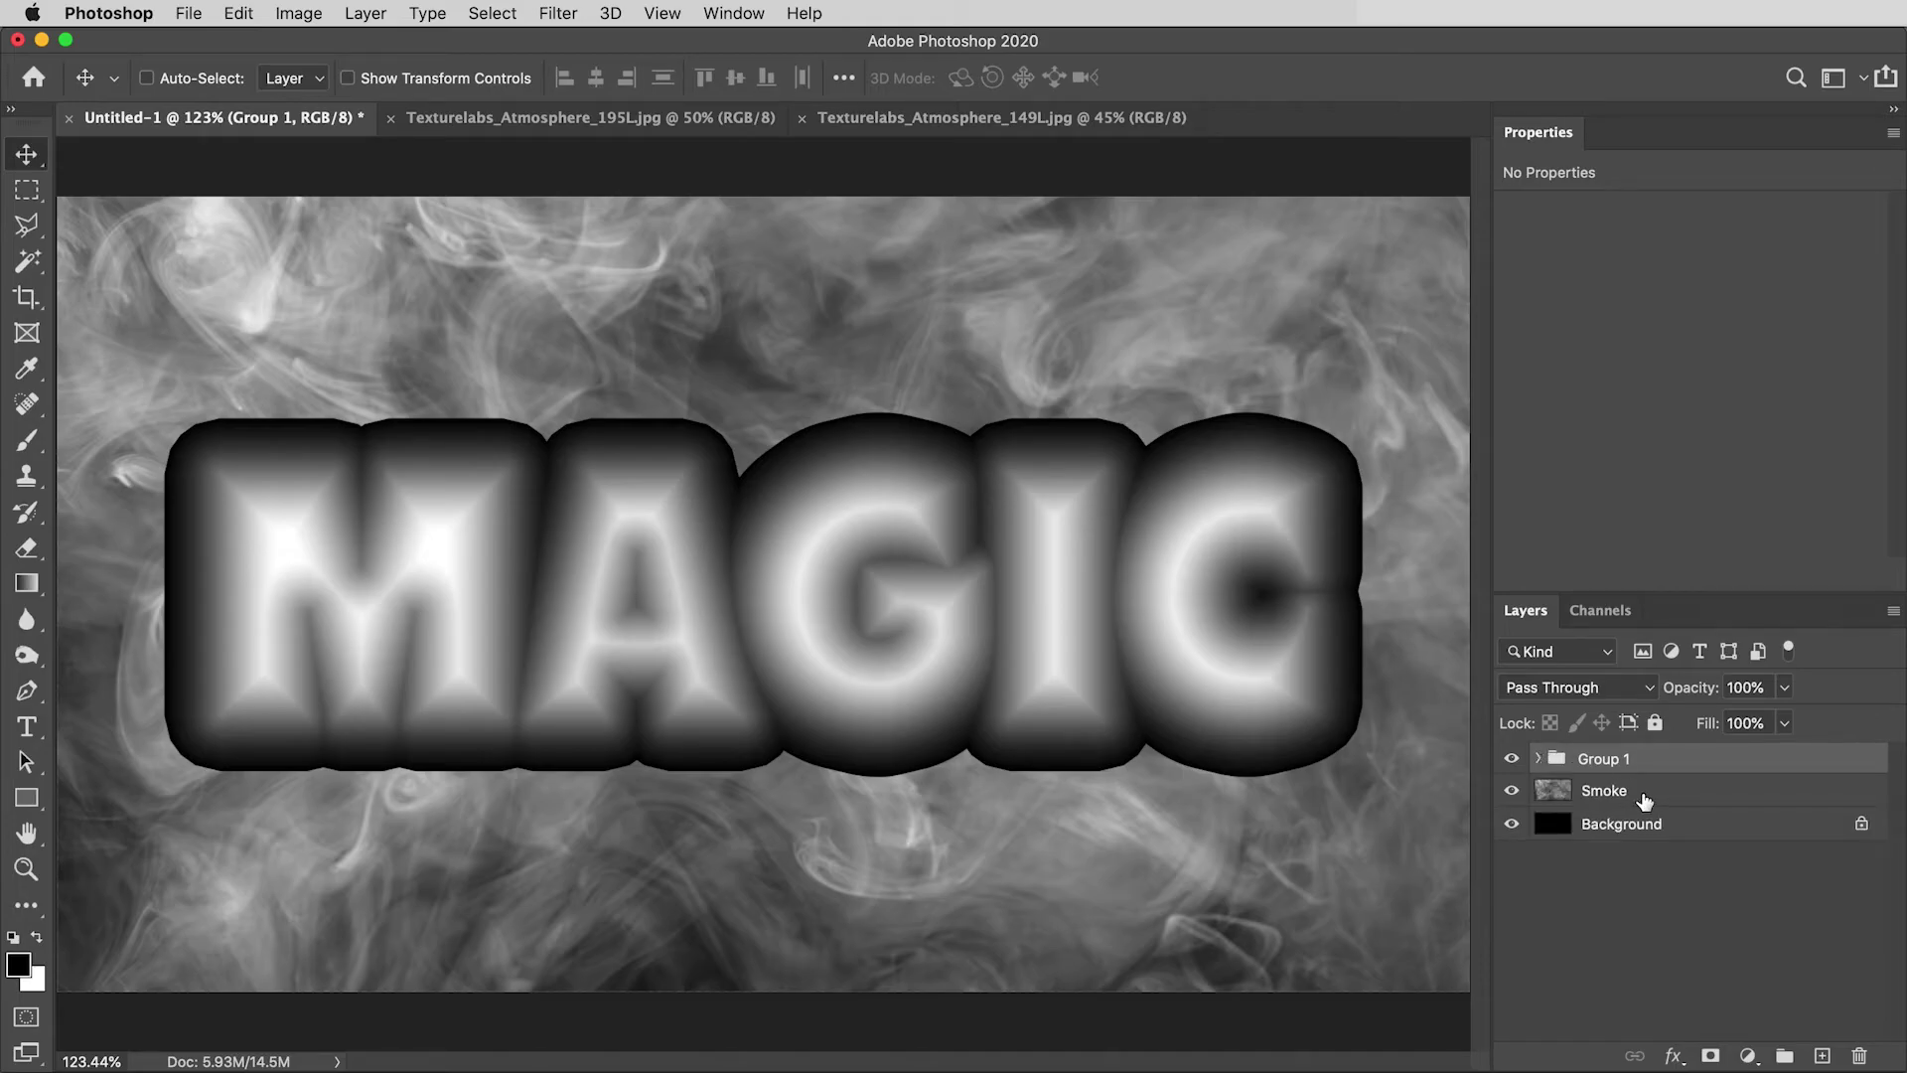
Duplicate Smoke above Group 1 and preview High Pass on the copy at about 30 px radius.
click(1645, 802)
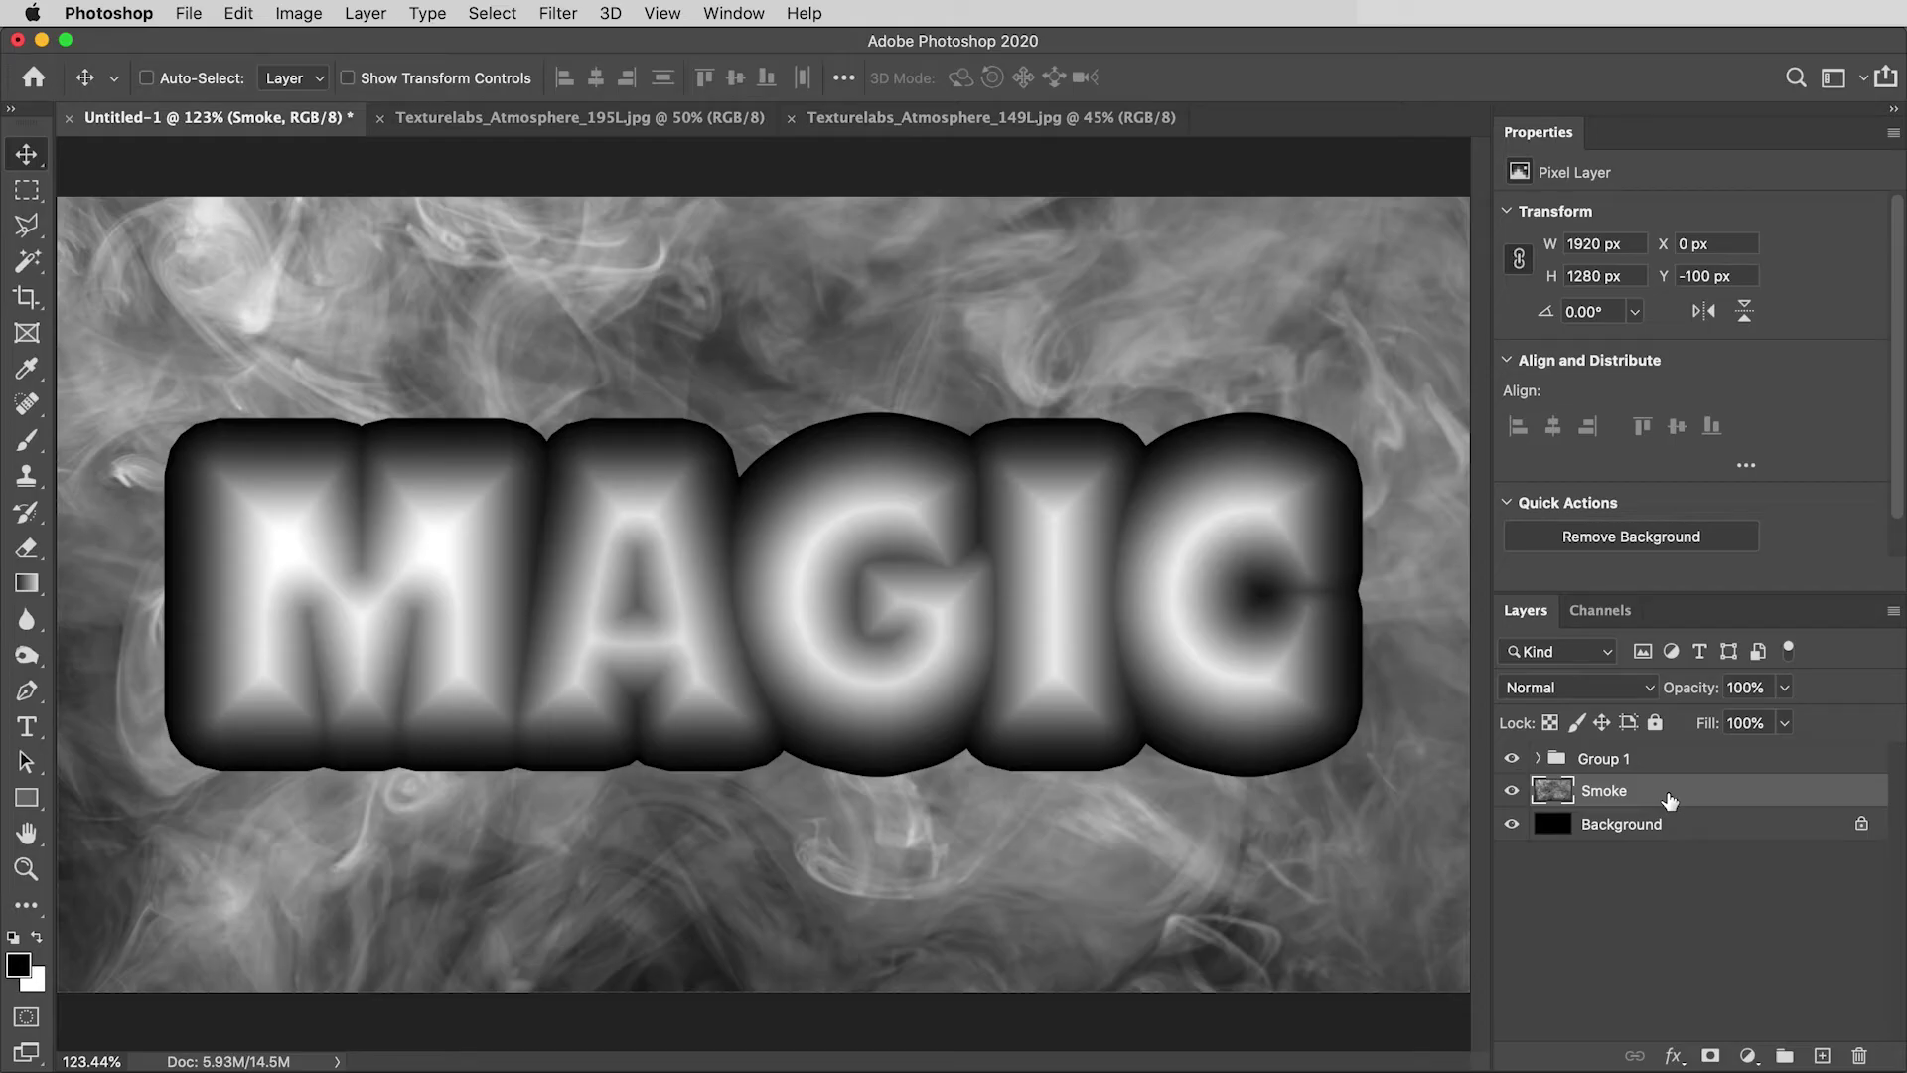
drag(1670, 800, 1667, 753)
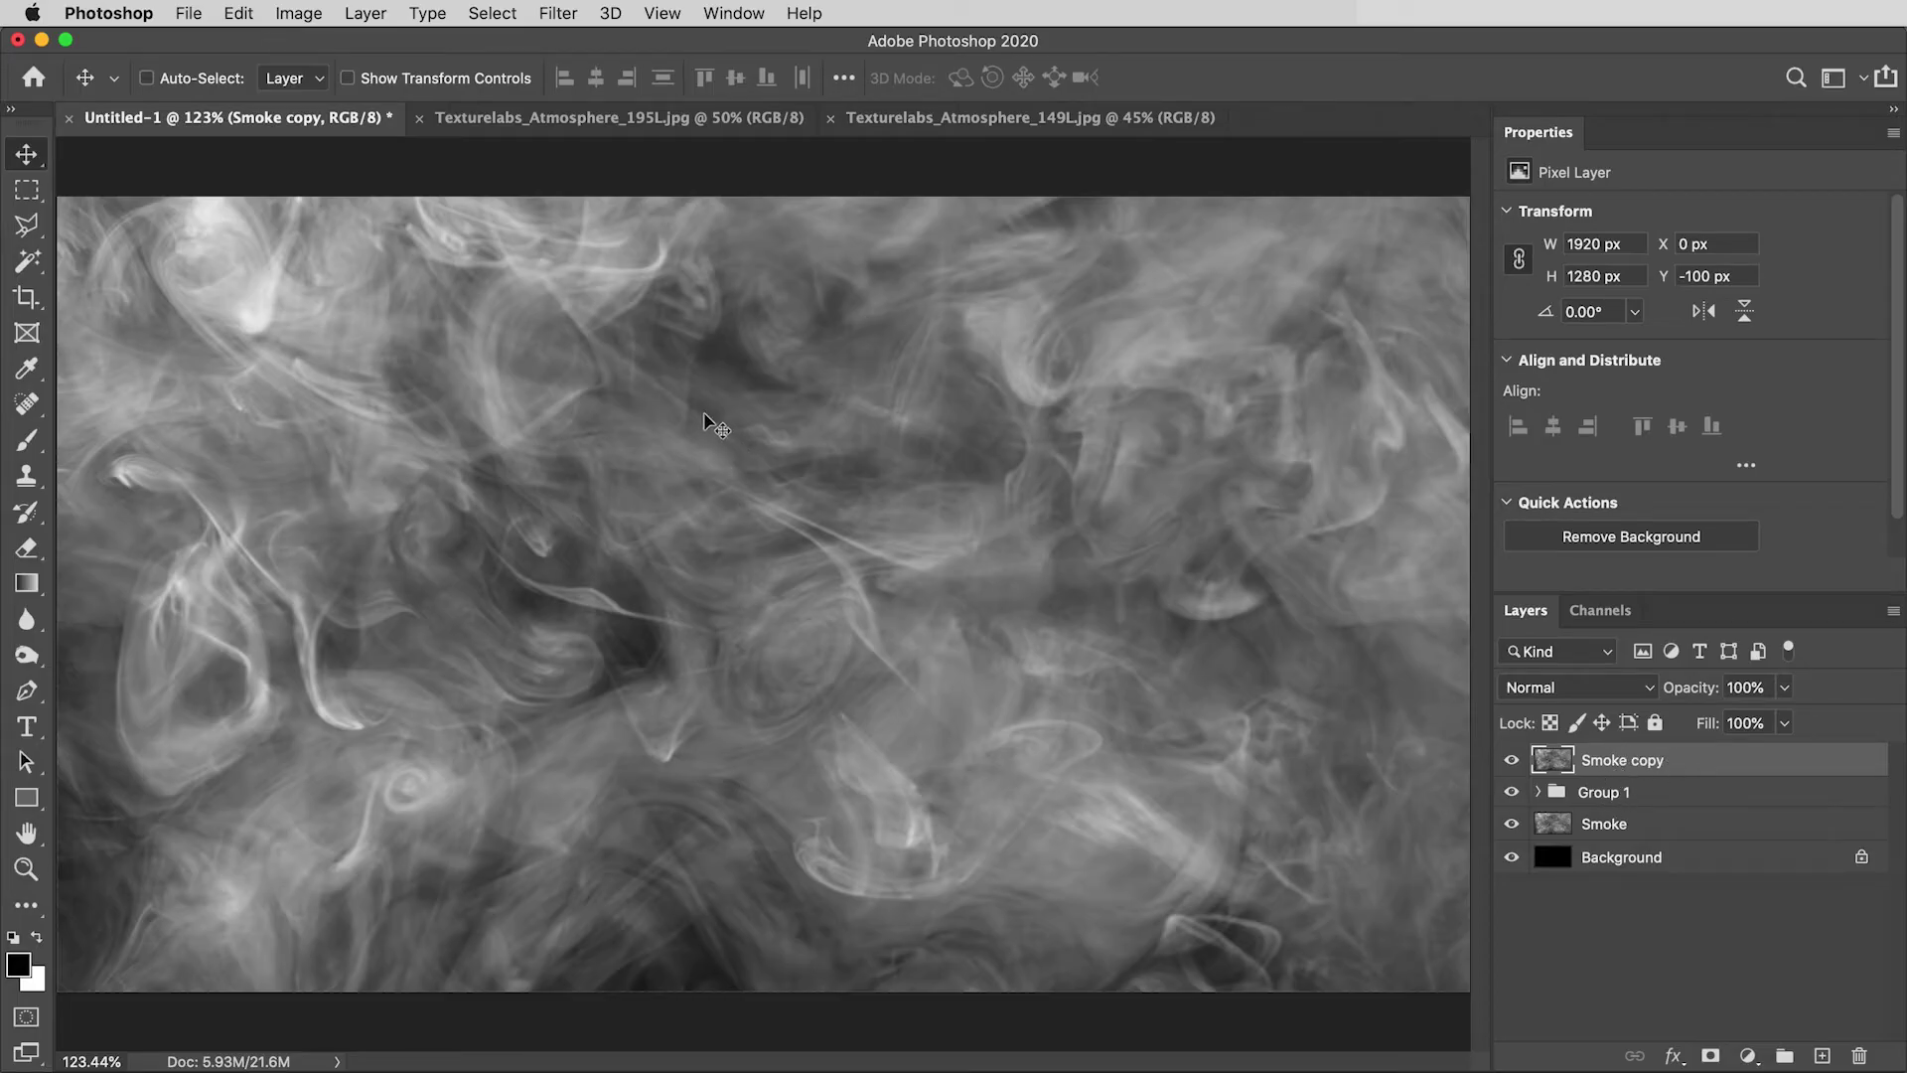
click(556, 13)
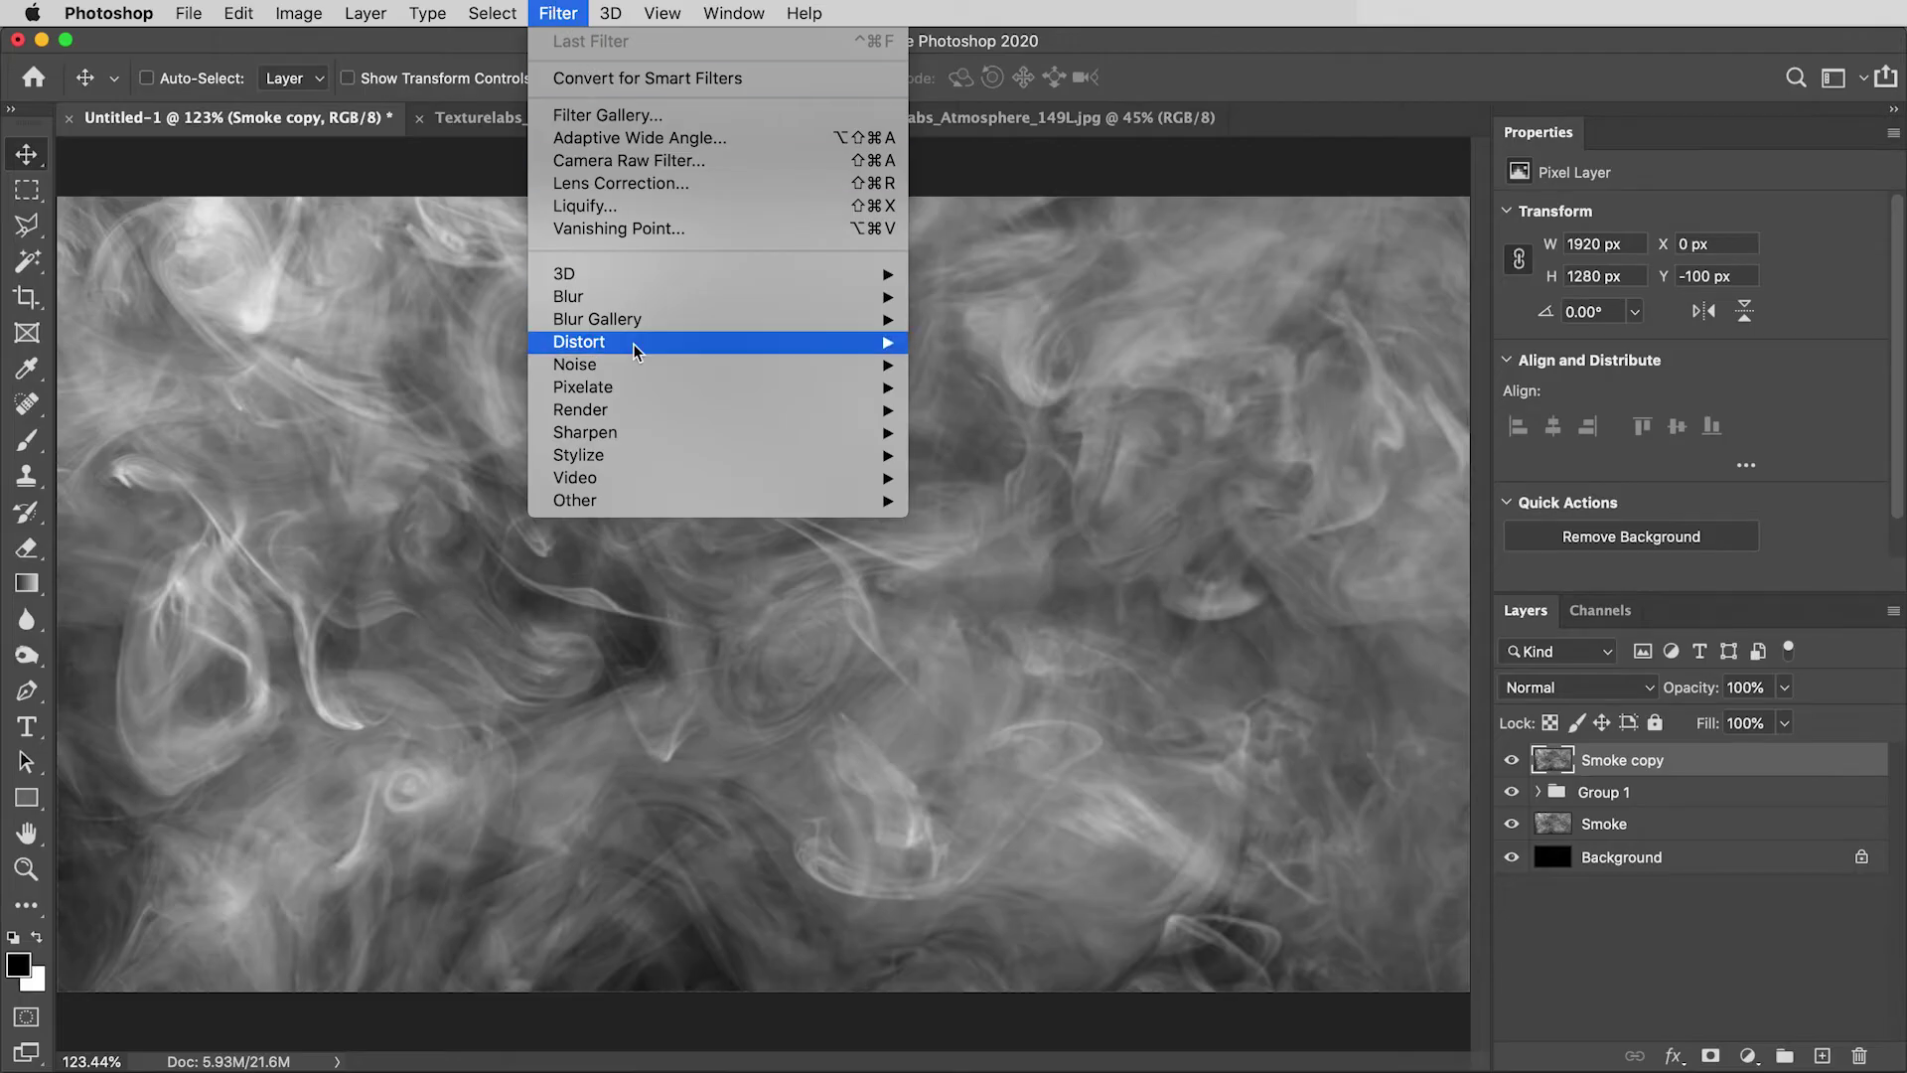
mouse_move(647, 510)
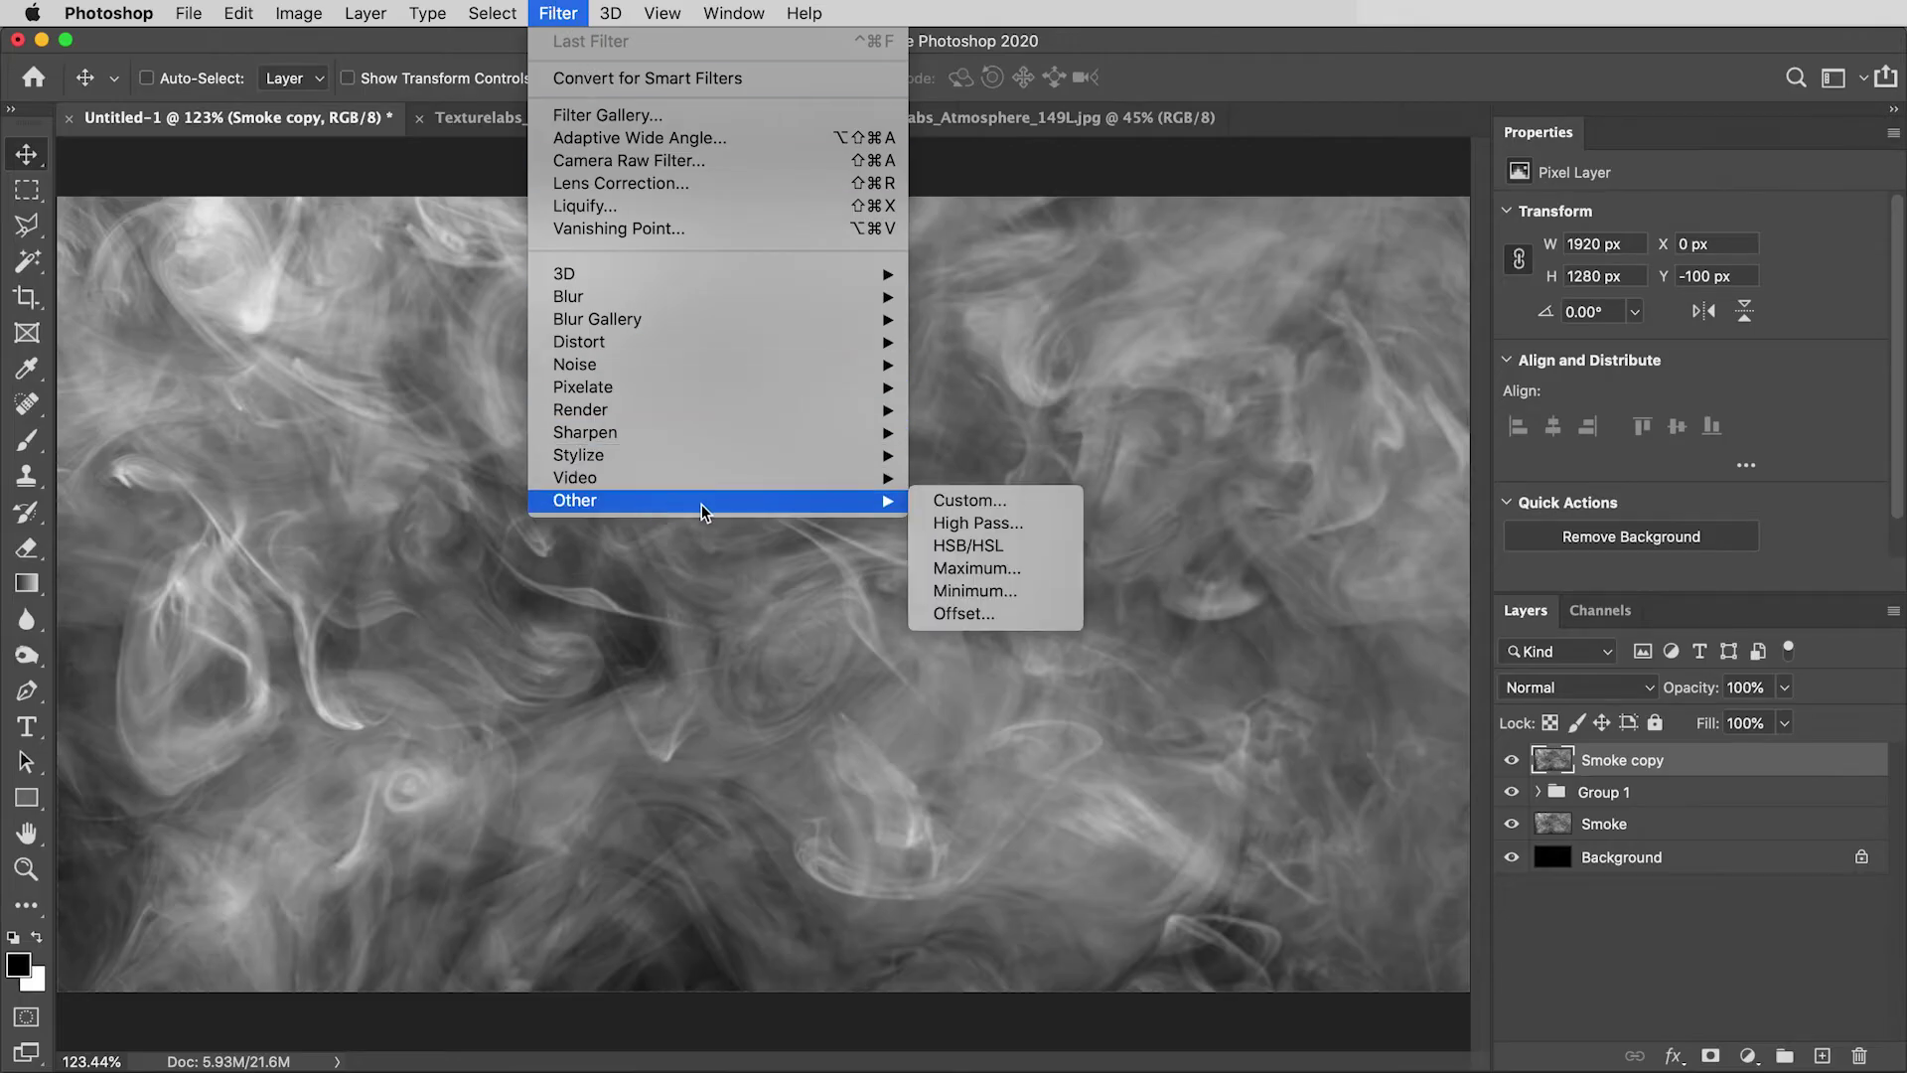
click(970, 522)
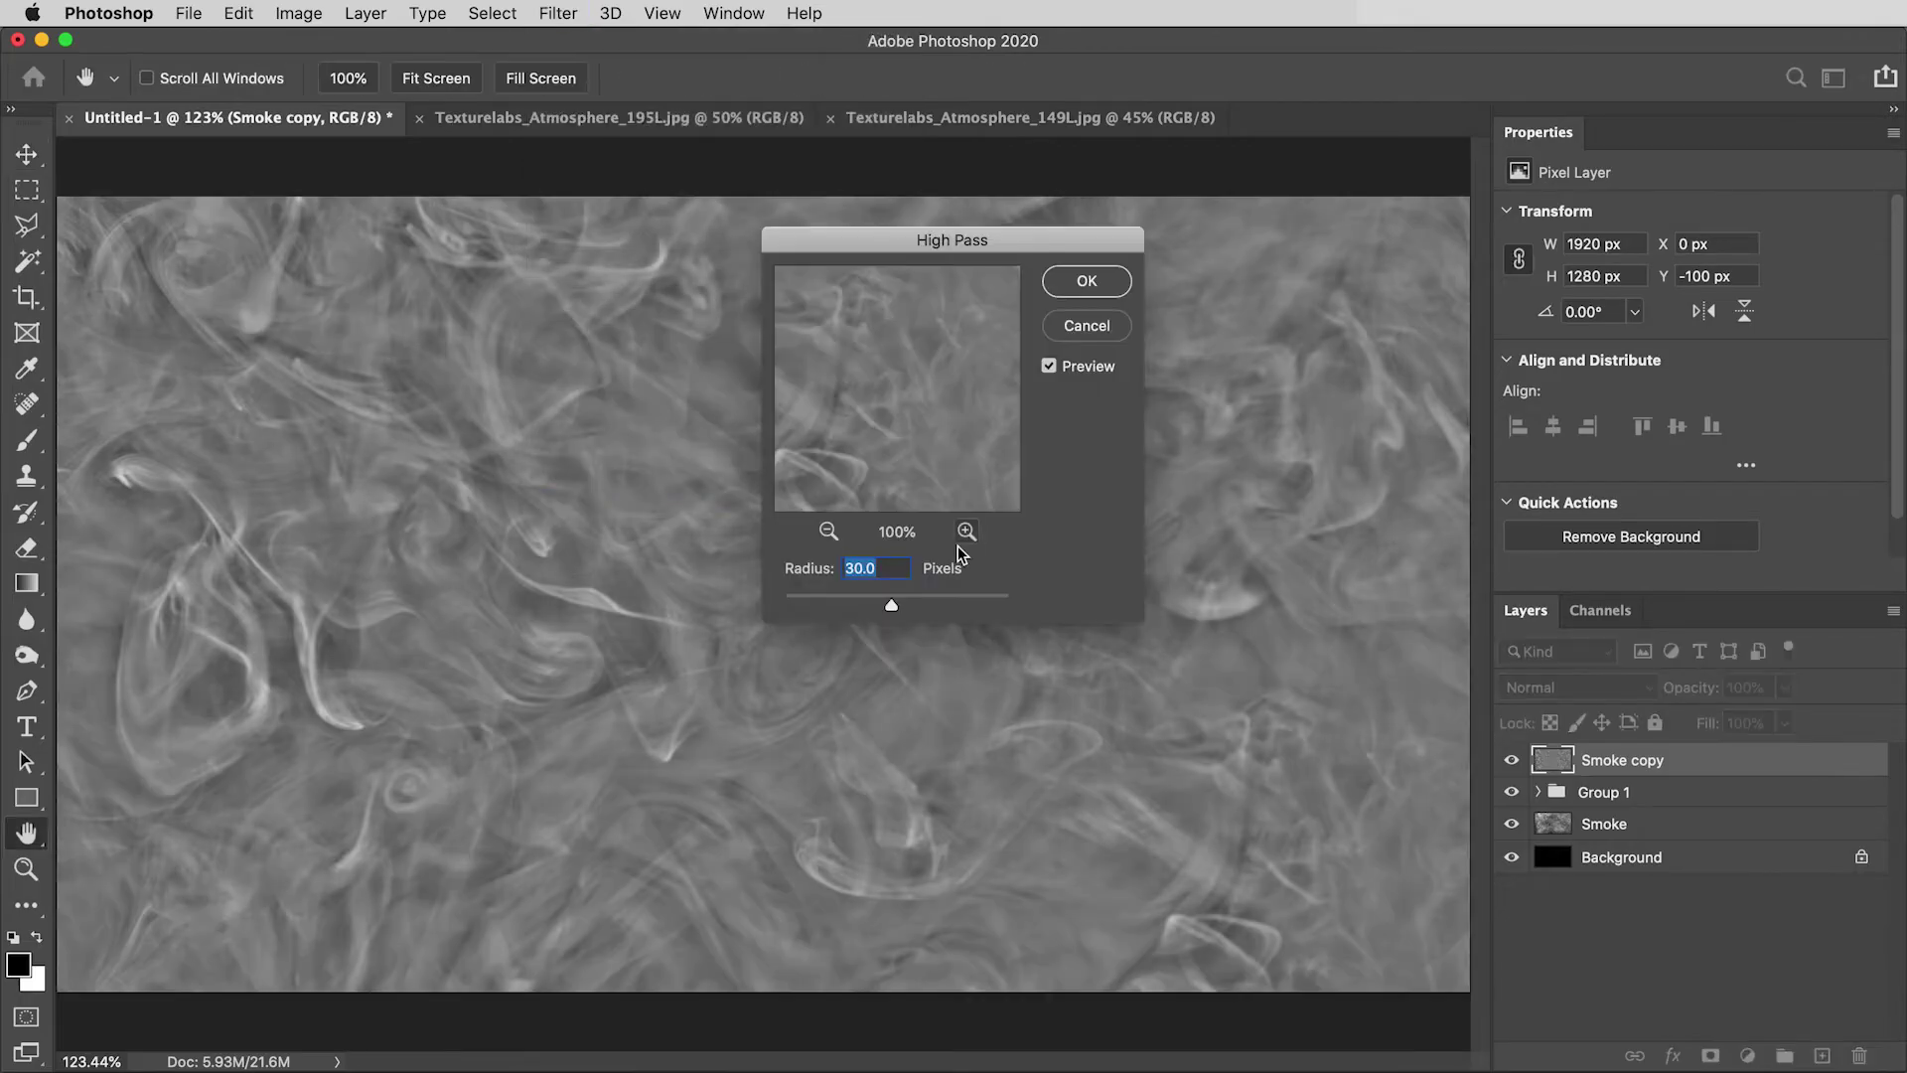
mouse_move(894, 604)
mouse_down()
mouse_move(922, 608)
mouse_move(818, 607)
mouse_move(894, 612)
mouse_up()
Confirm the High Pass, clip Smoke copy into Group 1, and blend it Hard Mix at 95% Fill.
click(1089, 284)
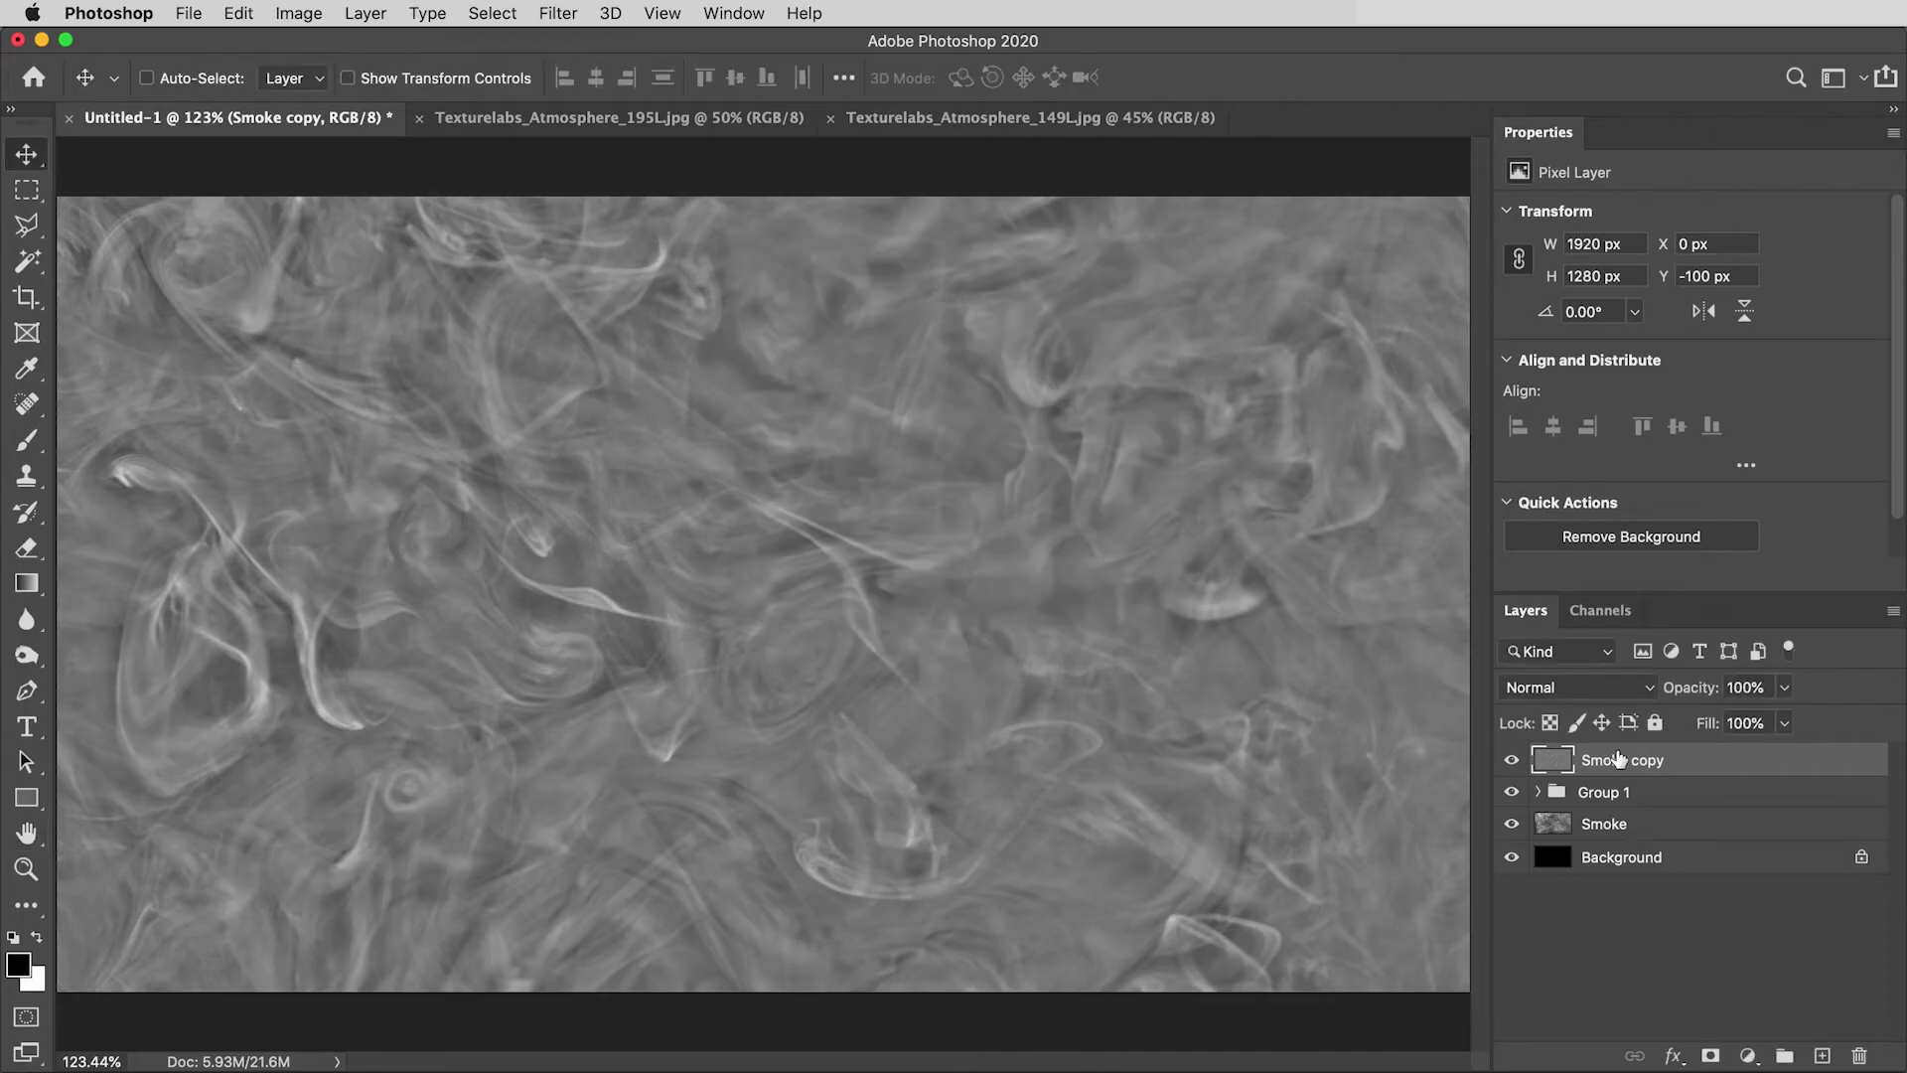
alt+click(1562, 773)
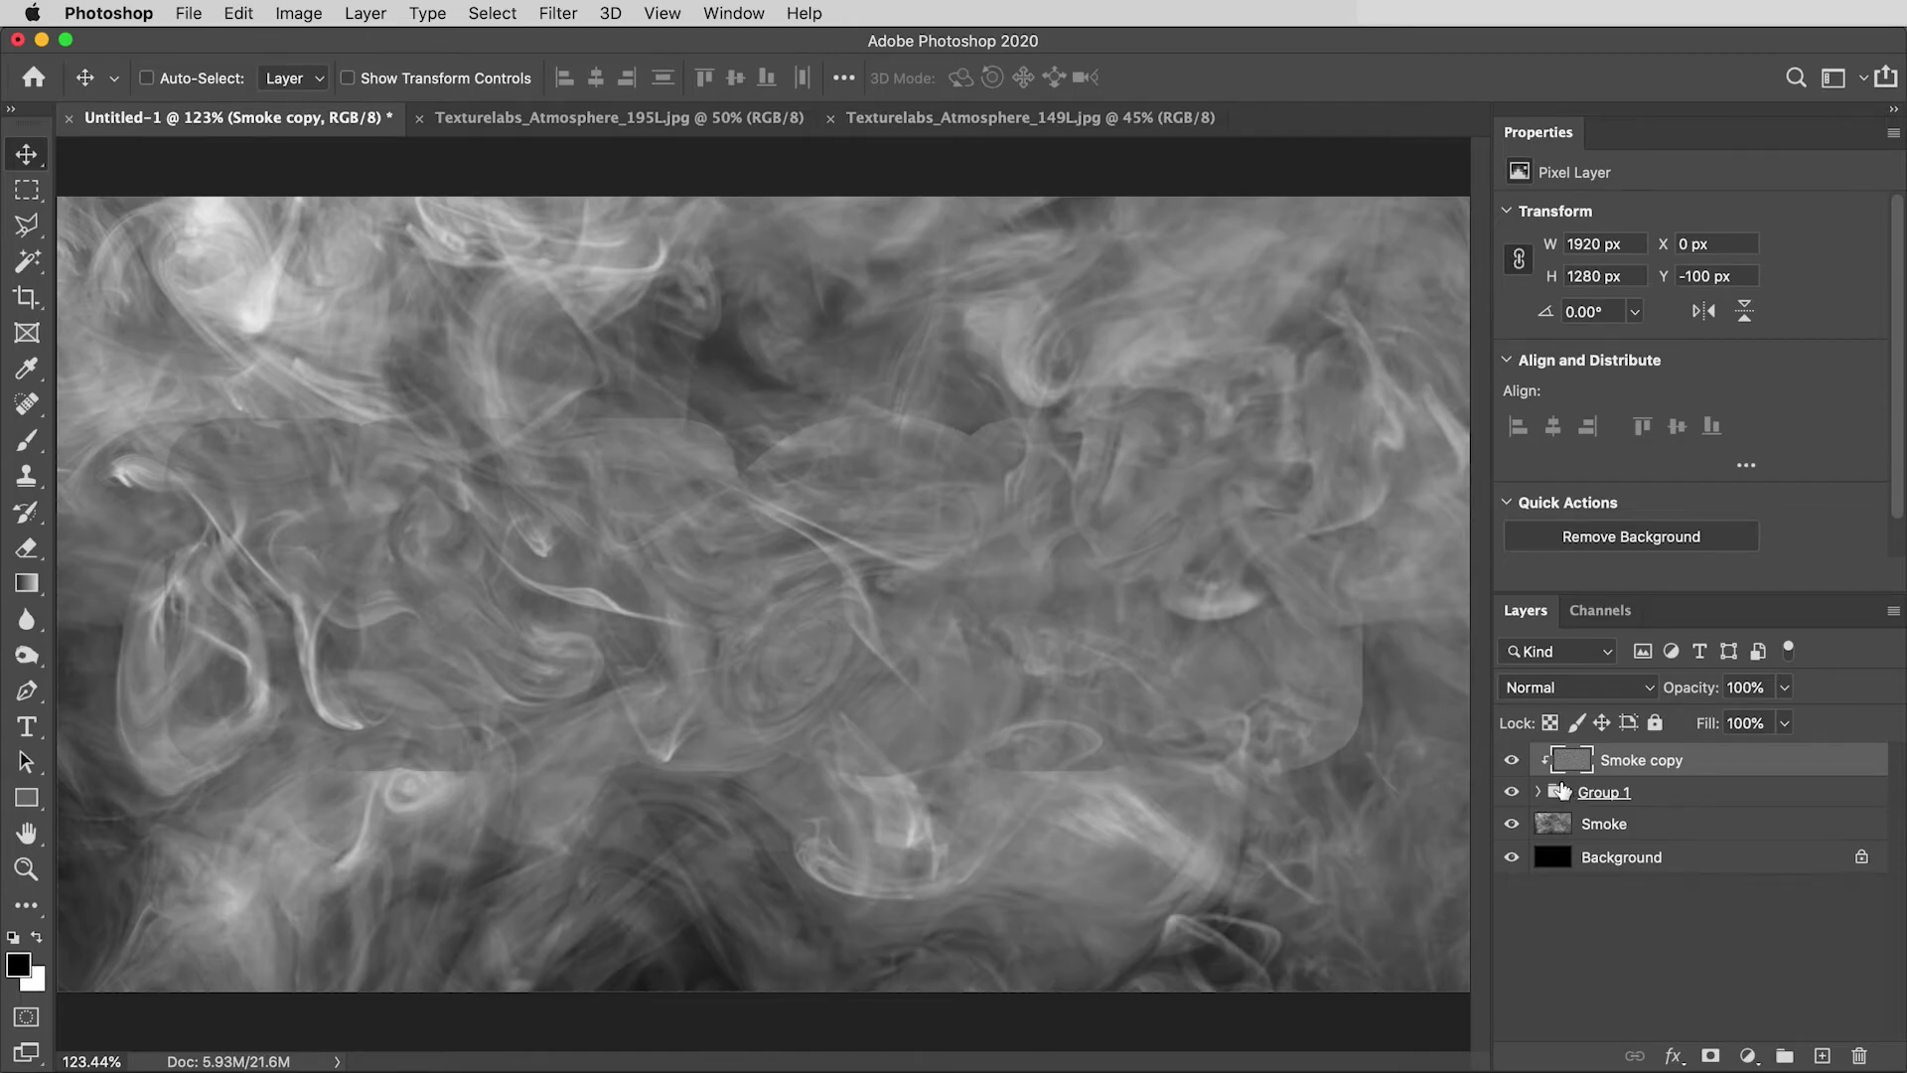
click(1531, 692)
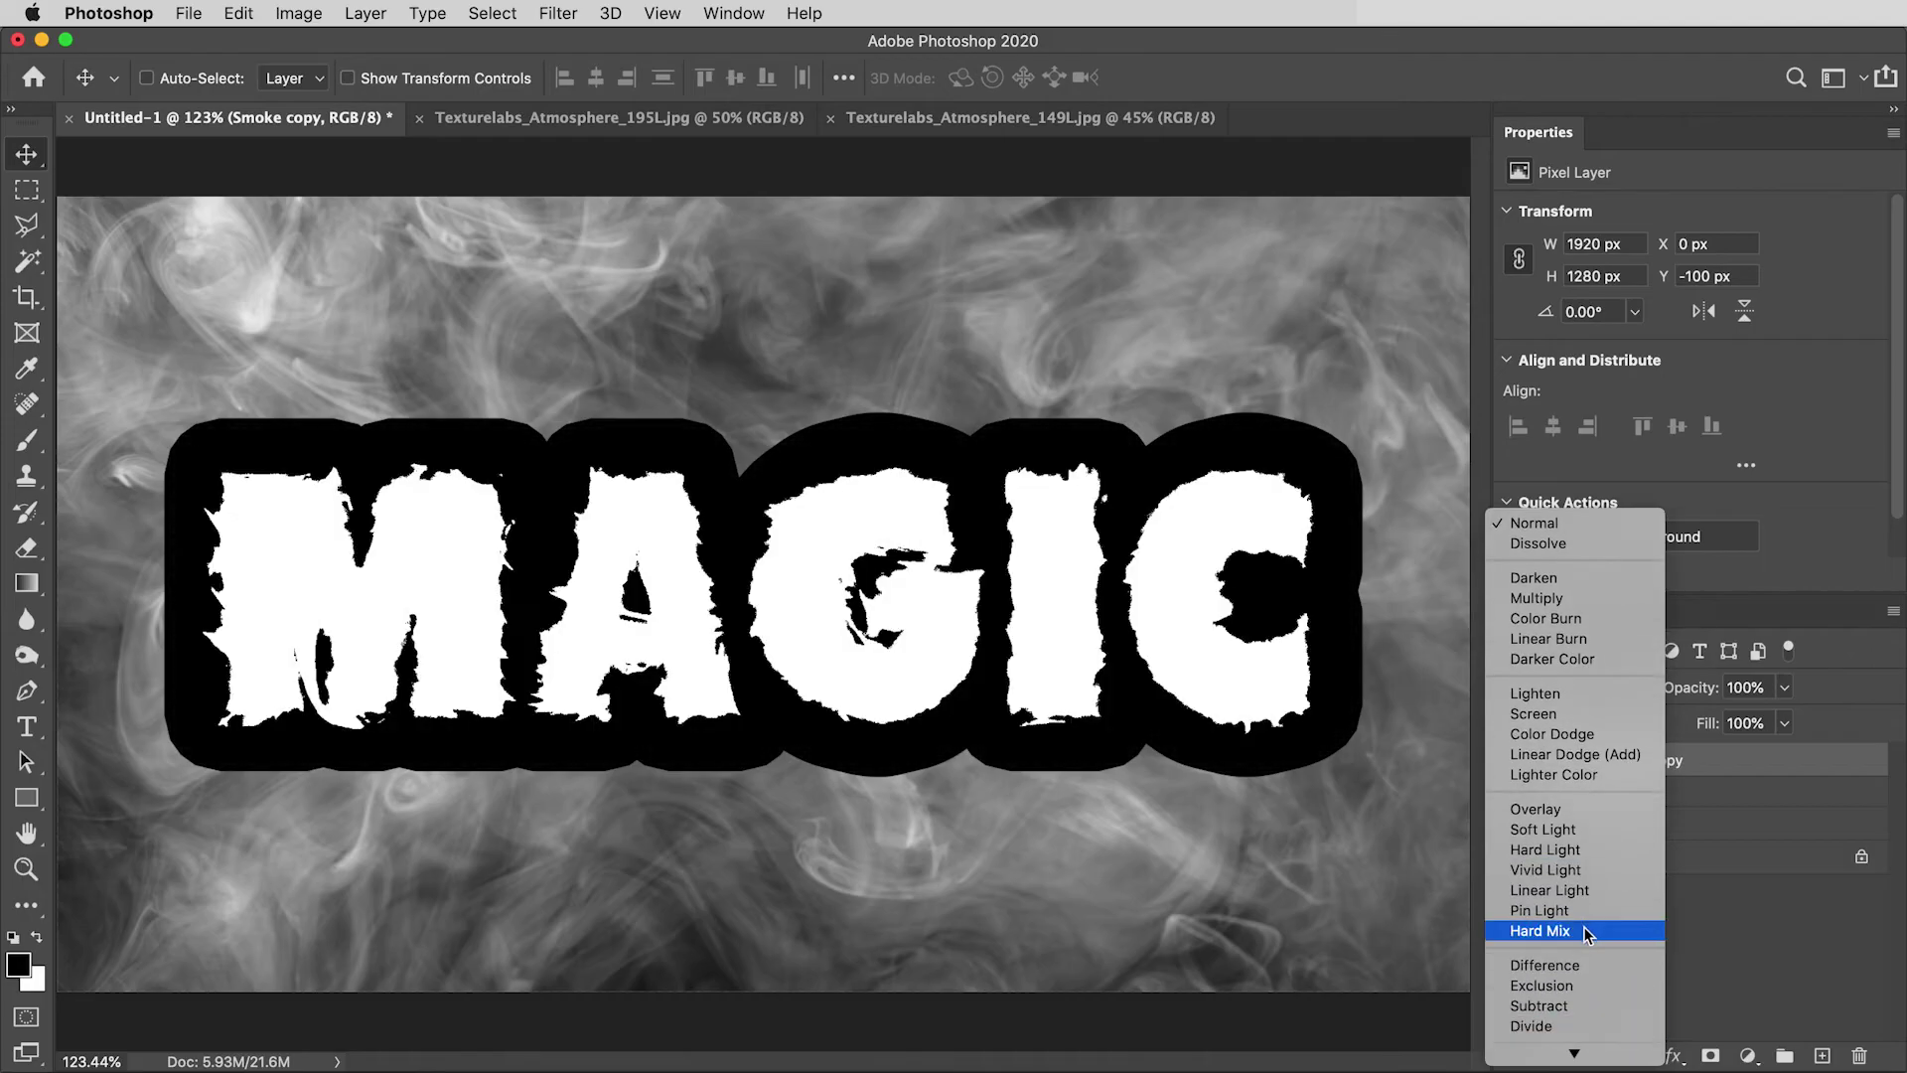
click(1583, 930)
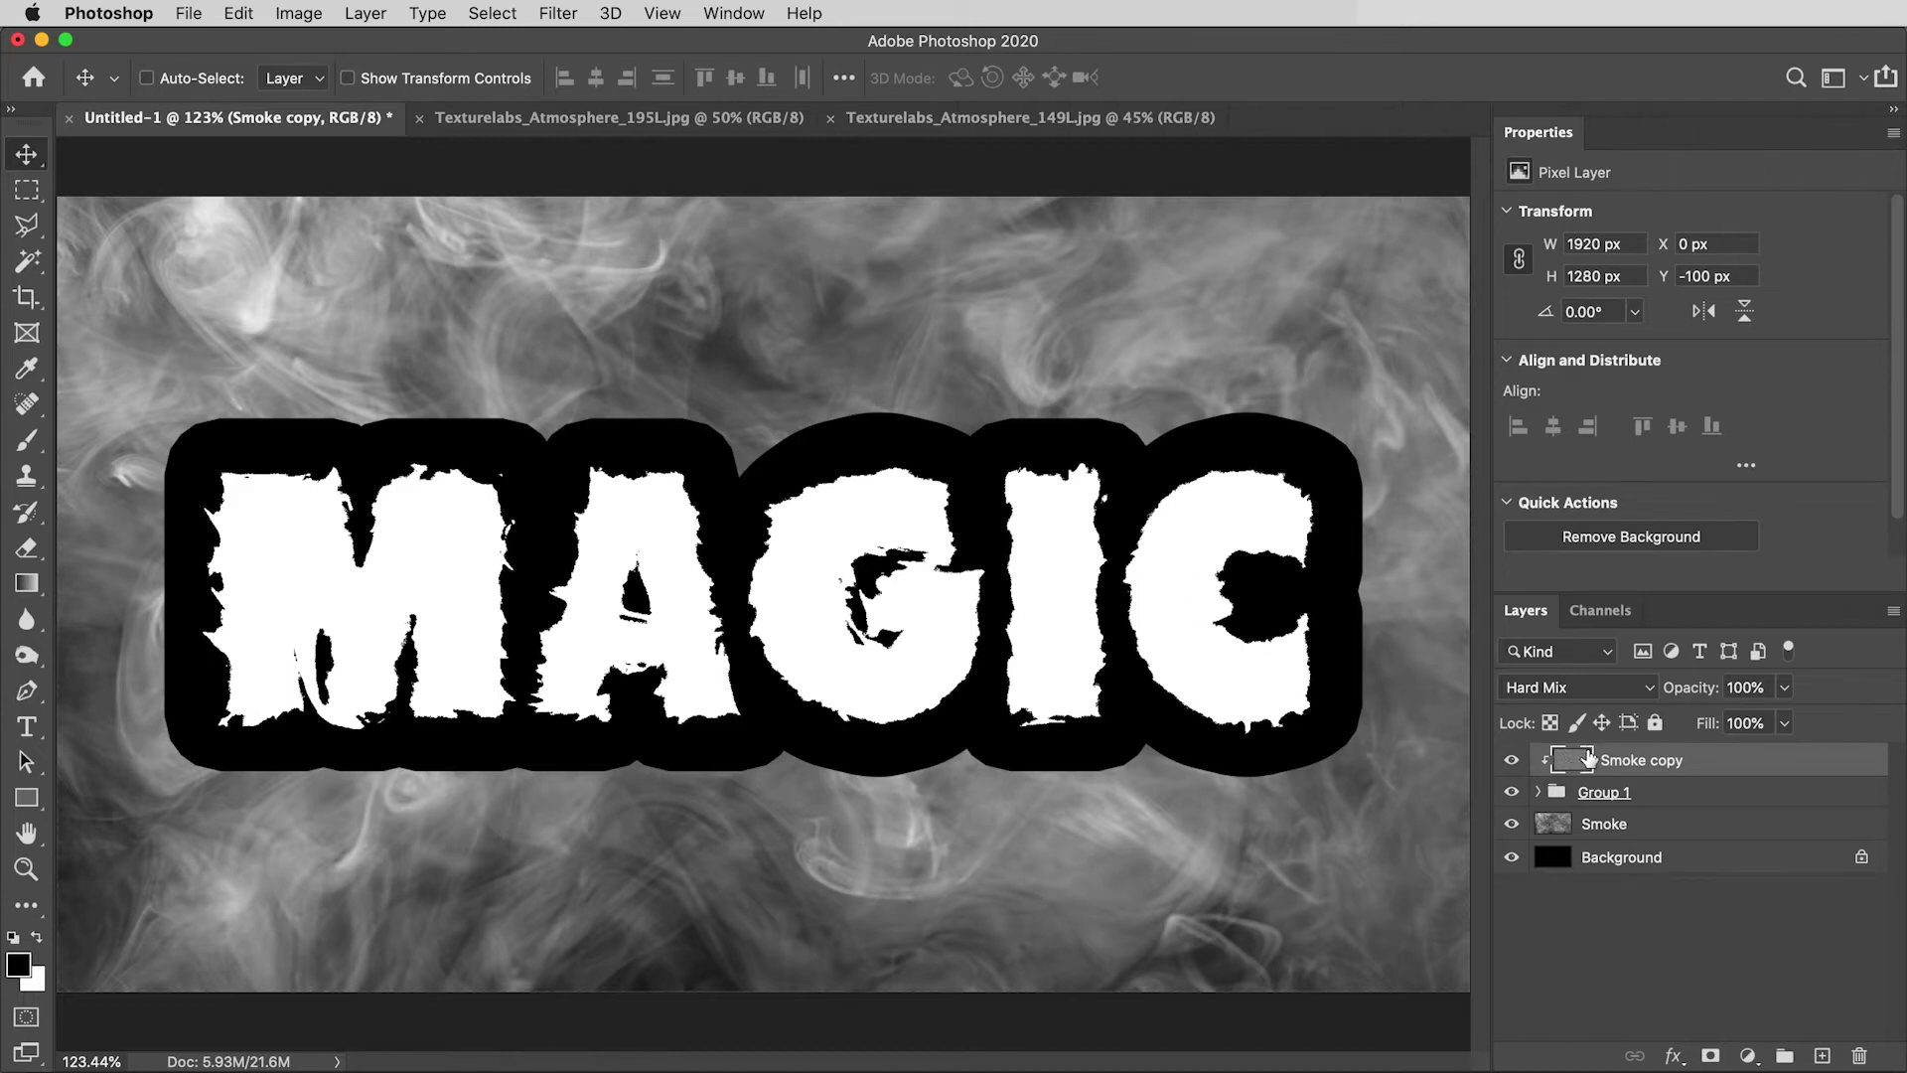
click(1744, 723)
text(95)
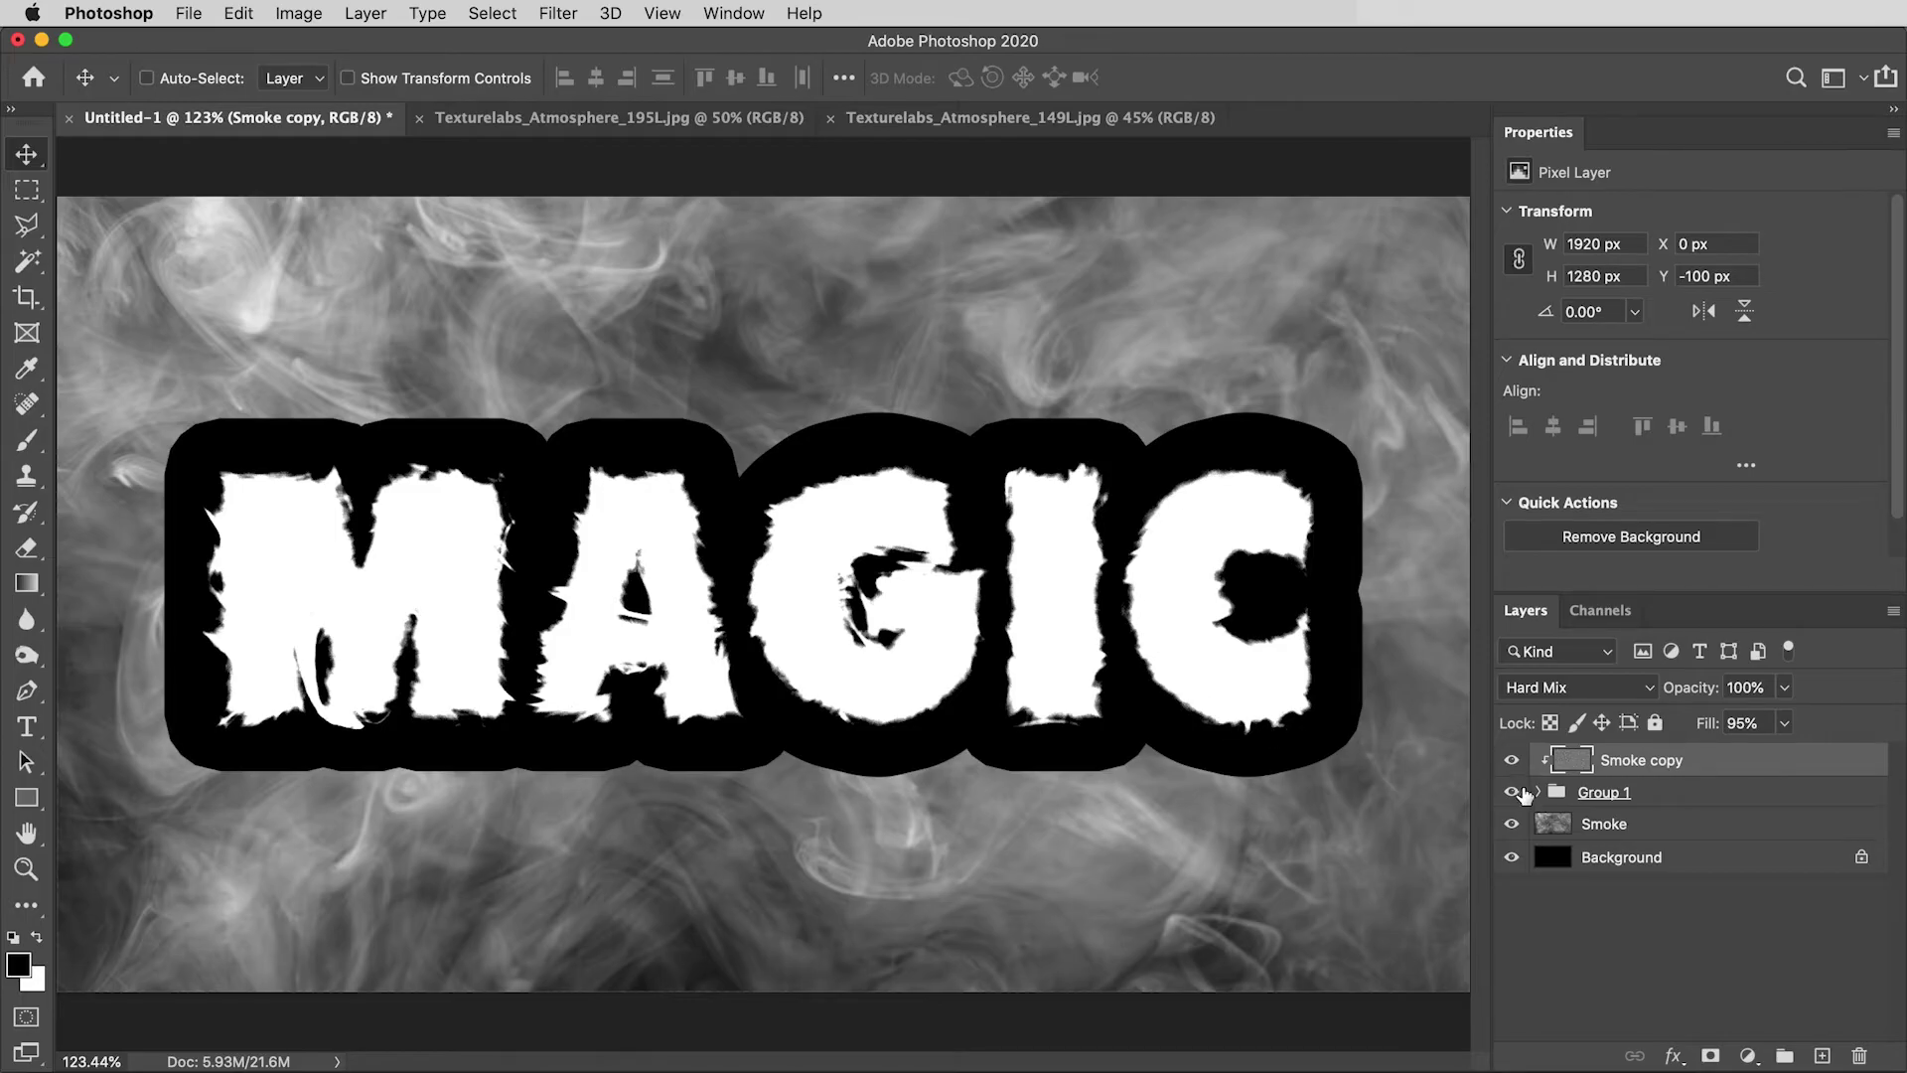
Tweak the MAGIC stroke size, then drag the Smoke copy texture to reshape the letter edges.
click(1539, 792)
double_click(1629, 878)
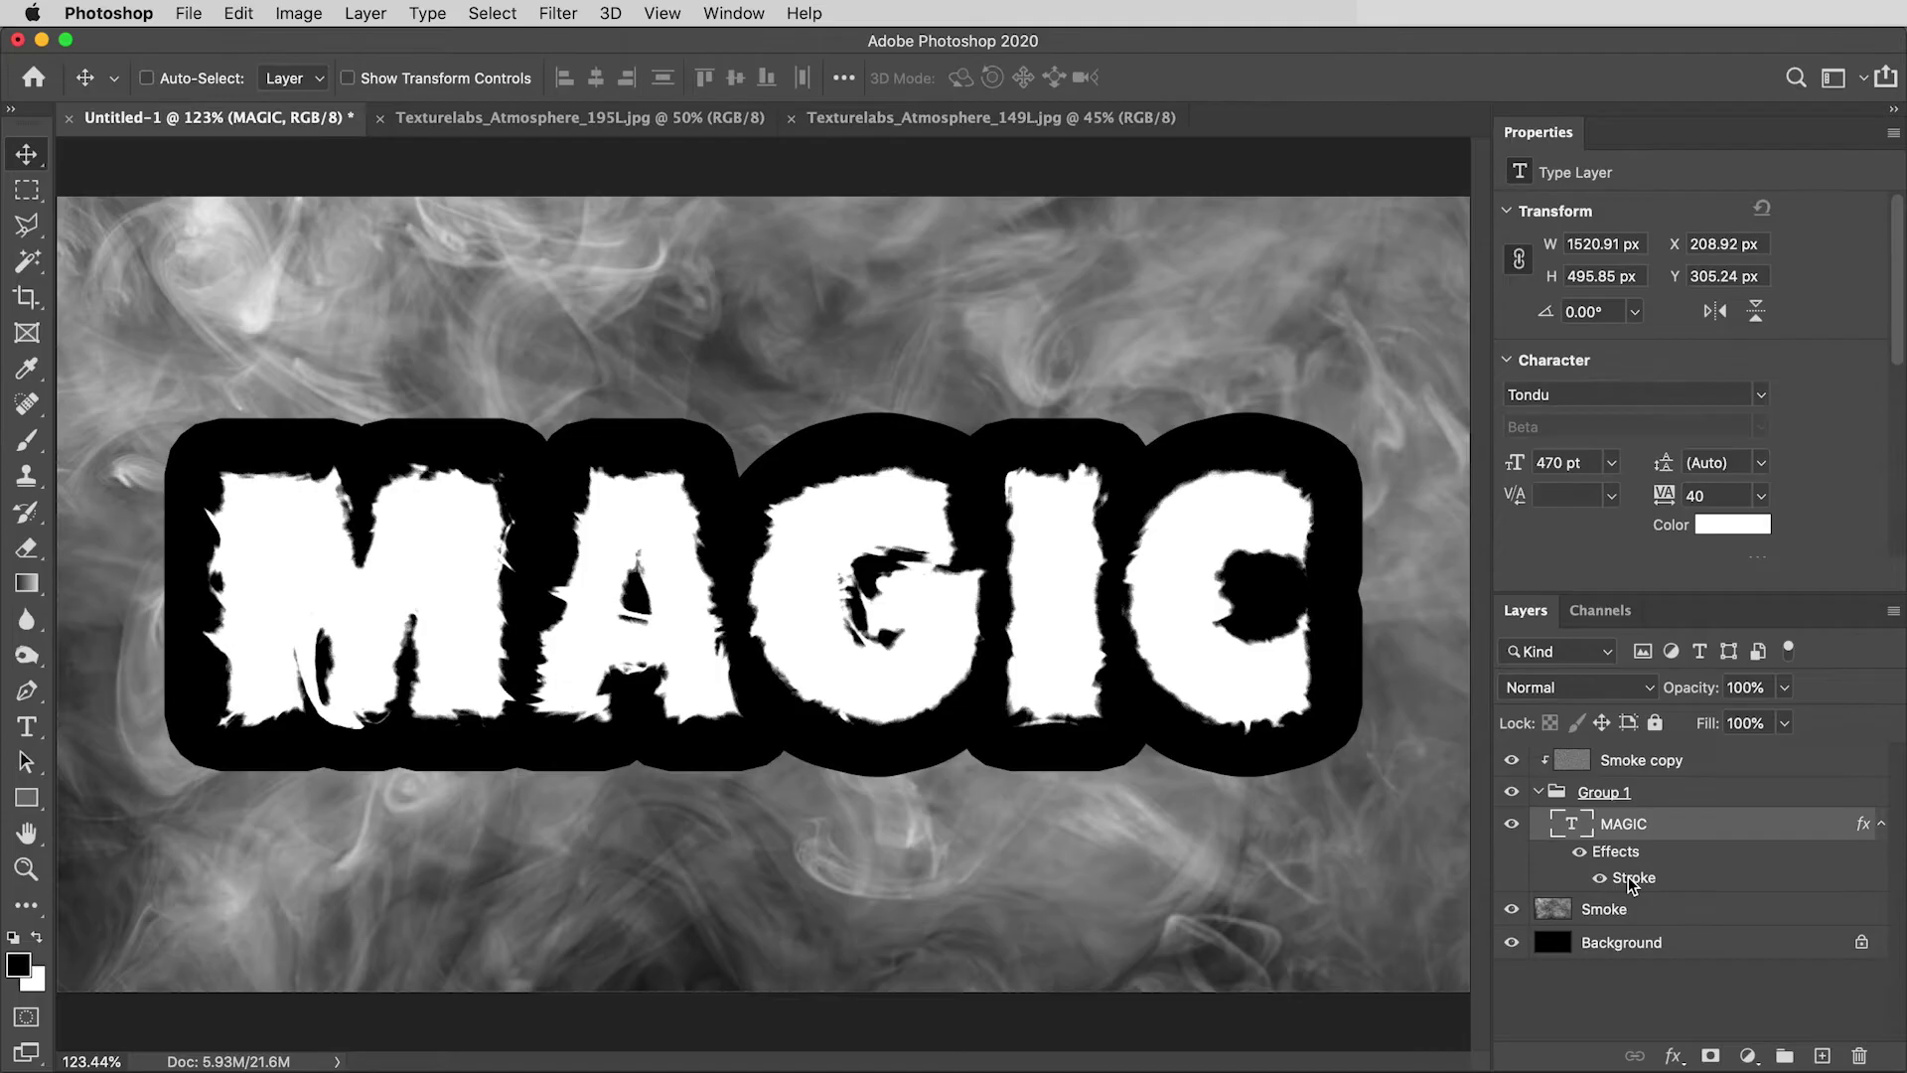
mouse_move(1422, 152)
mouse_down()
mouse_move(1441, 151)
mouse_move(1359, 151)
mouse_move(1413, 152)
mouse_up()
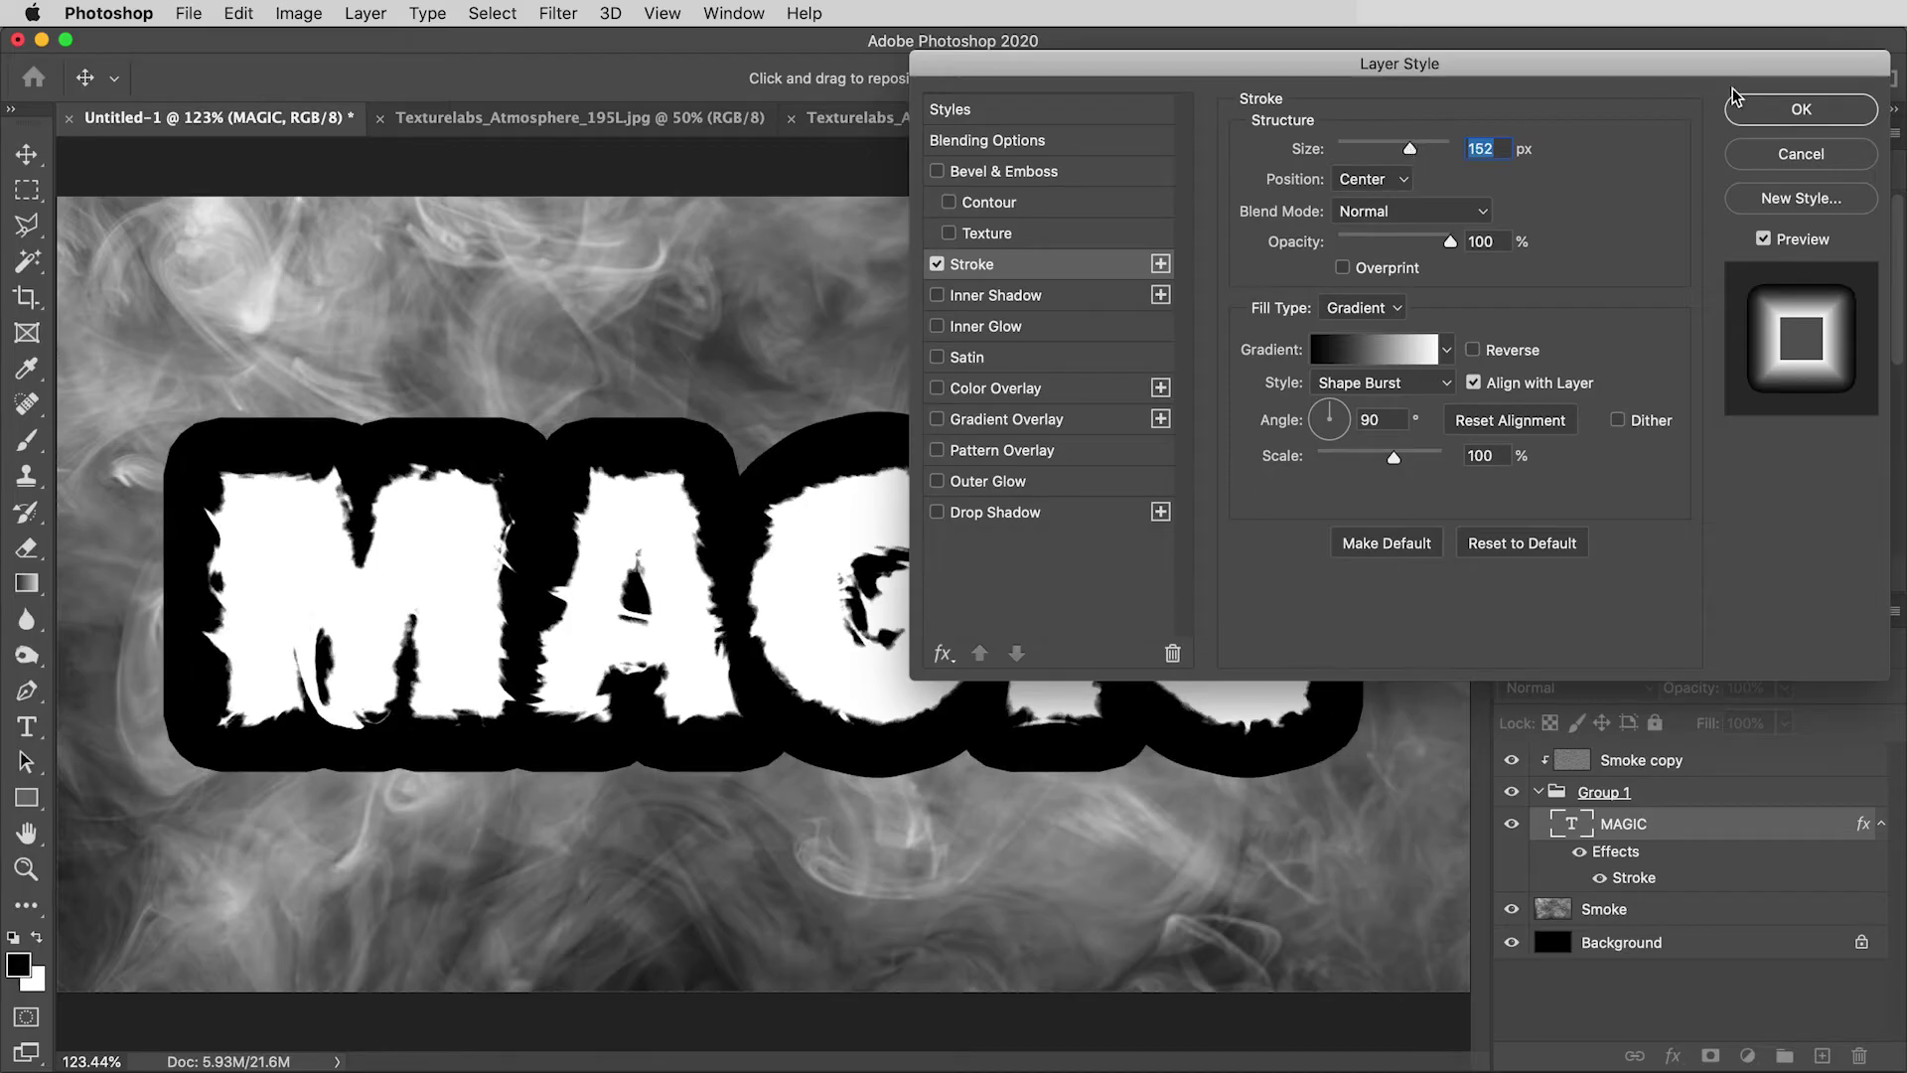
click(1785, 114)
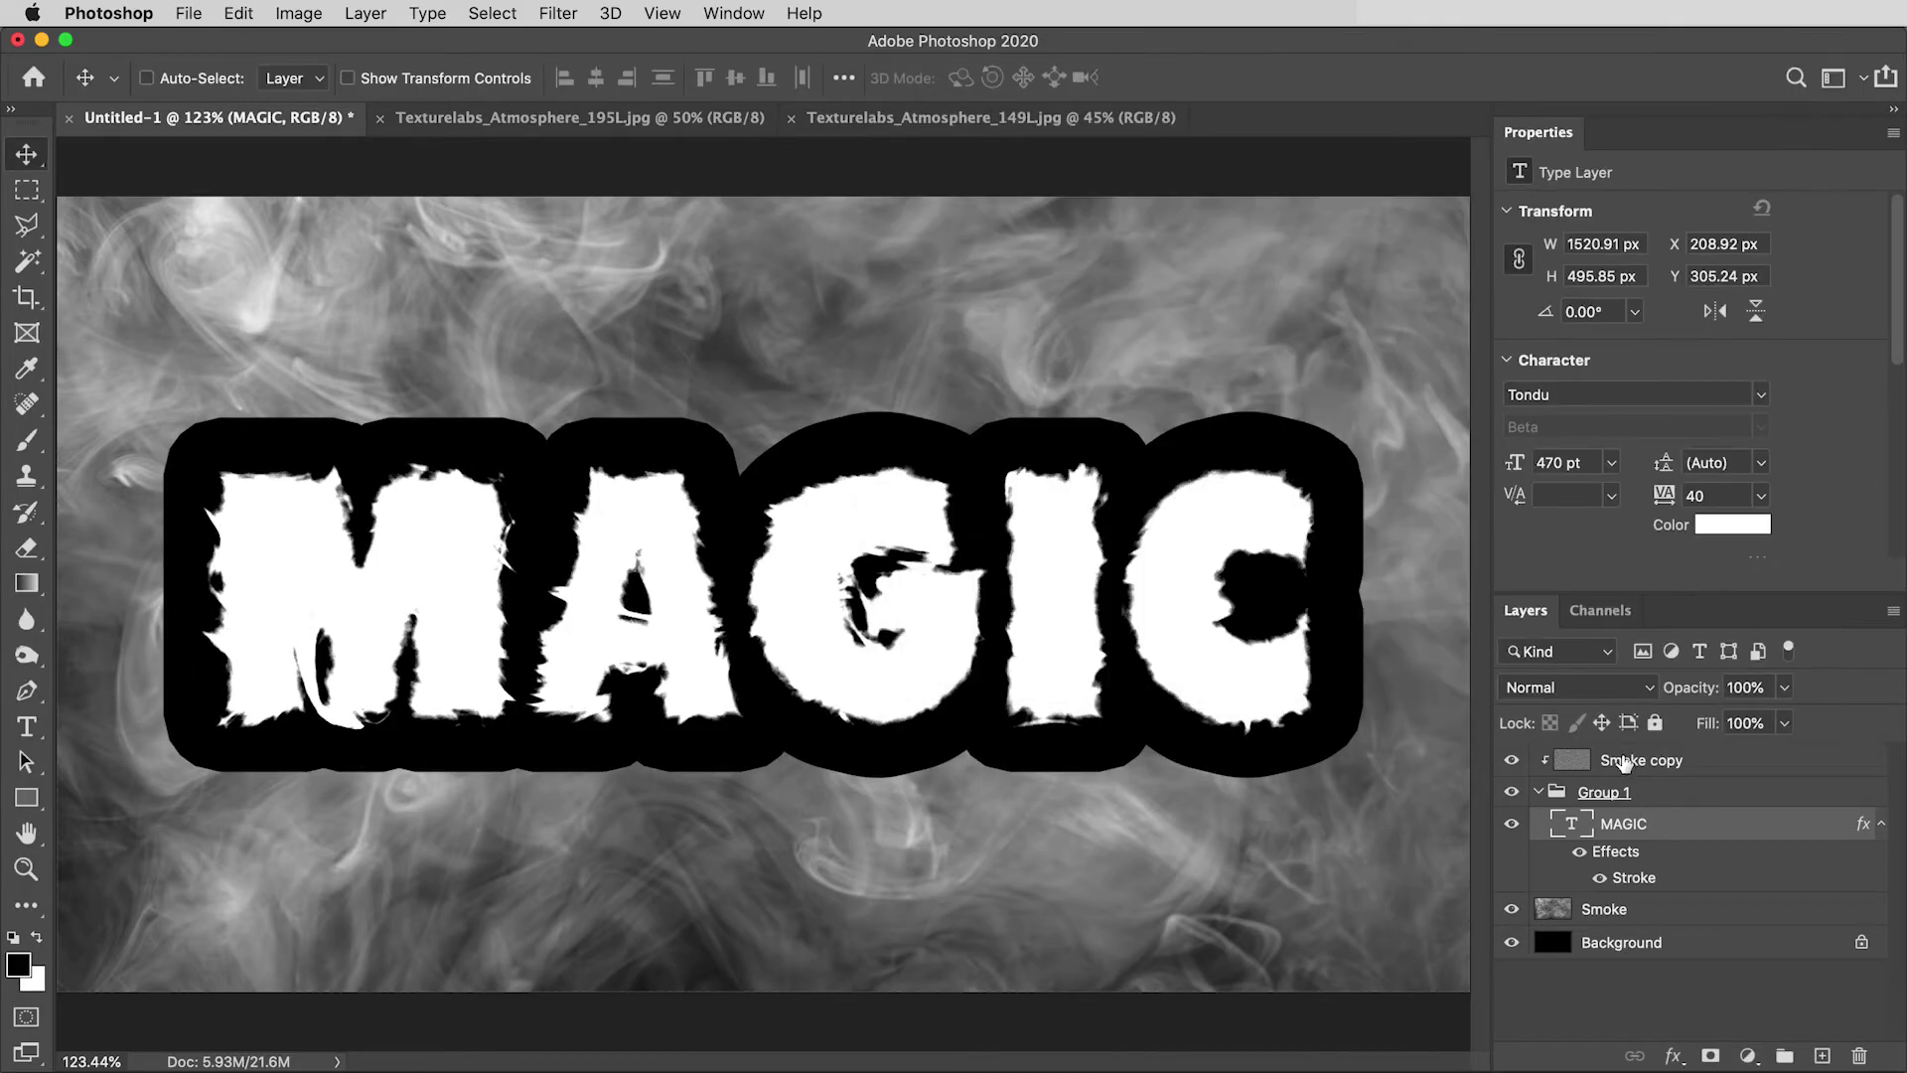
click(1579, 762)
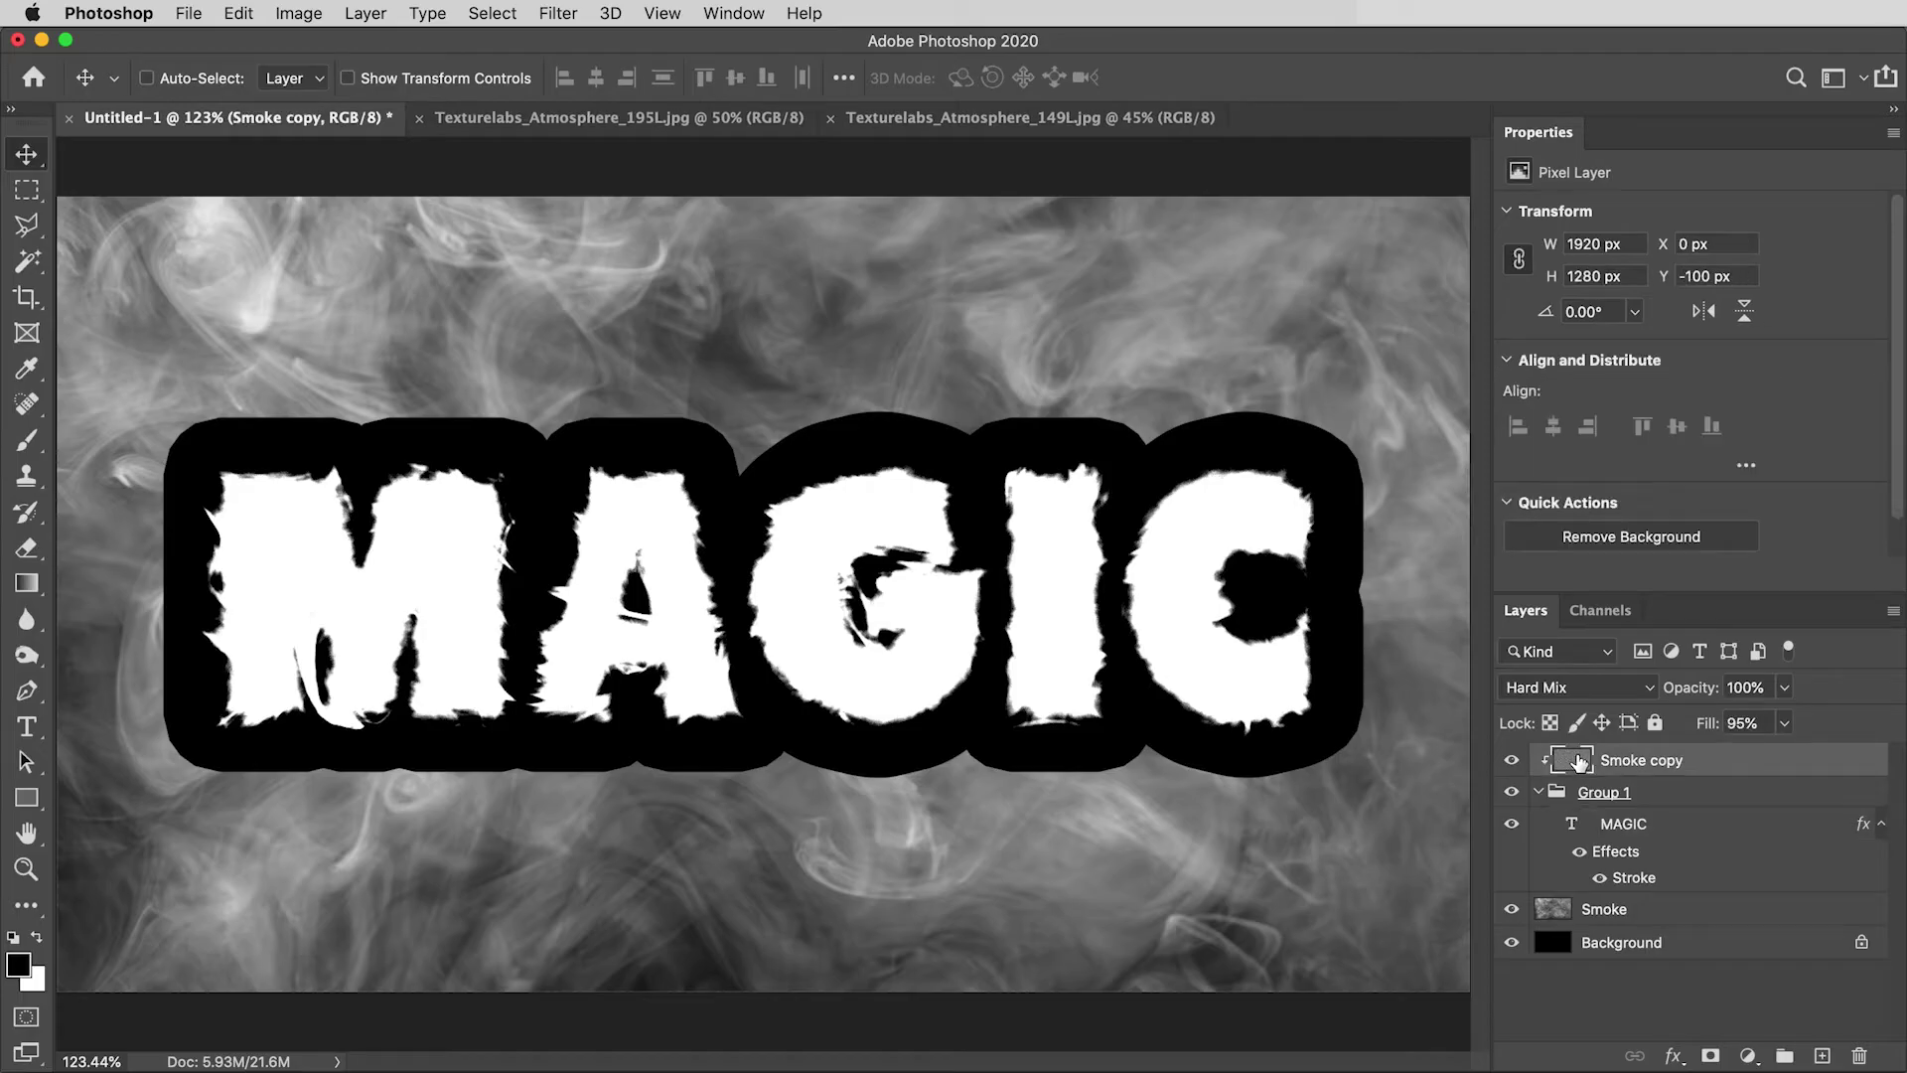
drag(1027, 632, 1113, 795)
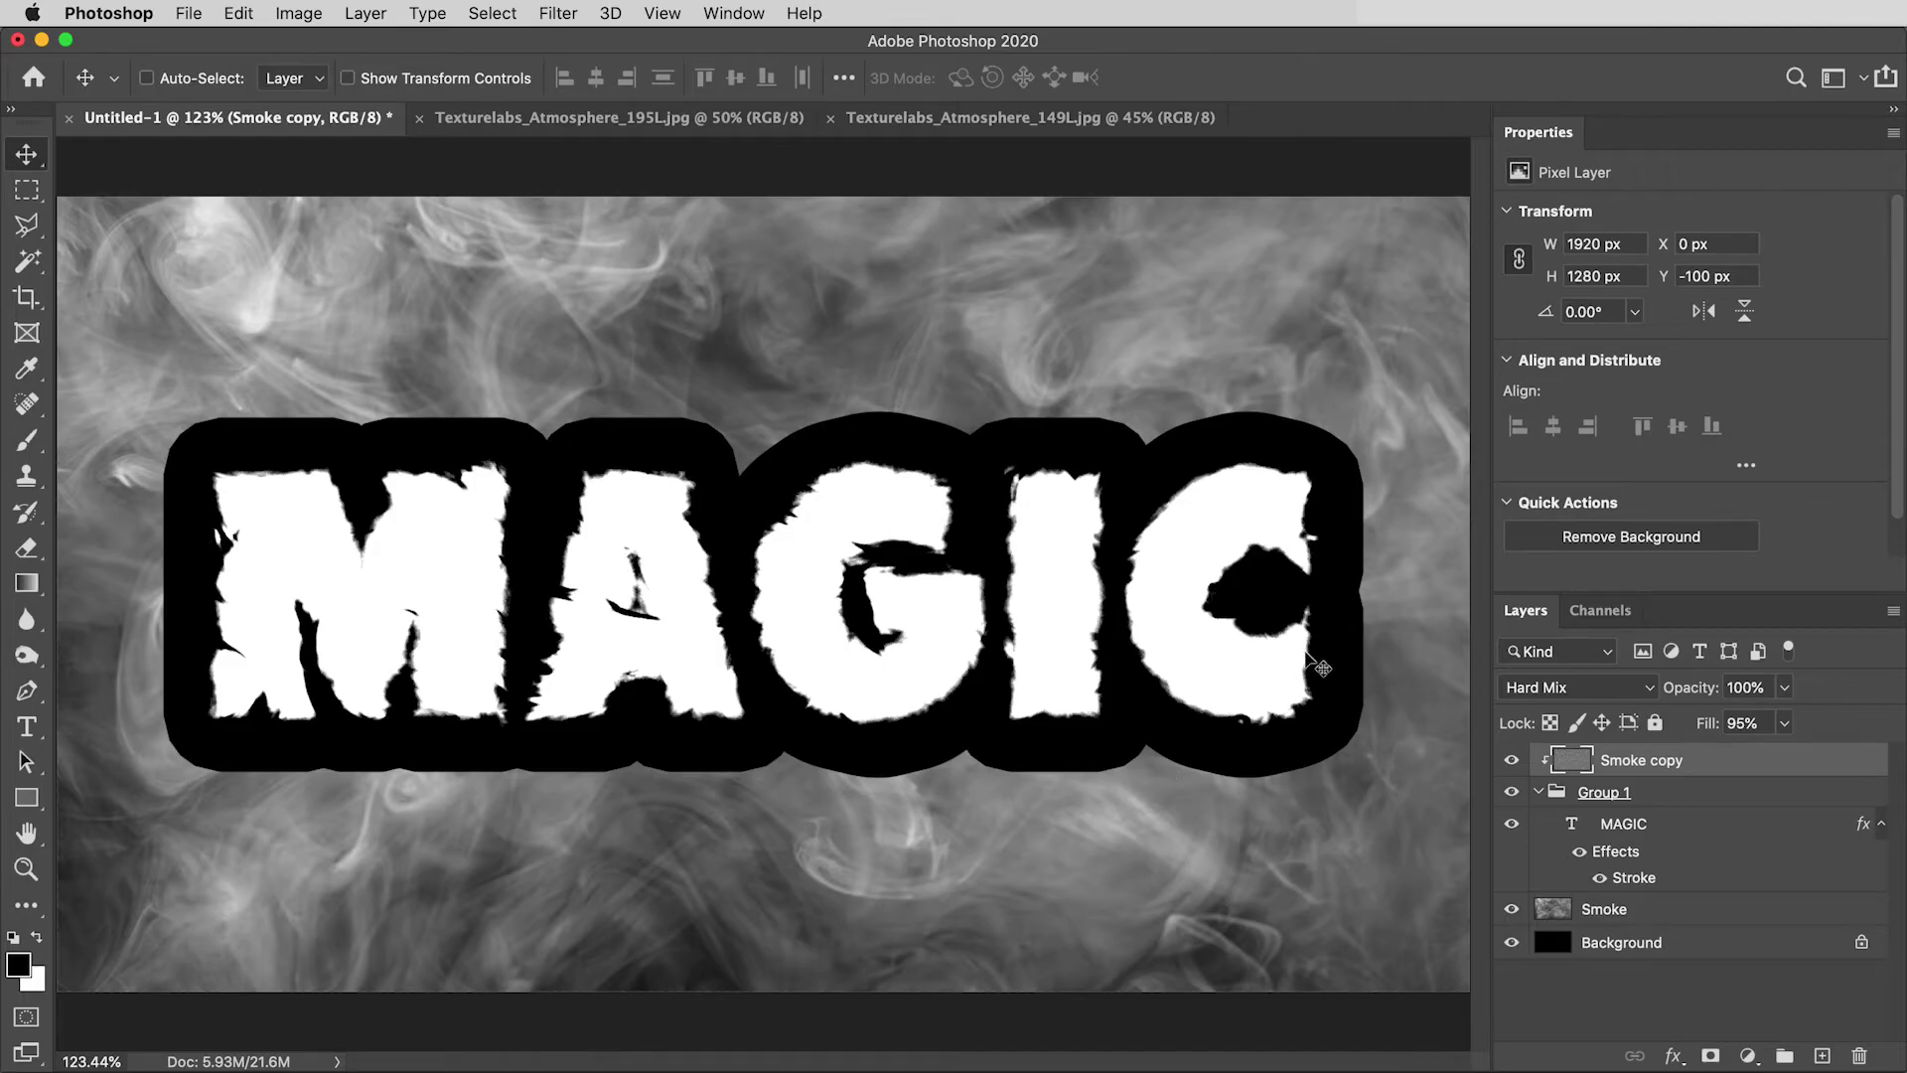
Split Group 1's black This Layer Blend If slider so the dark stroke fades into the smoke.
click(1688, 791)
right_click(1690, 790)
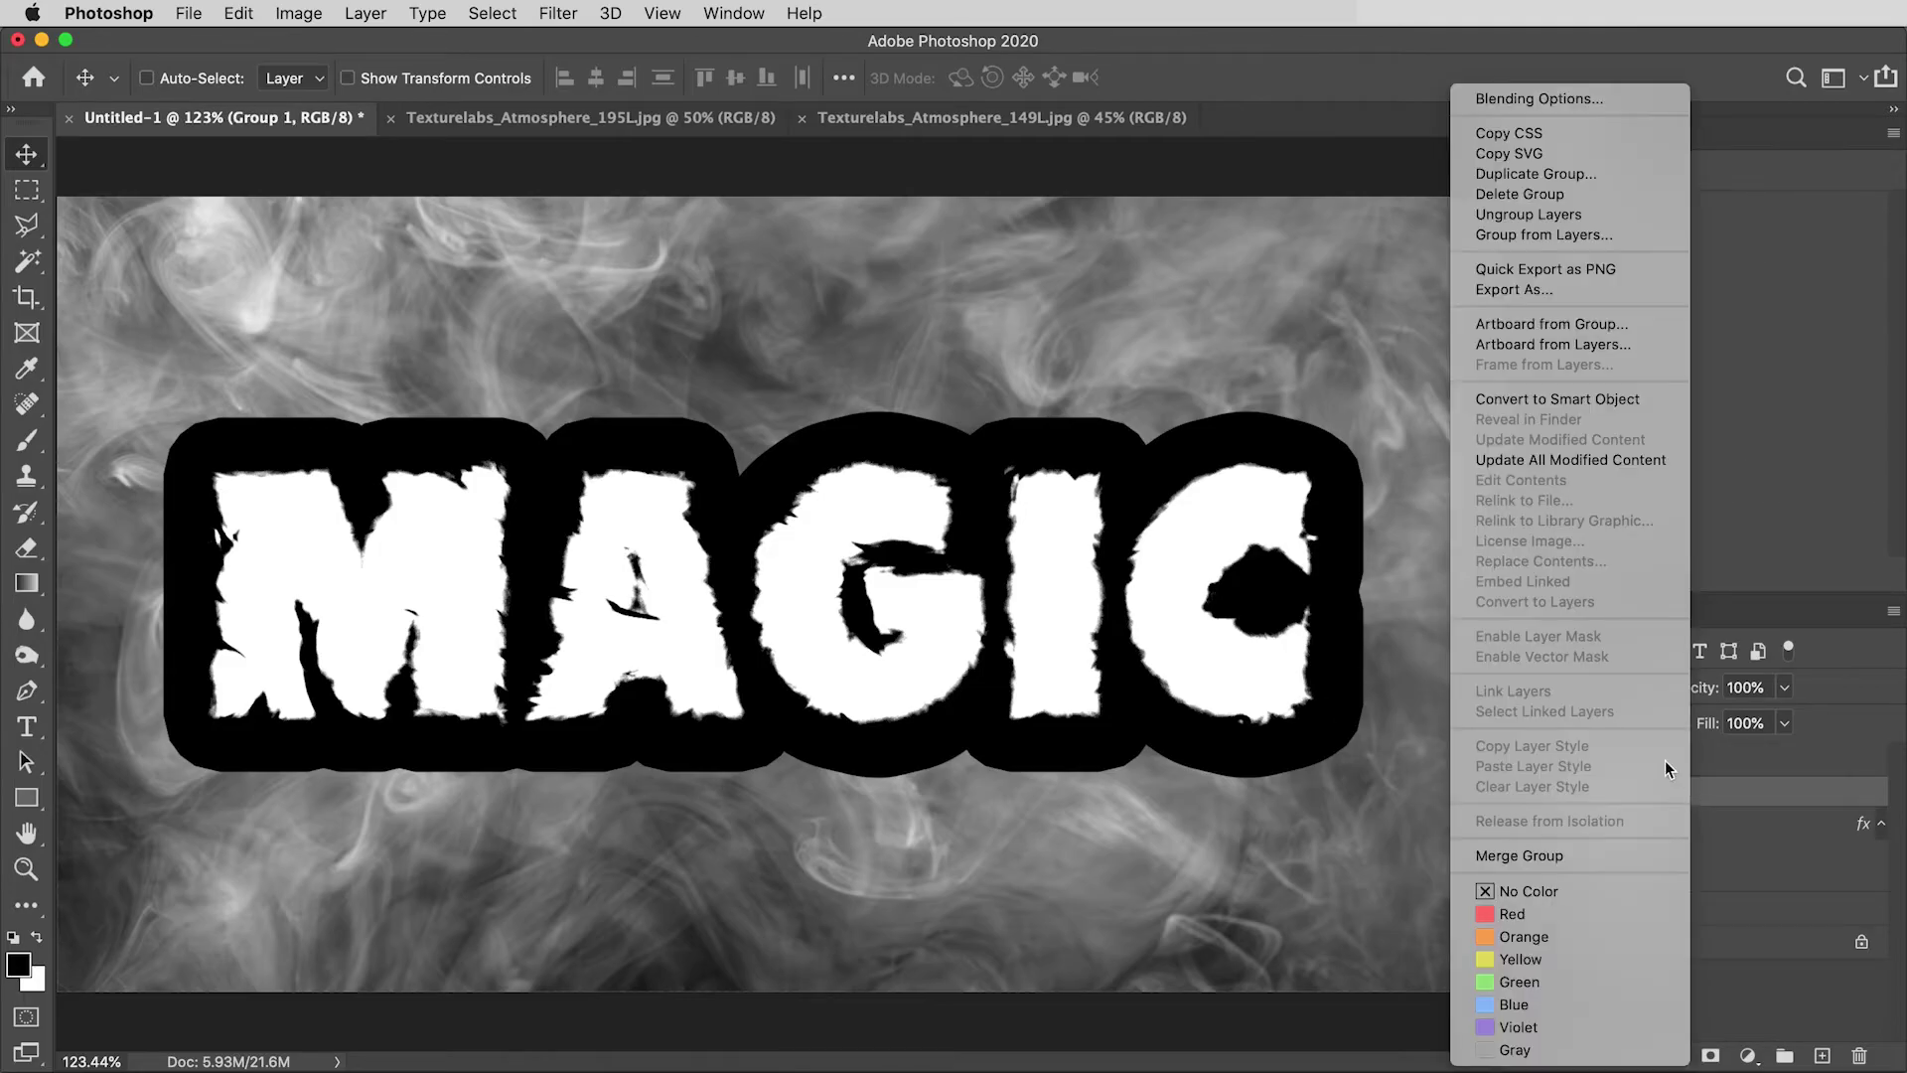
click(1563, 98)
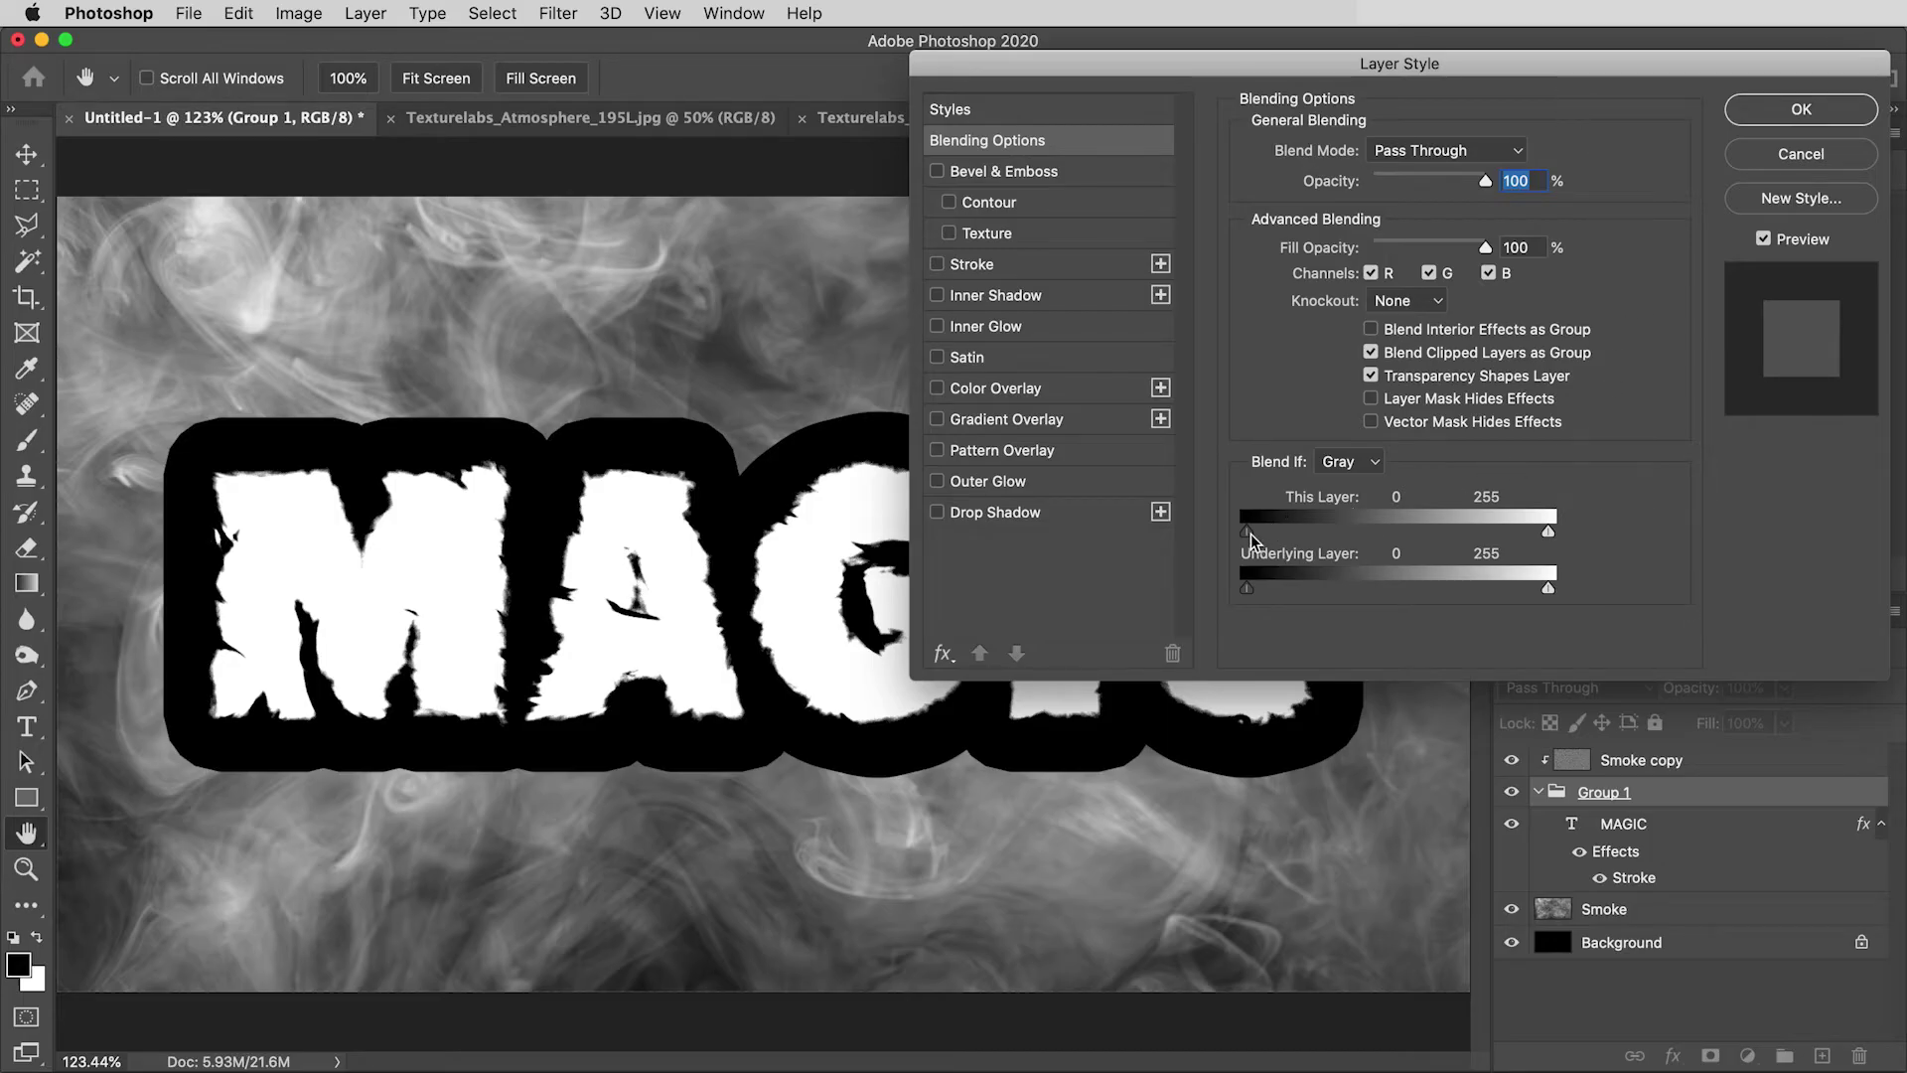
key(alt)
drag(1249, 532, 1498, 533)
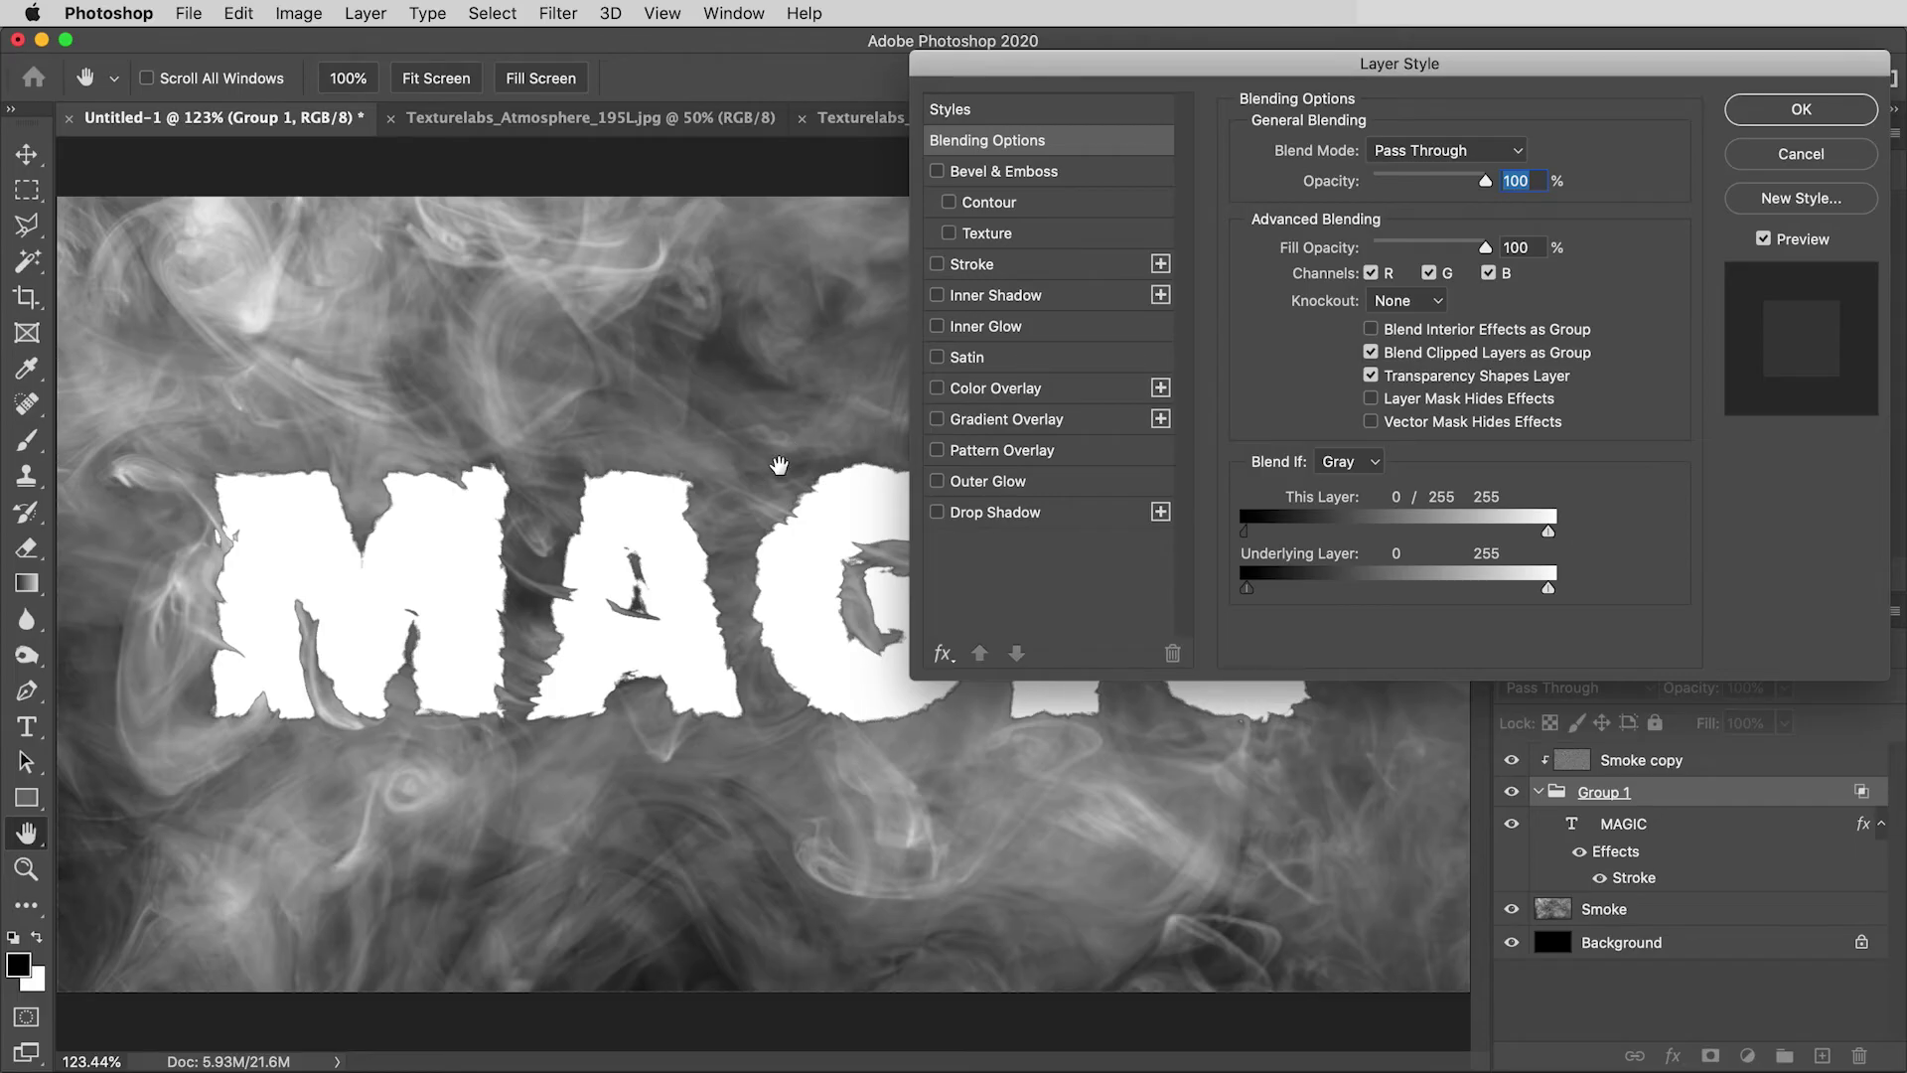
click(1778, 119)
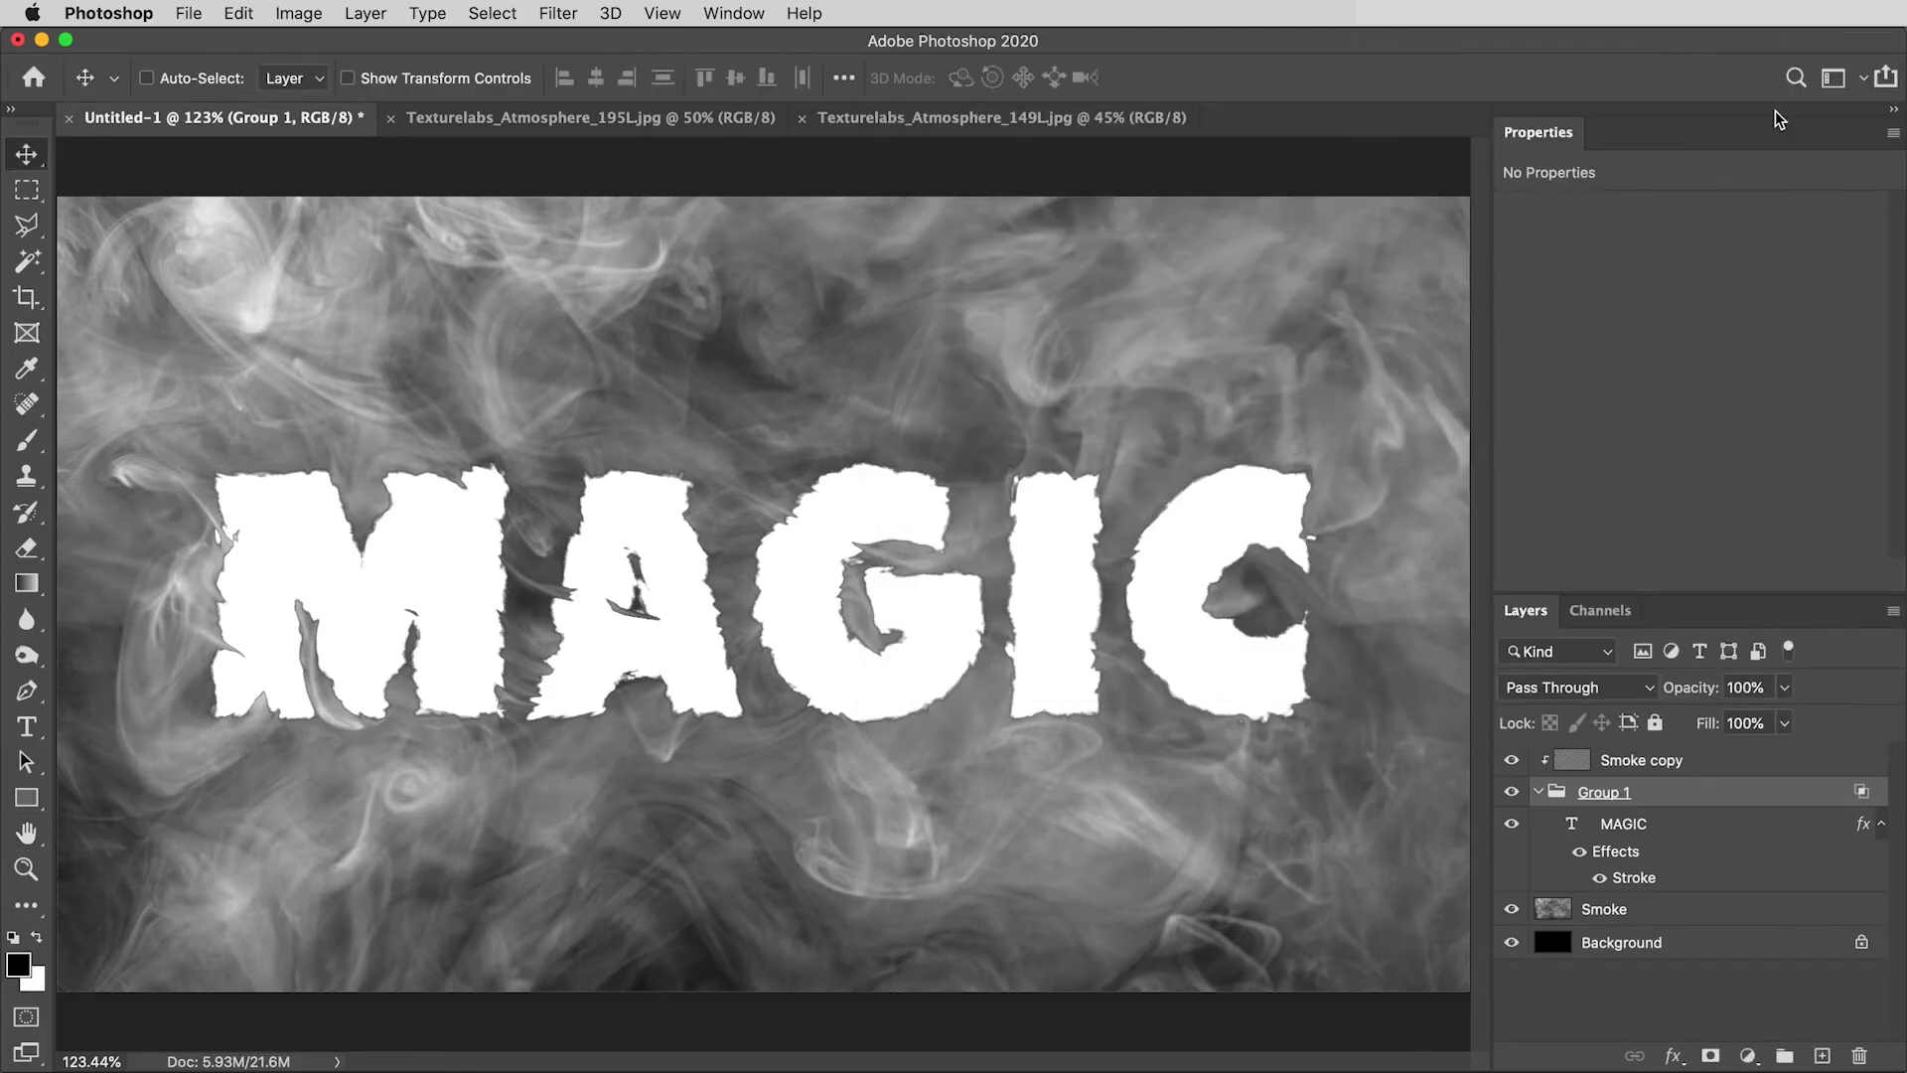
Group Smoke copy and Group 1 into Group 2, then shift it about 14 px sideways.
click(1537, 792)
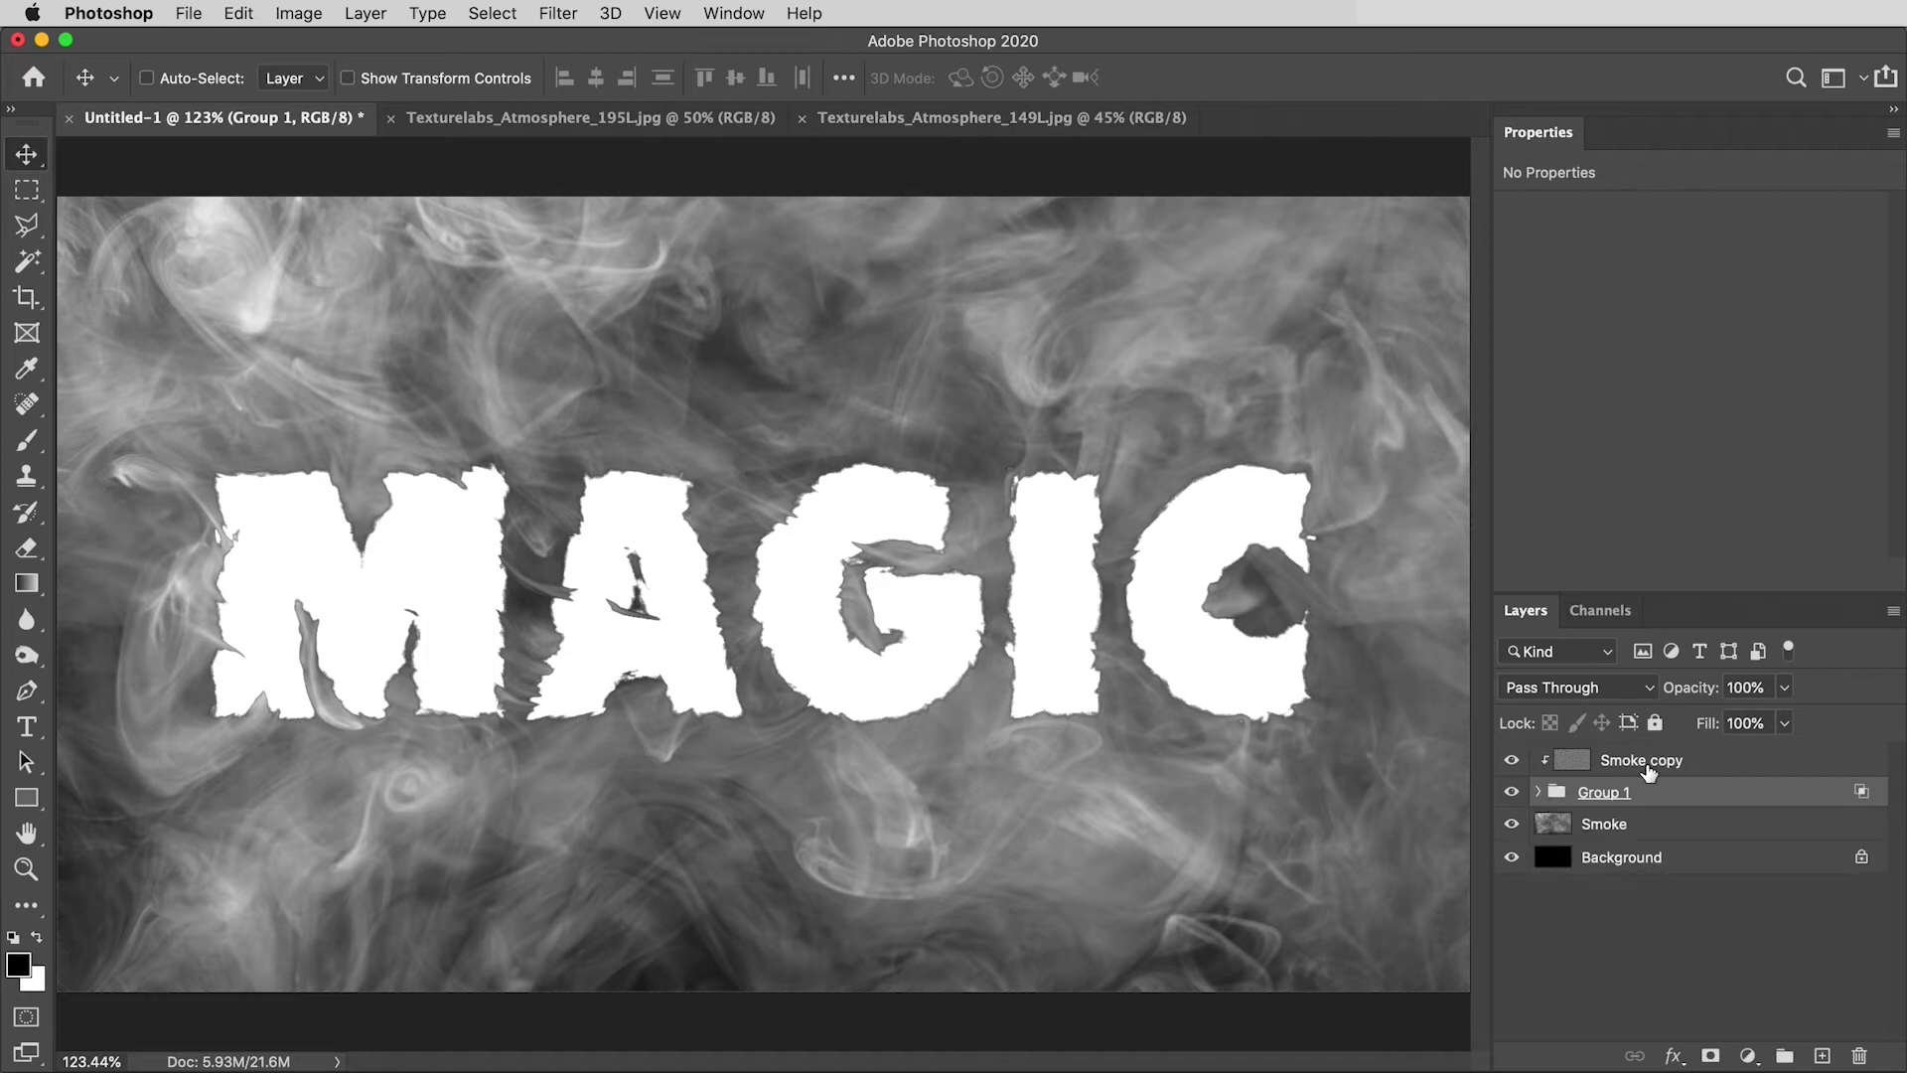
click(1648, 765)
shift+click(1661, 794)
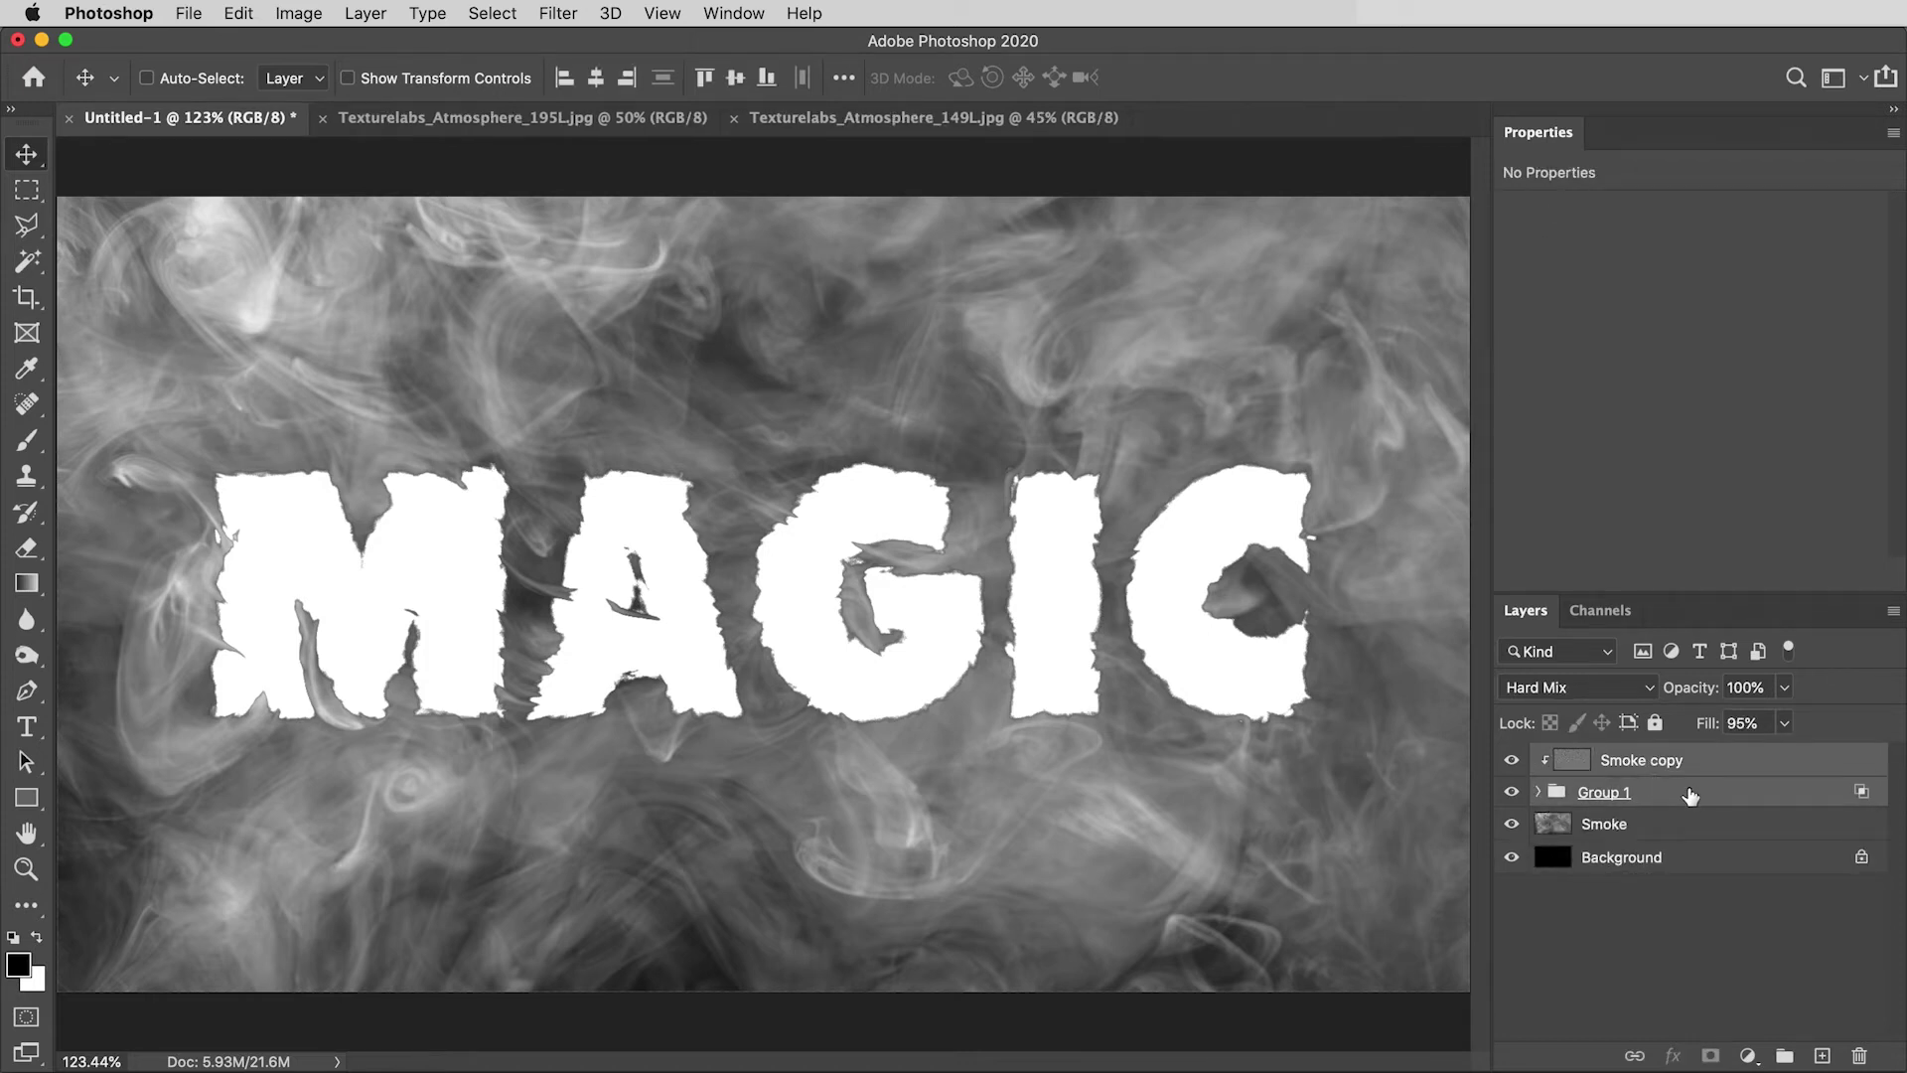
drag(1689, 798, 1785, 1056)
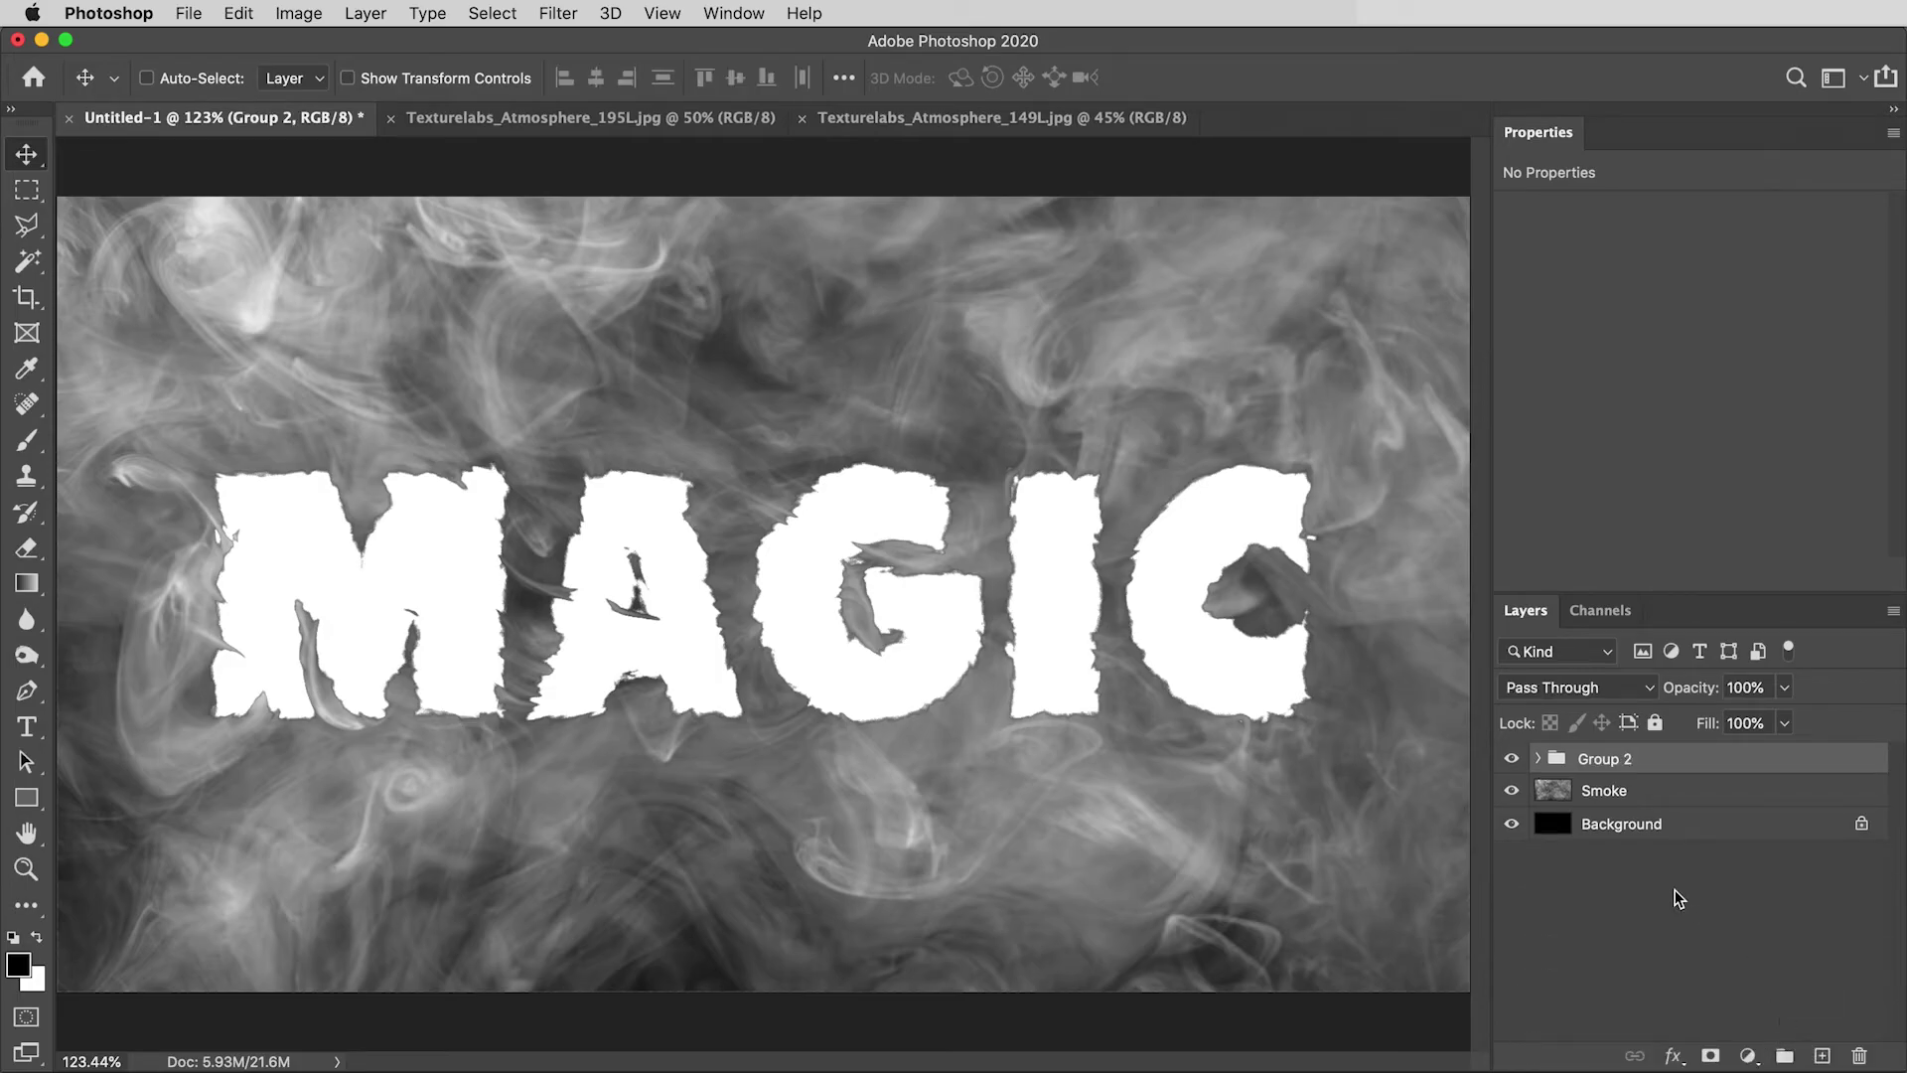
mouse_move(1188, 589)
mouse_down()
mouse_move(1132, 572)
mouse_move(1152, 611)
mouse_move(1194, 589)
mouse_up()
Make three copies of the Smoke layer and move them above Group 2.
click(1661, 791)
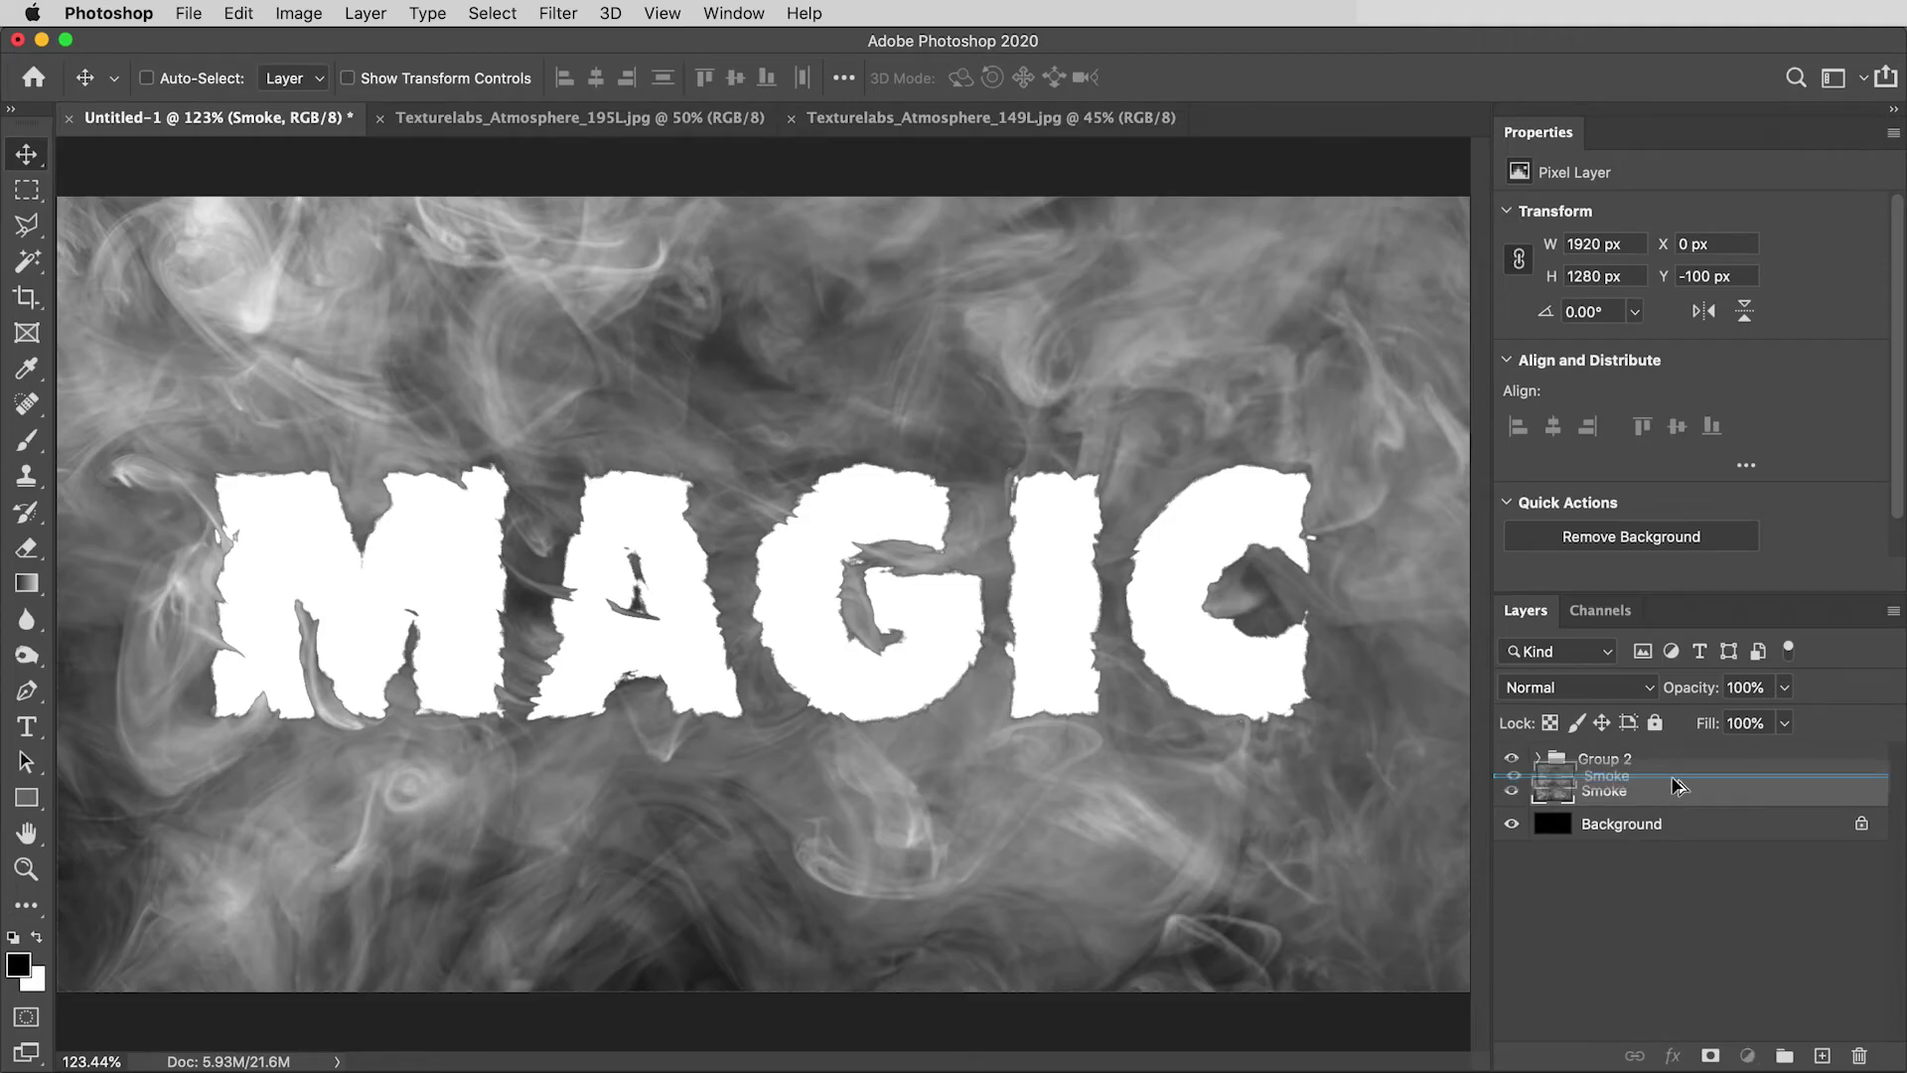
key(super+j)
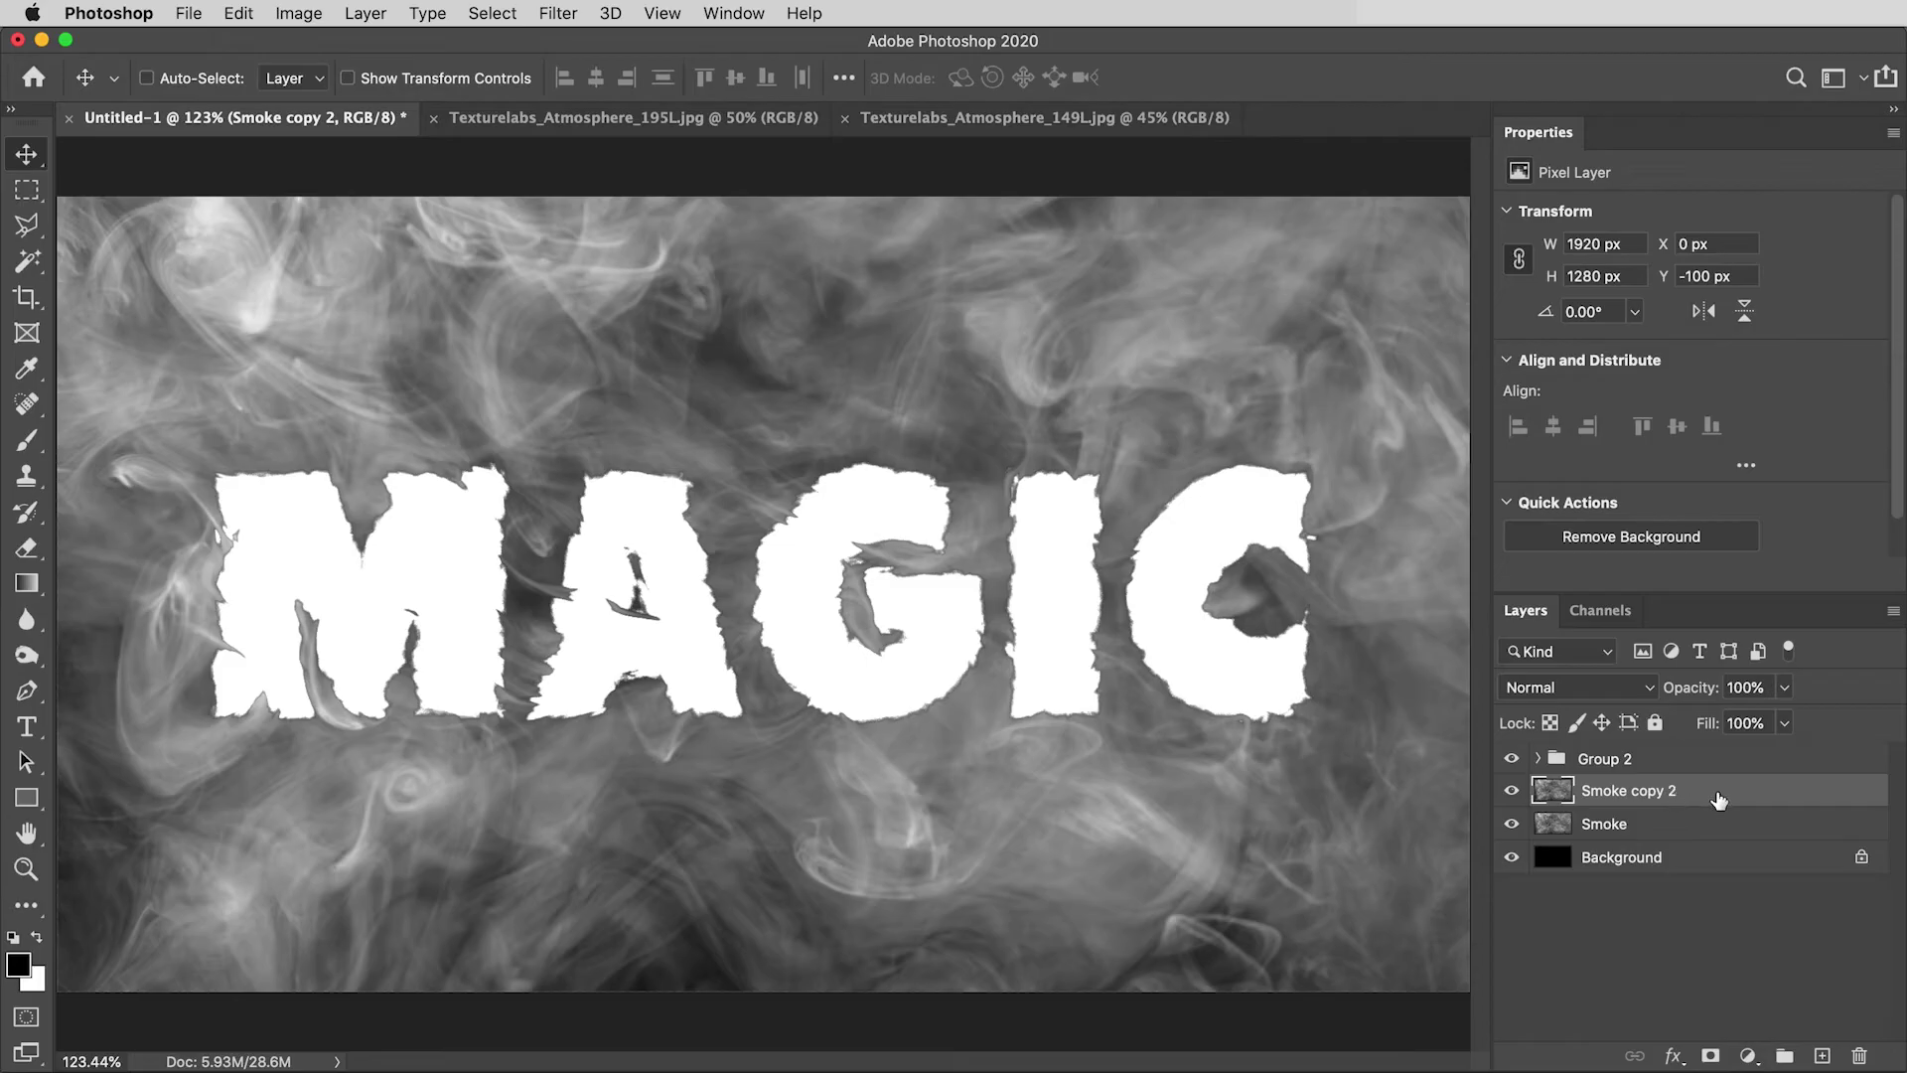
key(super+j)
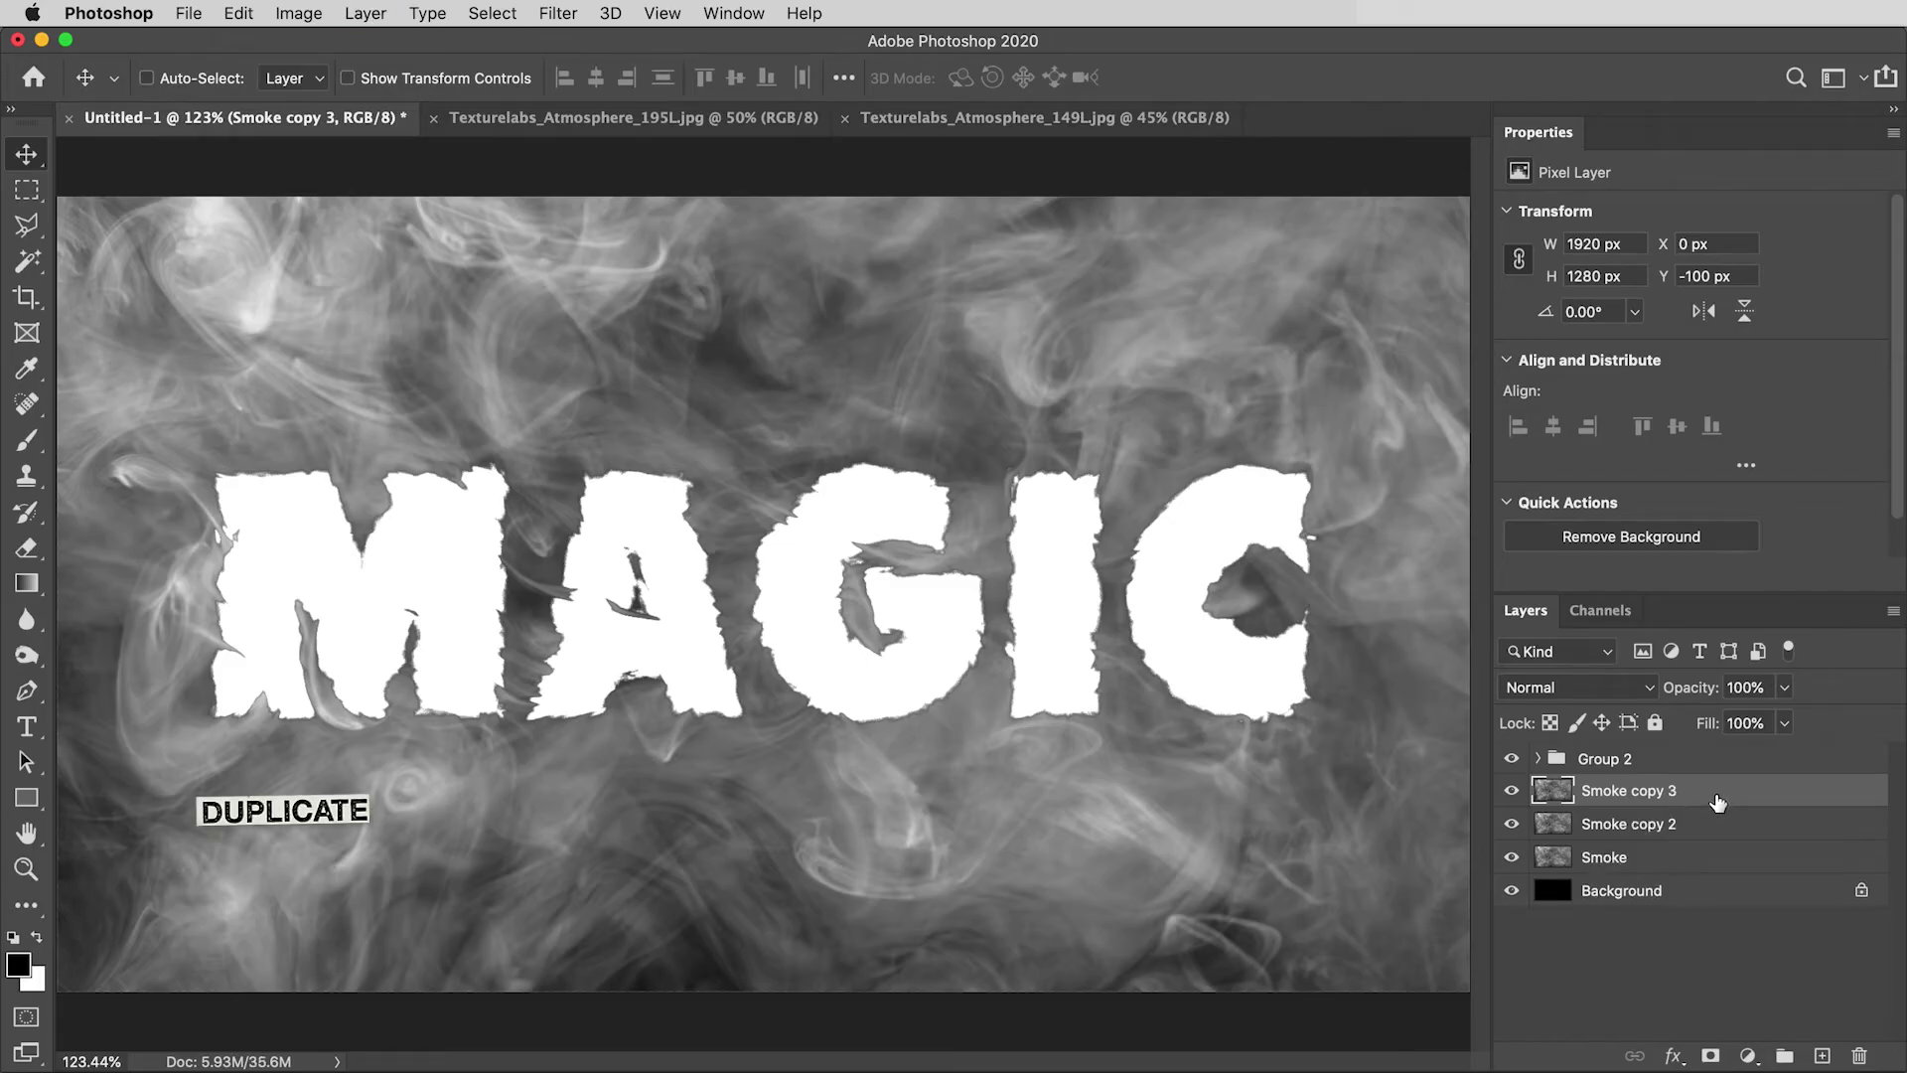
key(super+j)
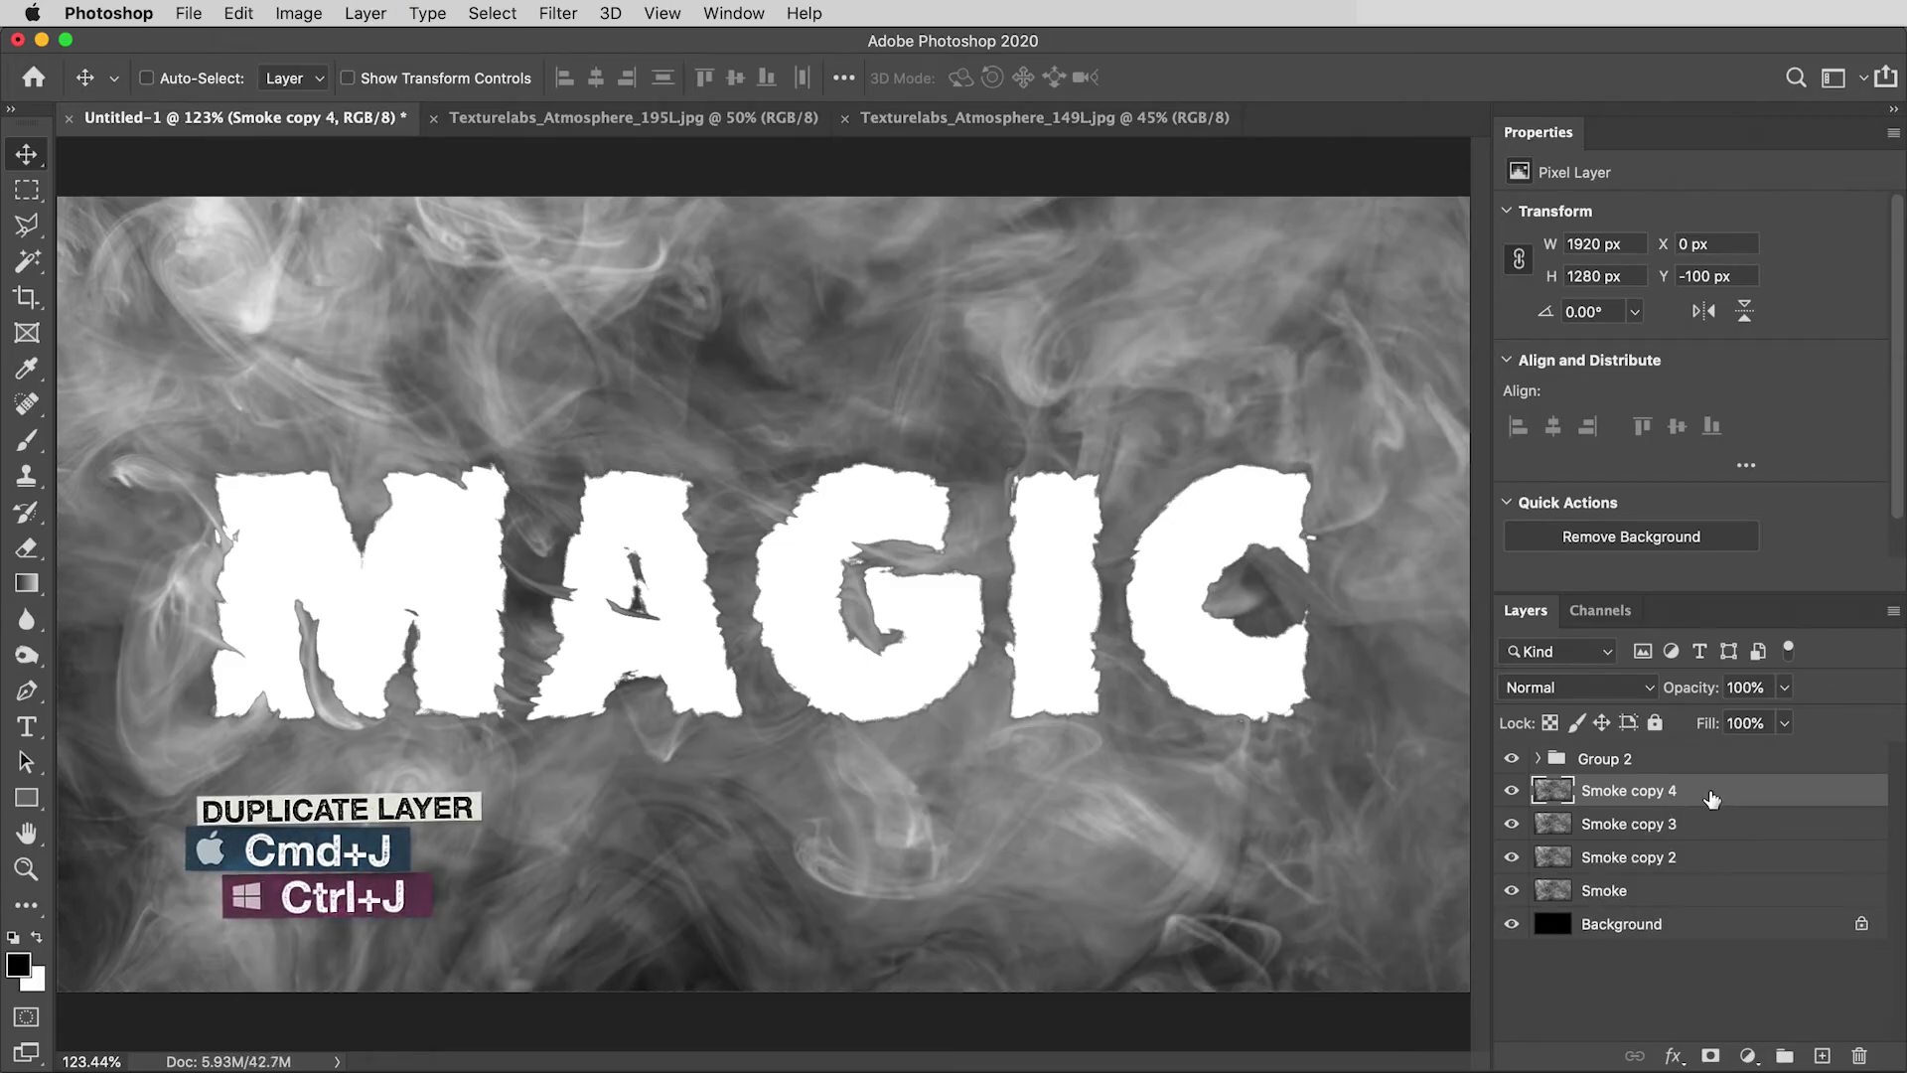
shift+click(1710, 859)
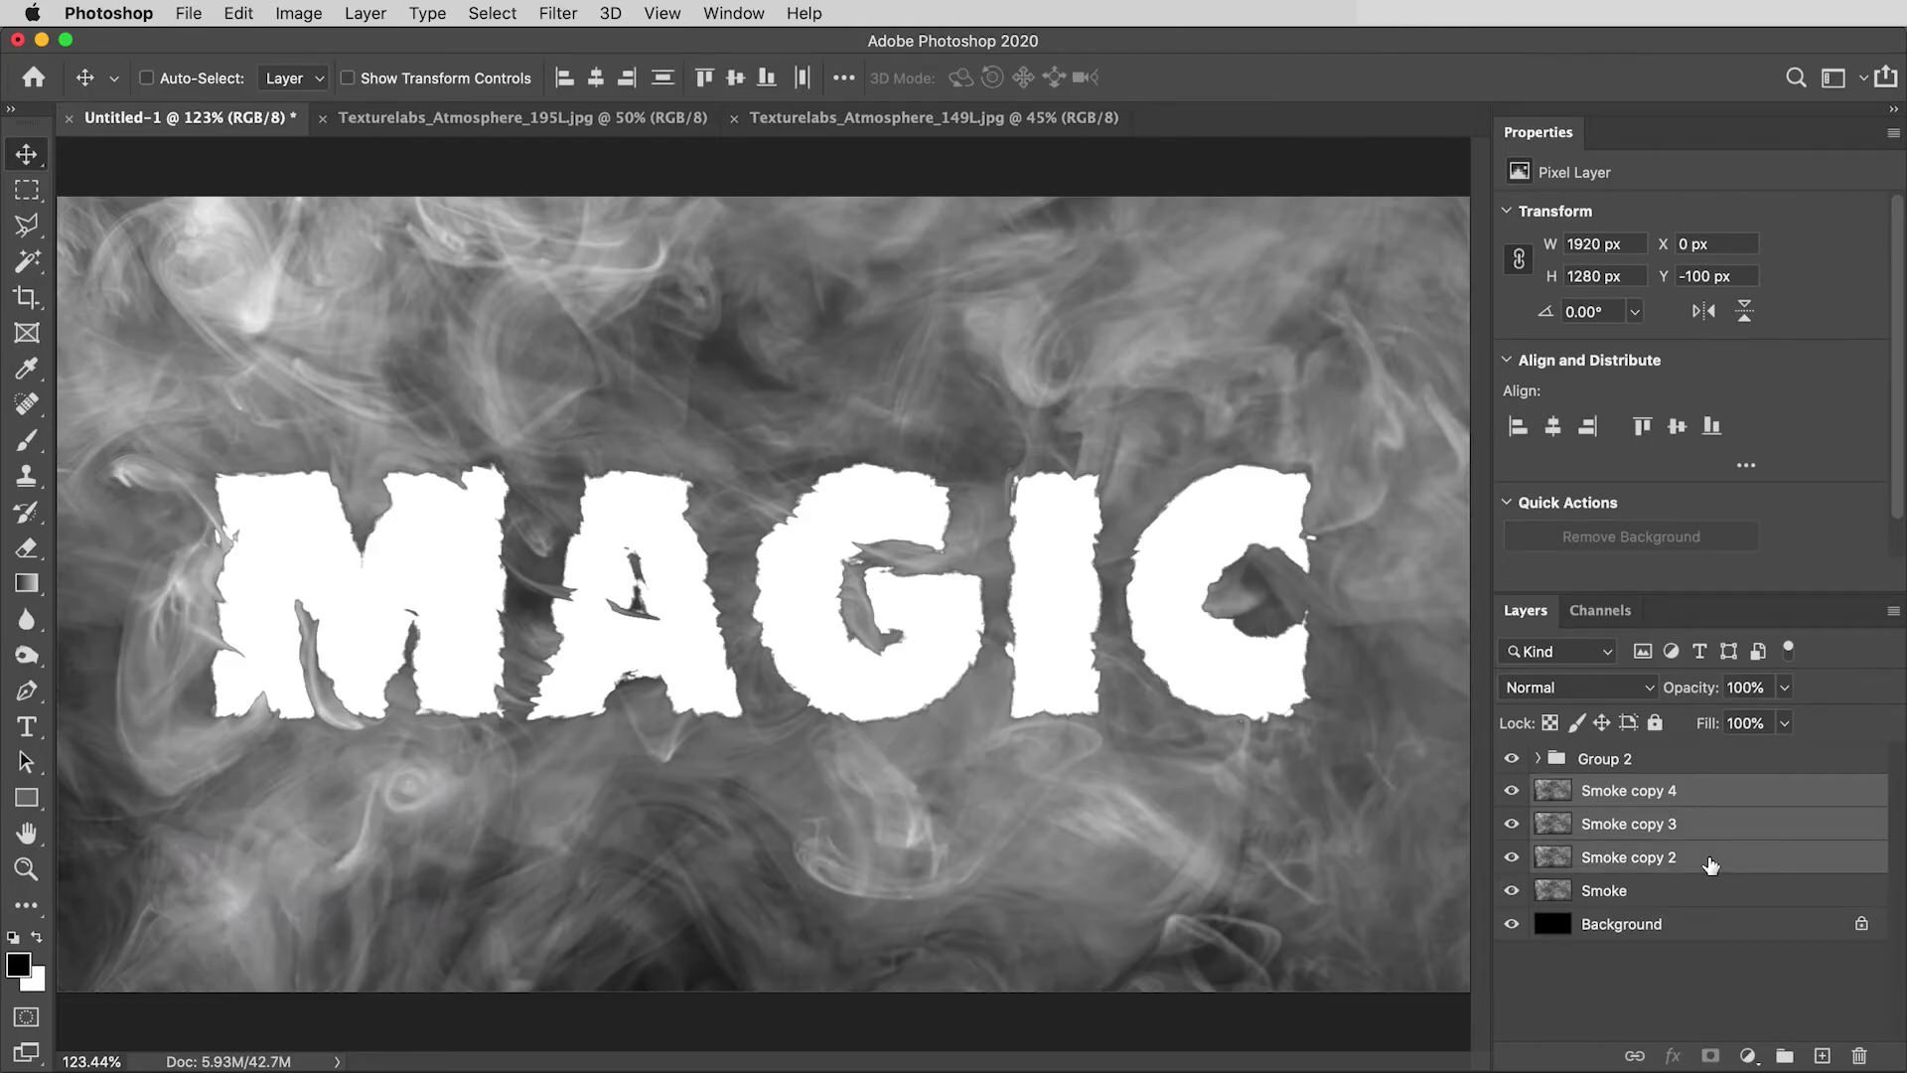
drag(1700, 799, 1694, 747)
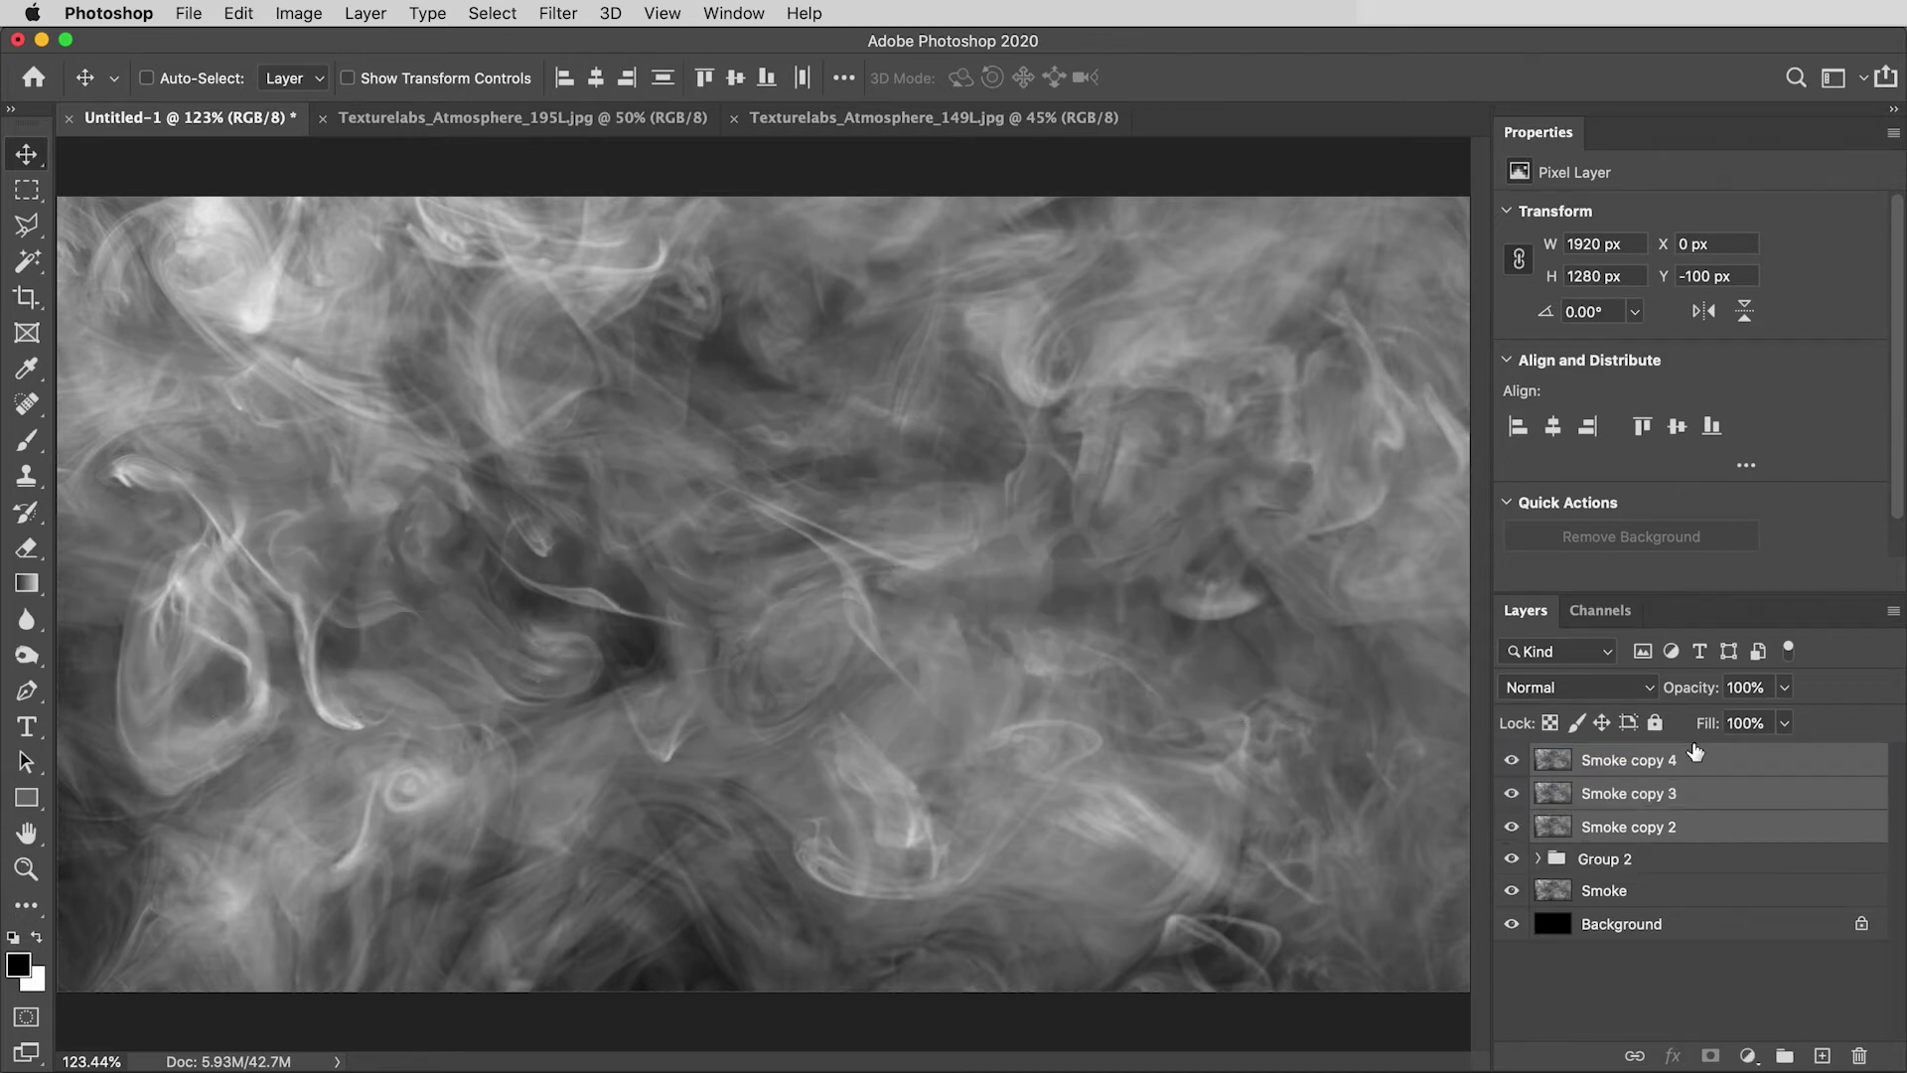
Rename the three copies 'Smoke fill color', 'Smoke overlay' and 'Smoke on top'.
double_click(1627, 824)
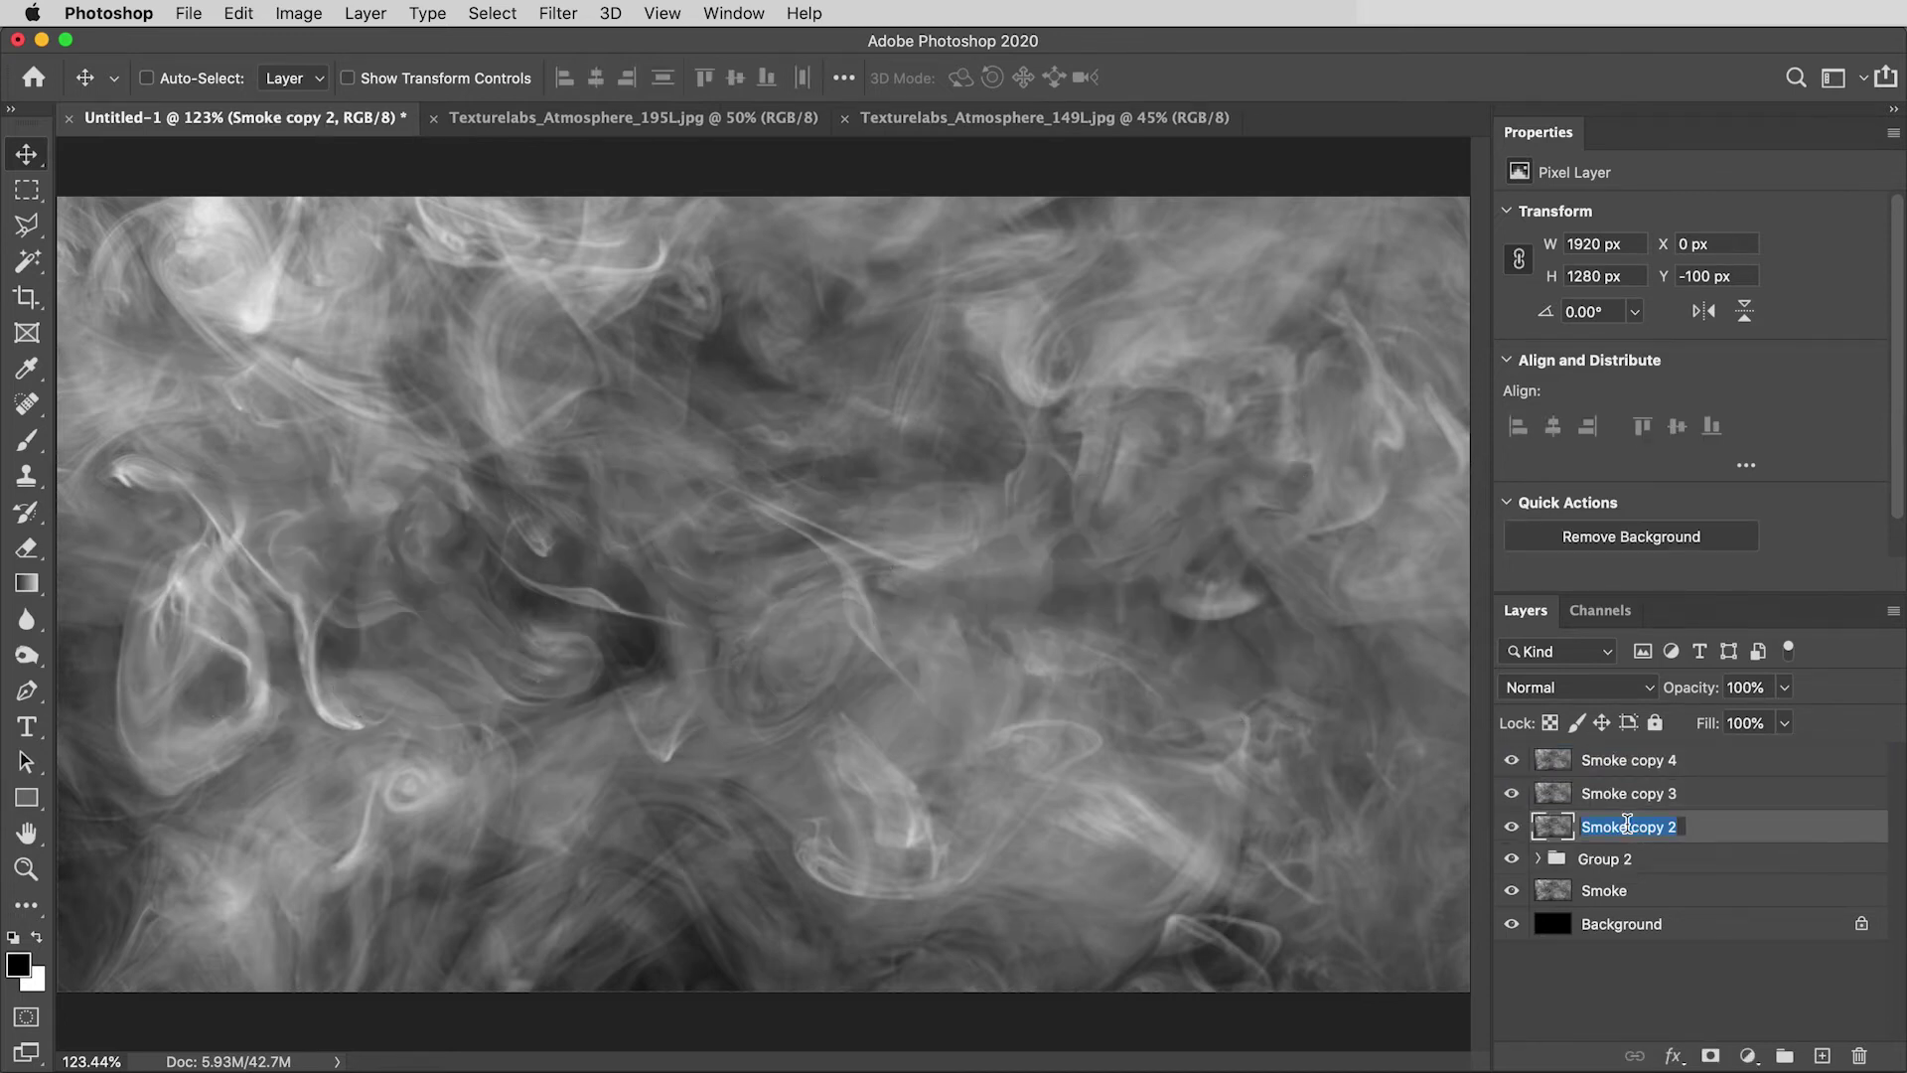
text(Smoke fill color)
key(Return)
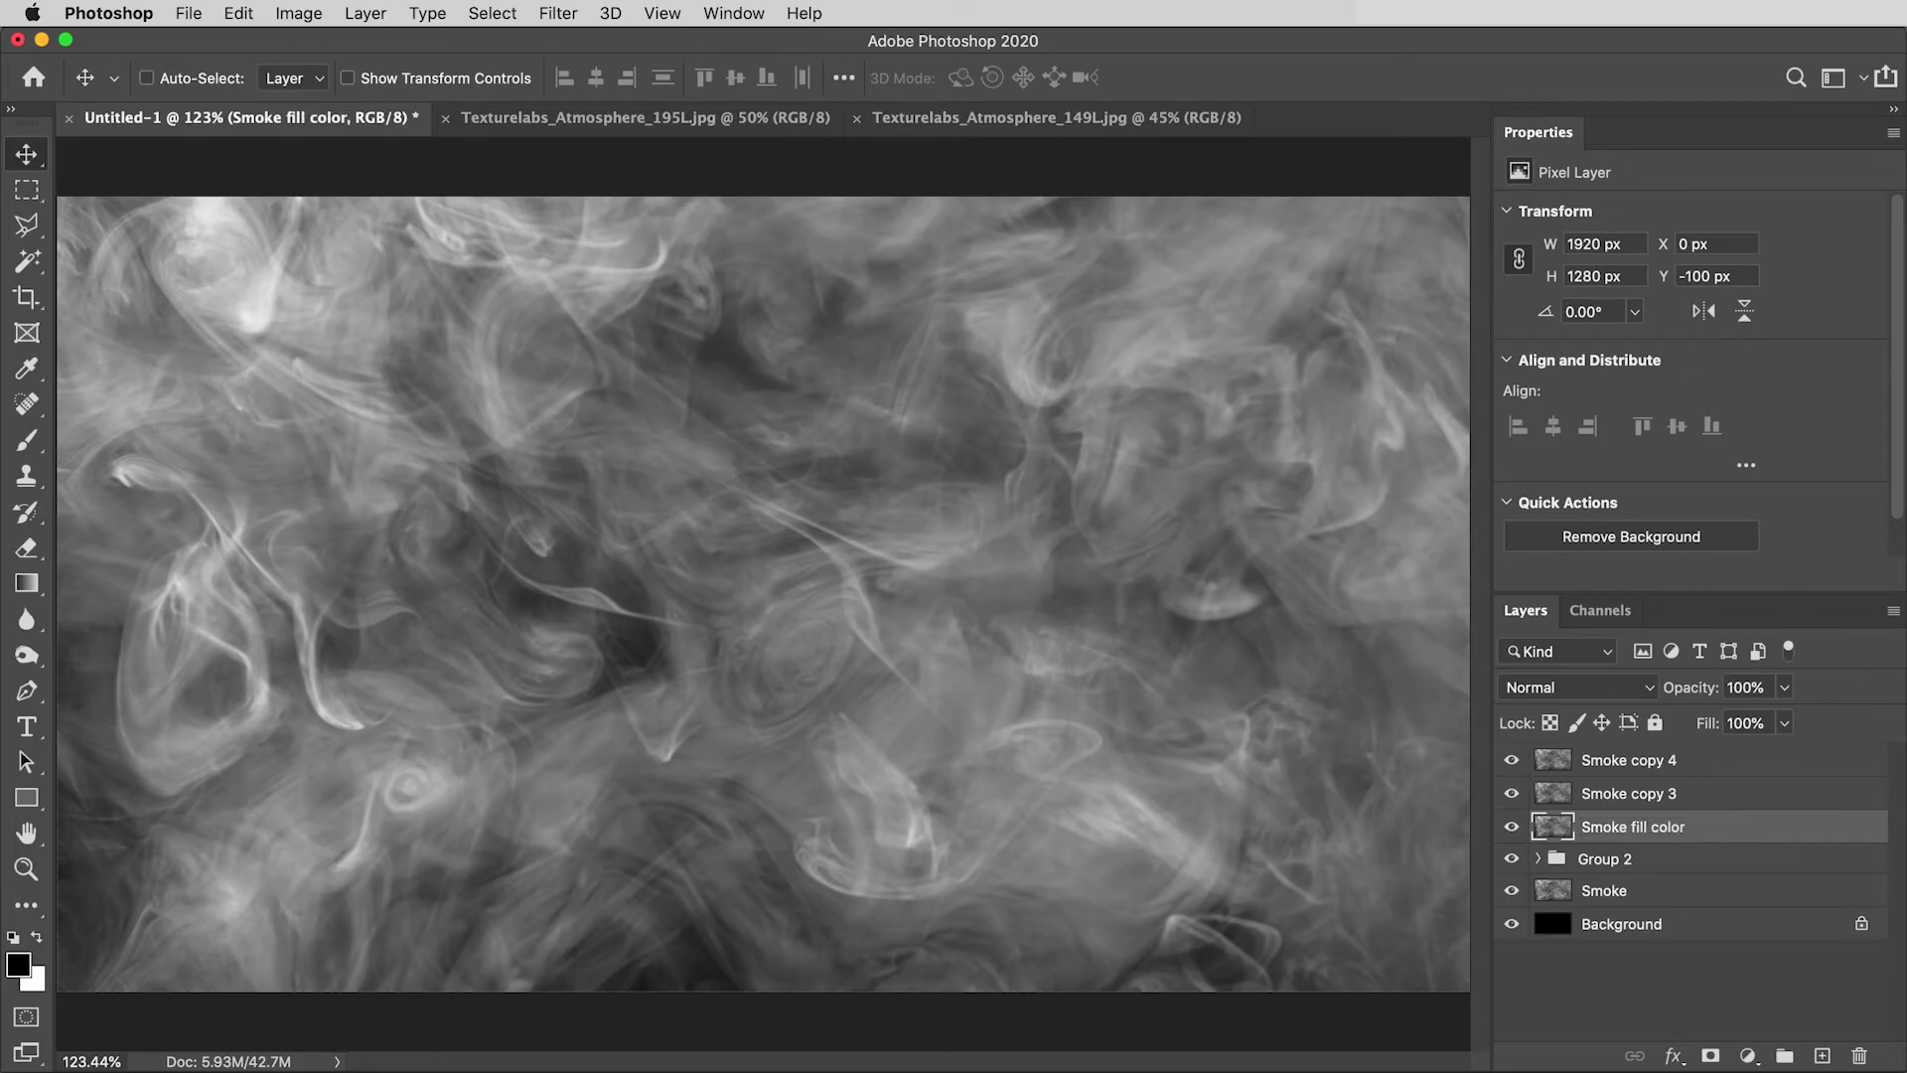
double_click(1640, 793)
text(Smo)
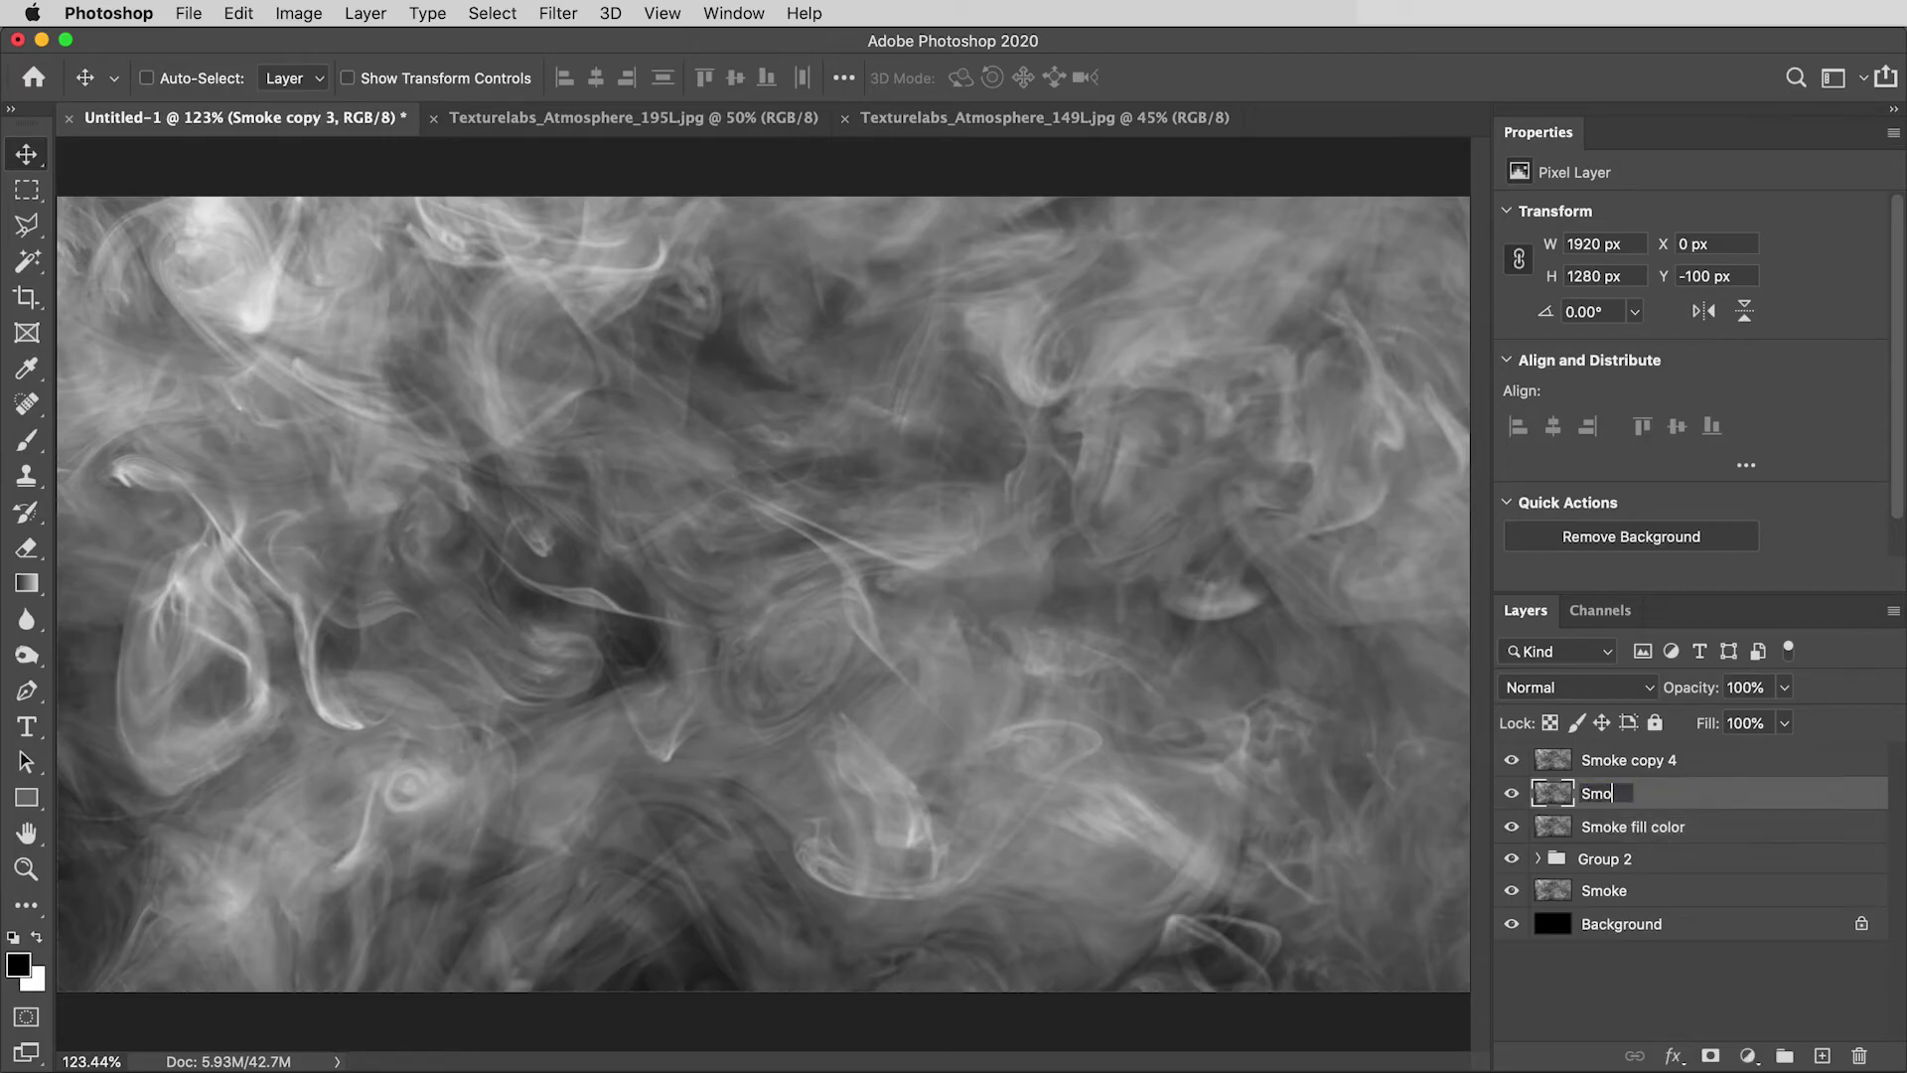
text(ke cverlay)
key(Return)
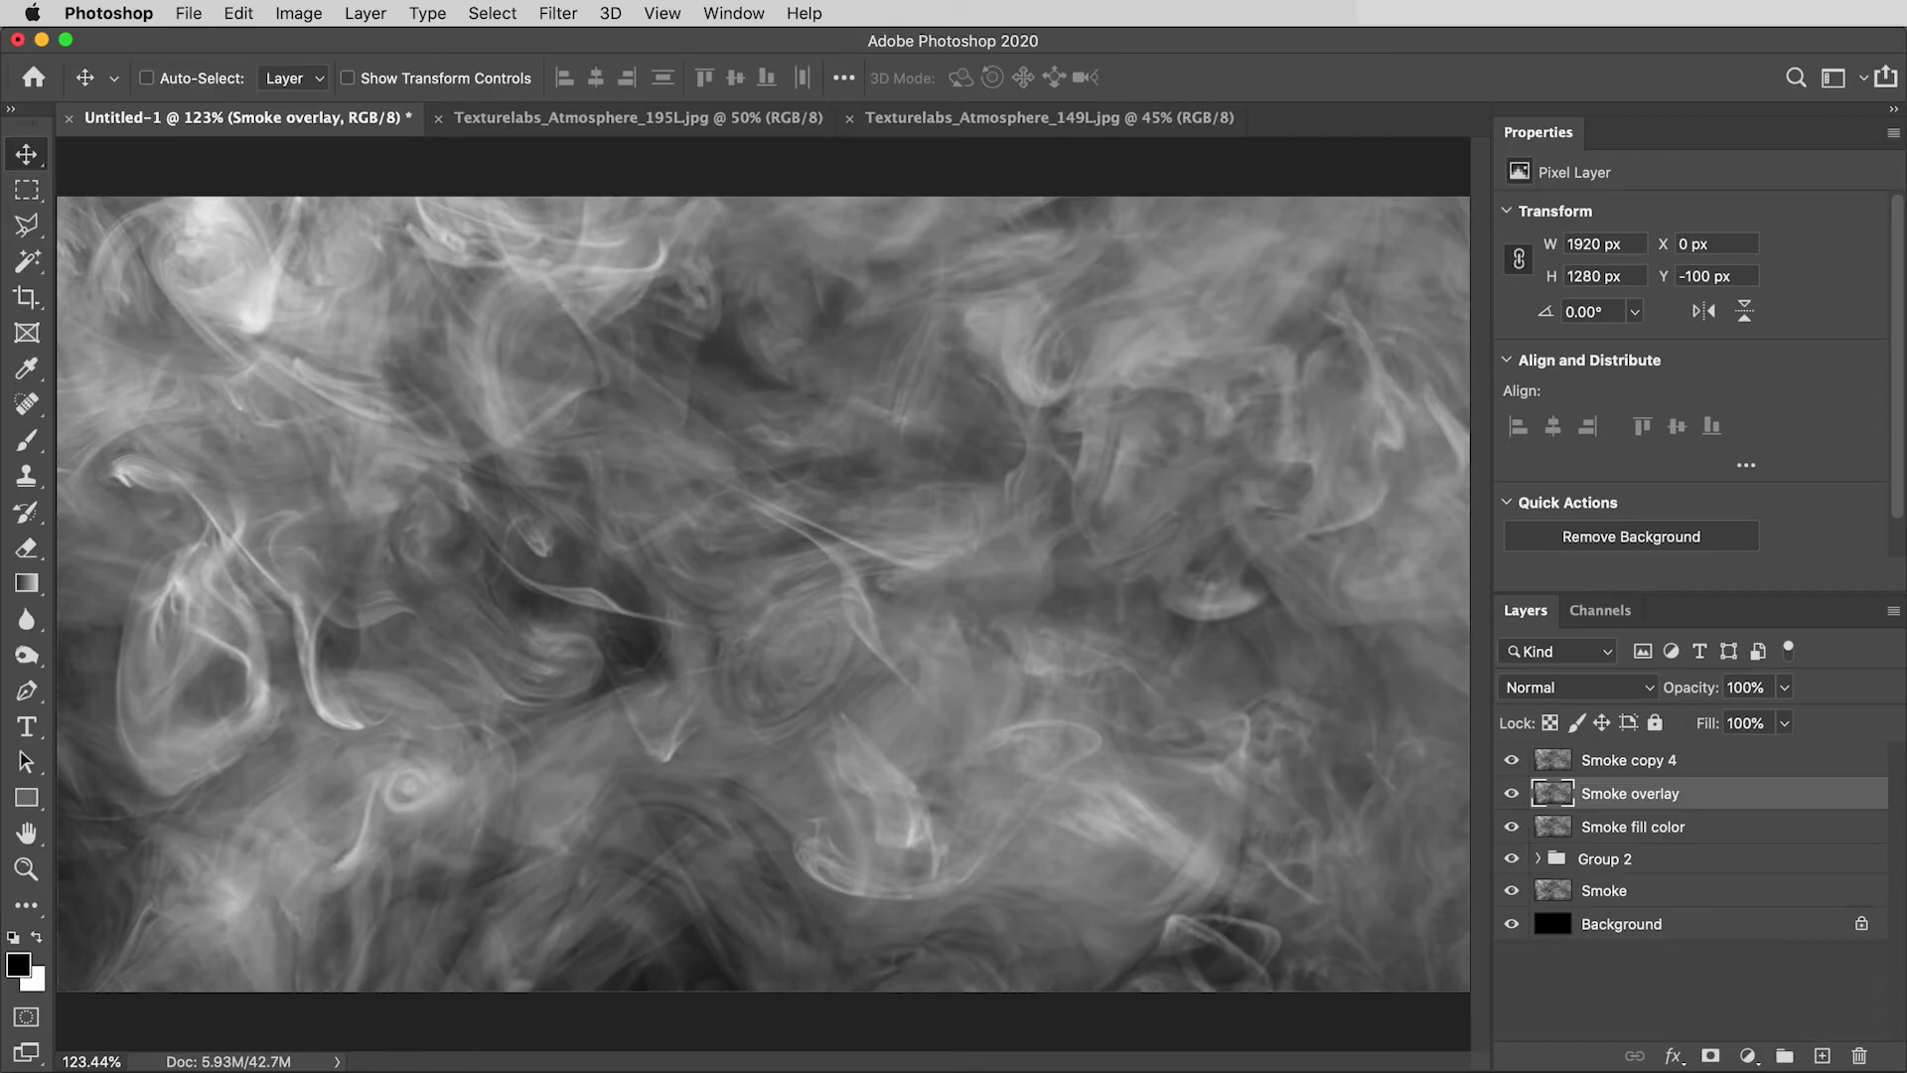
double_click(1636, 762)
text(Smoke )
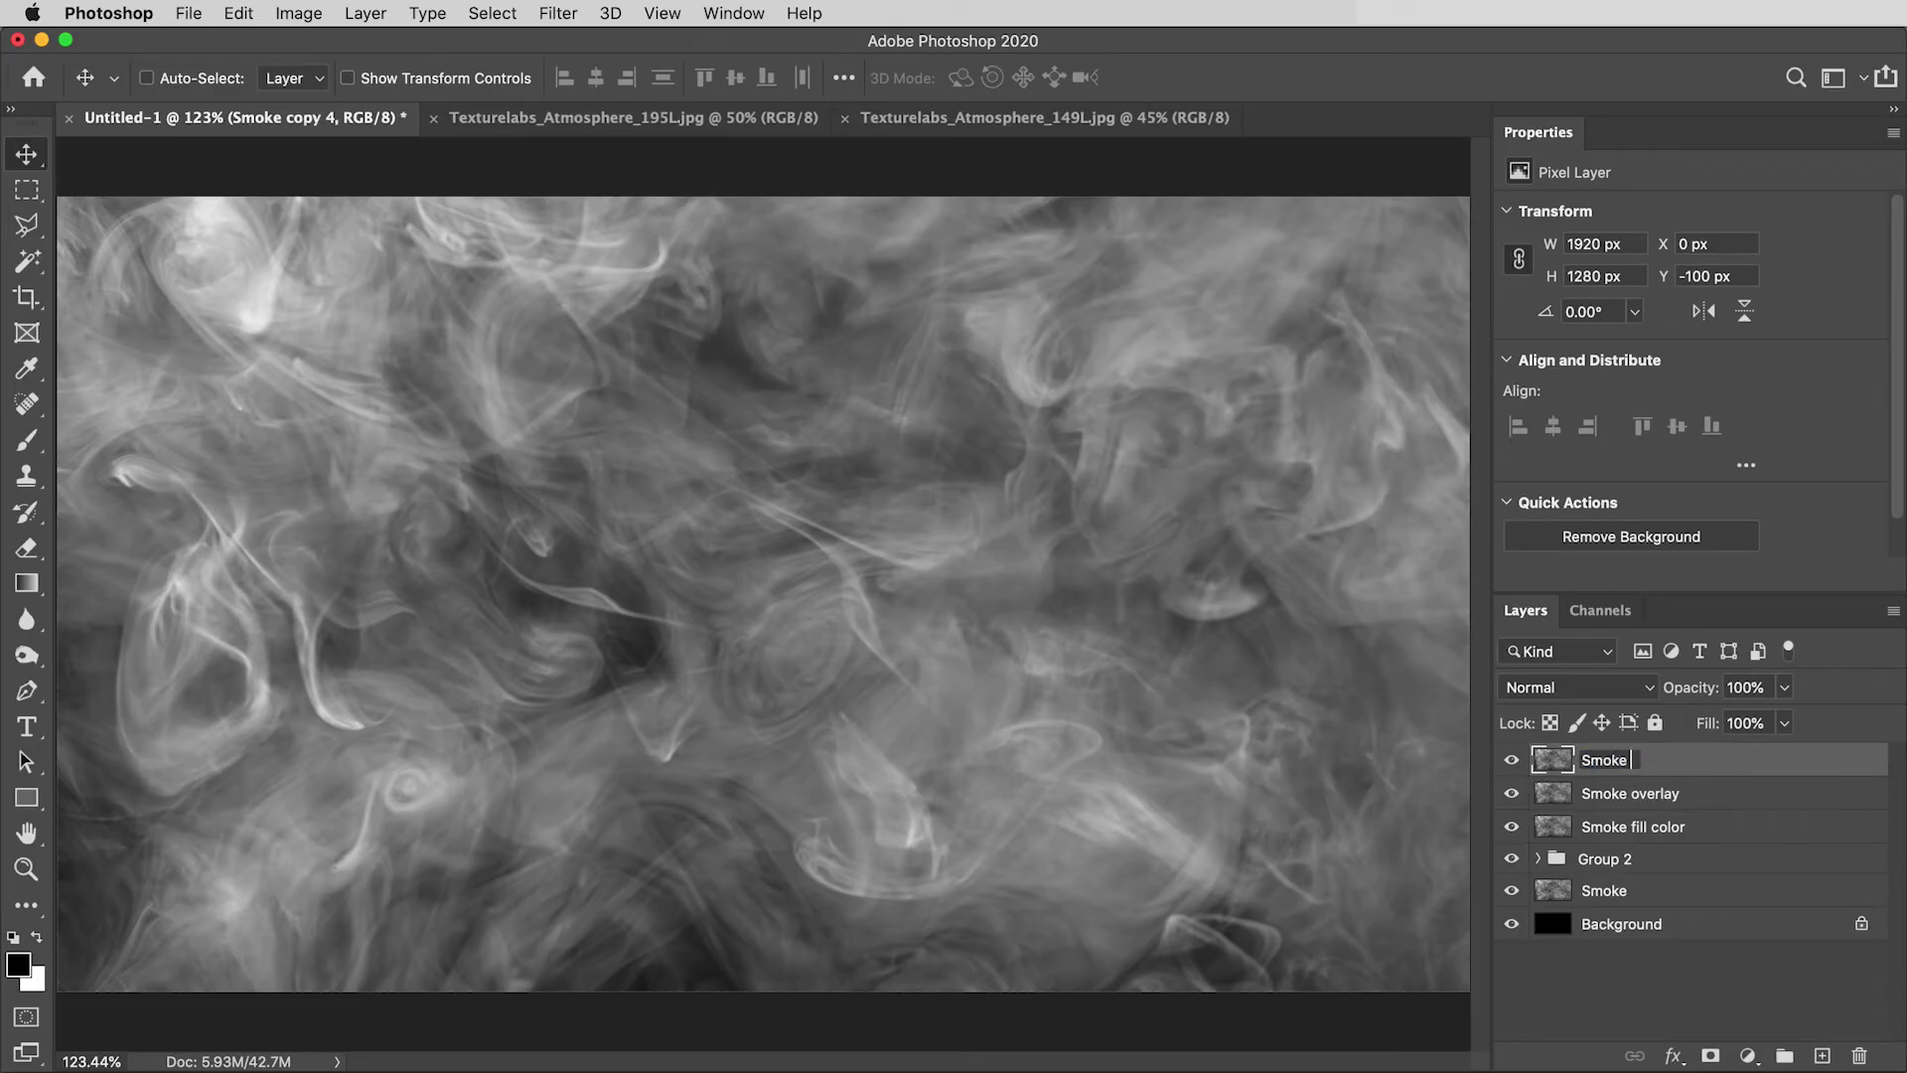
text(on top)
key(Return)
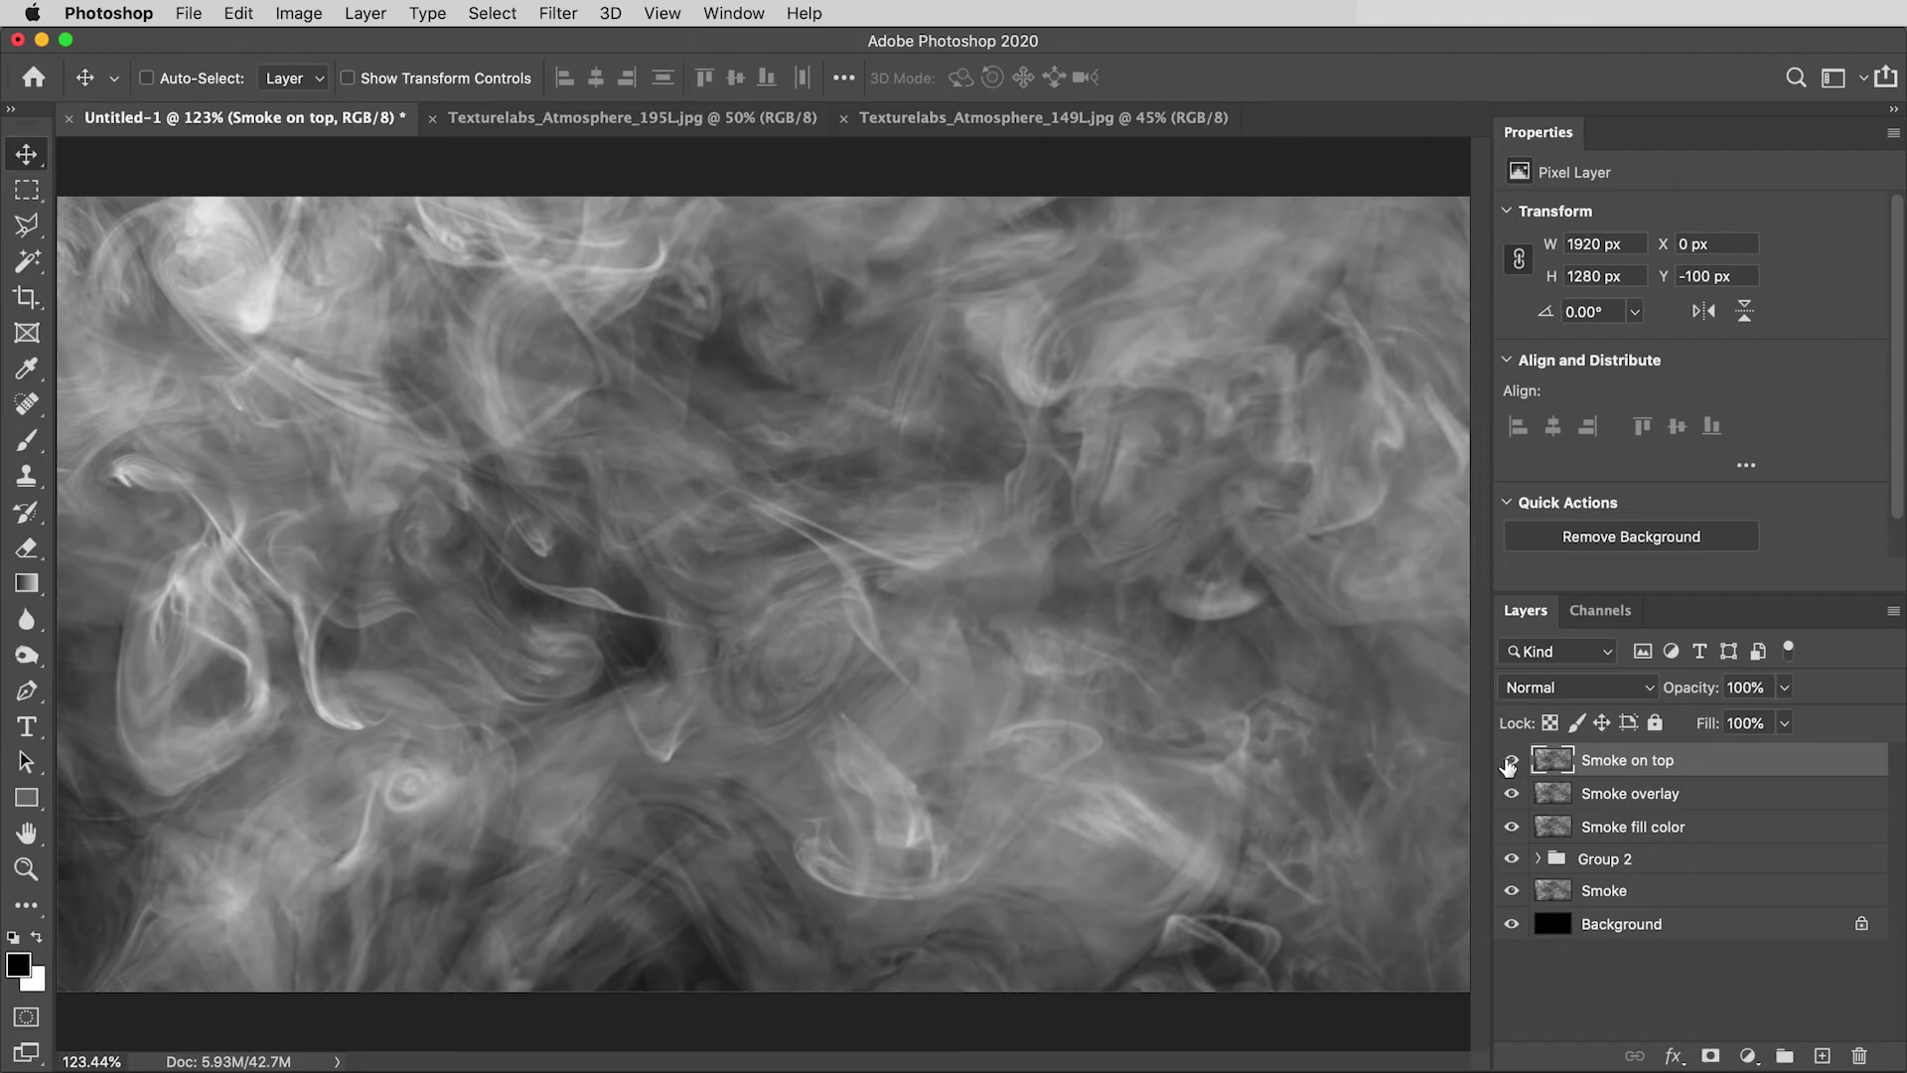
Hide the three top smoke copies, set Smoke to 30% opacity, and clip visible Smoke fill color to Group 2.
drag(1512, 761, 1517, 828)
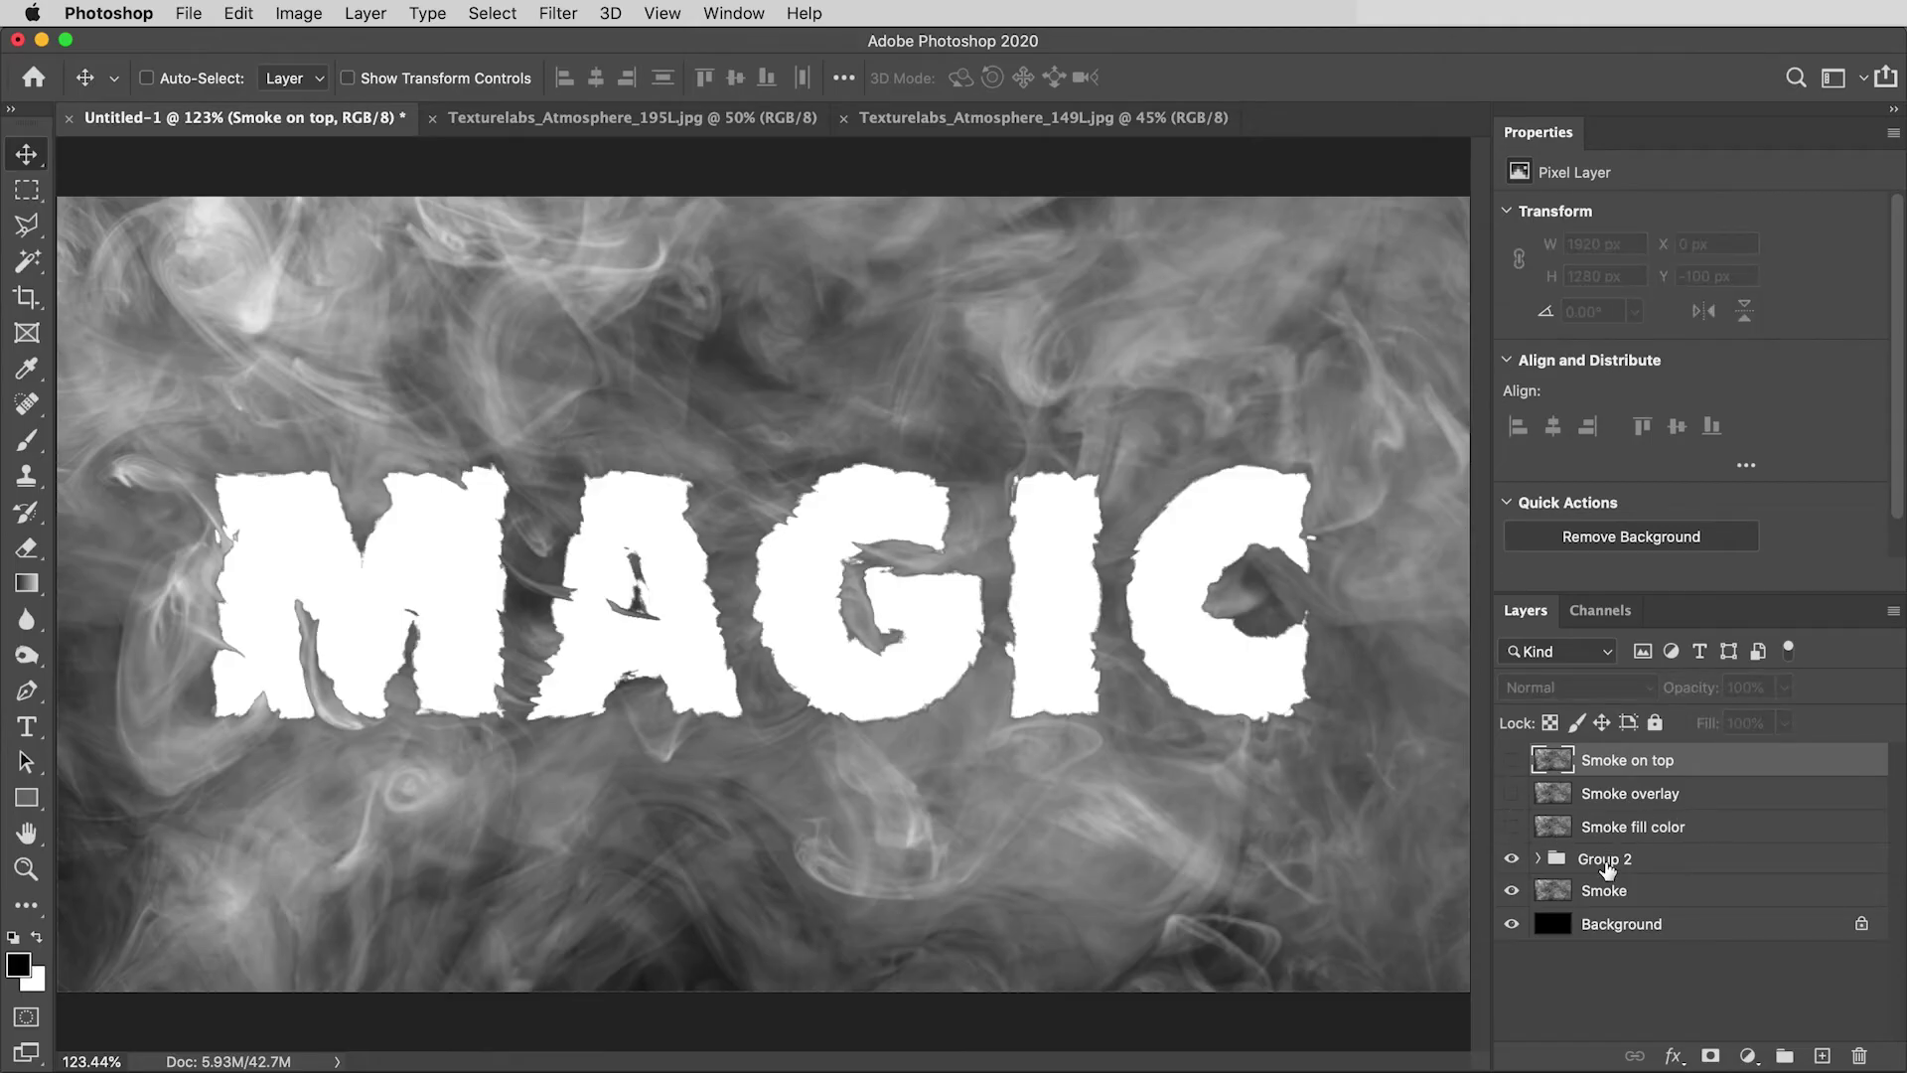
click(1655, 894)
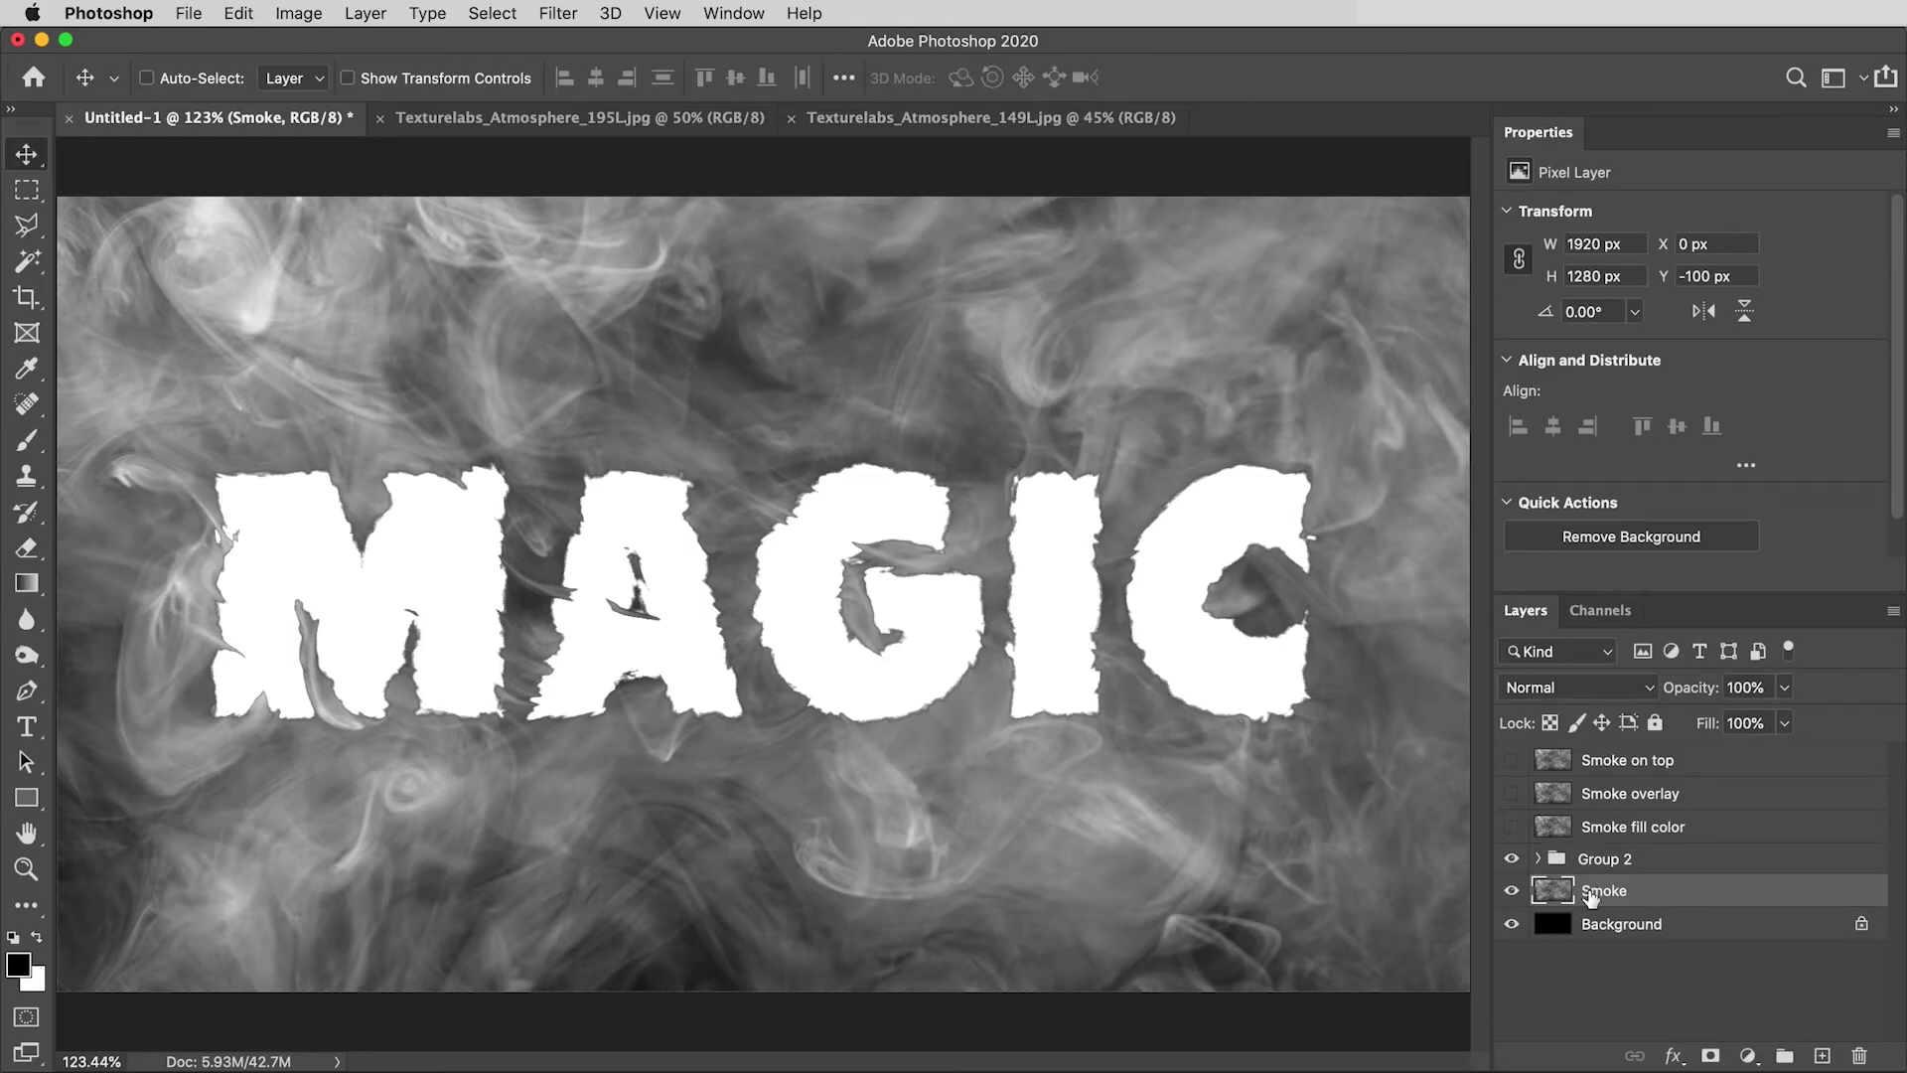
click(1785, 687)
drag(1764, 721, 1708, 713)
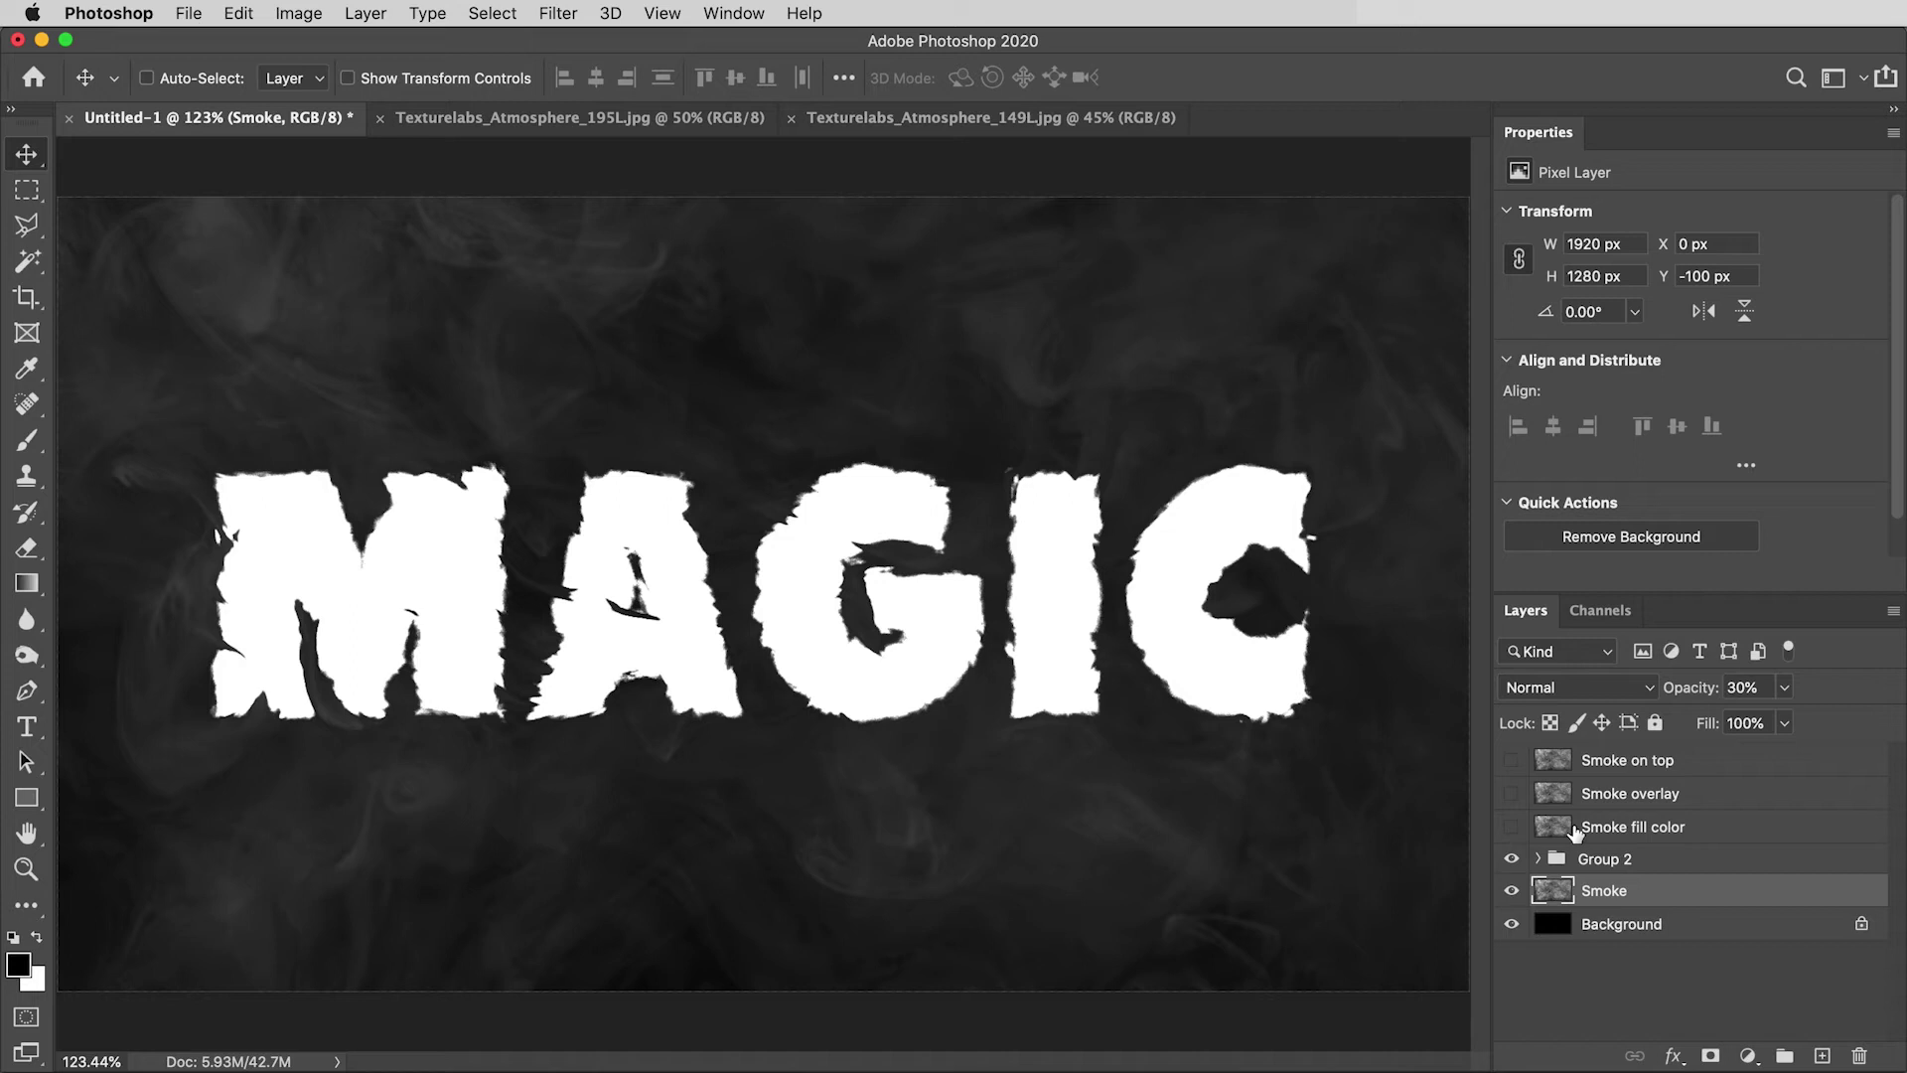
click(1512, 828)
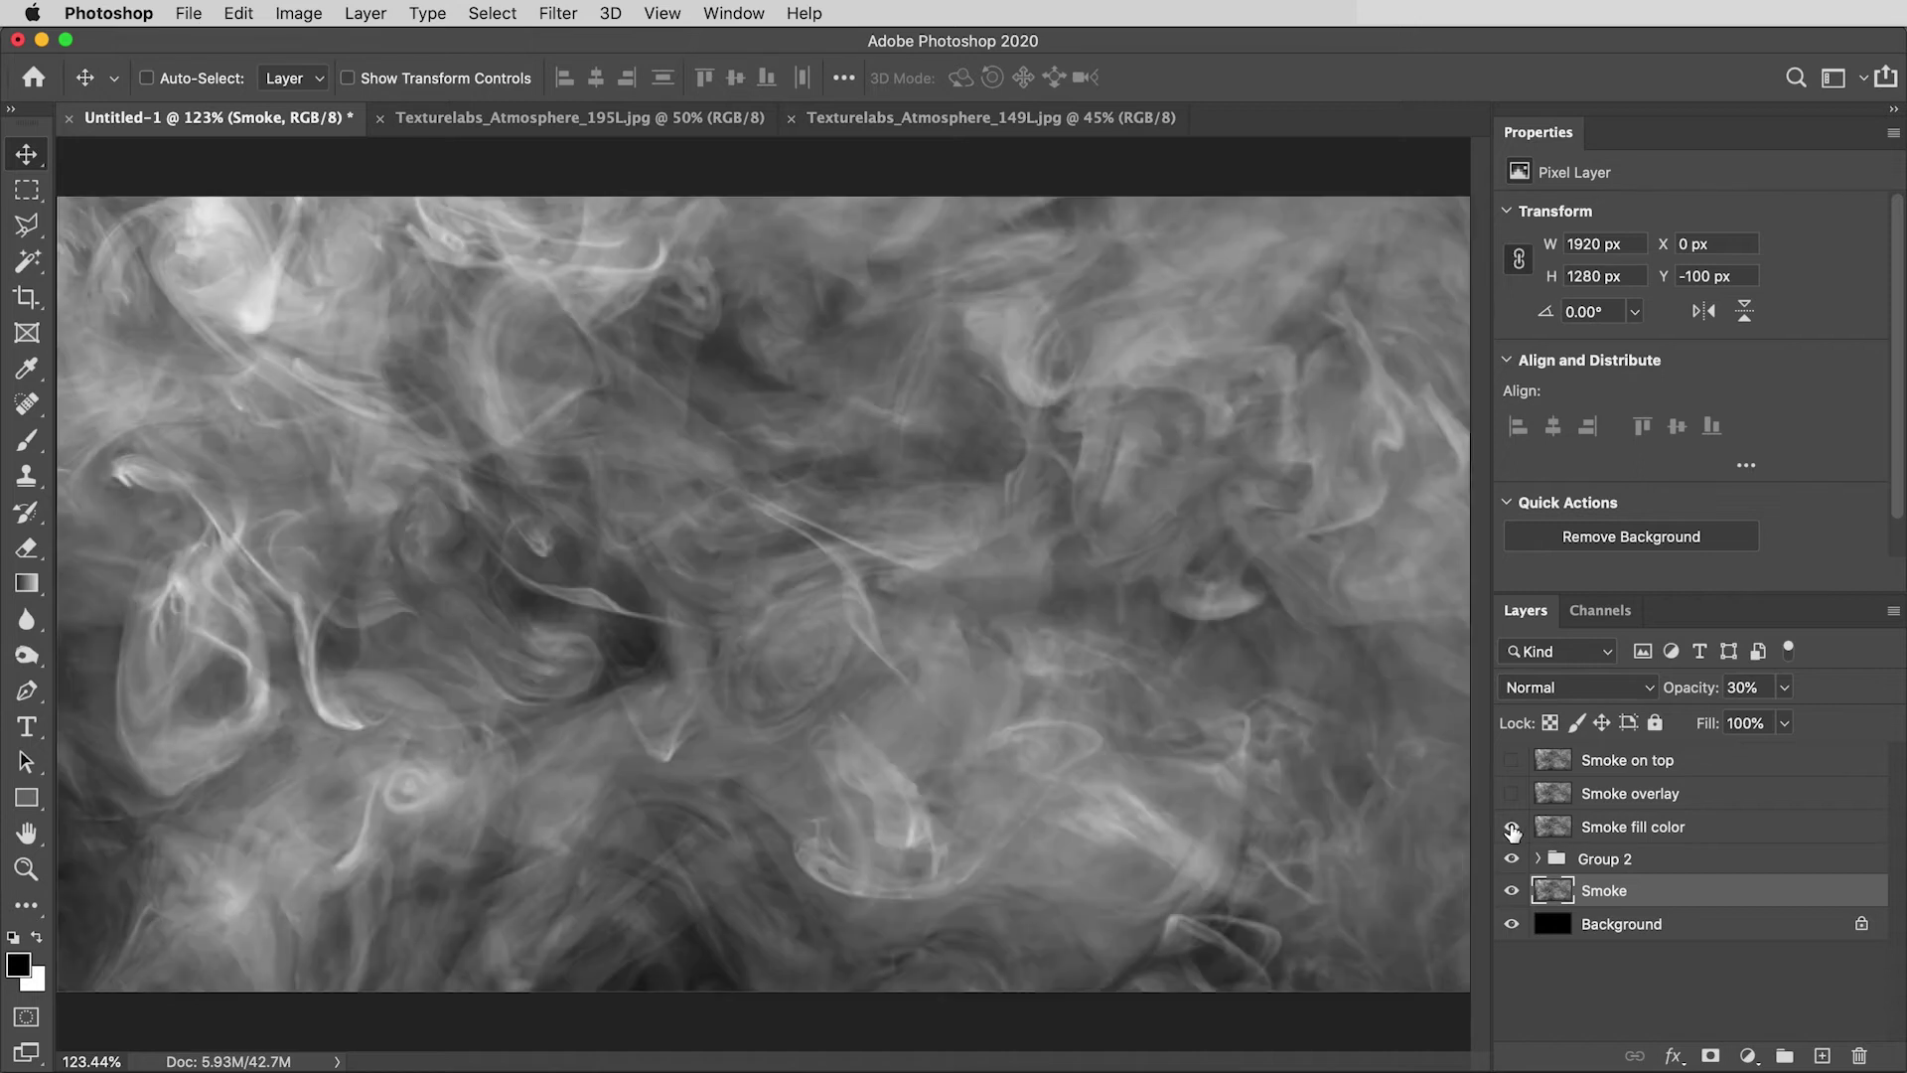
alt+click(1563, 837)
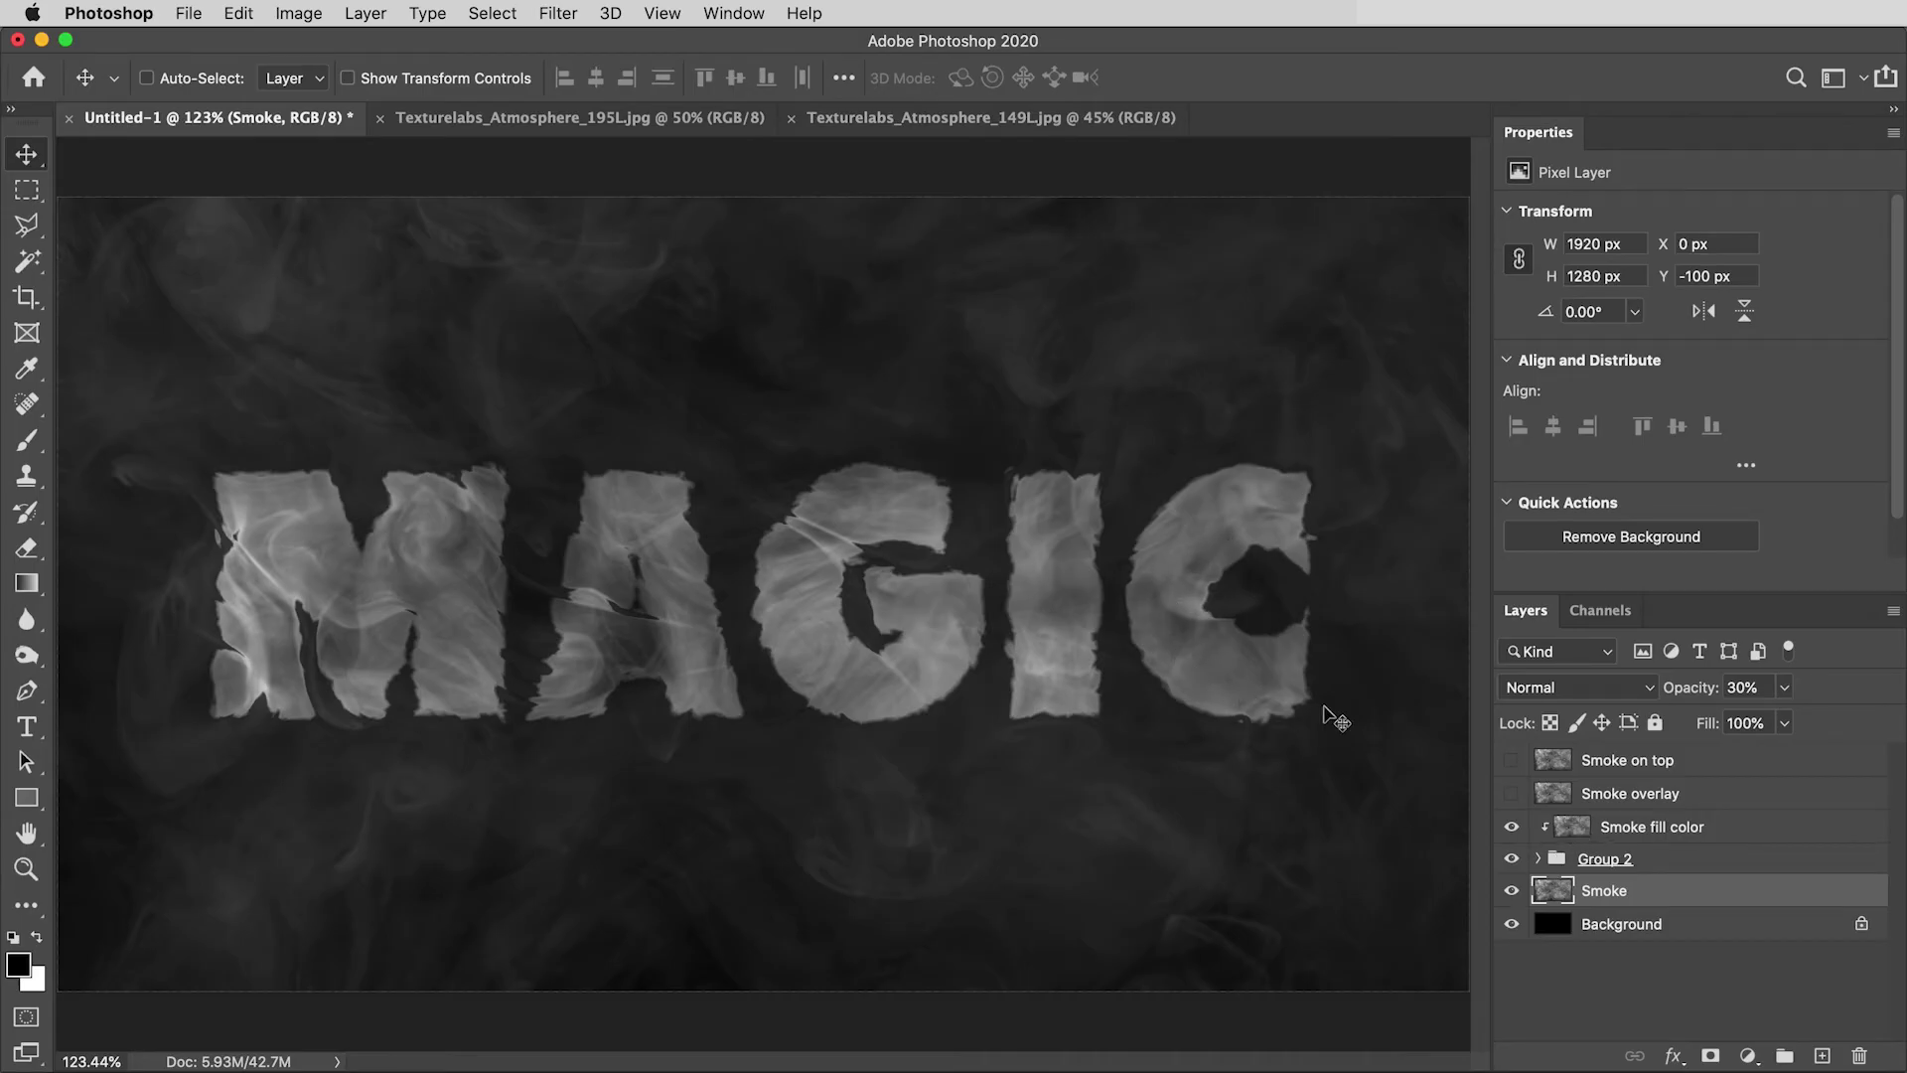
Add an Inner Glow to Group 2 at 100% opacity with size 40.
click(1677, 865)
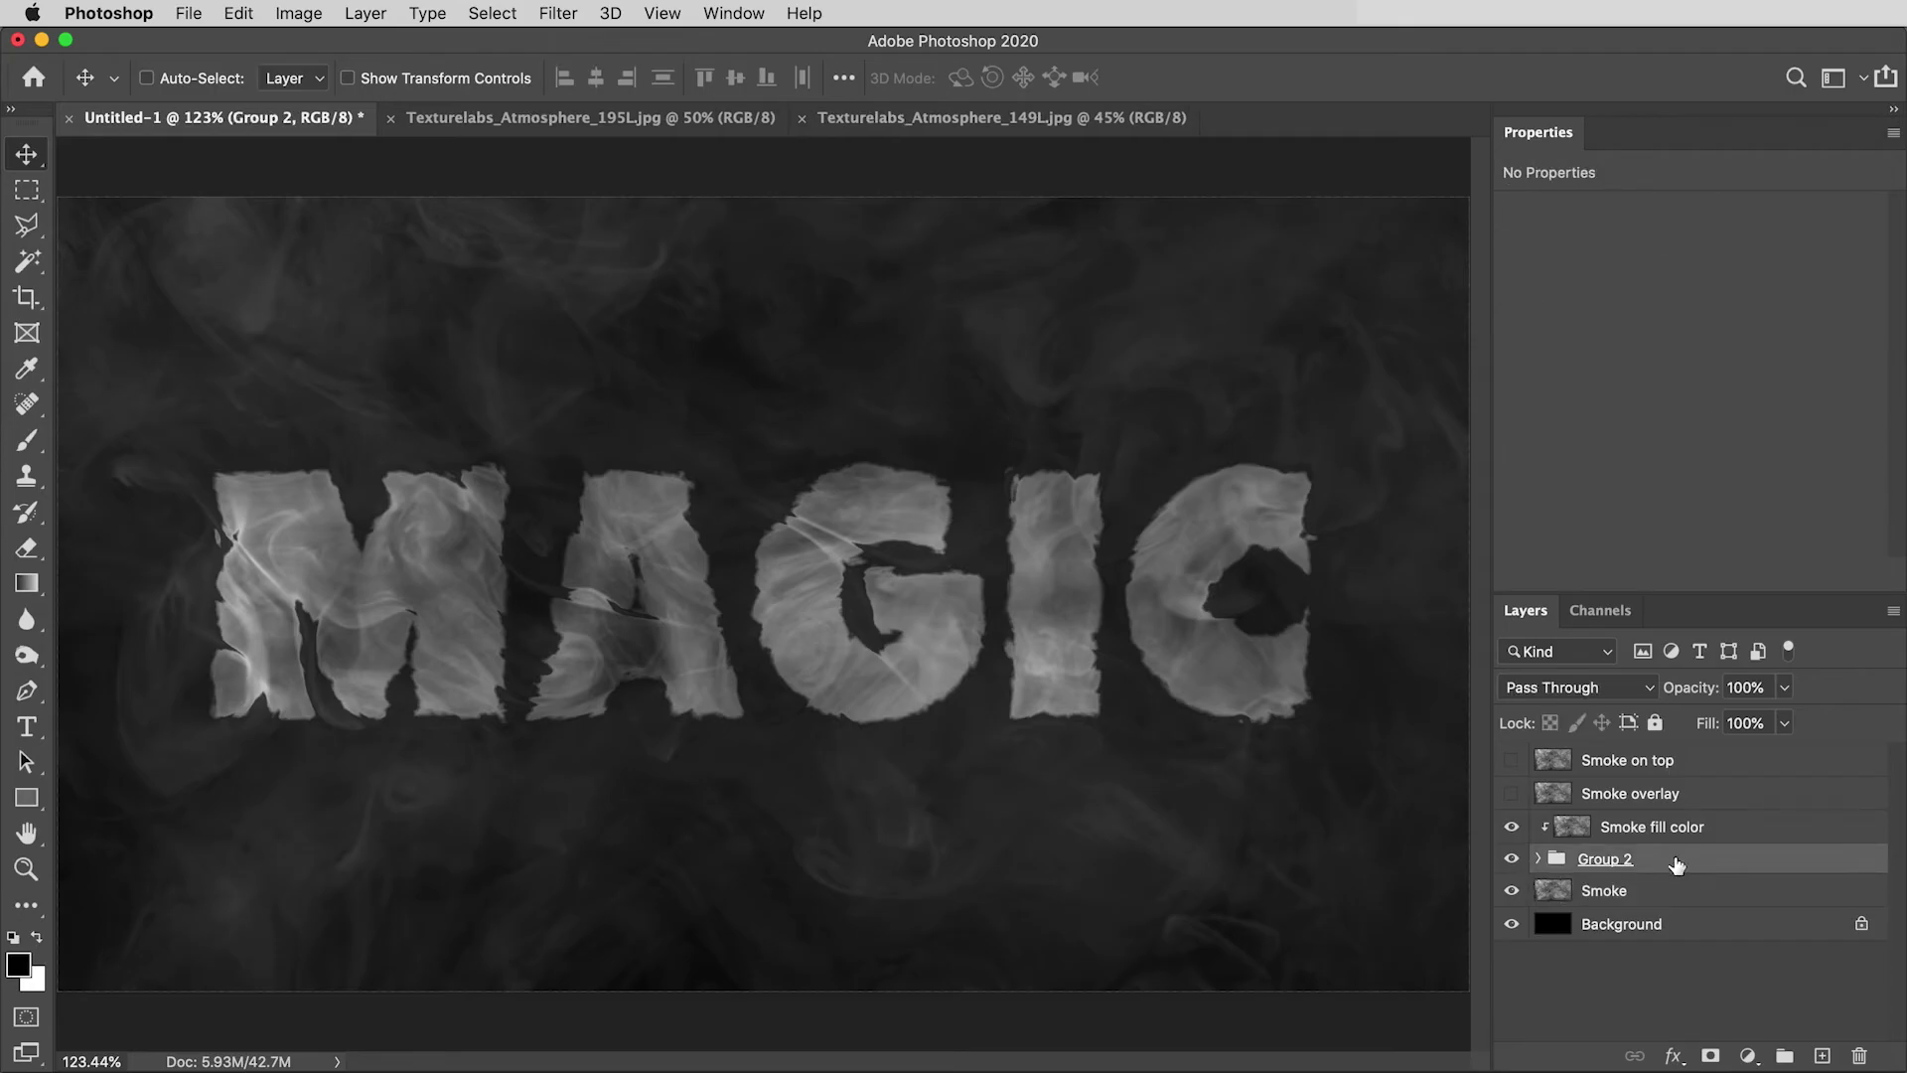
click(1673, 1056)
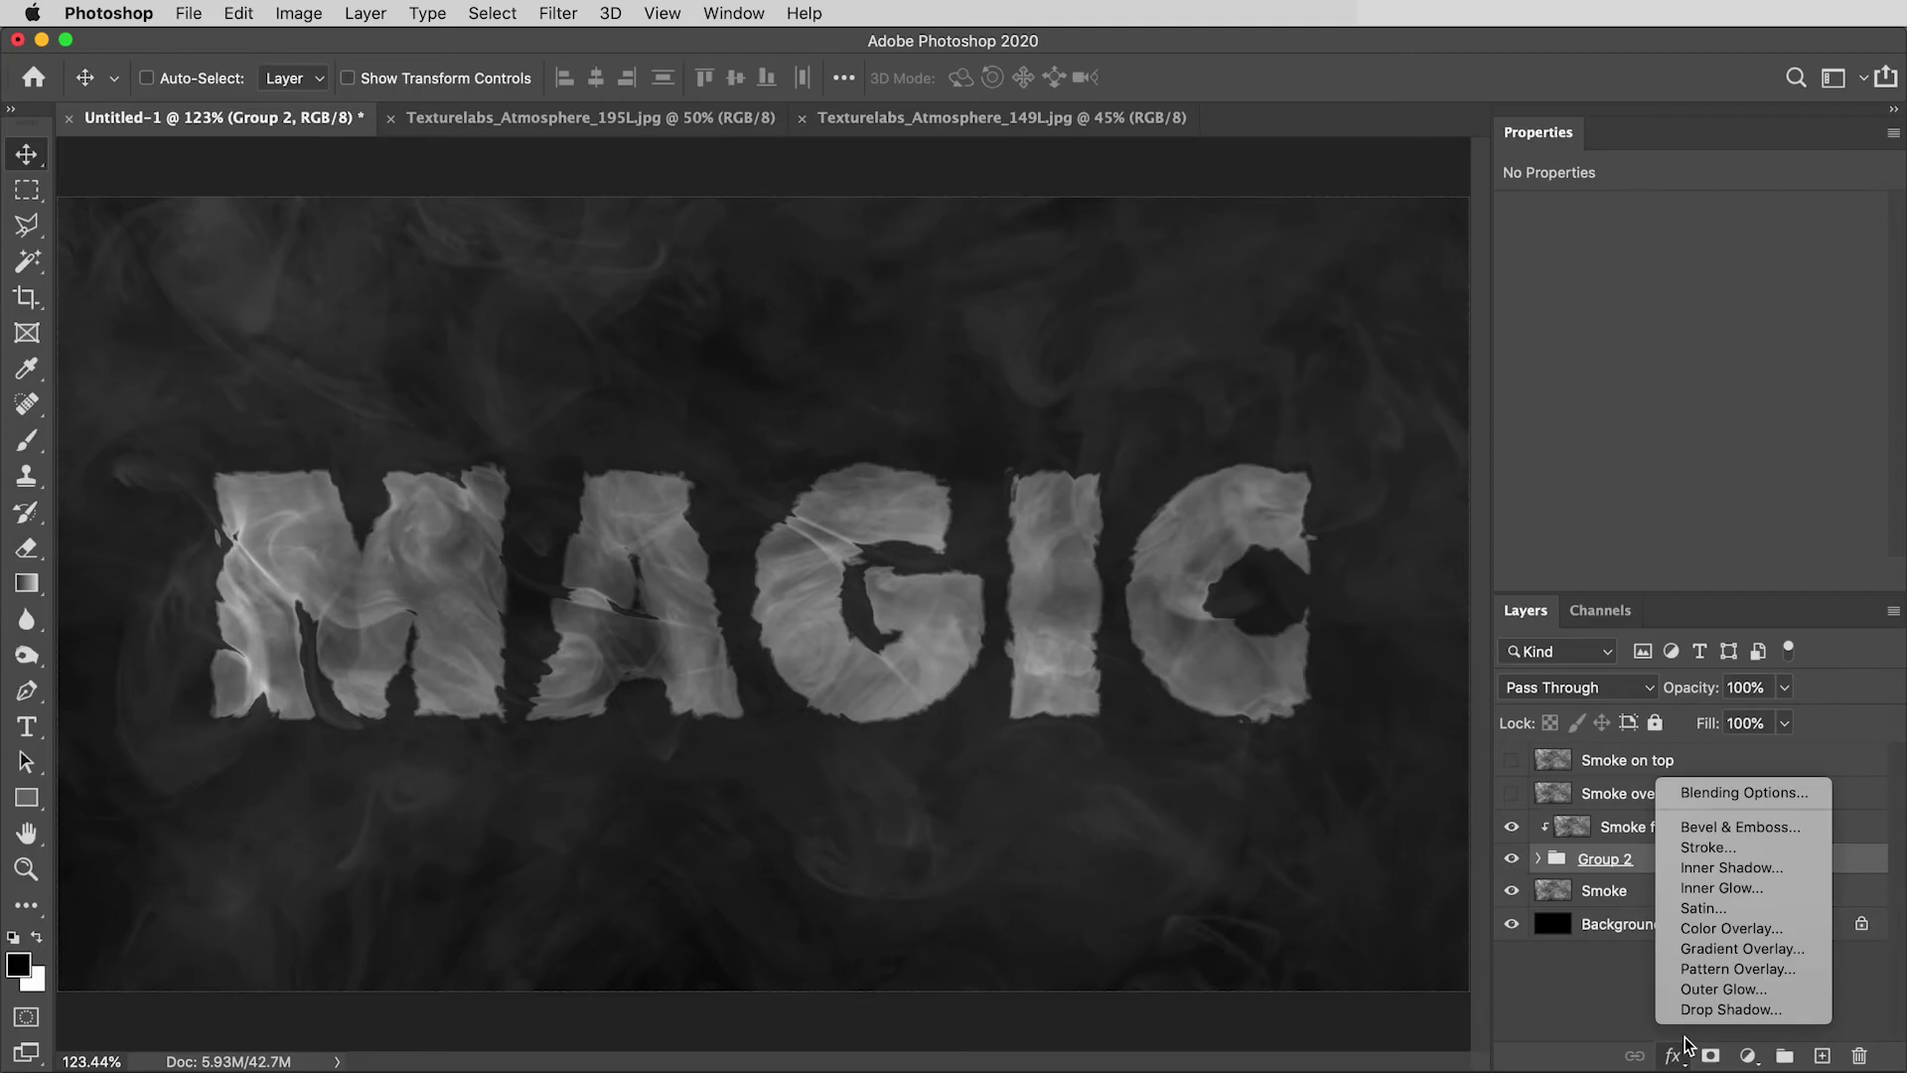
click(1728, 886)
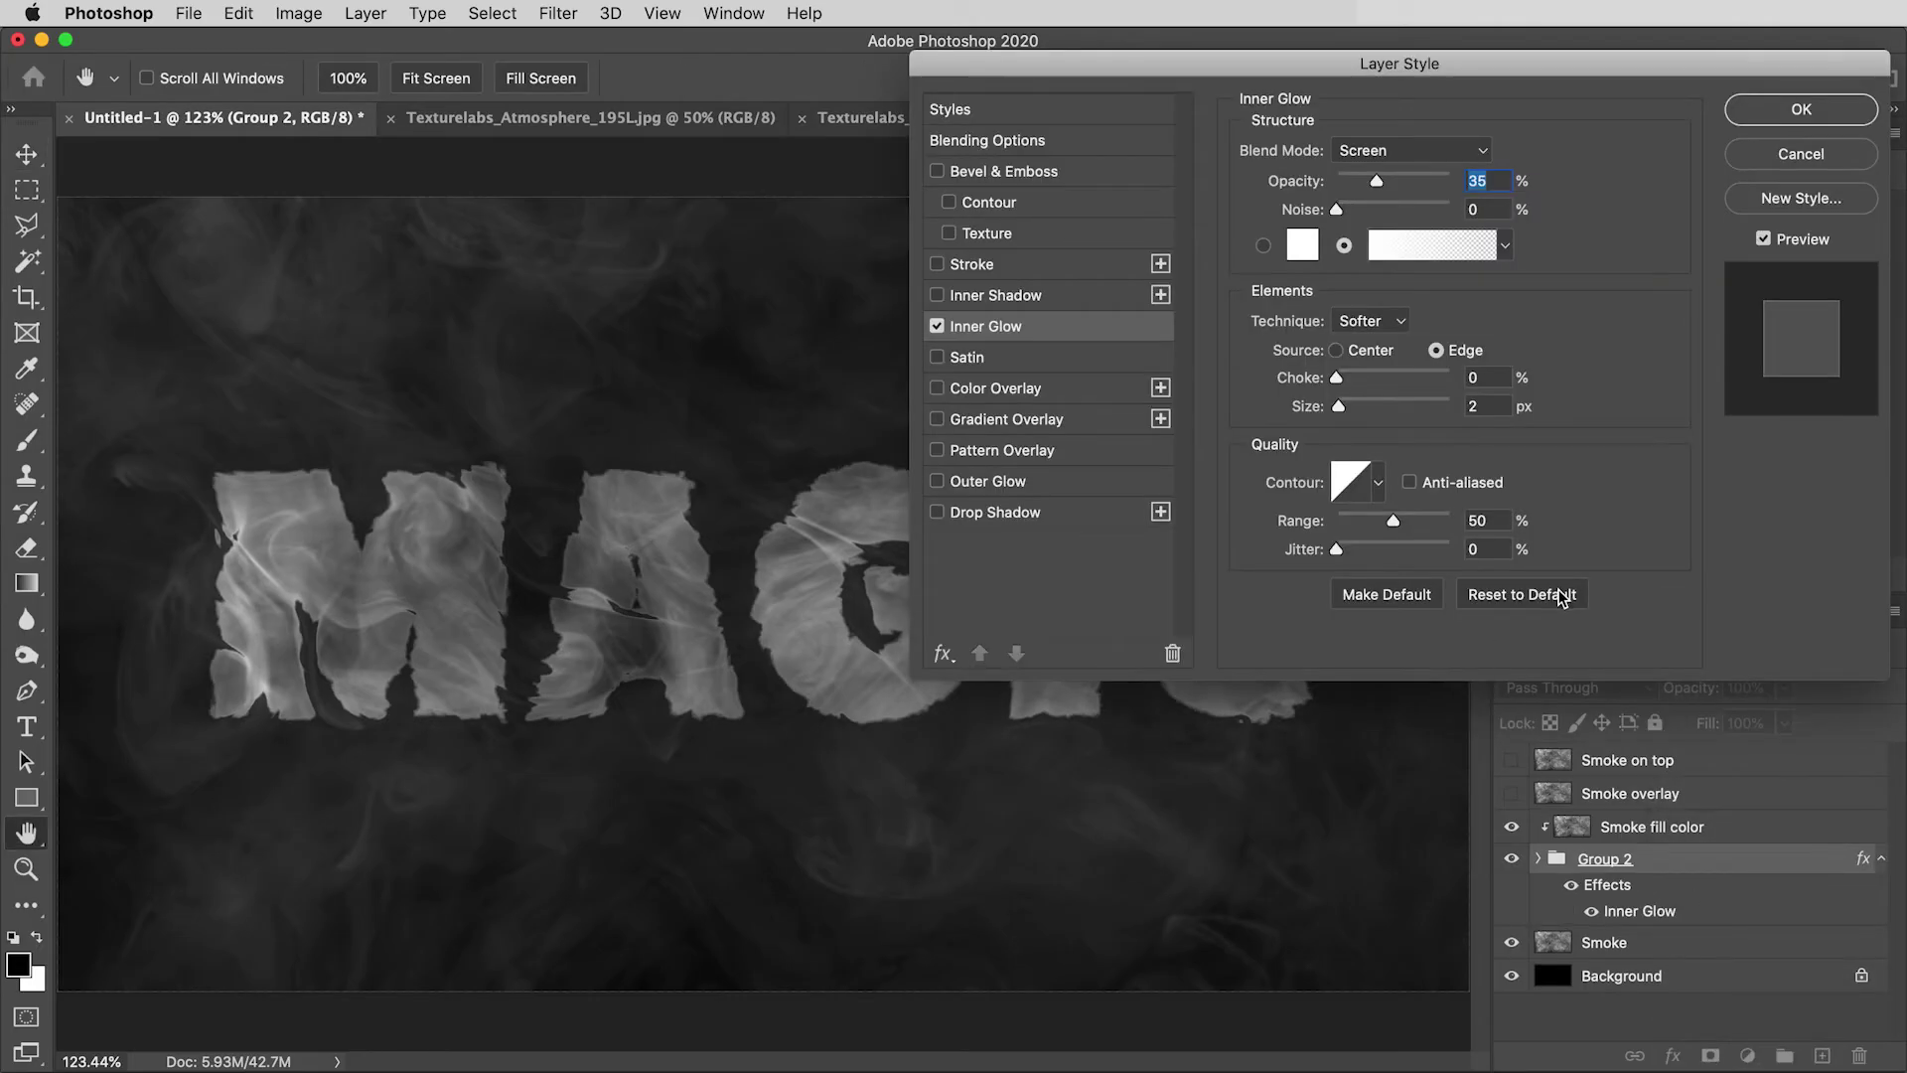
drag(1377, 185, 1470, 187)
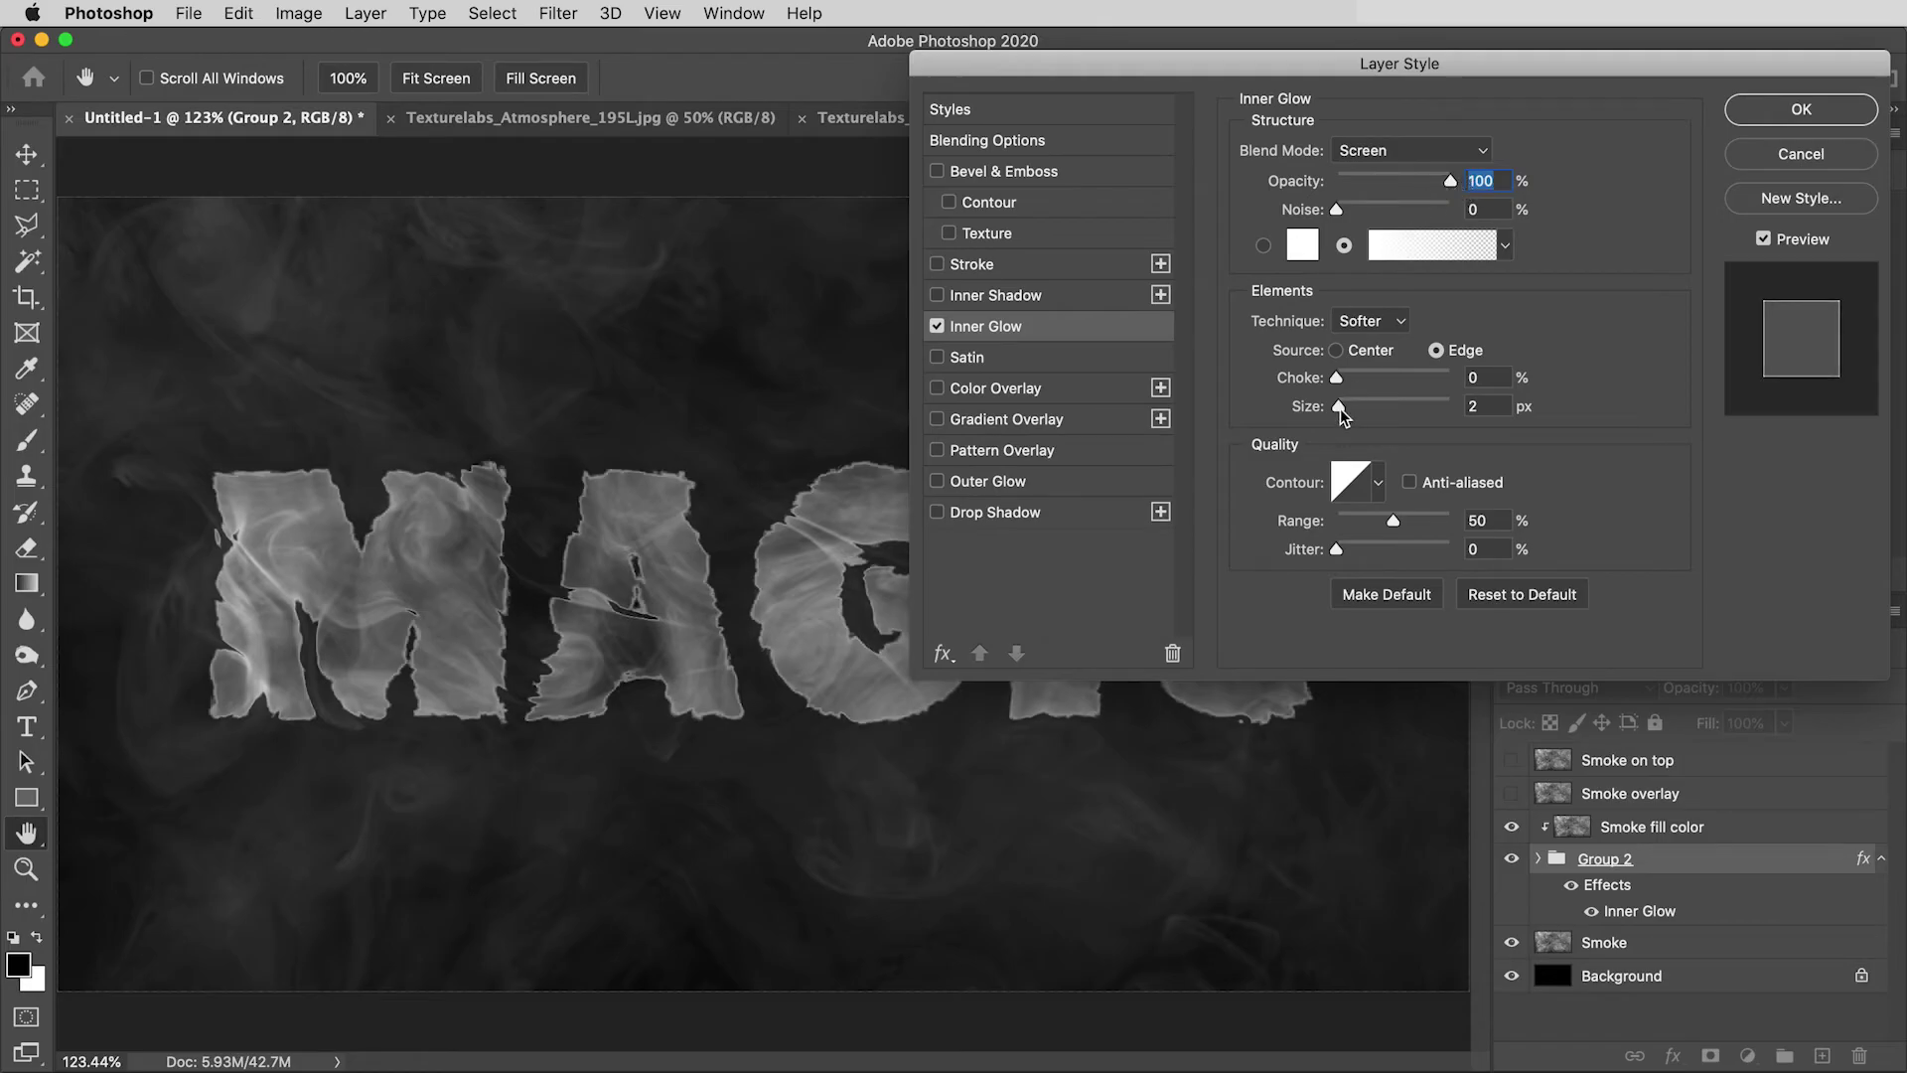
drag(1339, 408, 1360, 408)
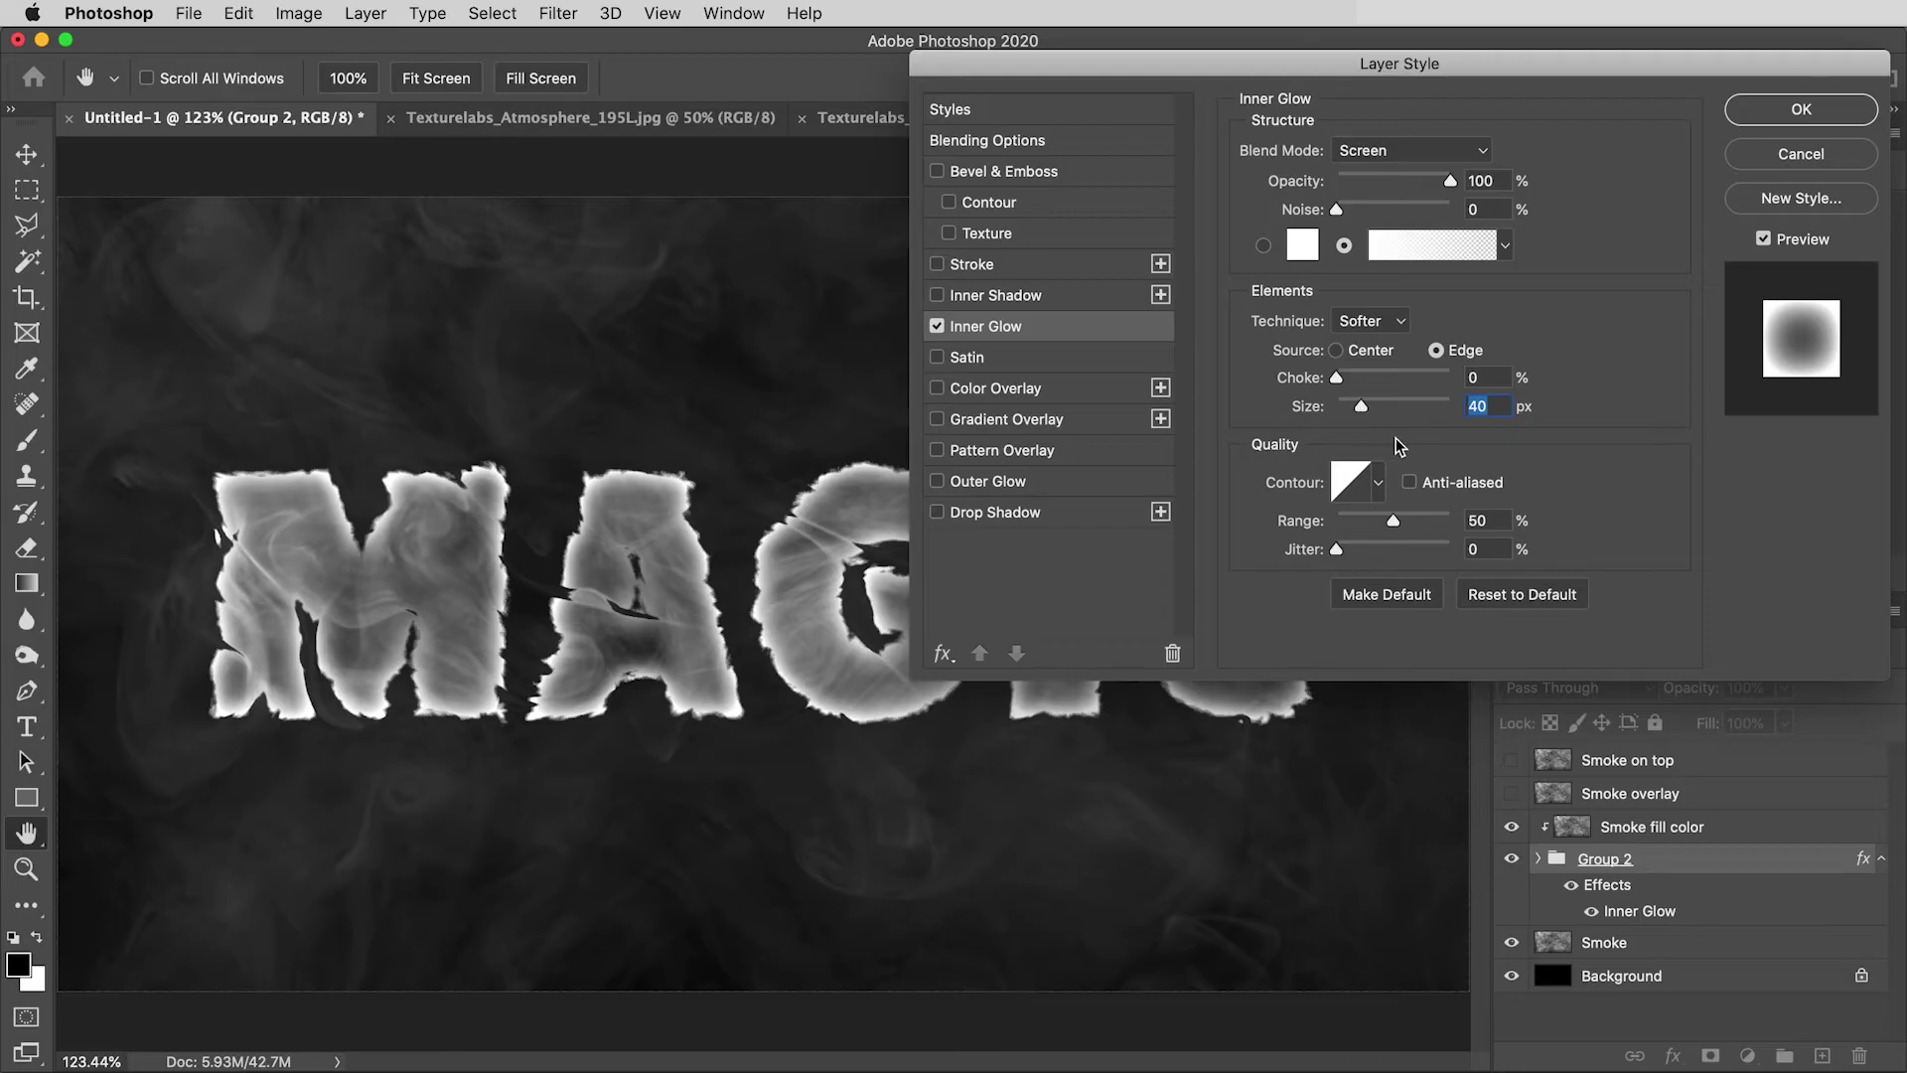
Add a gradient Outer Glow at 55% opacity with a 200 px size.
click(965, 481)
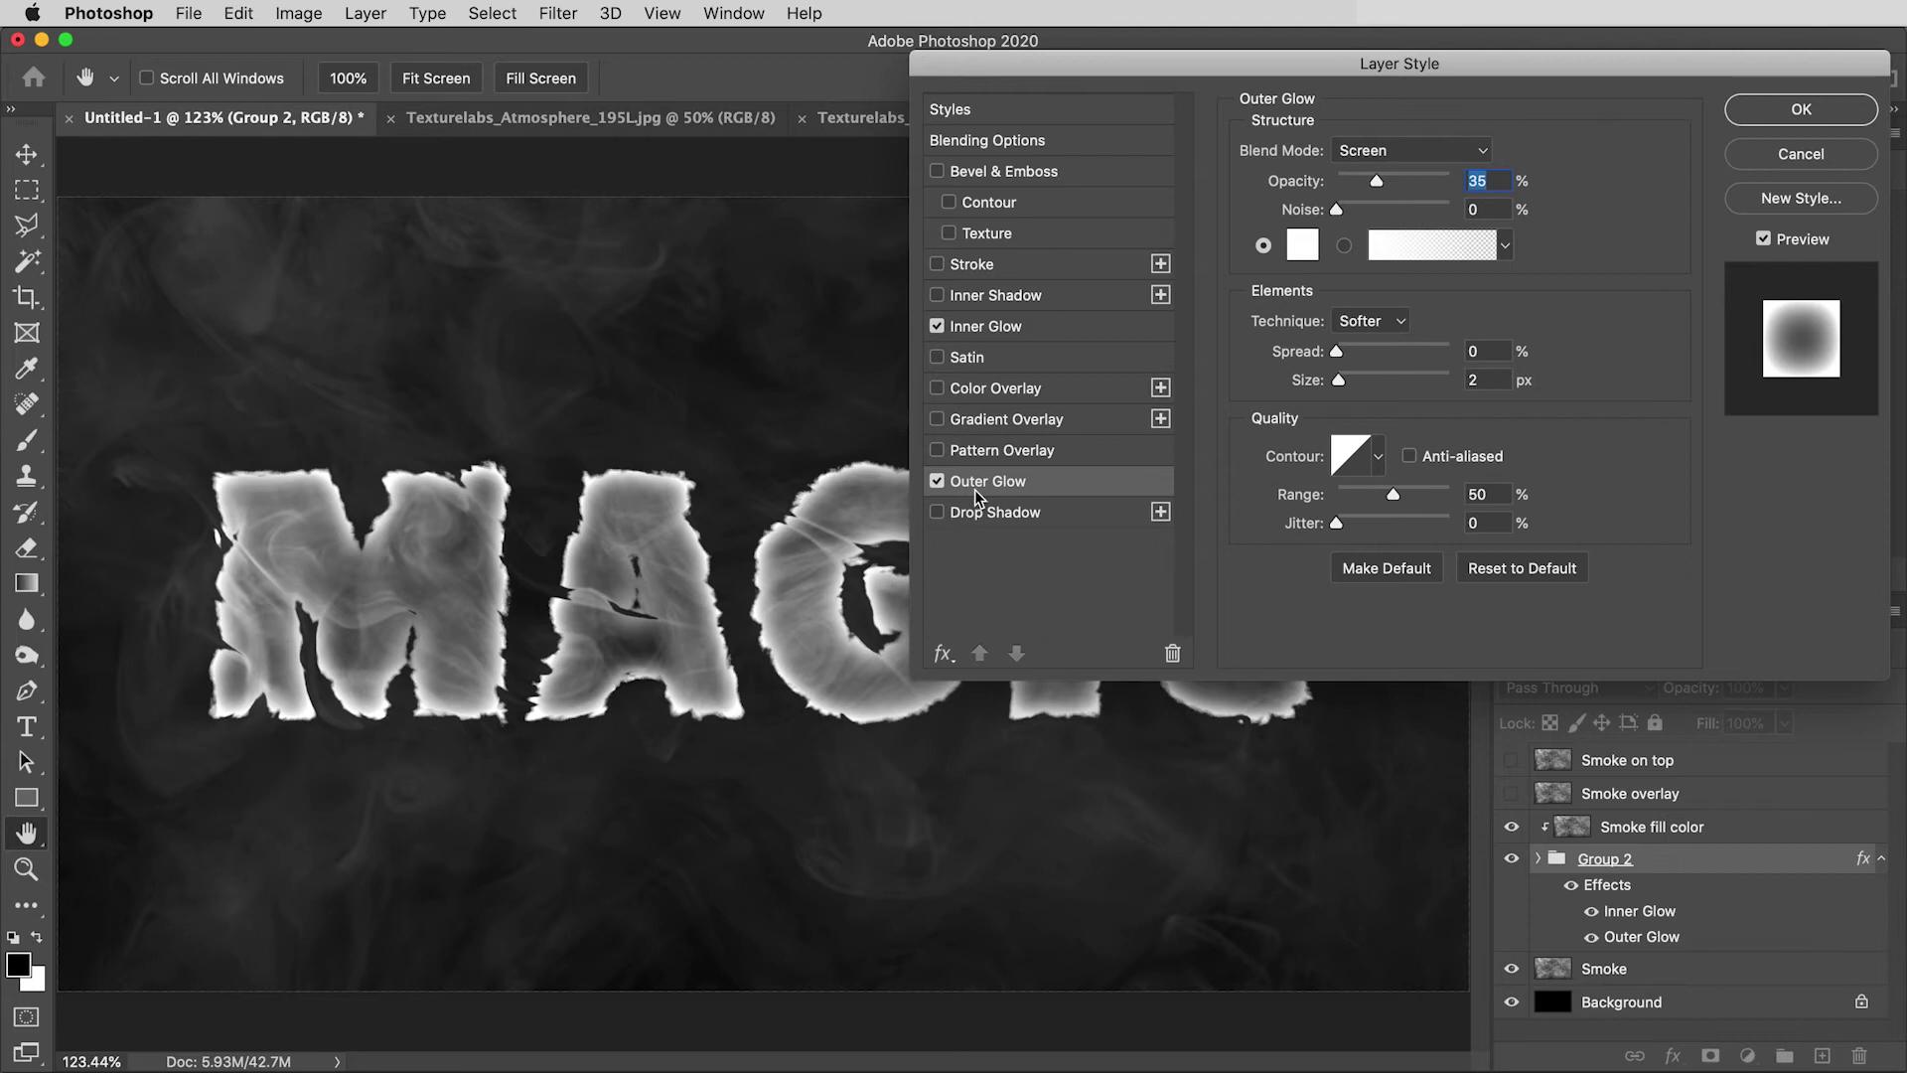
click(1547, 566)
drag(1378, 180, 1394, 184)
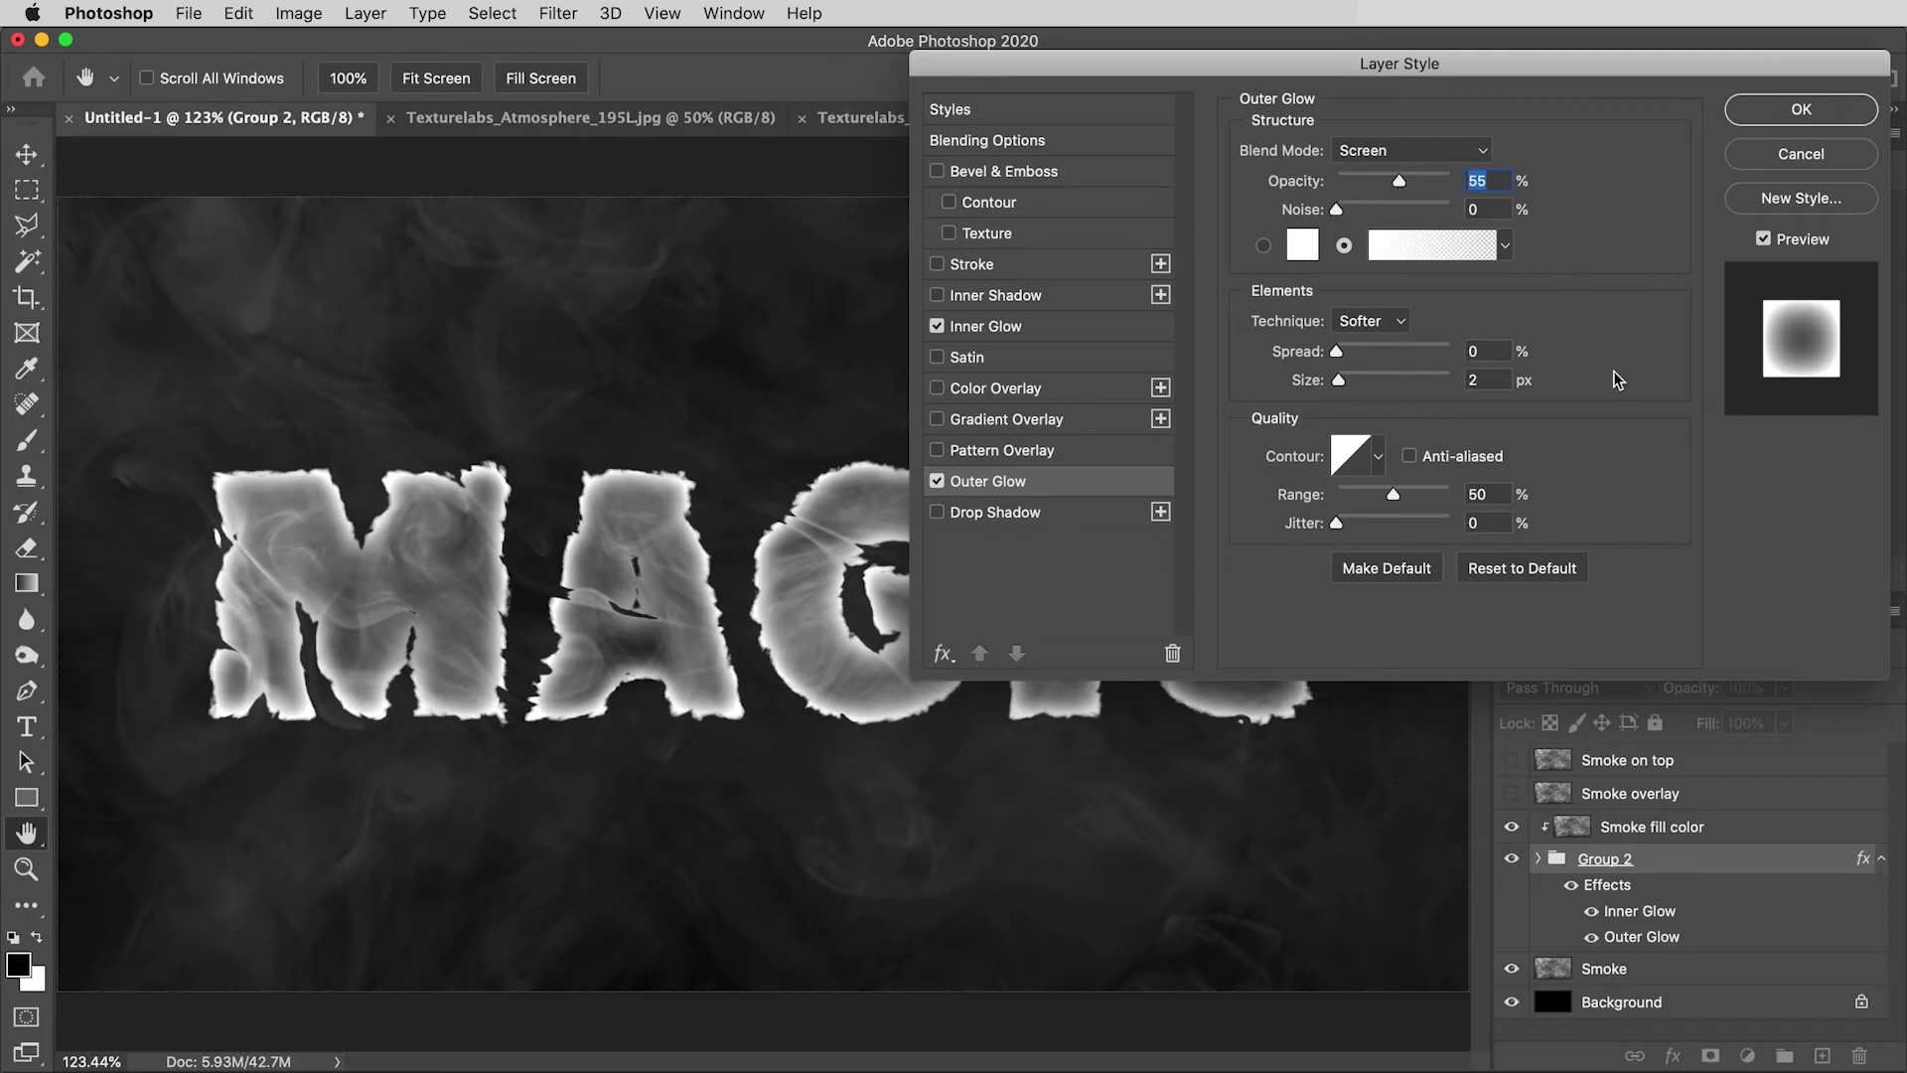
drag(1359, 384, 1434, 389)
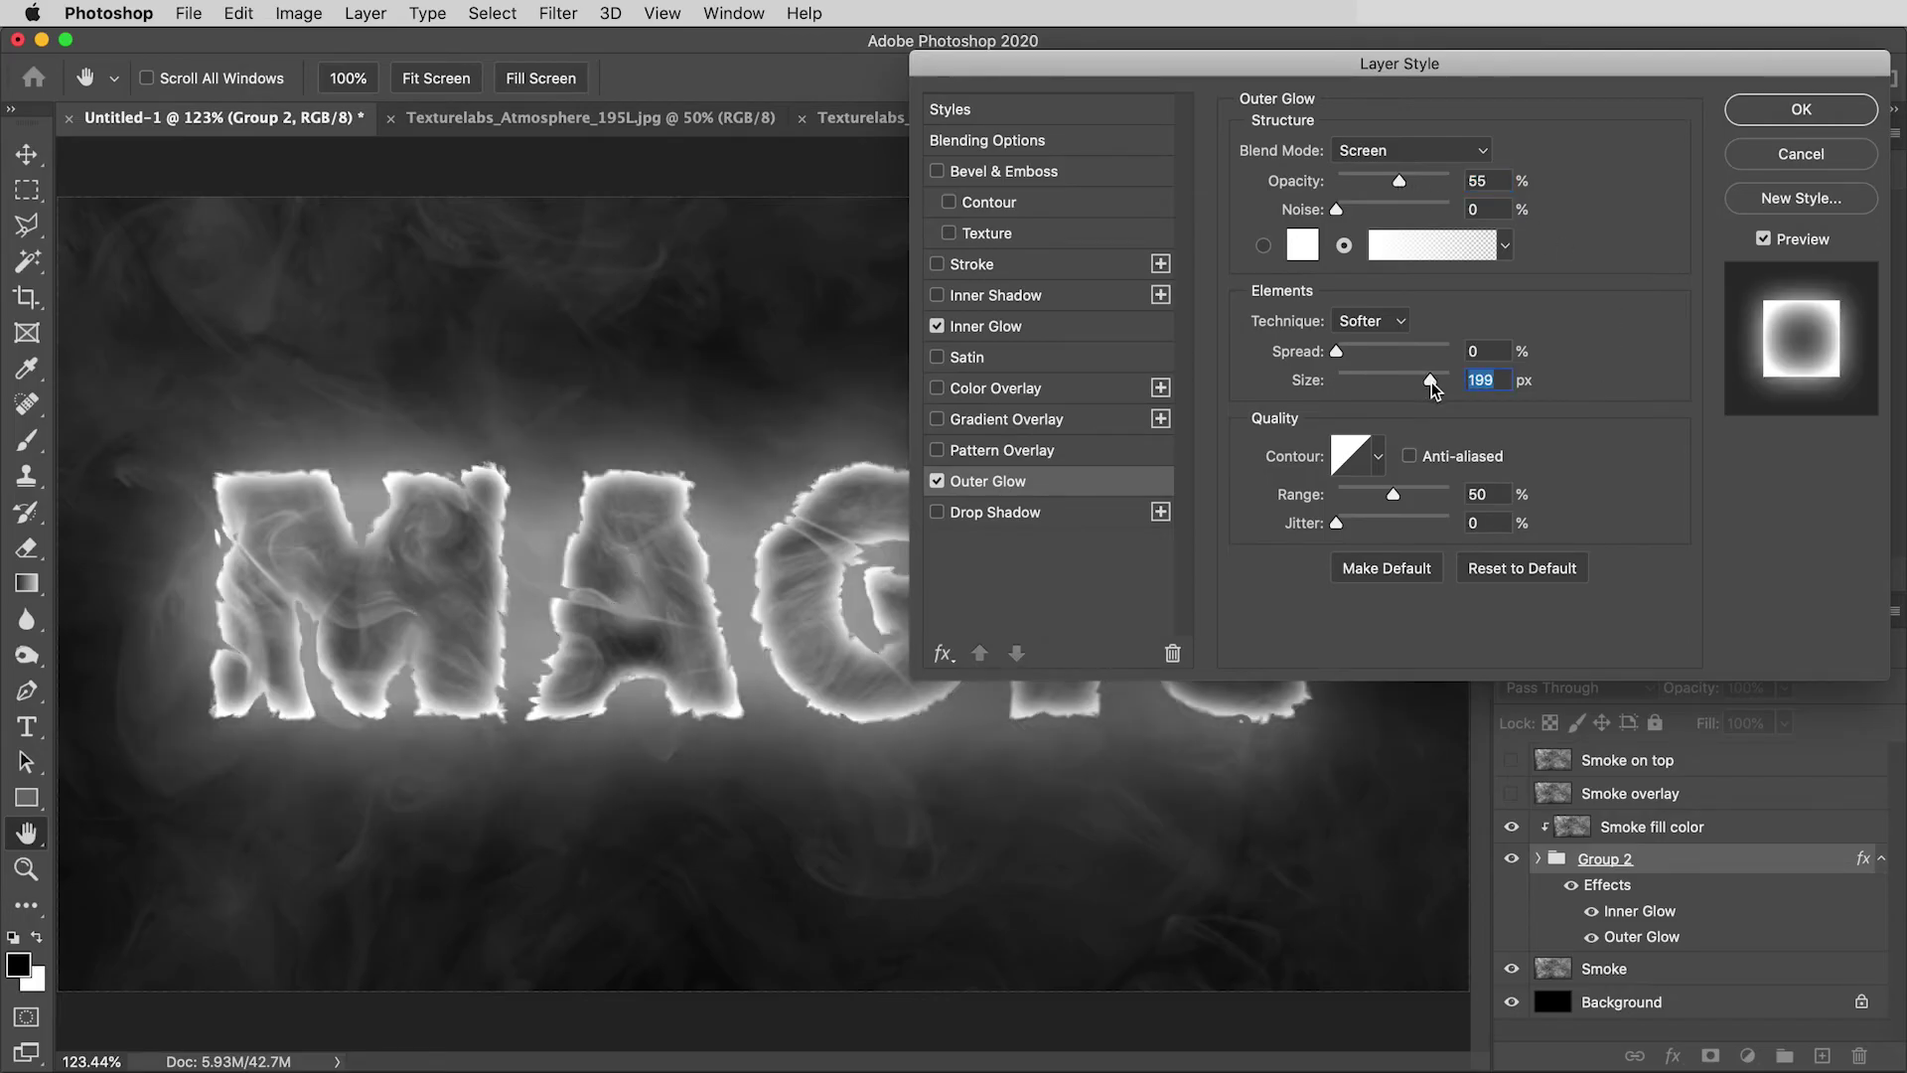
text(200)
Add a 100% Inner Shadow at -90° with distance about 50, size 250 and a curved contour.
click(978, 310)
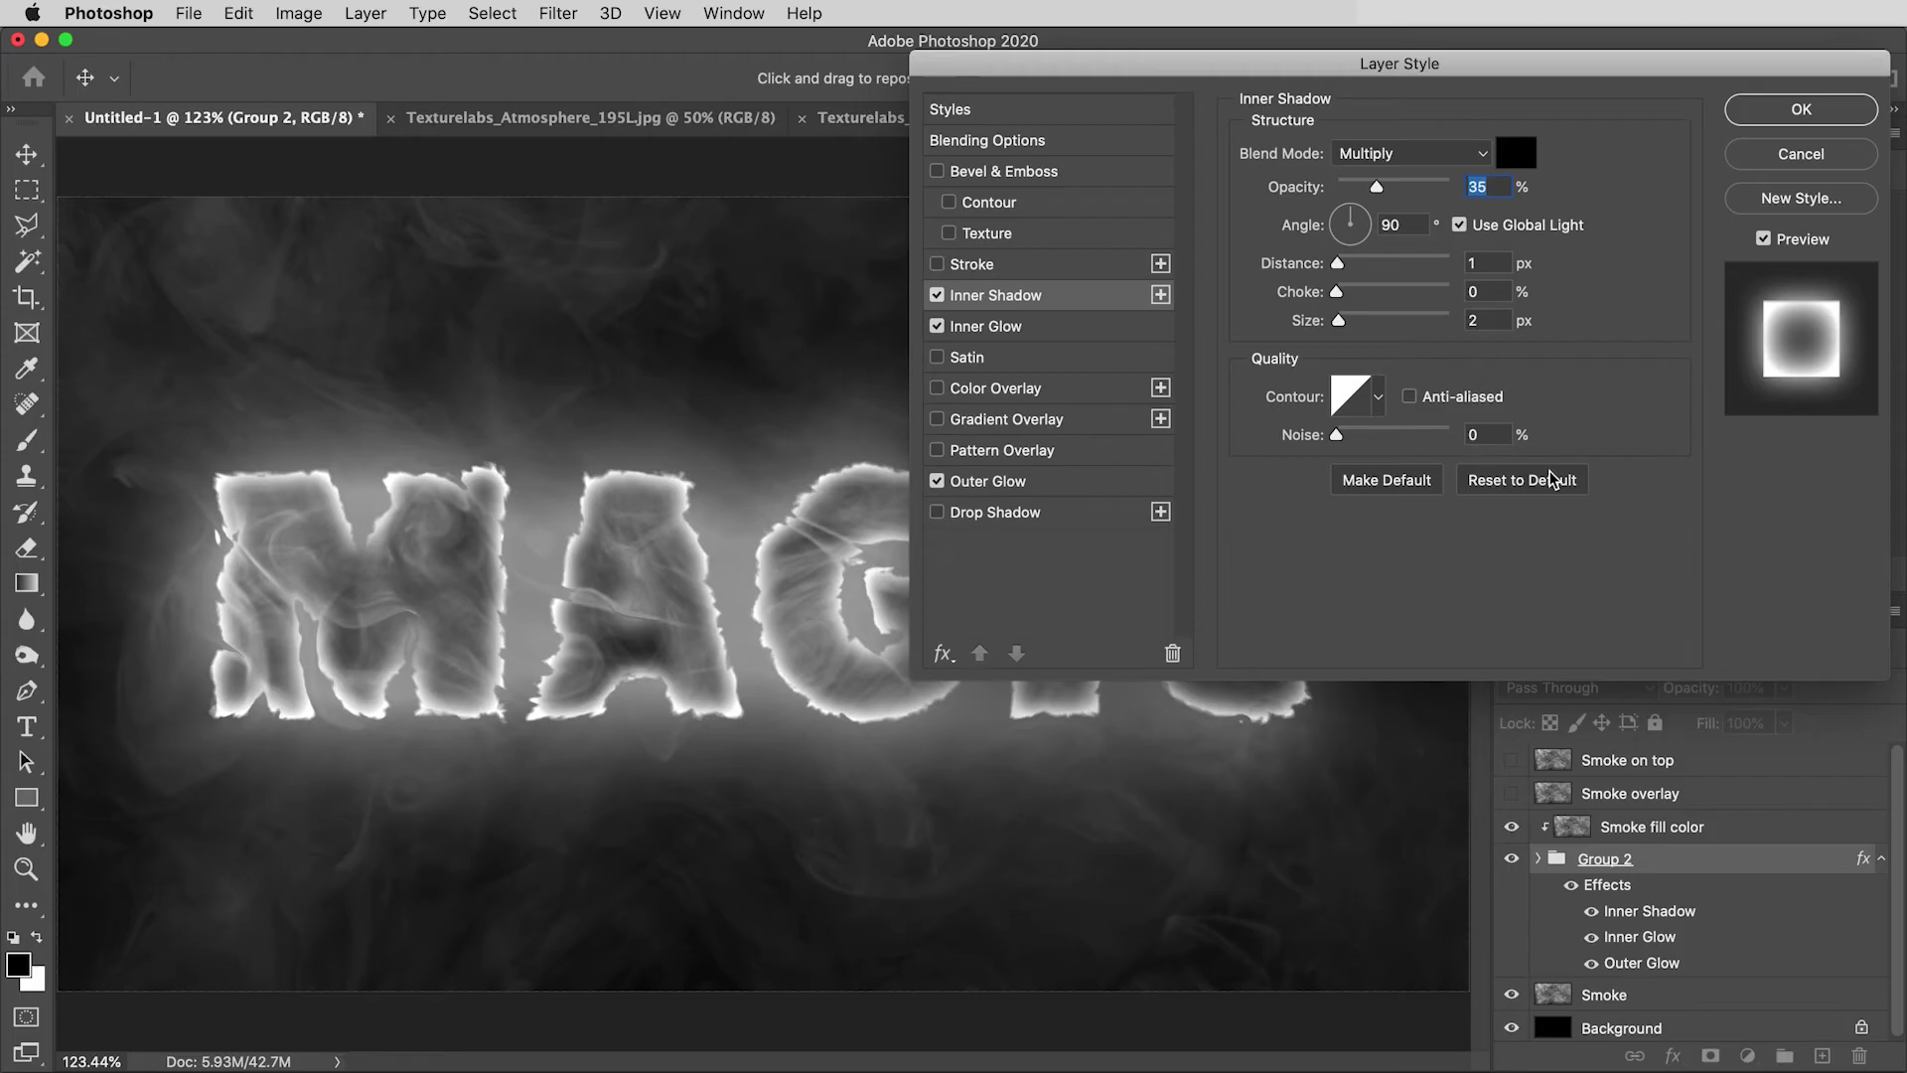
drag(1378, 187, 1481, 201)
mouse_move(1336, 263)
mouse_down()
mouse_move(1400, 274)
mouse_move(1352, 248)
mouse_up()
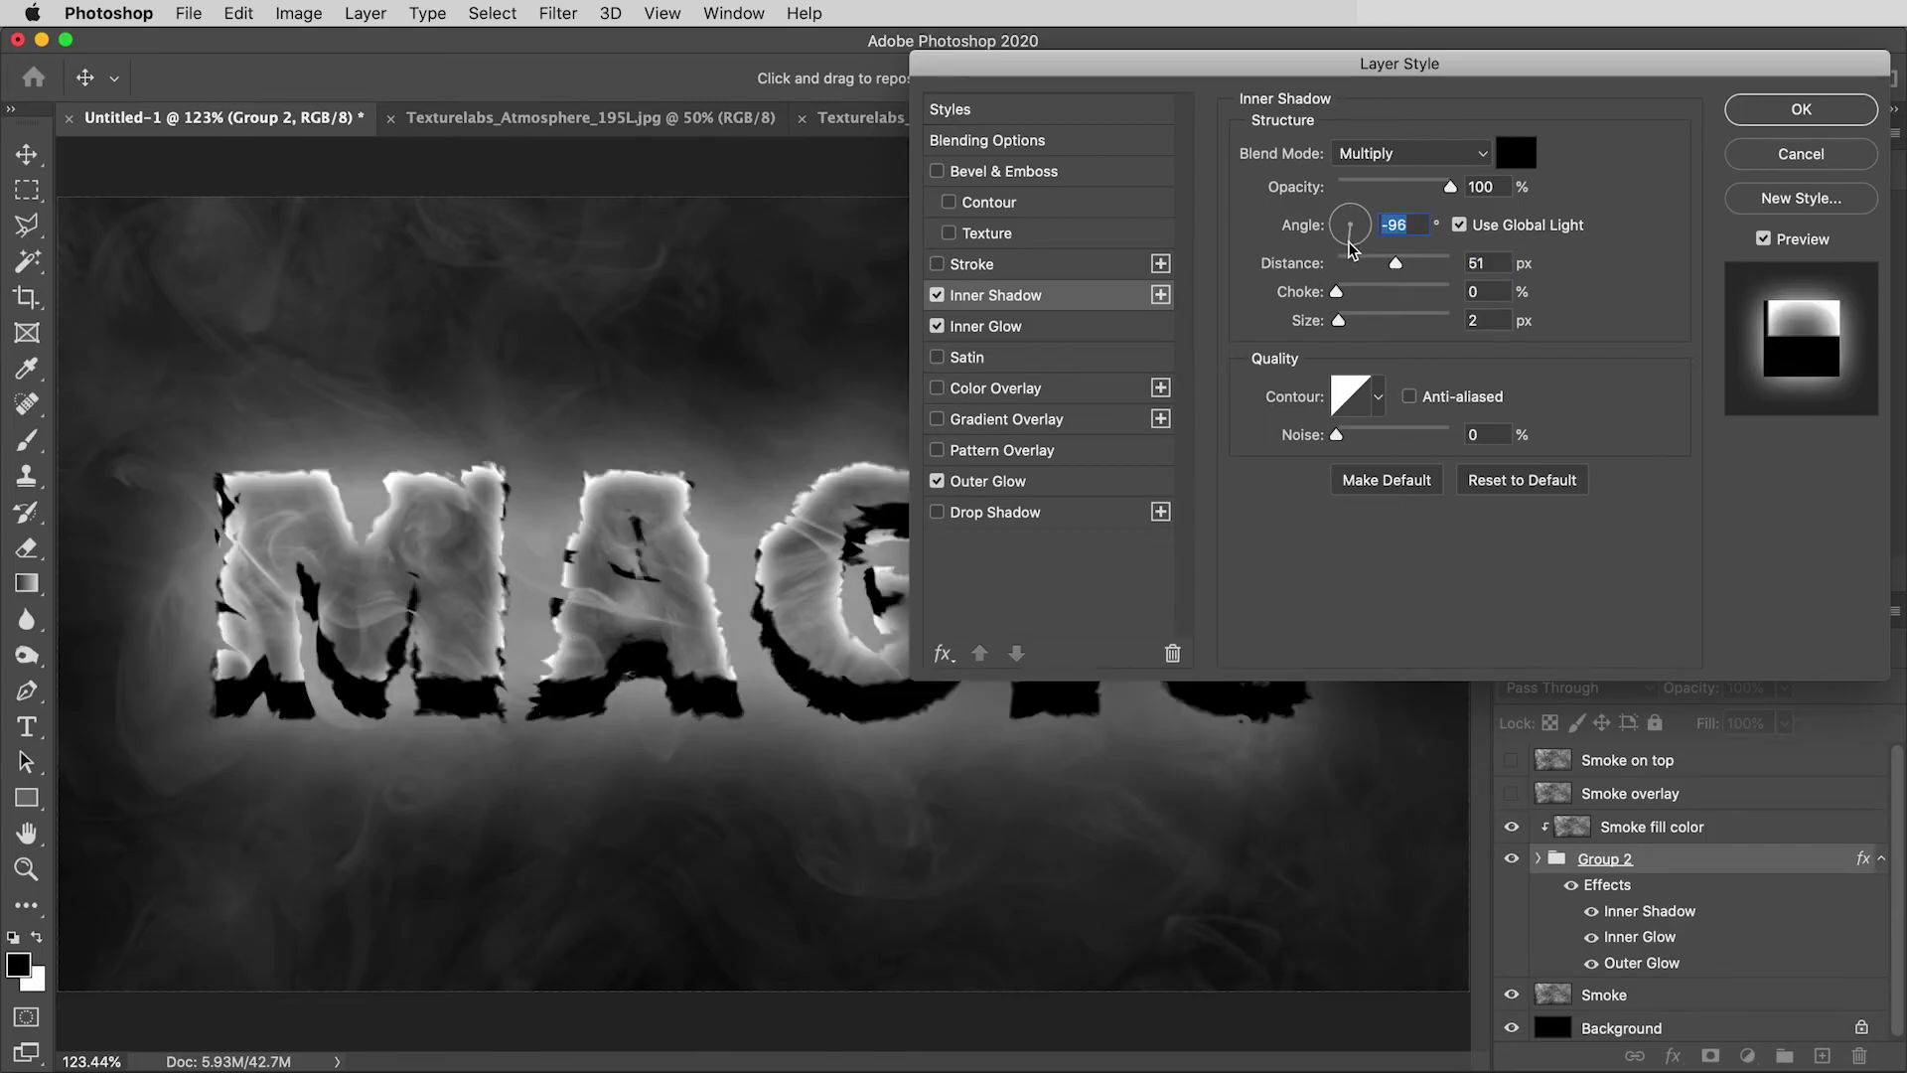
text(-90)
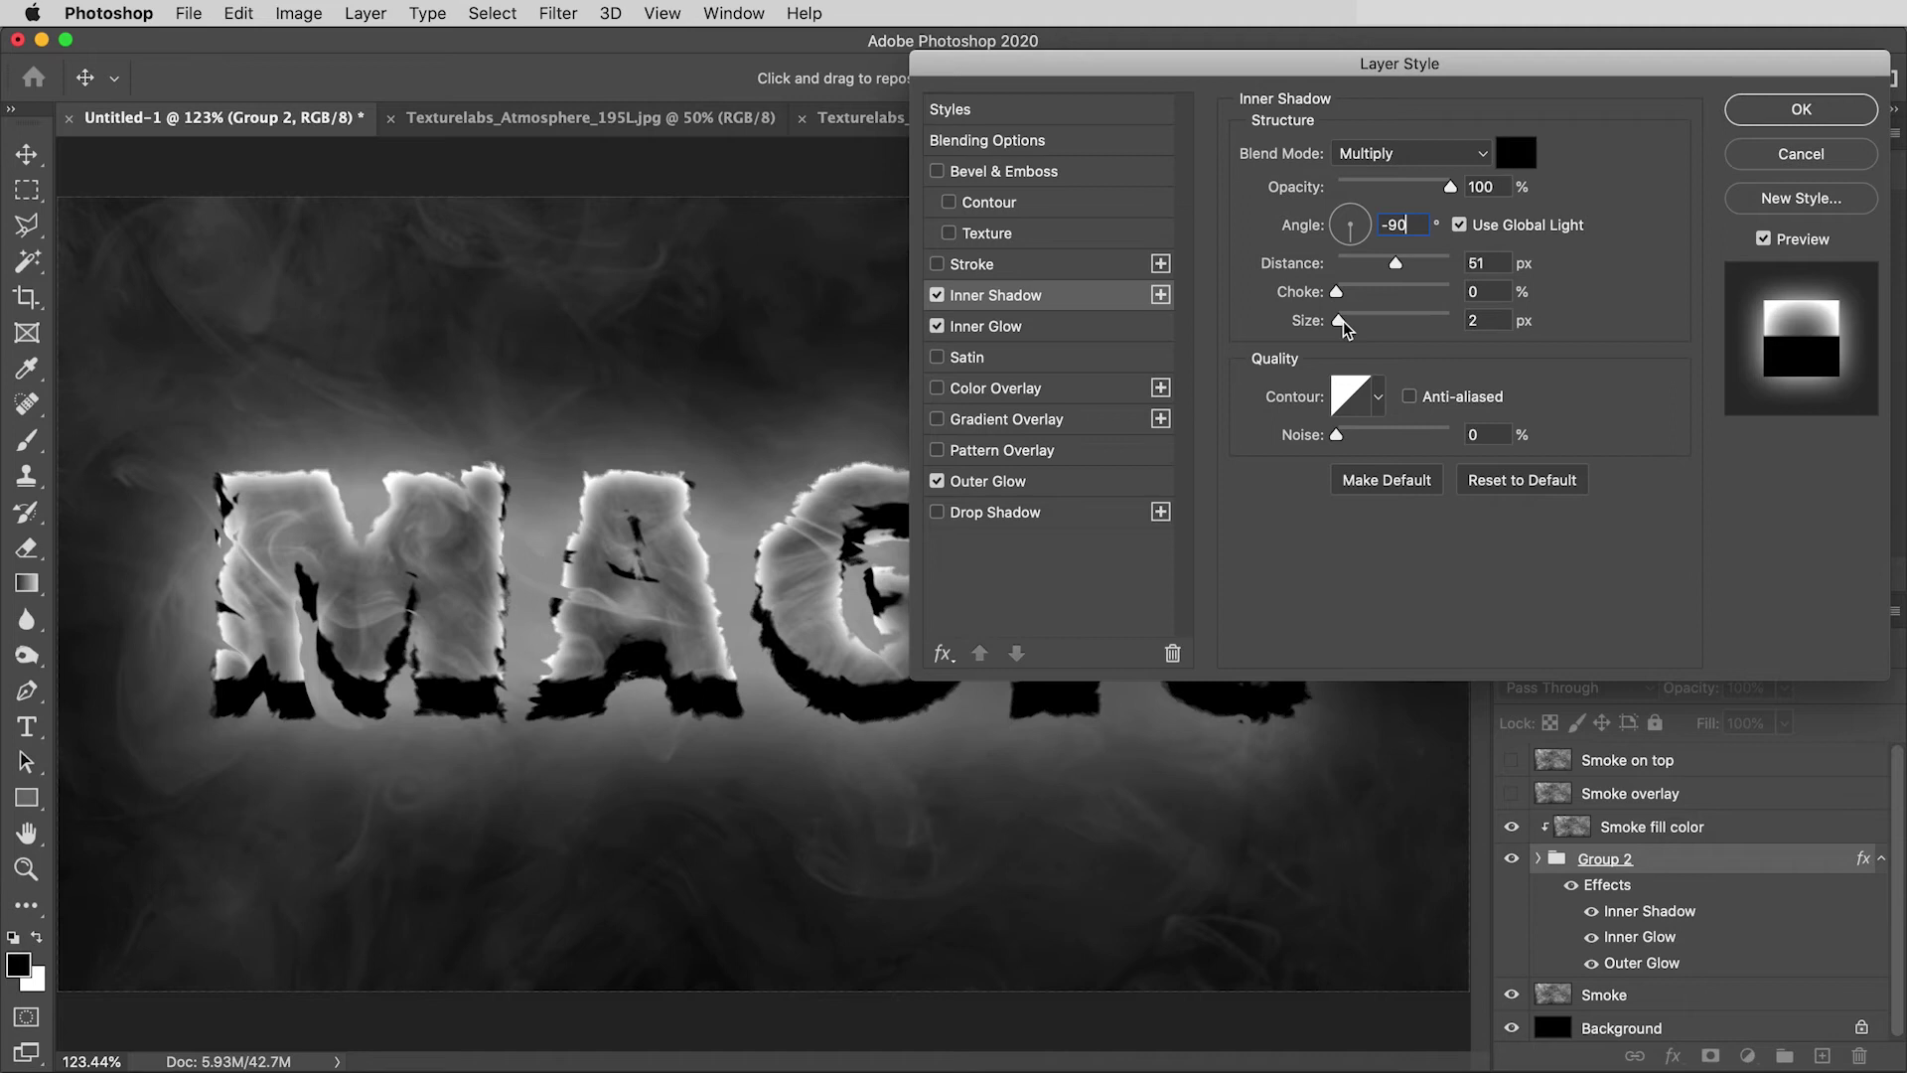
drag(1342, 320, 1458, 343)
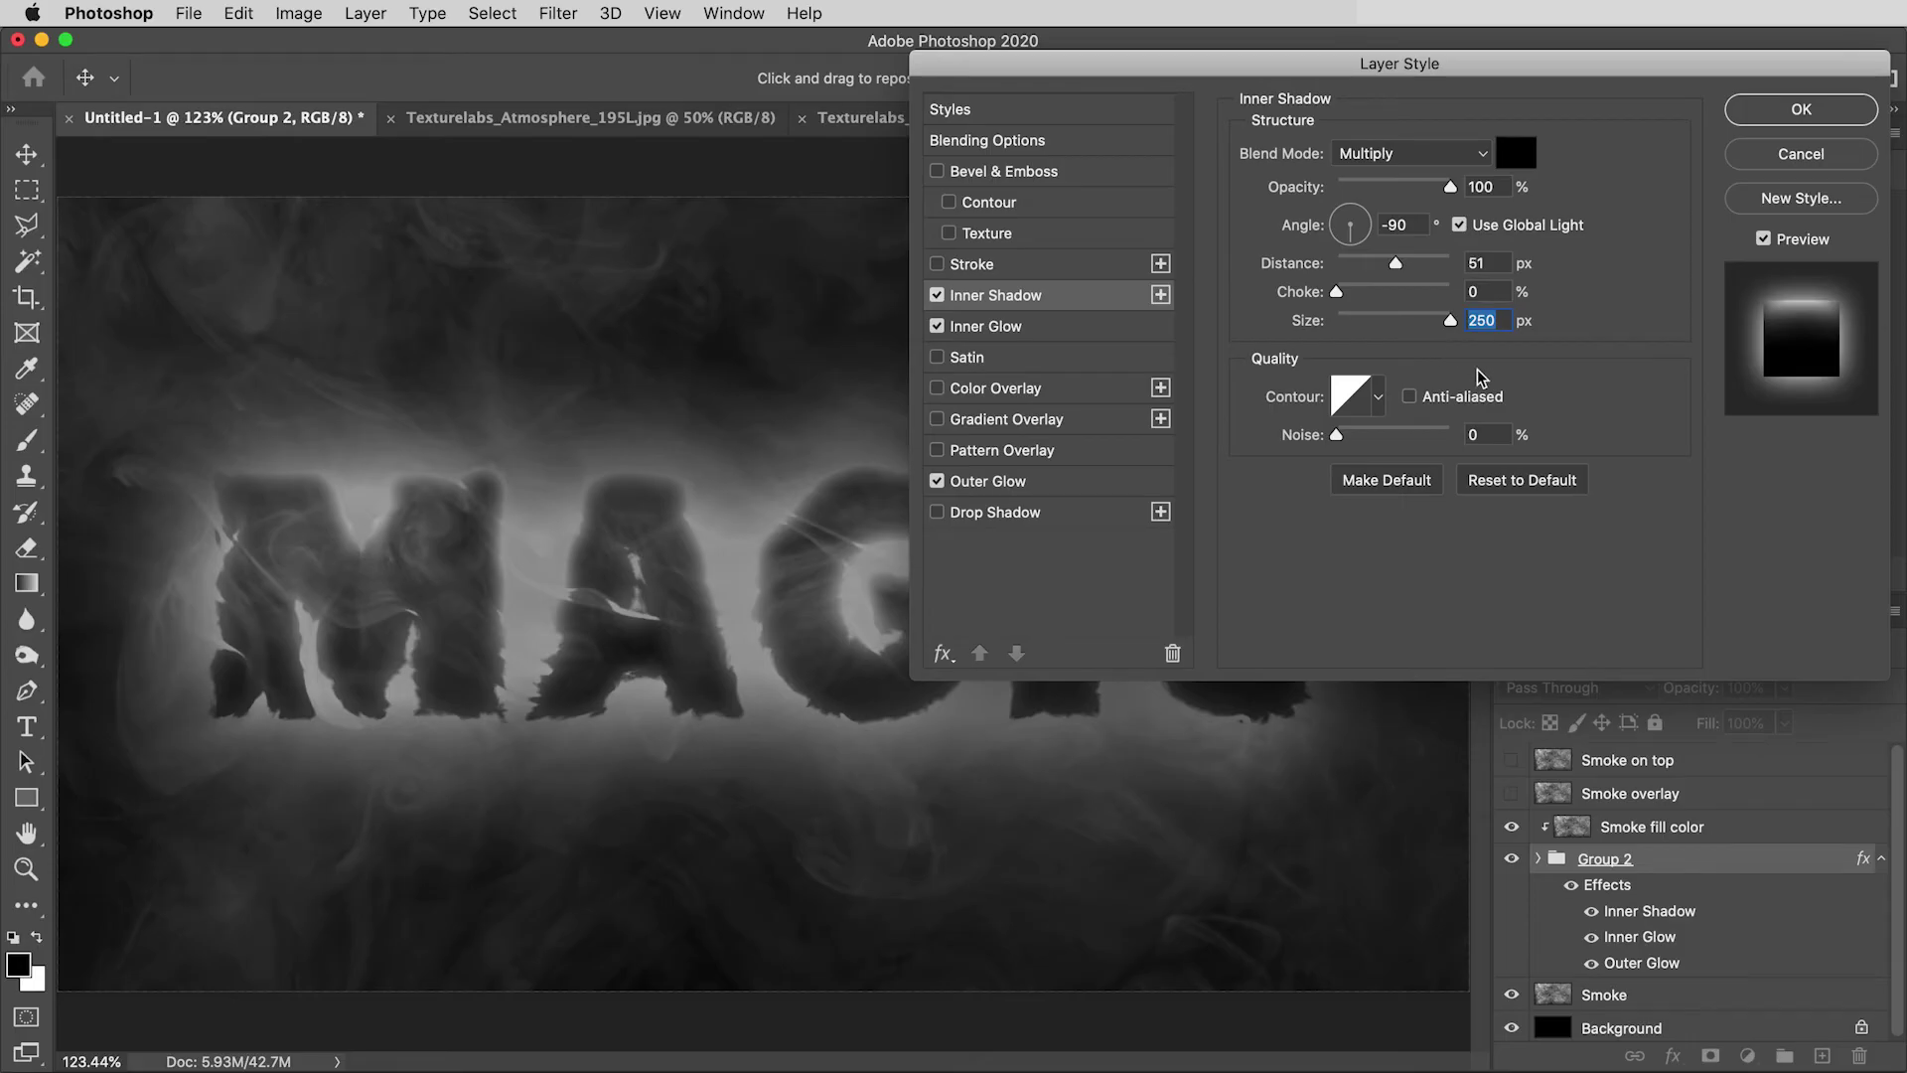
click(1380, 397)
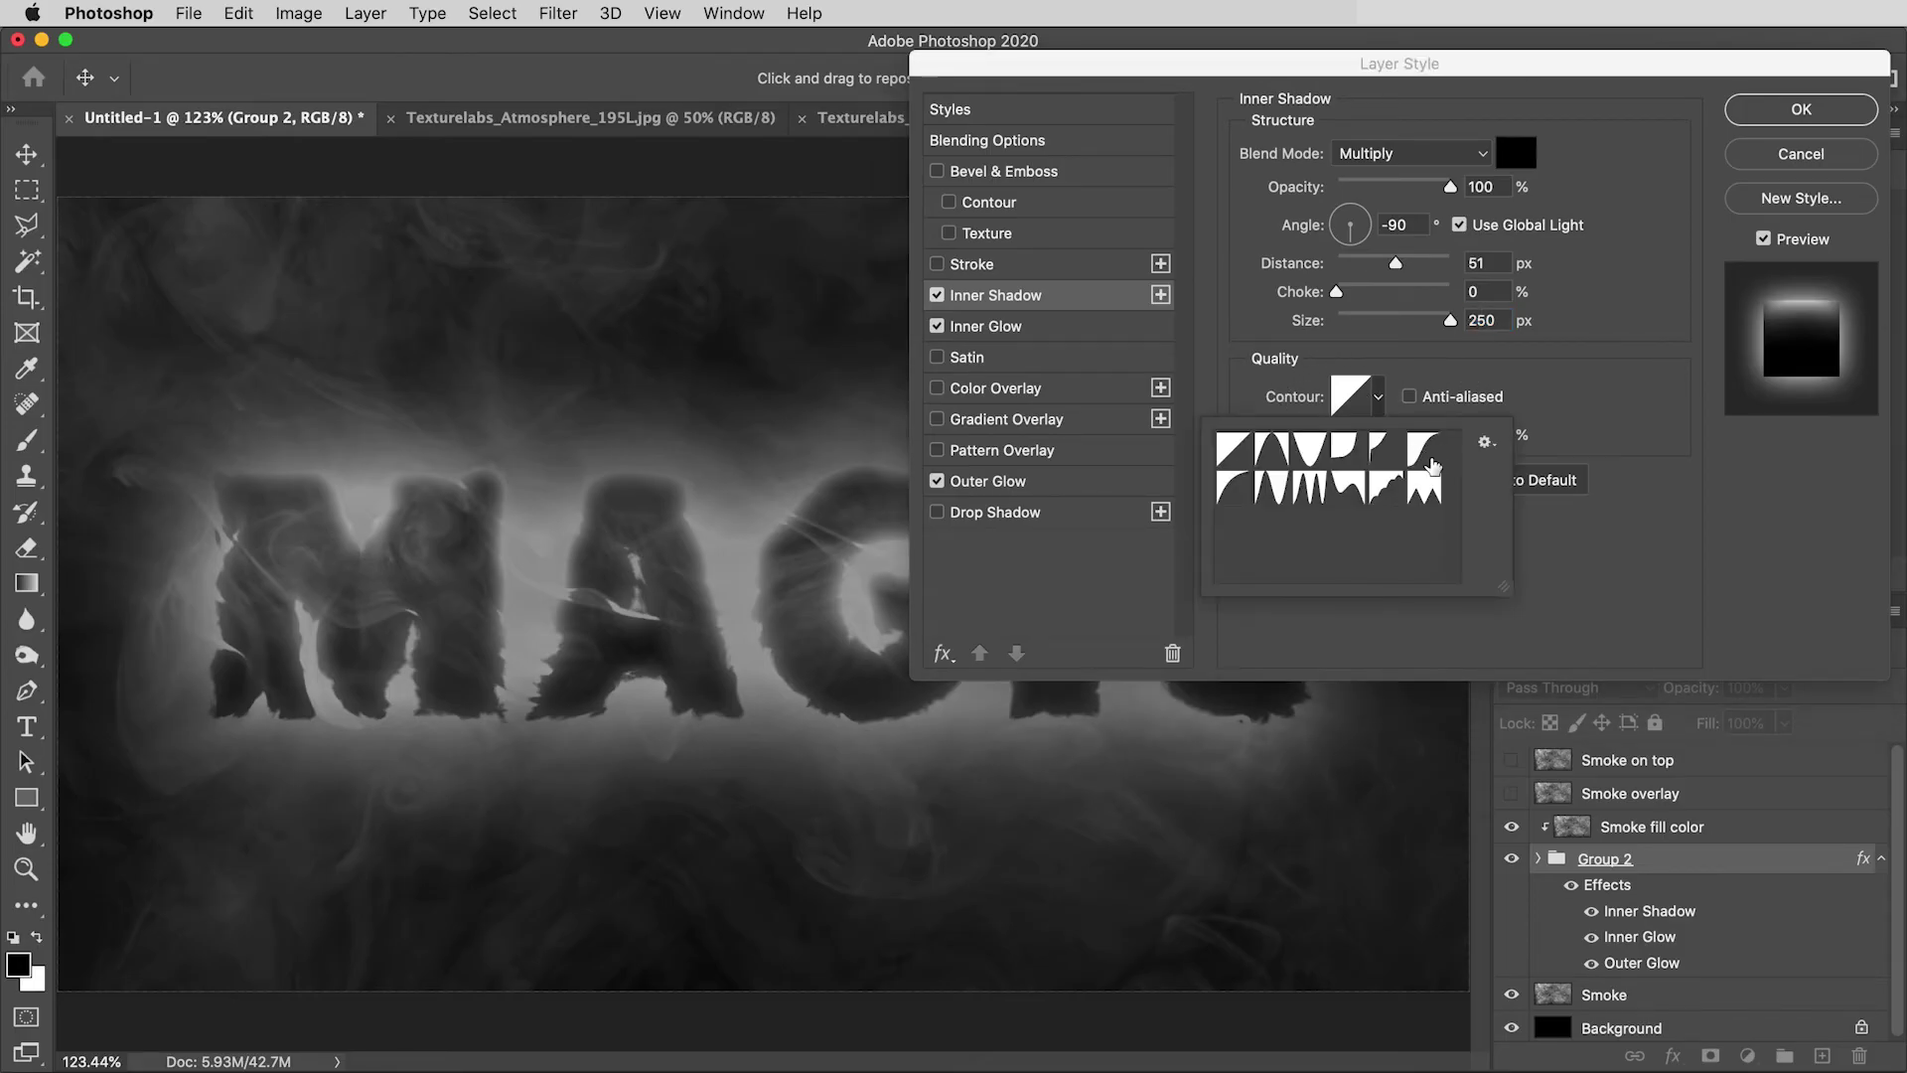
click(1426, 455)
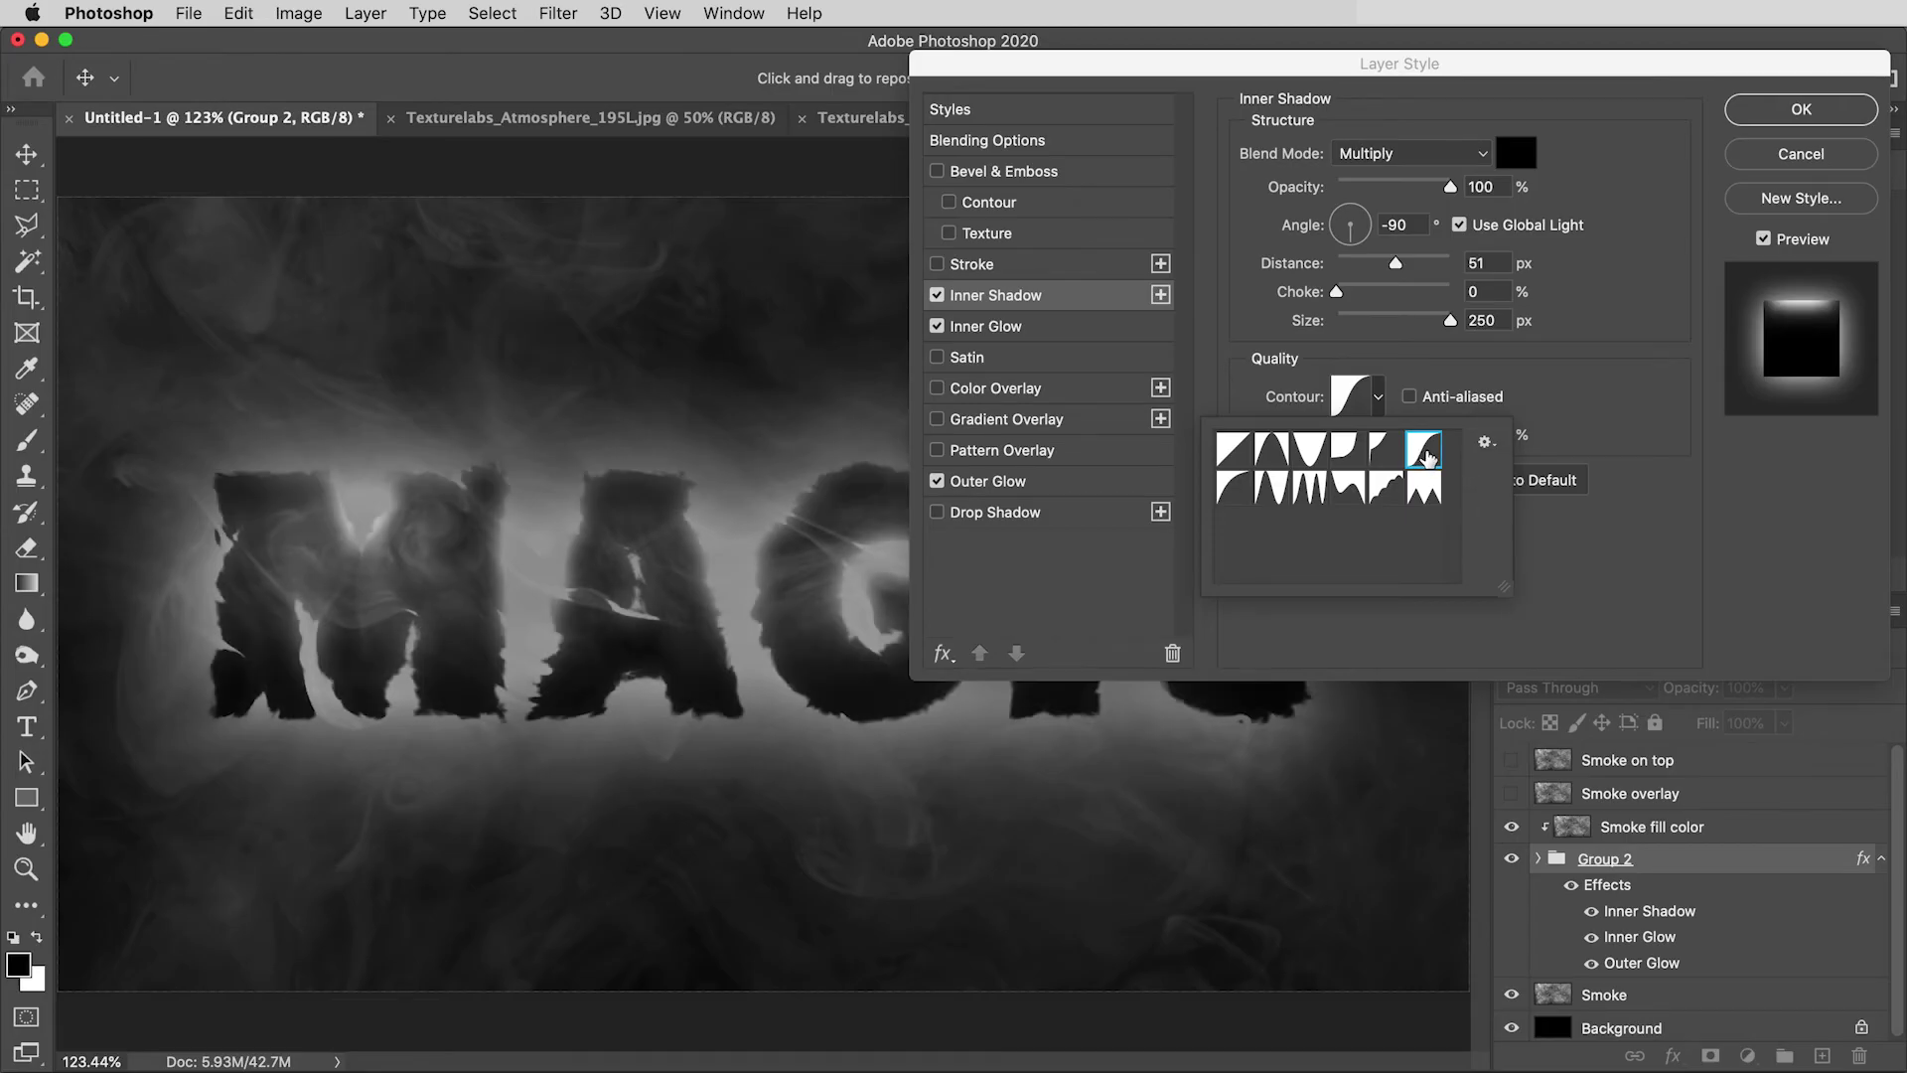
click(1656, 419)
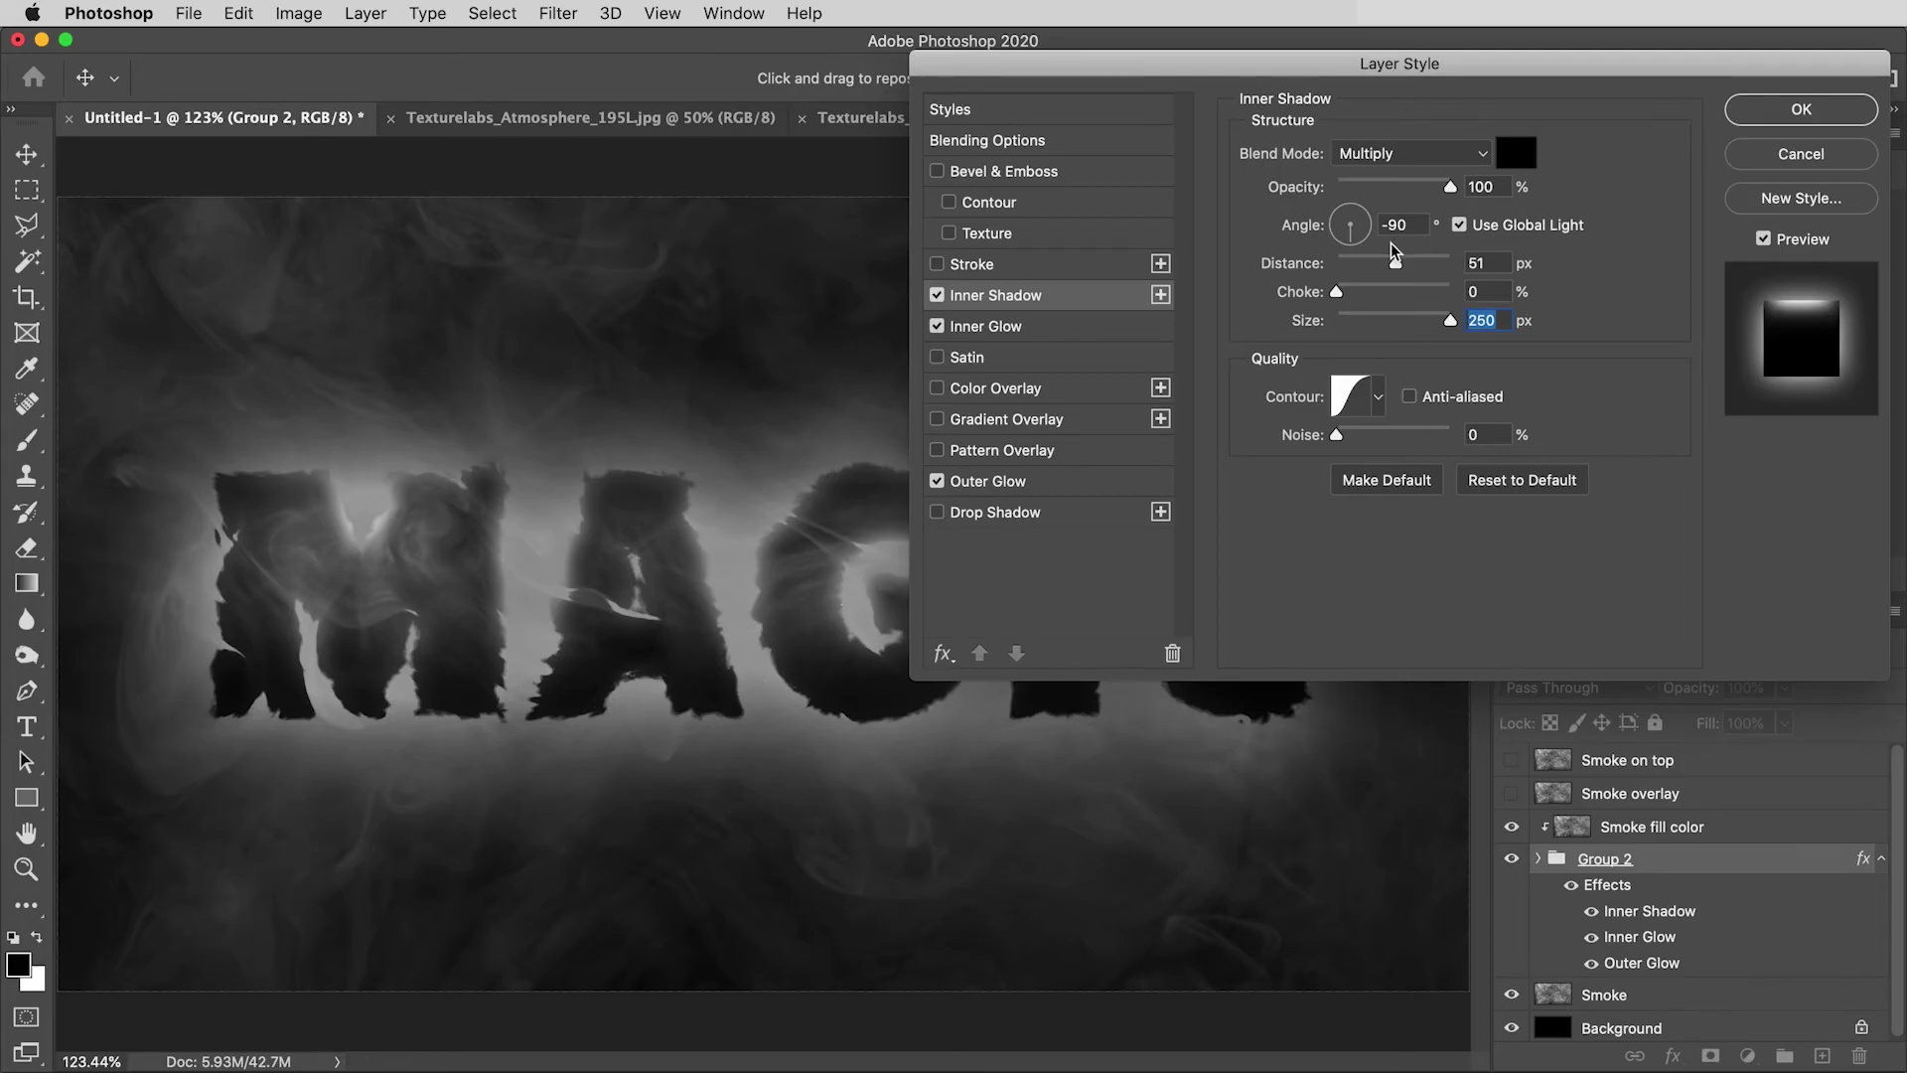
mouse_move(1395, 256)
mouse_down()
mouse_move(1370, 268)
mouse_move(1400, 268)
mouse_up()
Confirm the Layer Style so Inner Shadow, Inner Glow and Outer Glow apply to Group 2.
click(1796, 110)
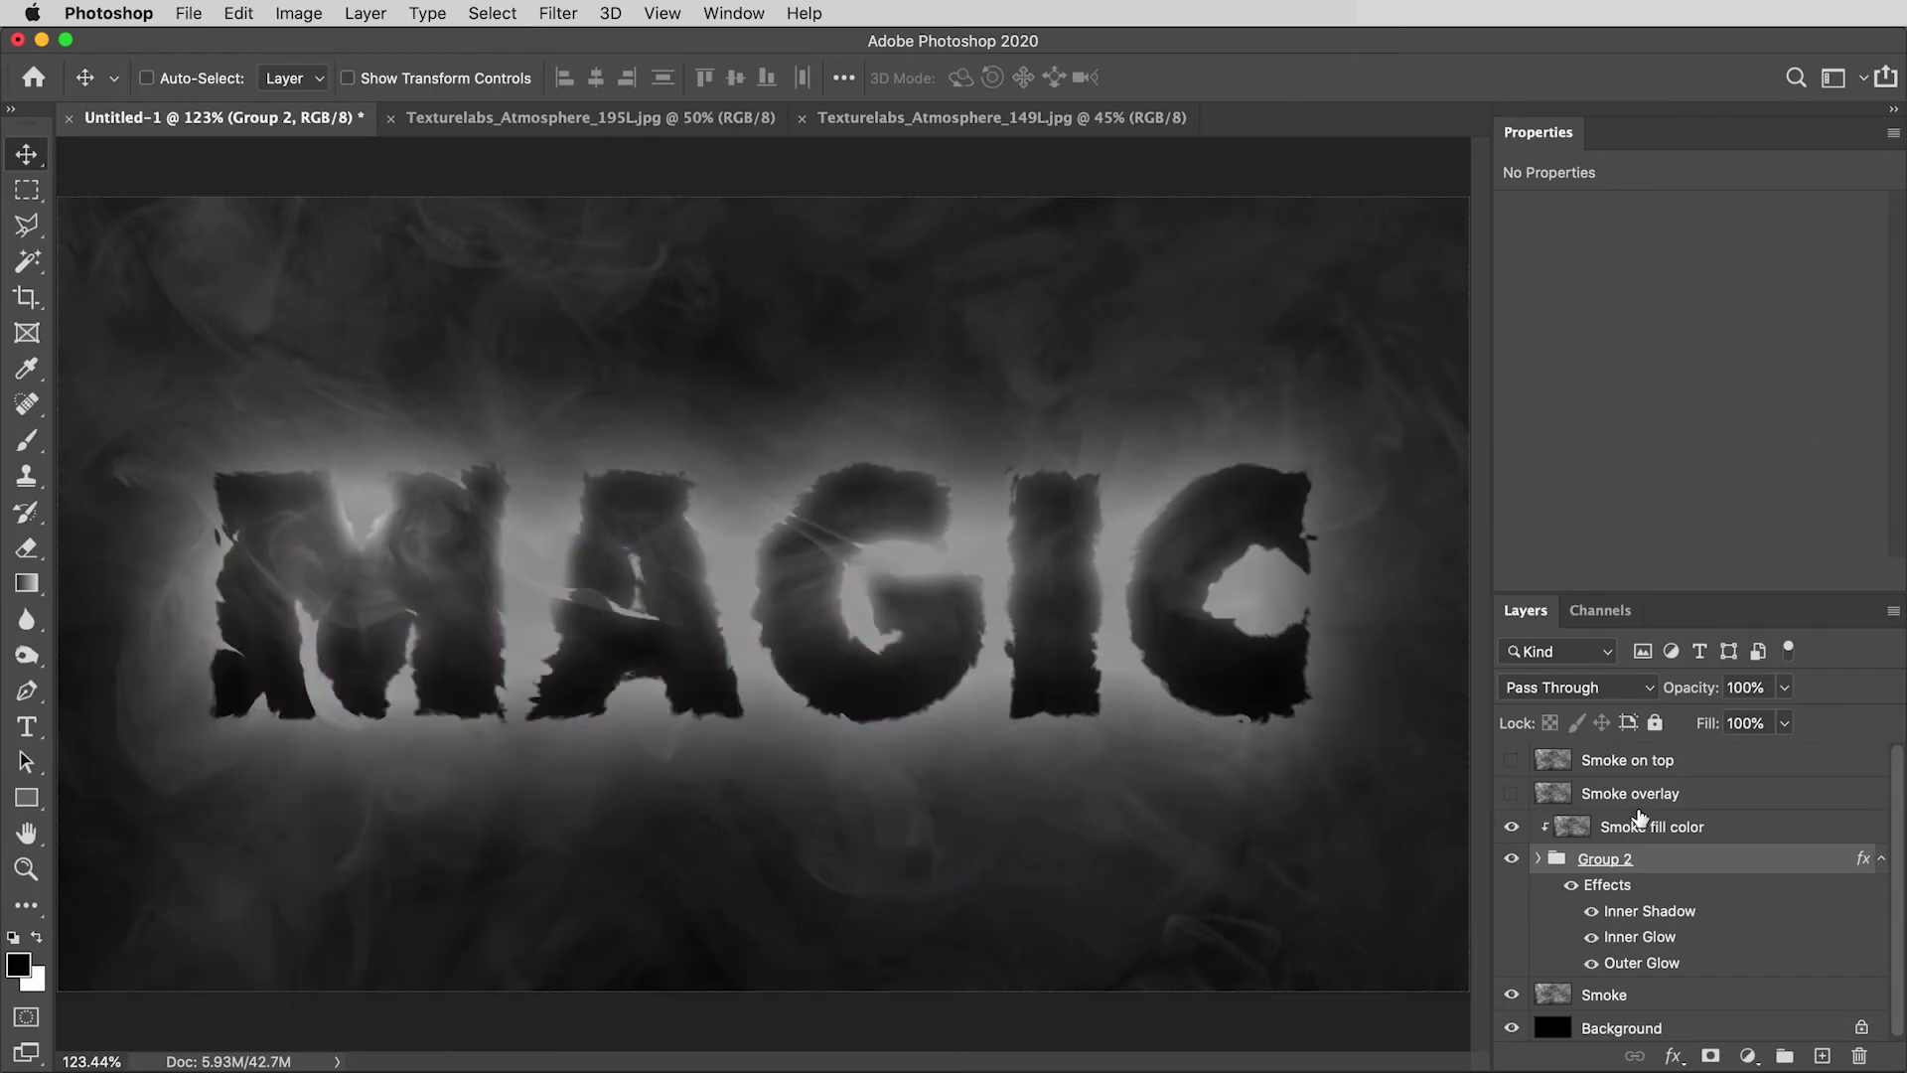
Make the Smoke overlay layer visible and set its blend mode to Overlay.
click(1512, 794)
click(1555, 793)
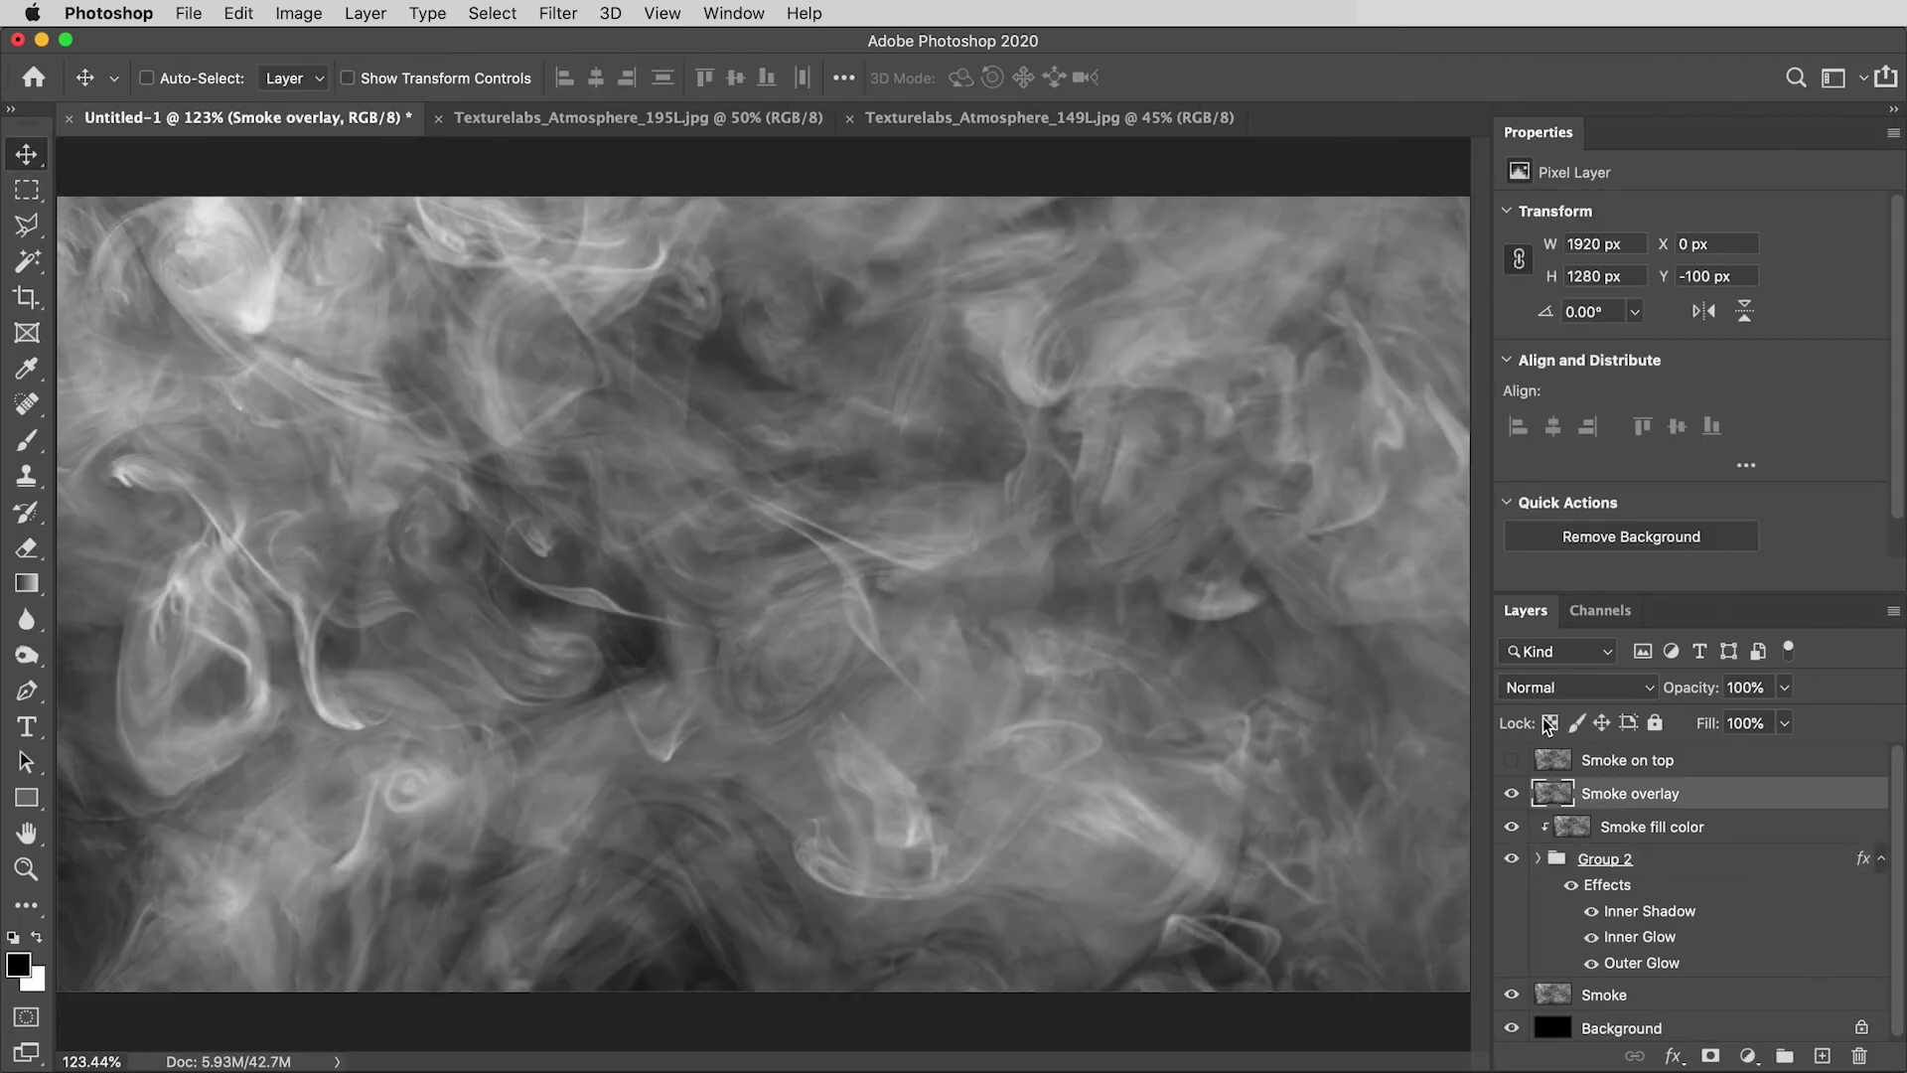
click(1556, 688)
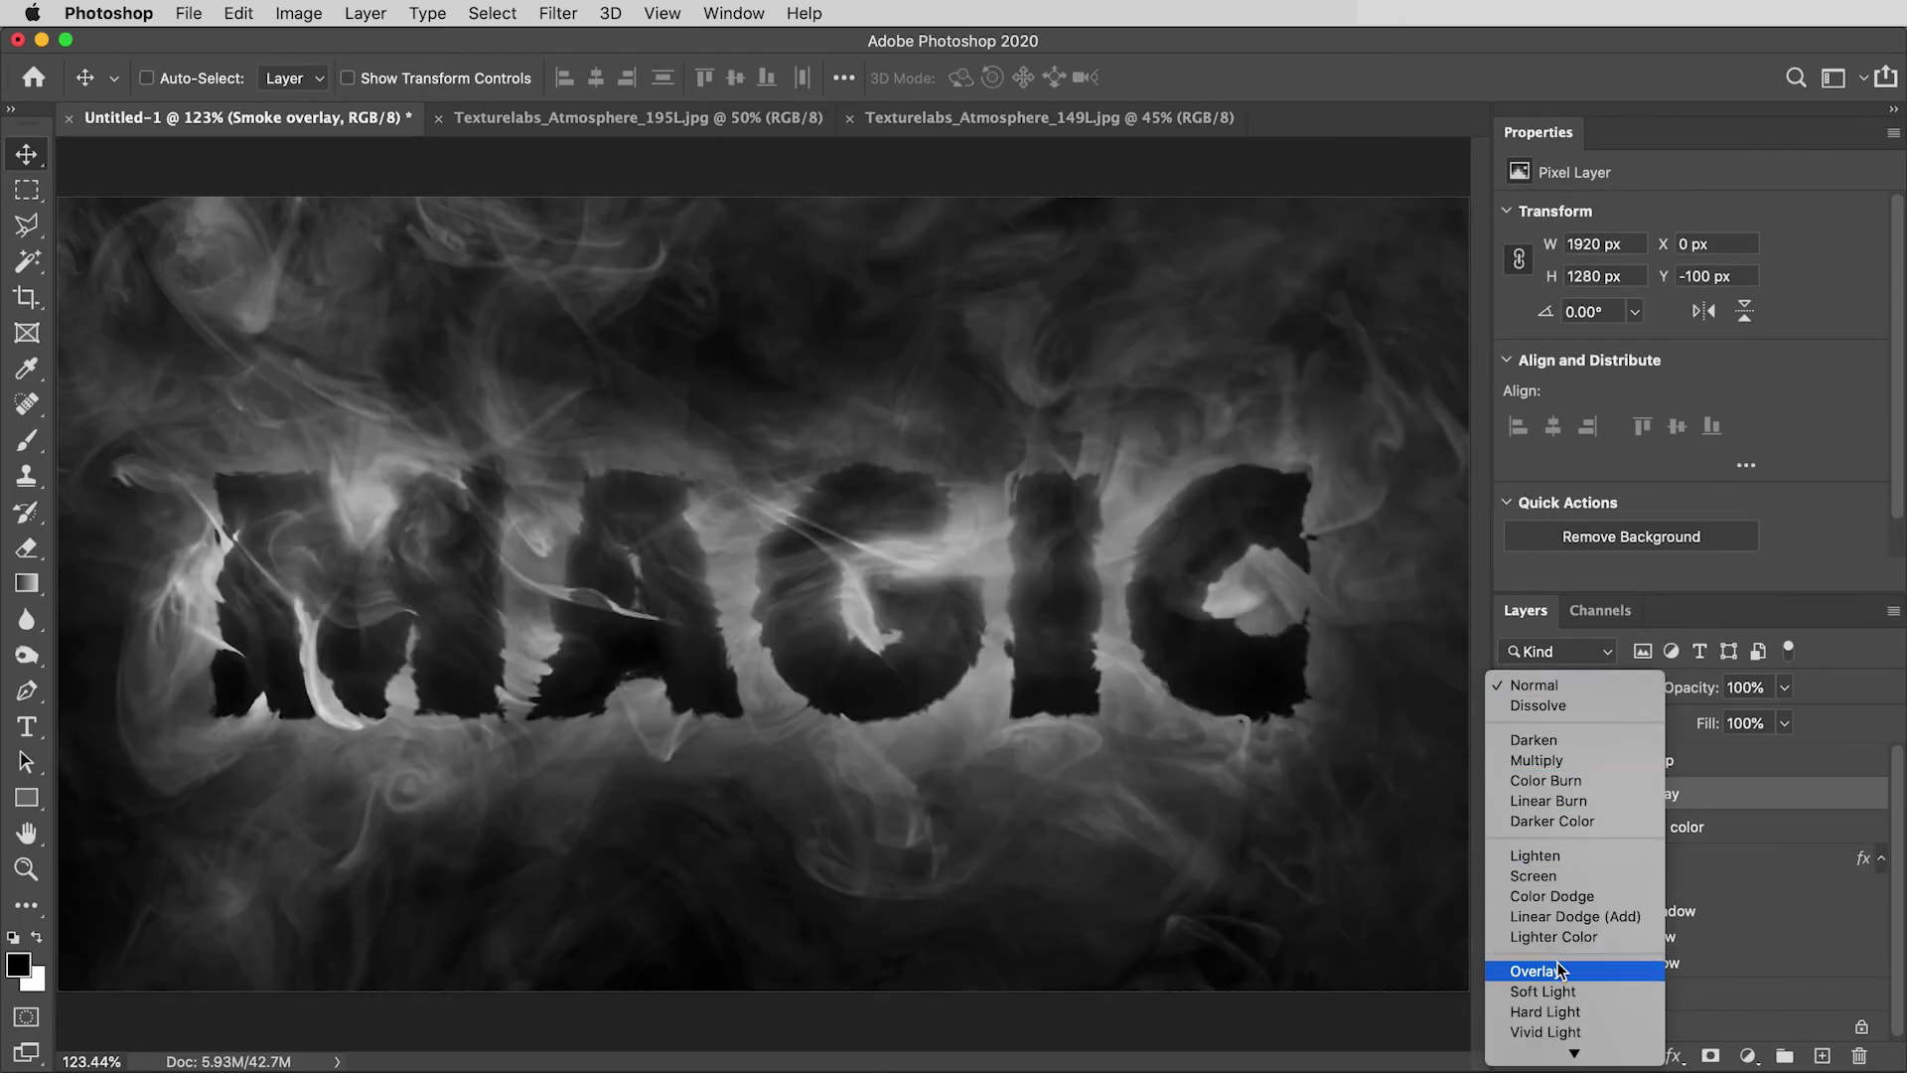
click(1560, 972)
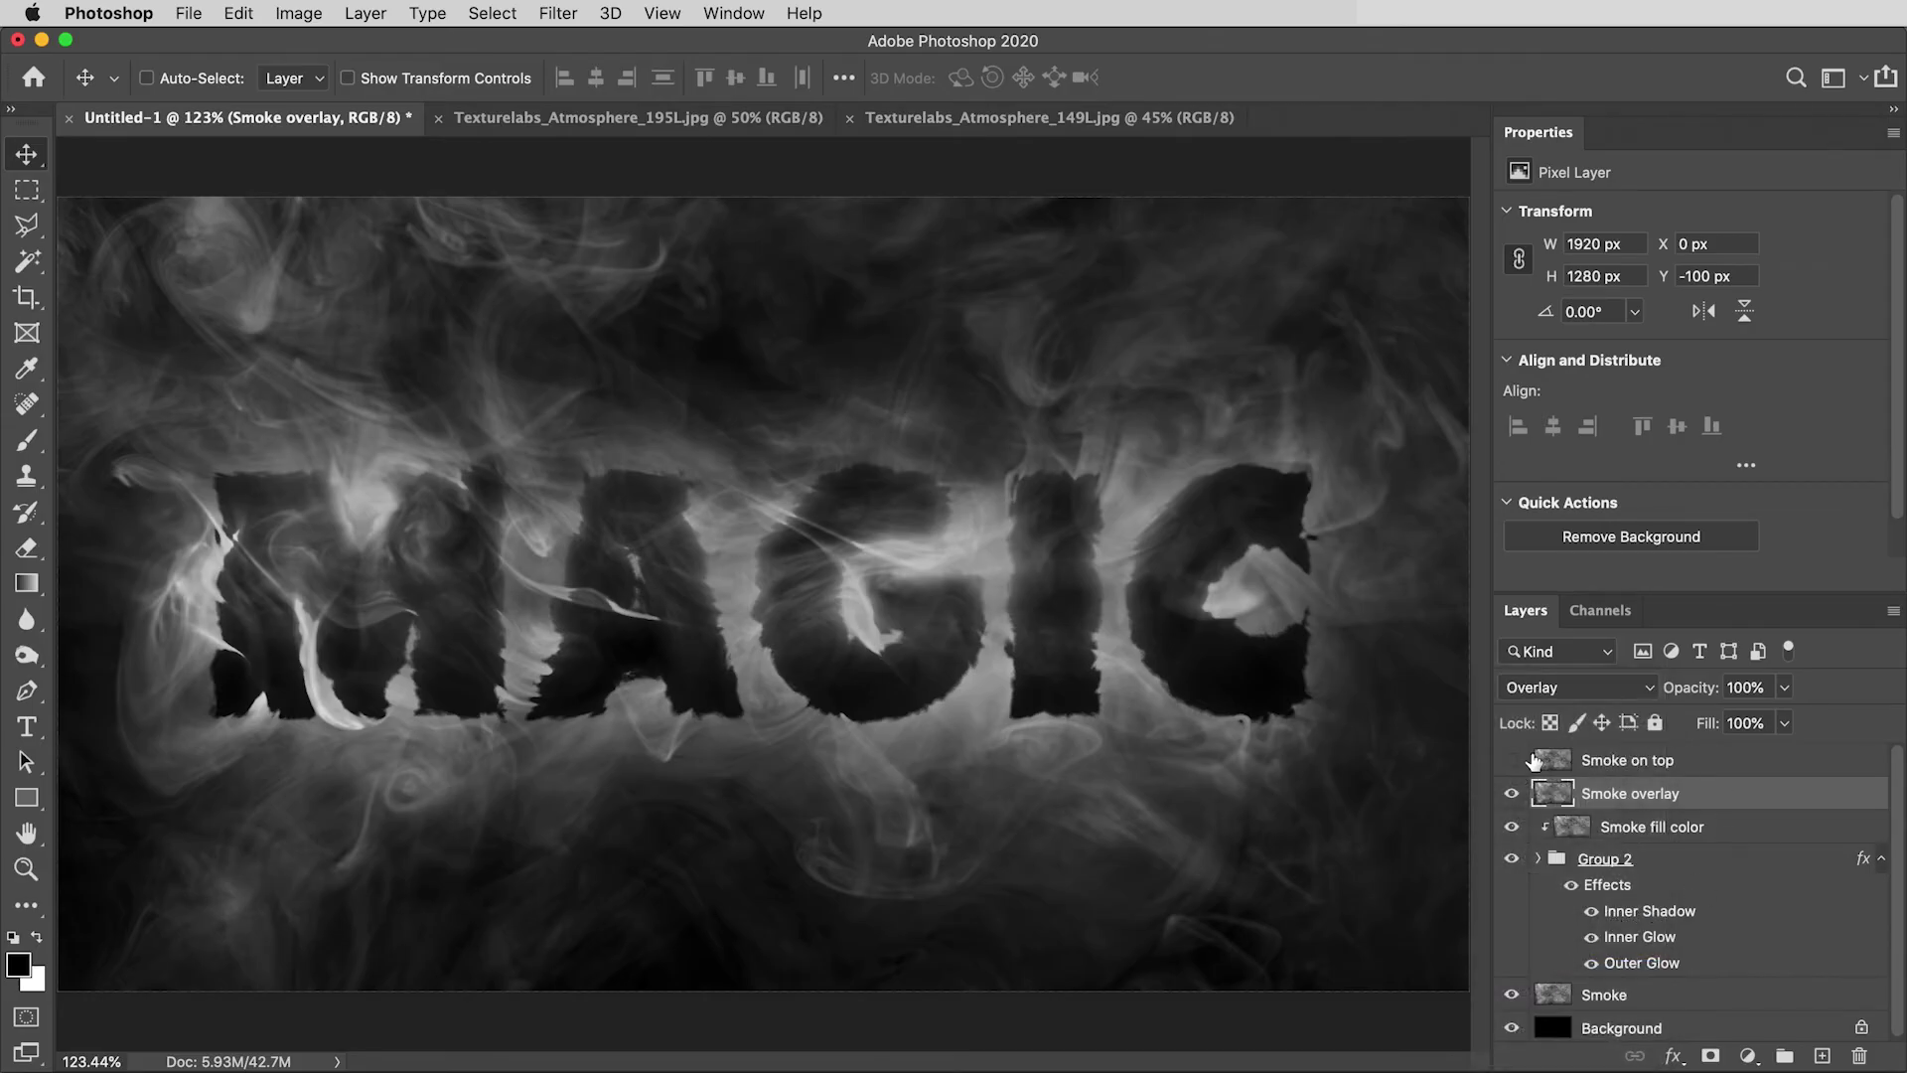
Show and select the Smoke on top layer, toggling it off and on to compare.
click(1513, 761)
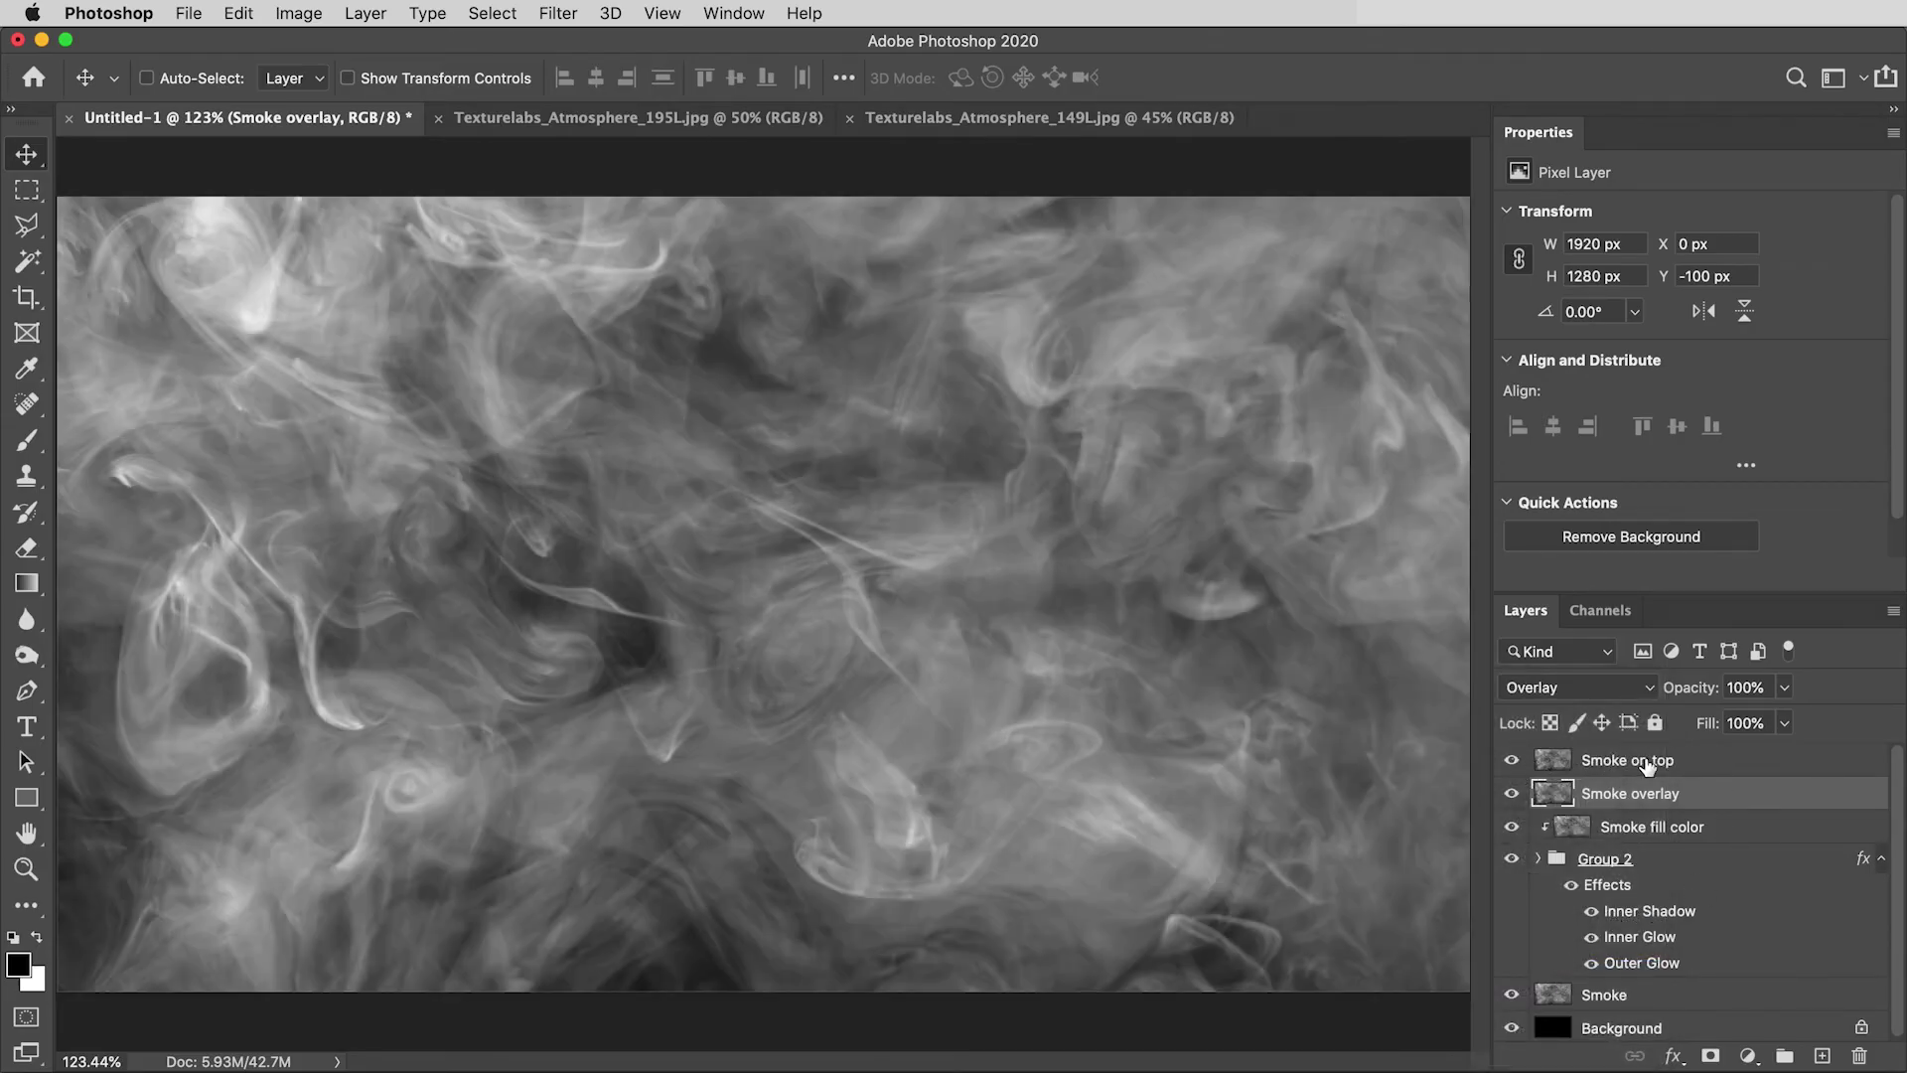
click(1649, 762)
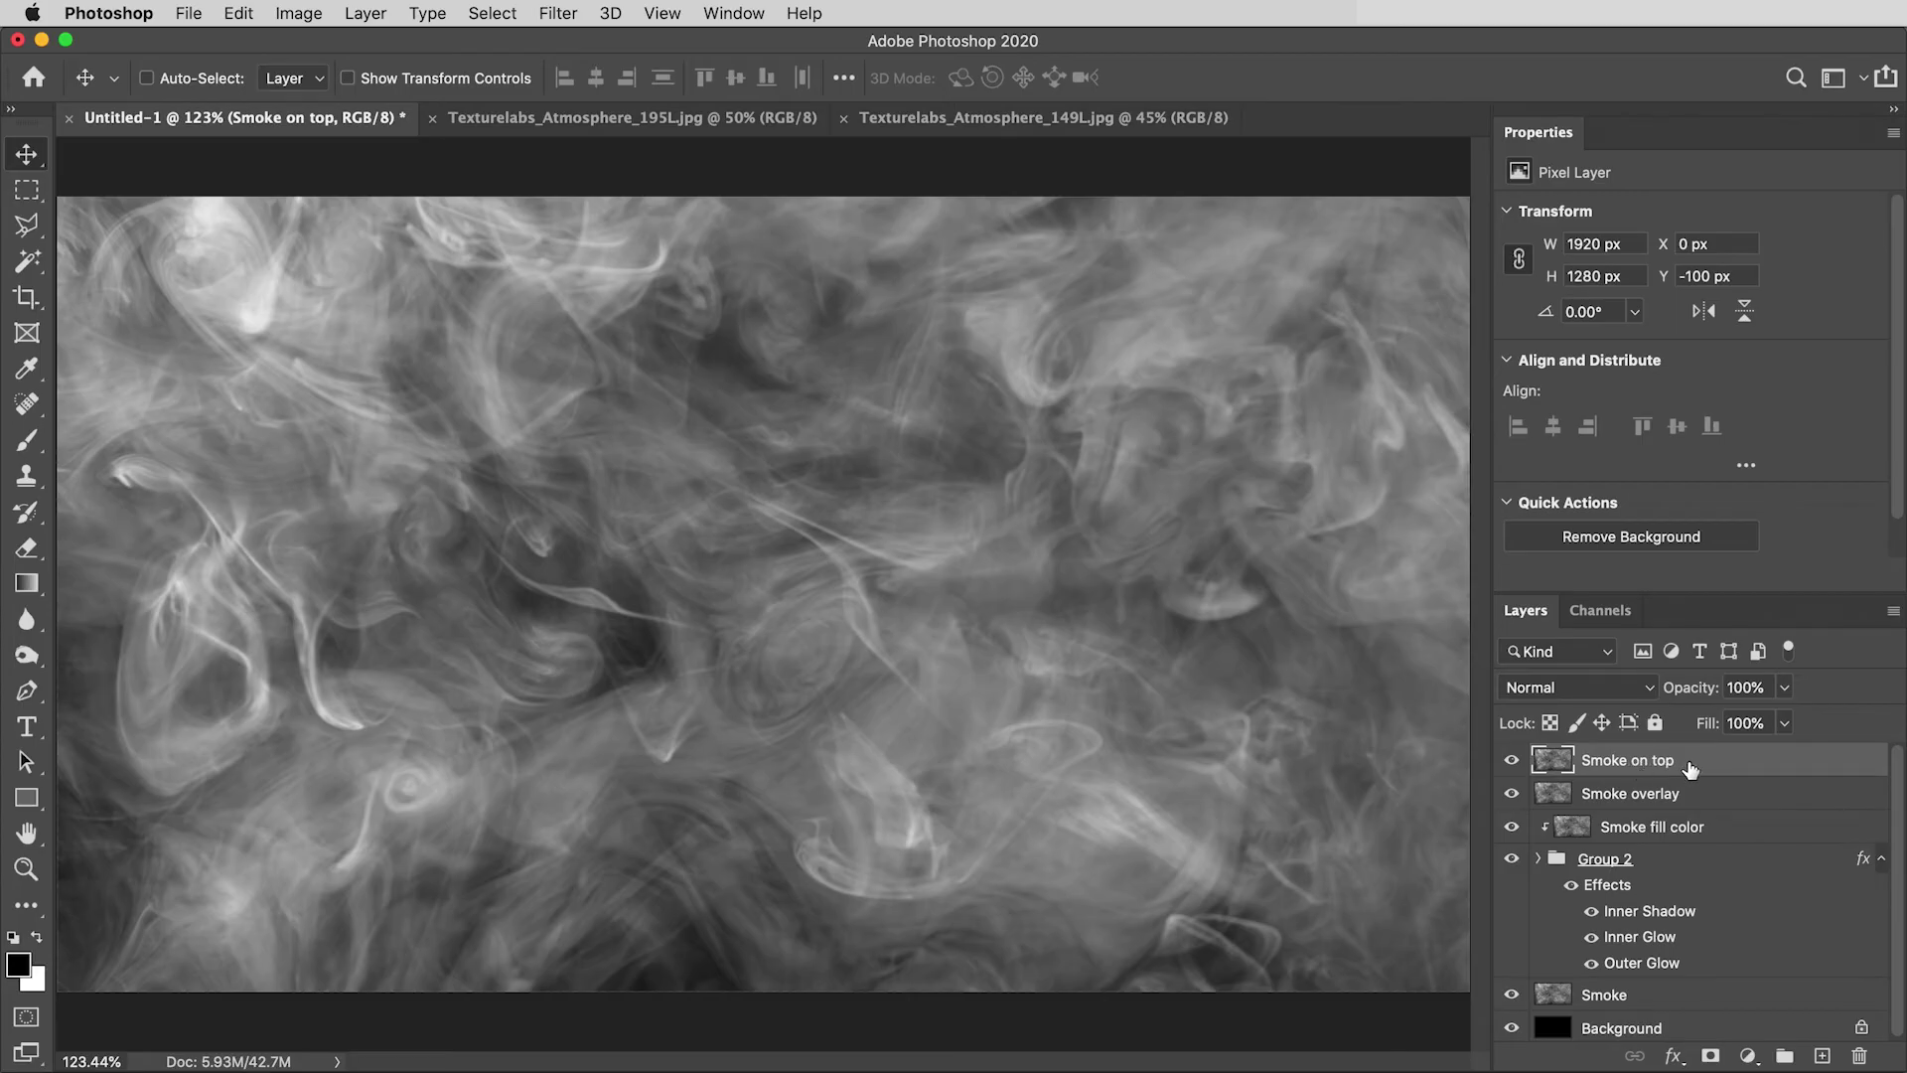
click(1513, 762)
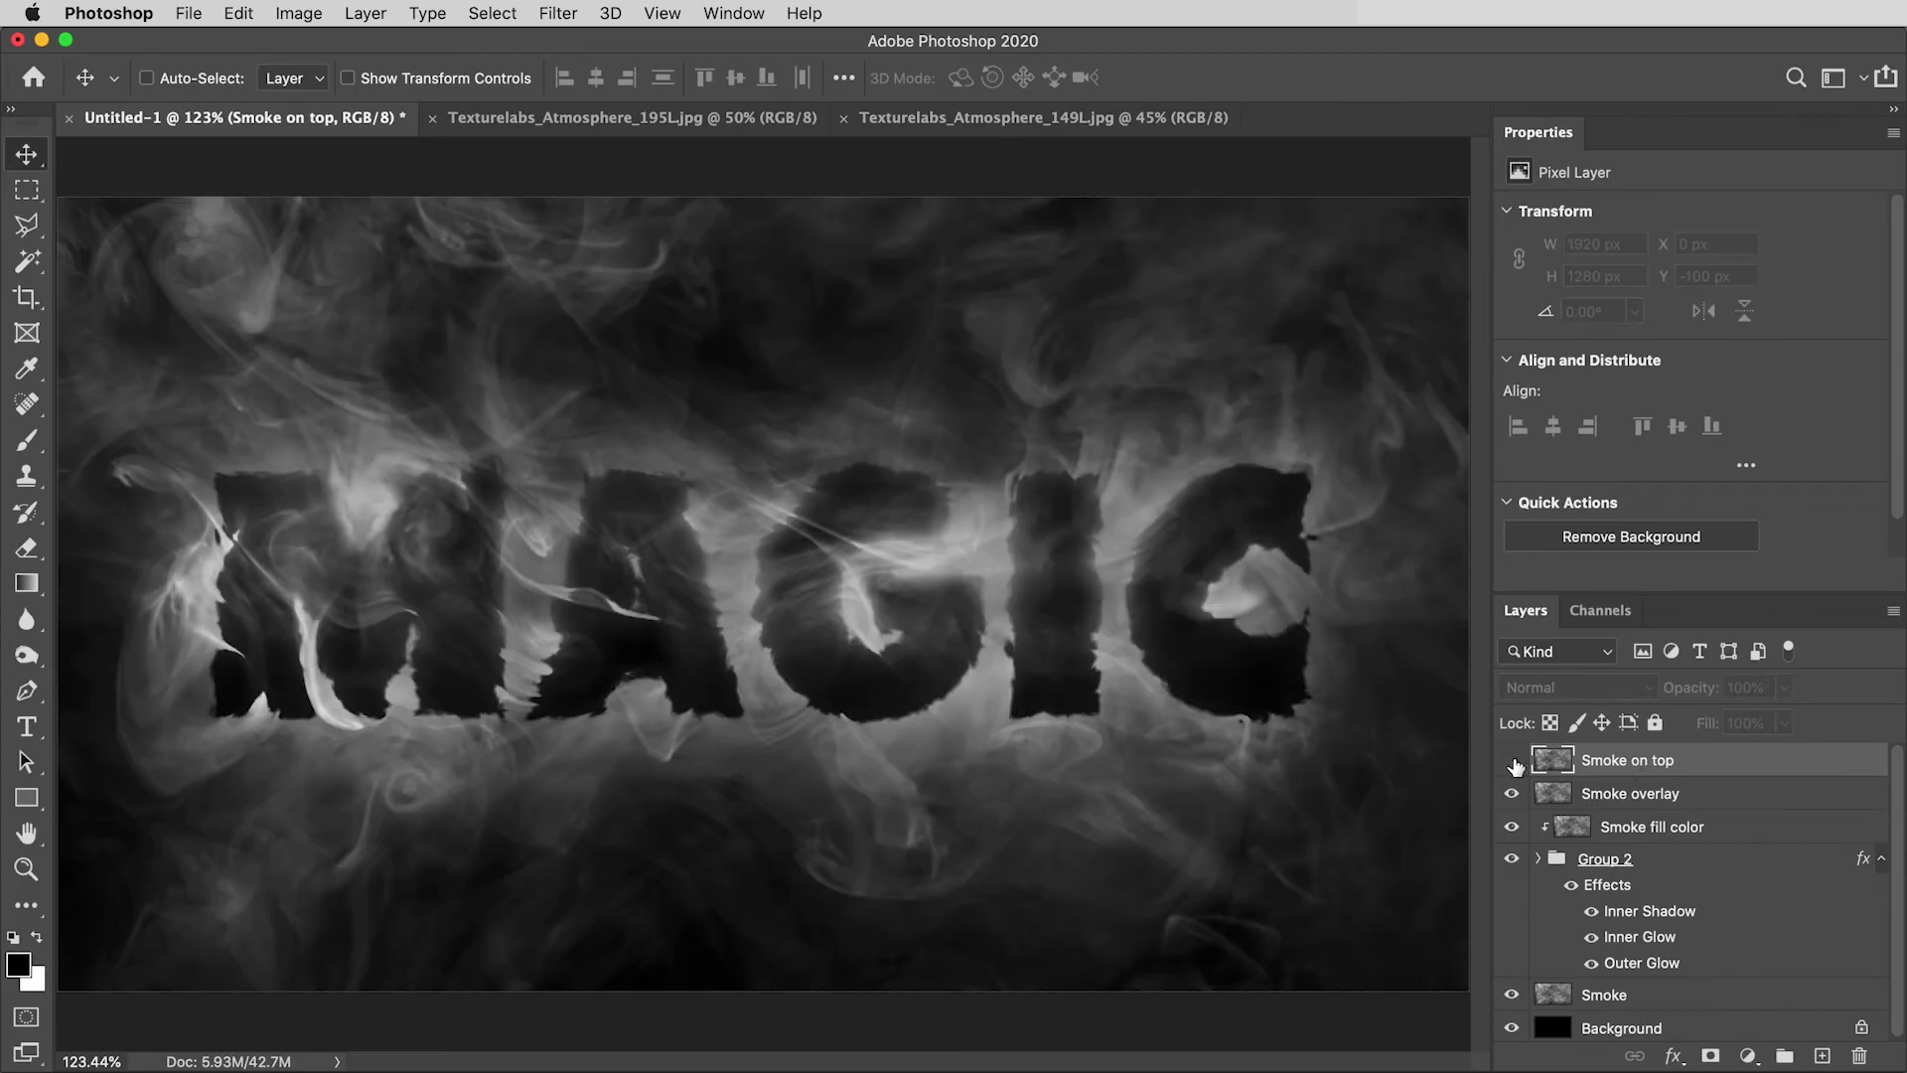
click(1513, 762)
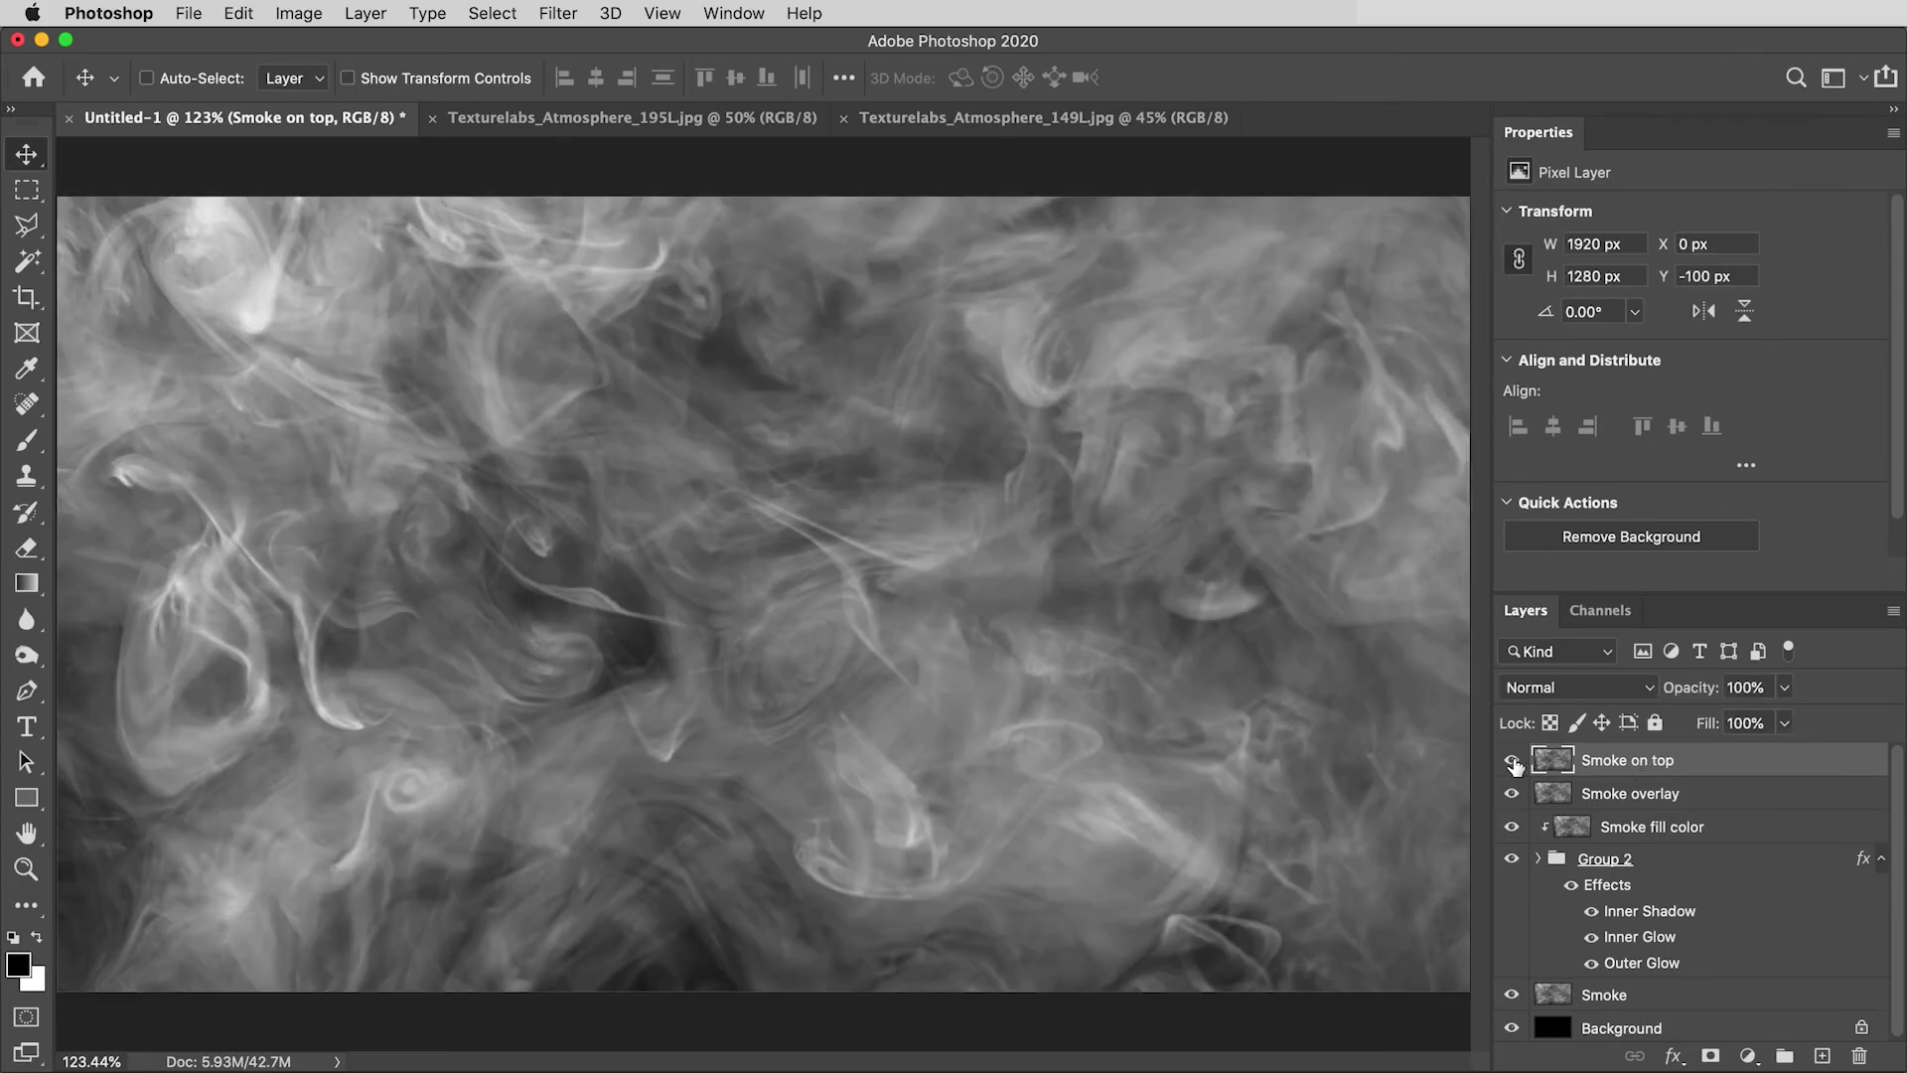
Split Smoke on top's Blend If sliders to gray ranges 0/103/144 and 47/107/255.
double_click(1698, 761)
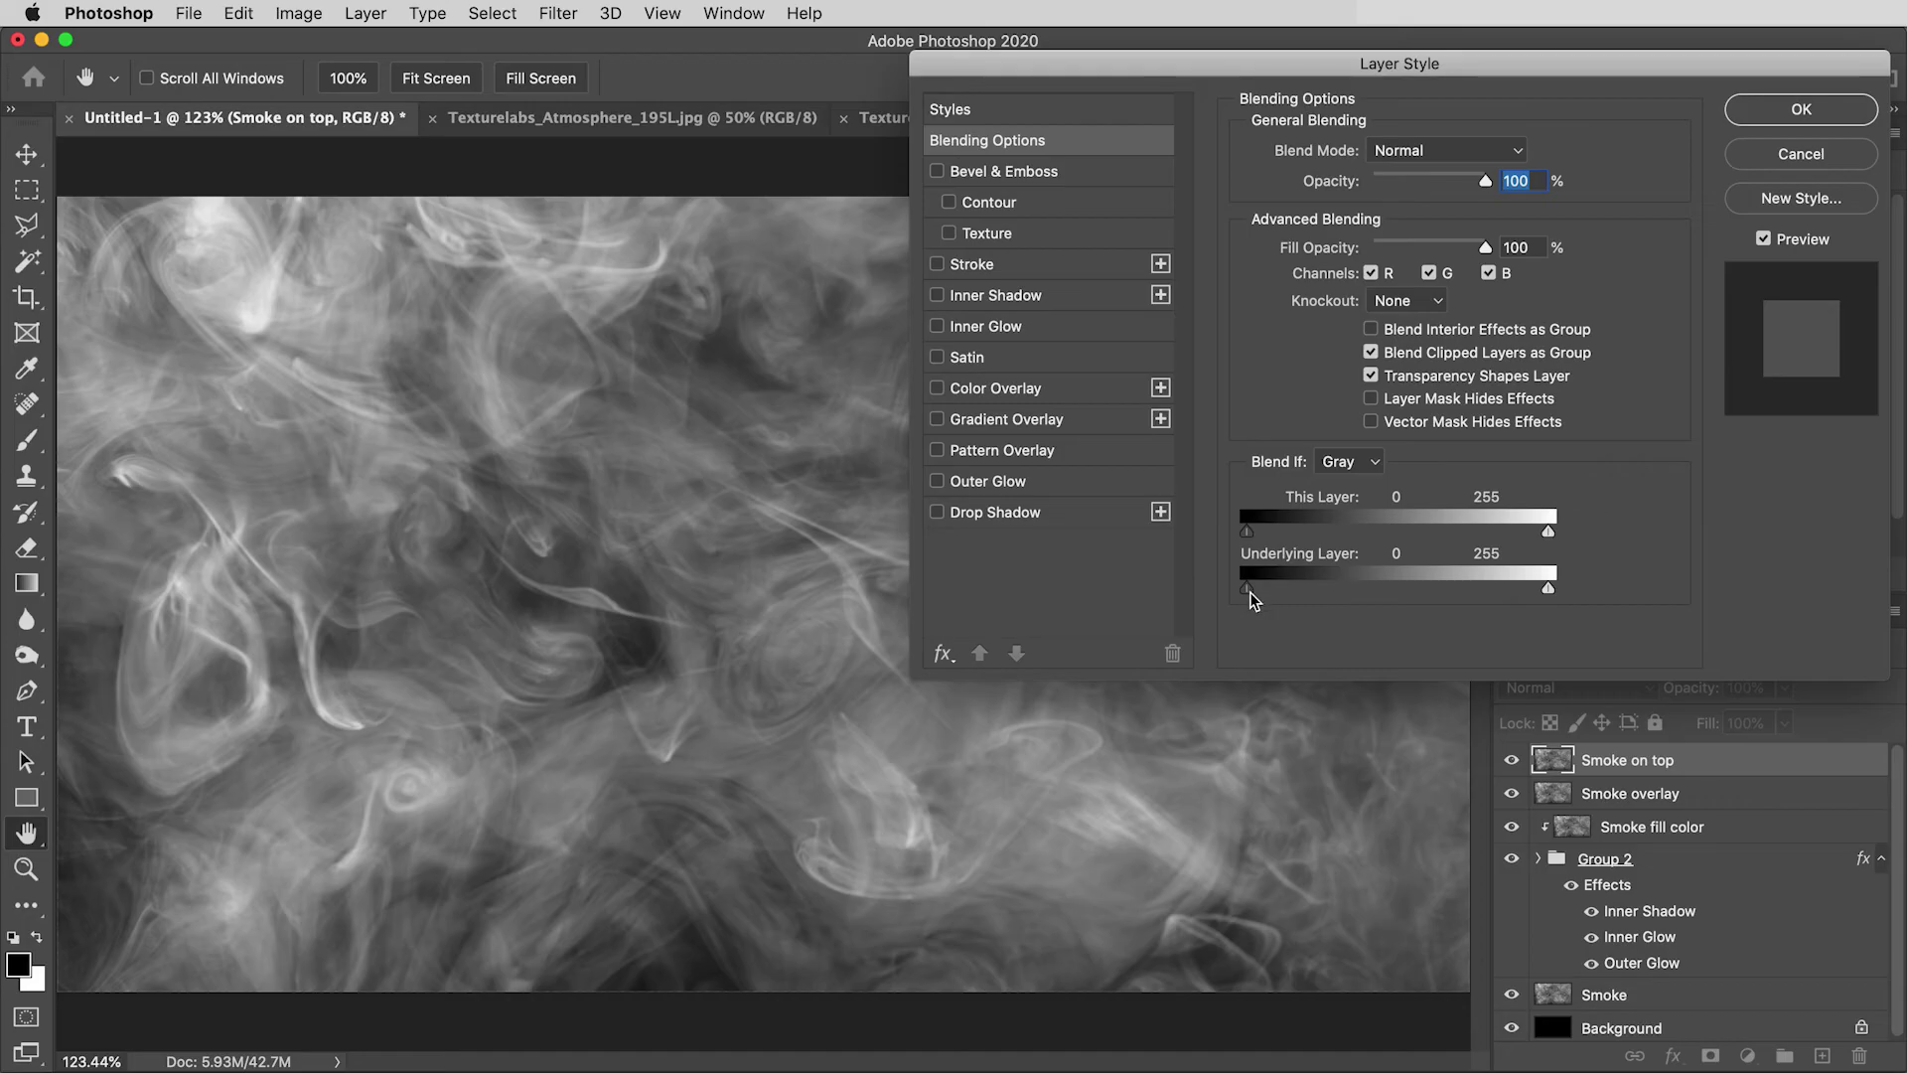
drag(1249, 592, 1305, 588)
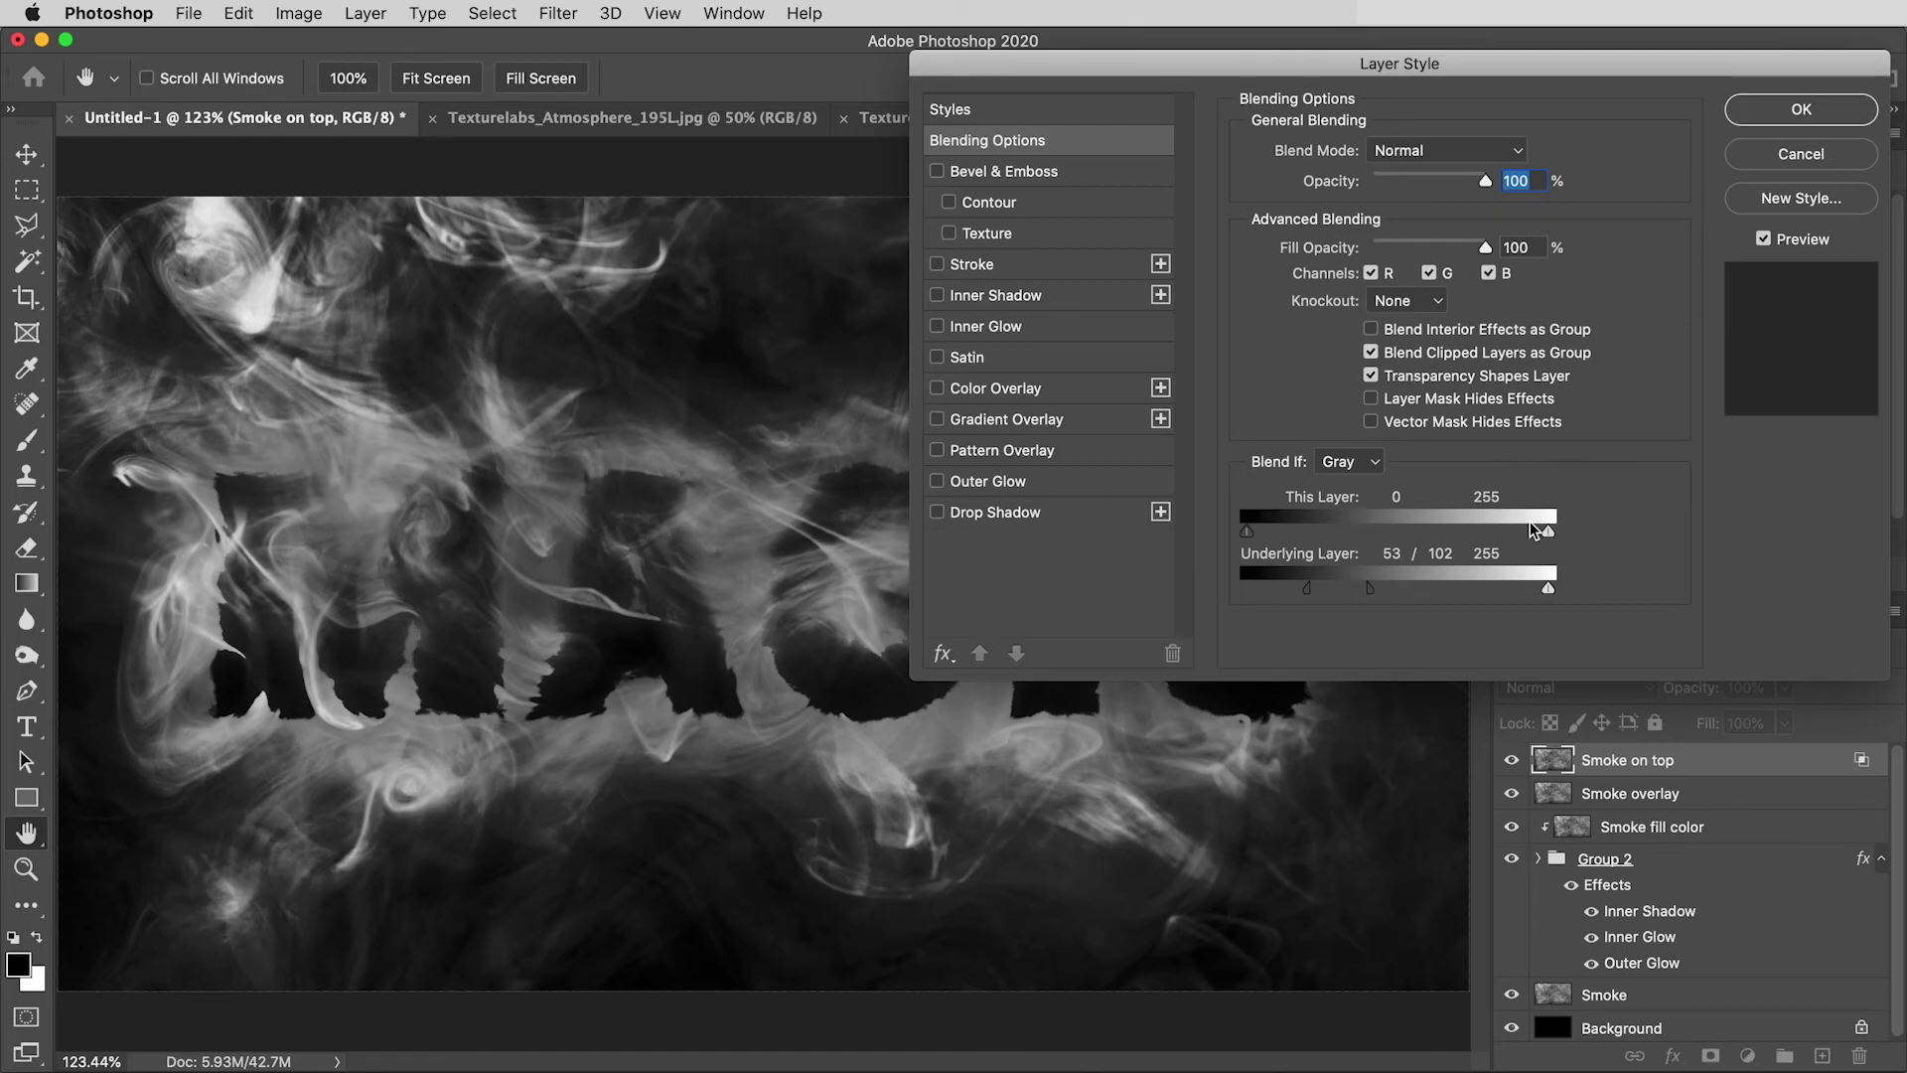
drag(1547, 530, 1365, 529)
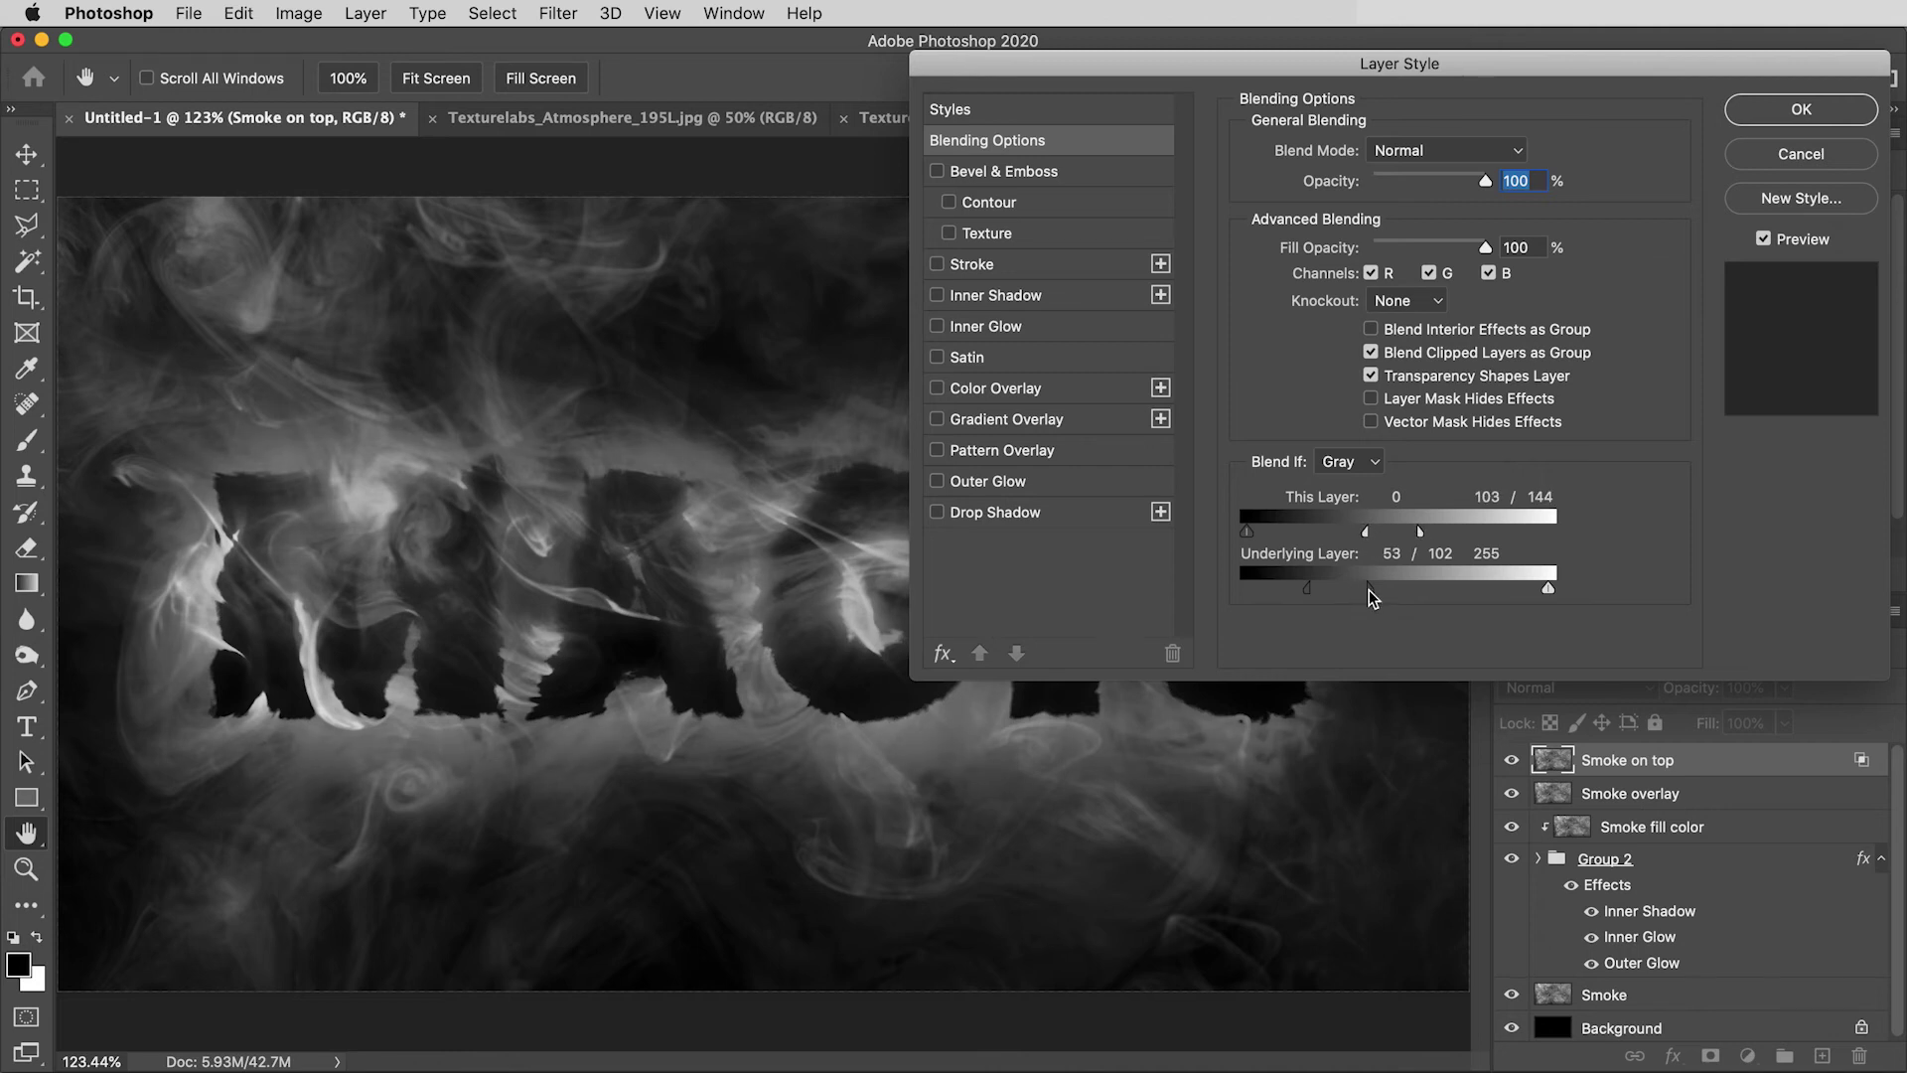
drag(1370, 588, 1307, 598)
Confirm the blending, compare Smoke on top on and off, then switch to Texturelabs_Atmosphere_149L.jpg.
click(1800, 111)
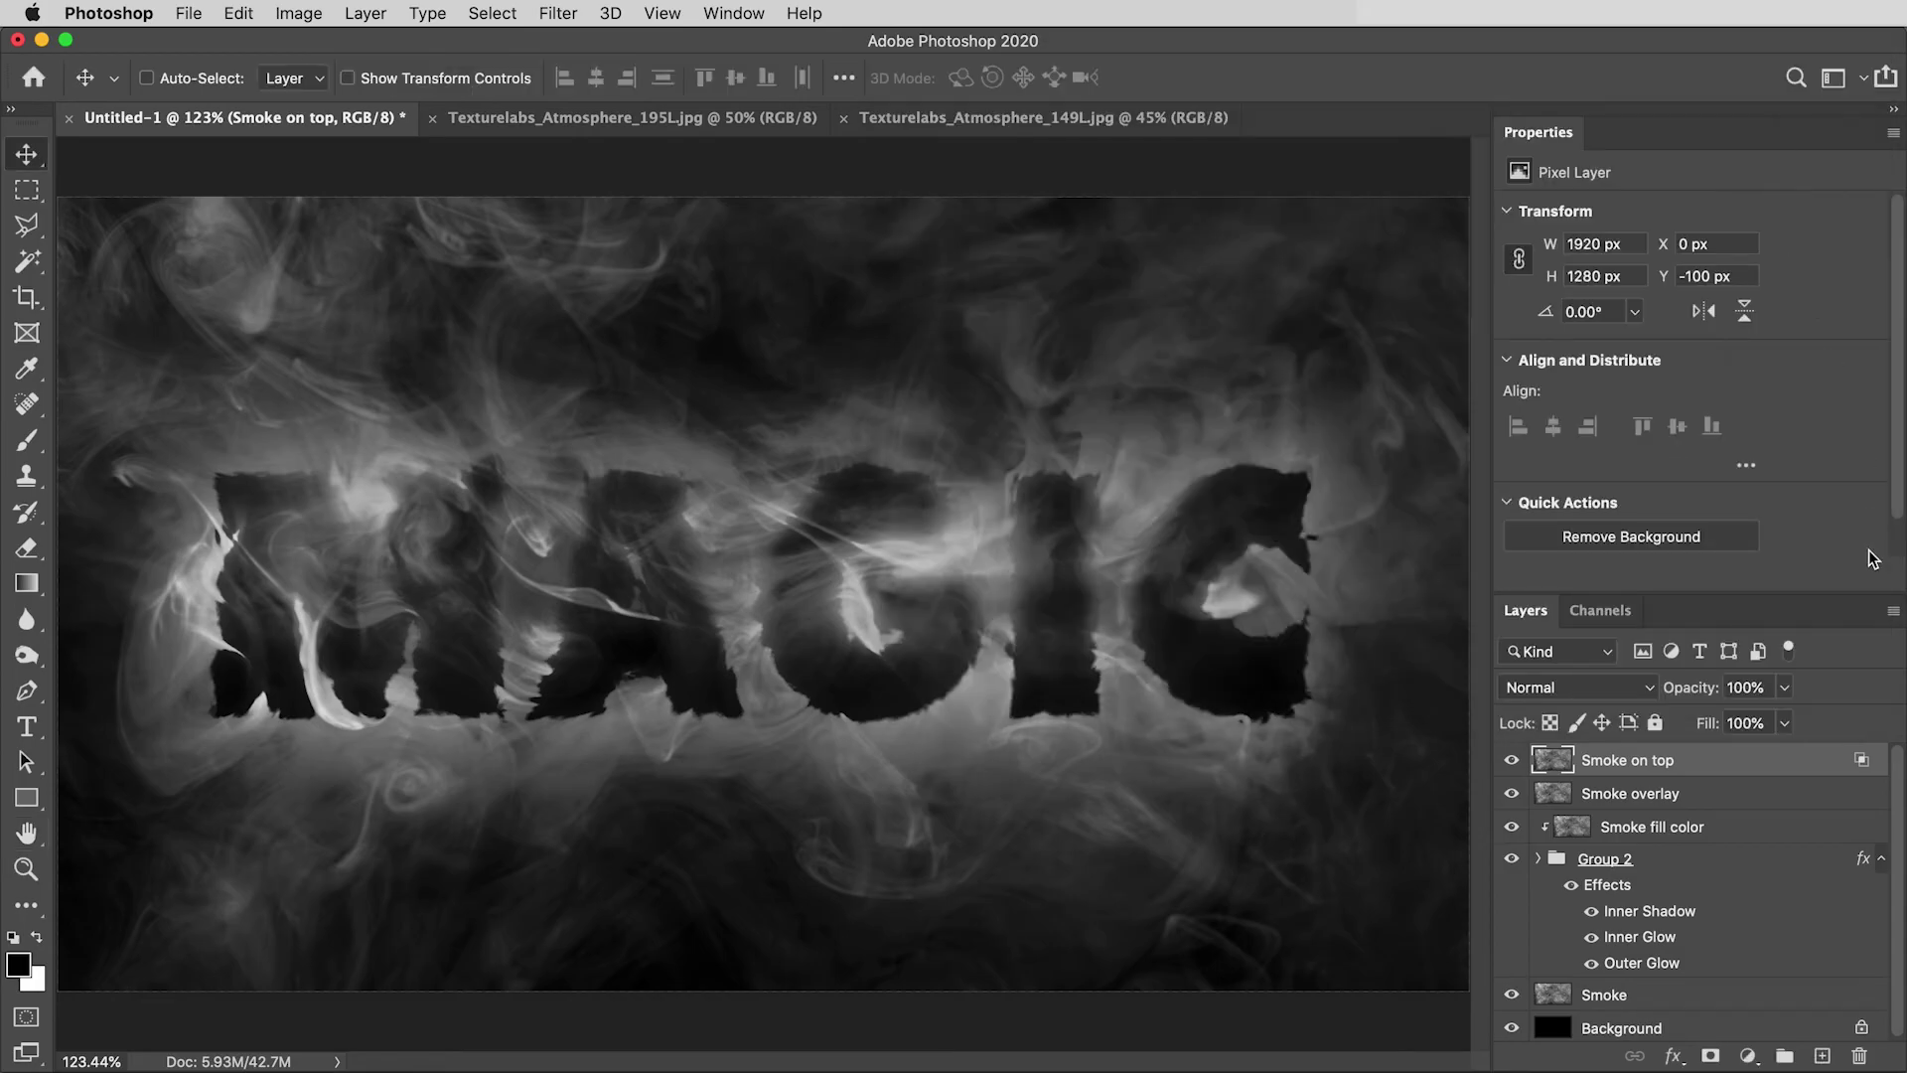
click(1511, 762)
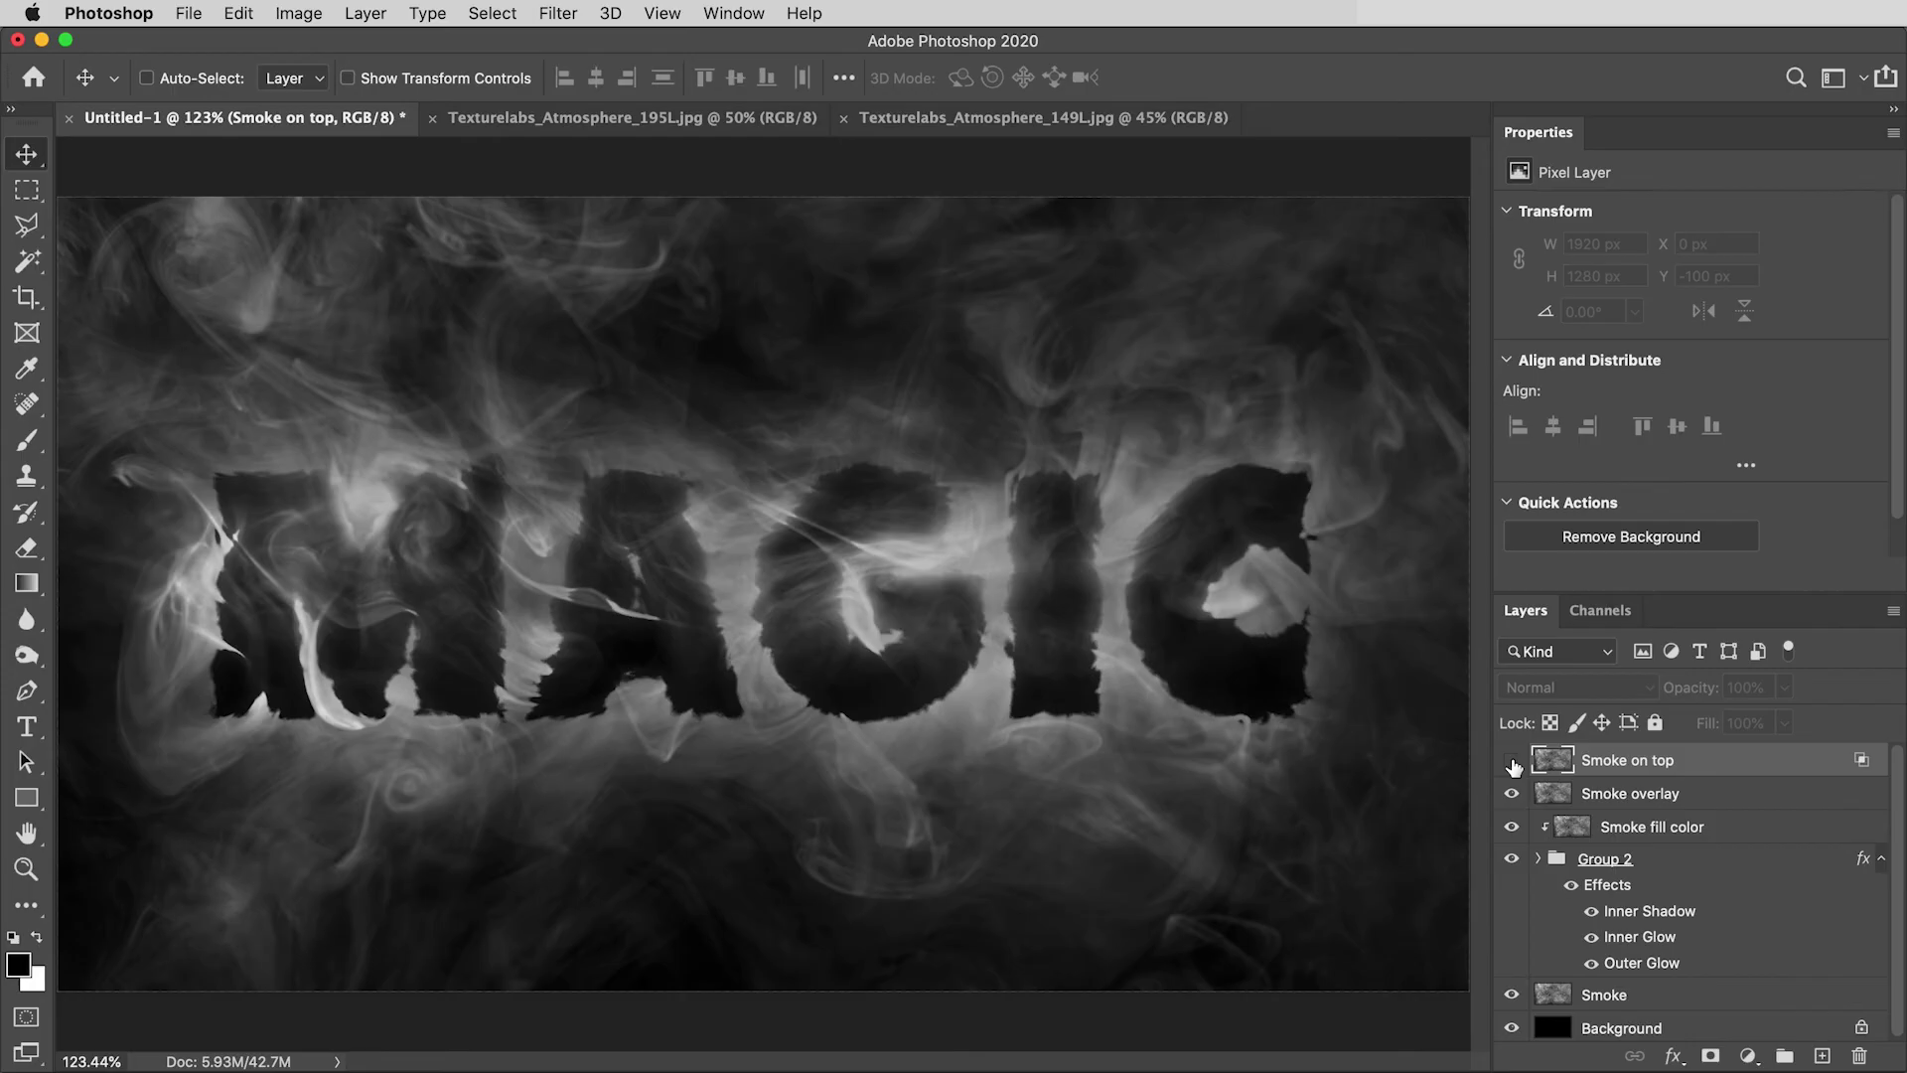
click(1512, 761)
click(1512, 762)
click(1512, 762)
drag(1660, 593, 1673, 479)
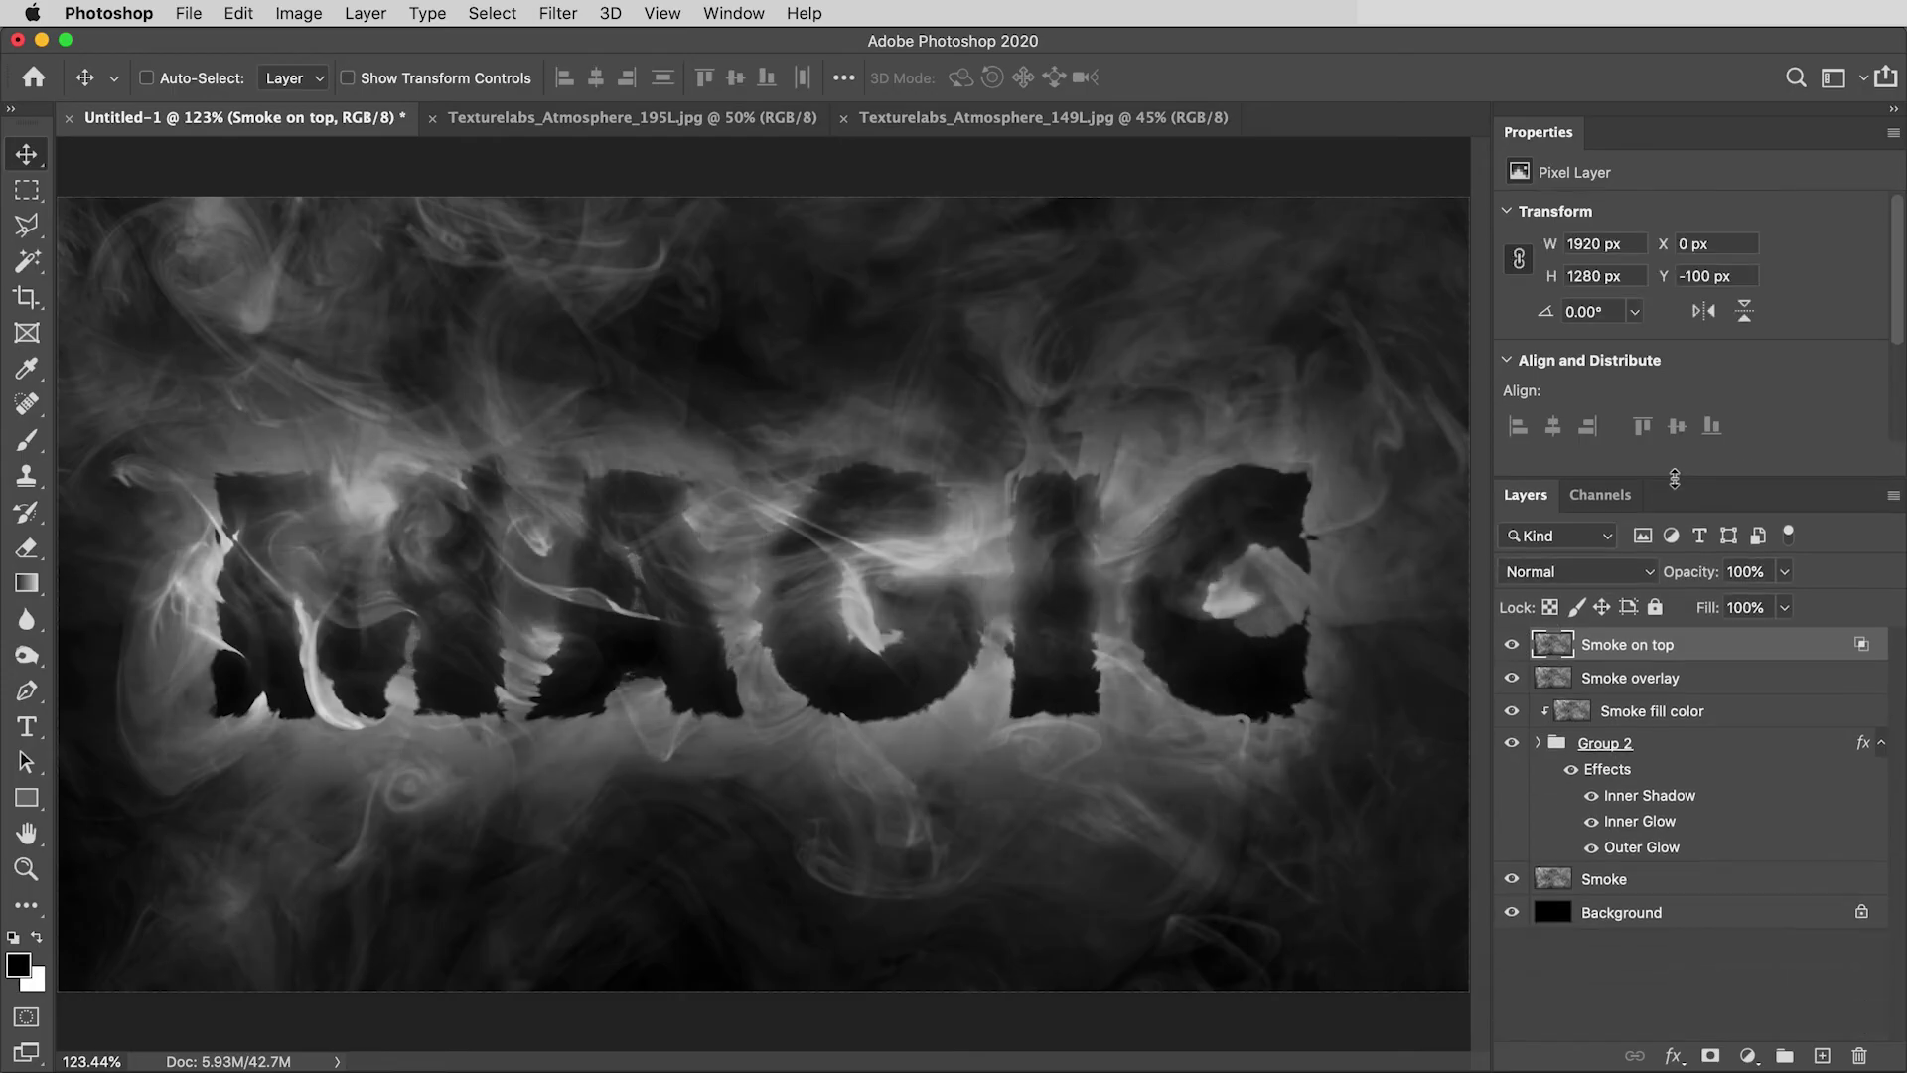
click(1031, 123)
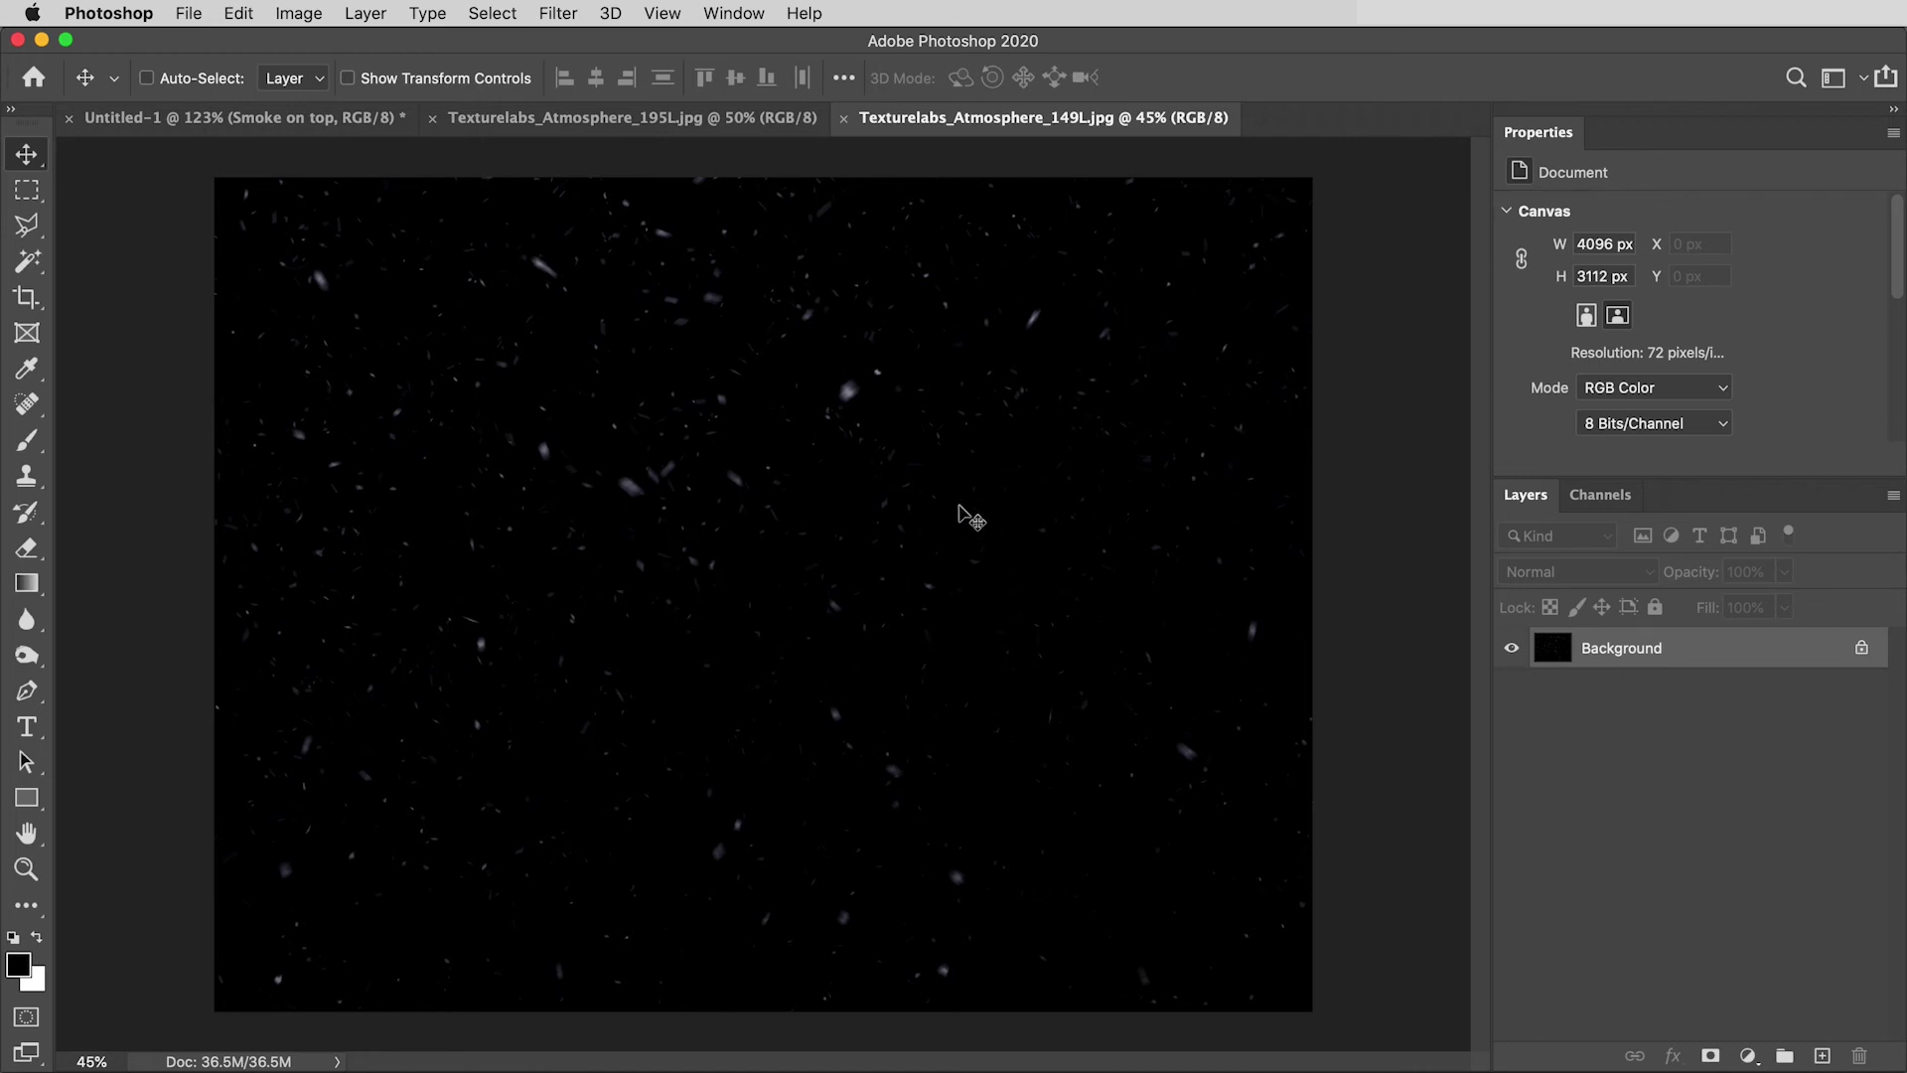
Paste the particle texture into the MAGIC document and scale it to the canvas width.
key(super+a)
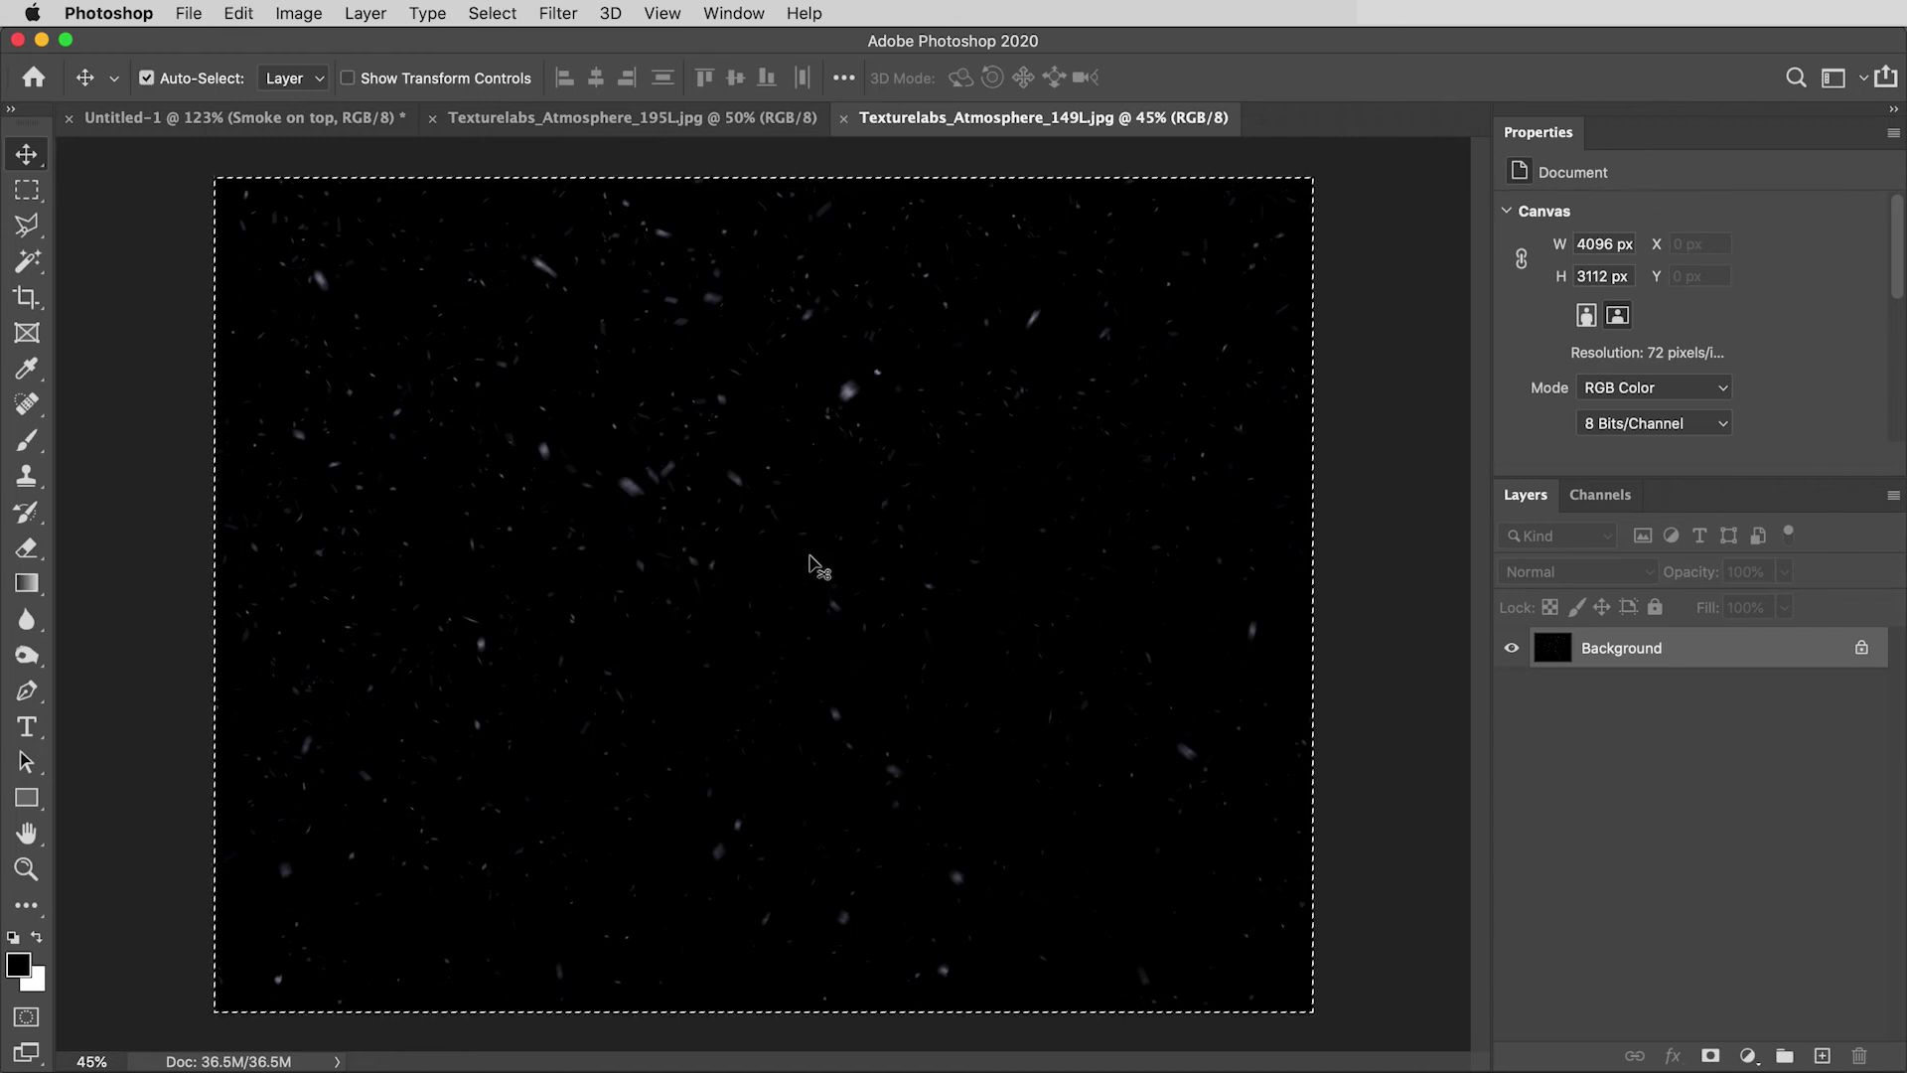
click(211, 118)
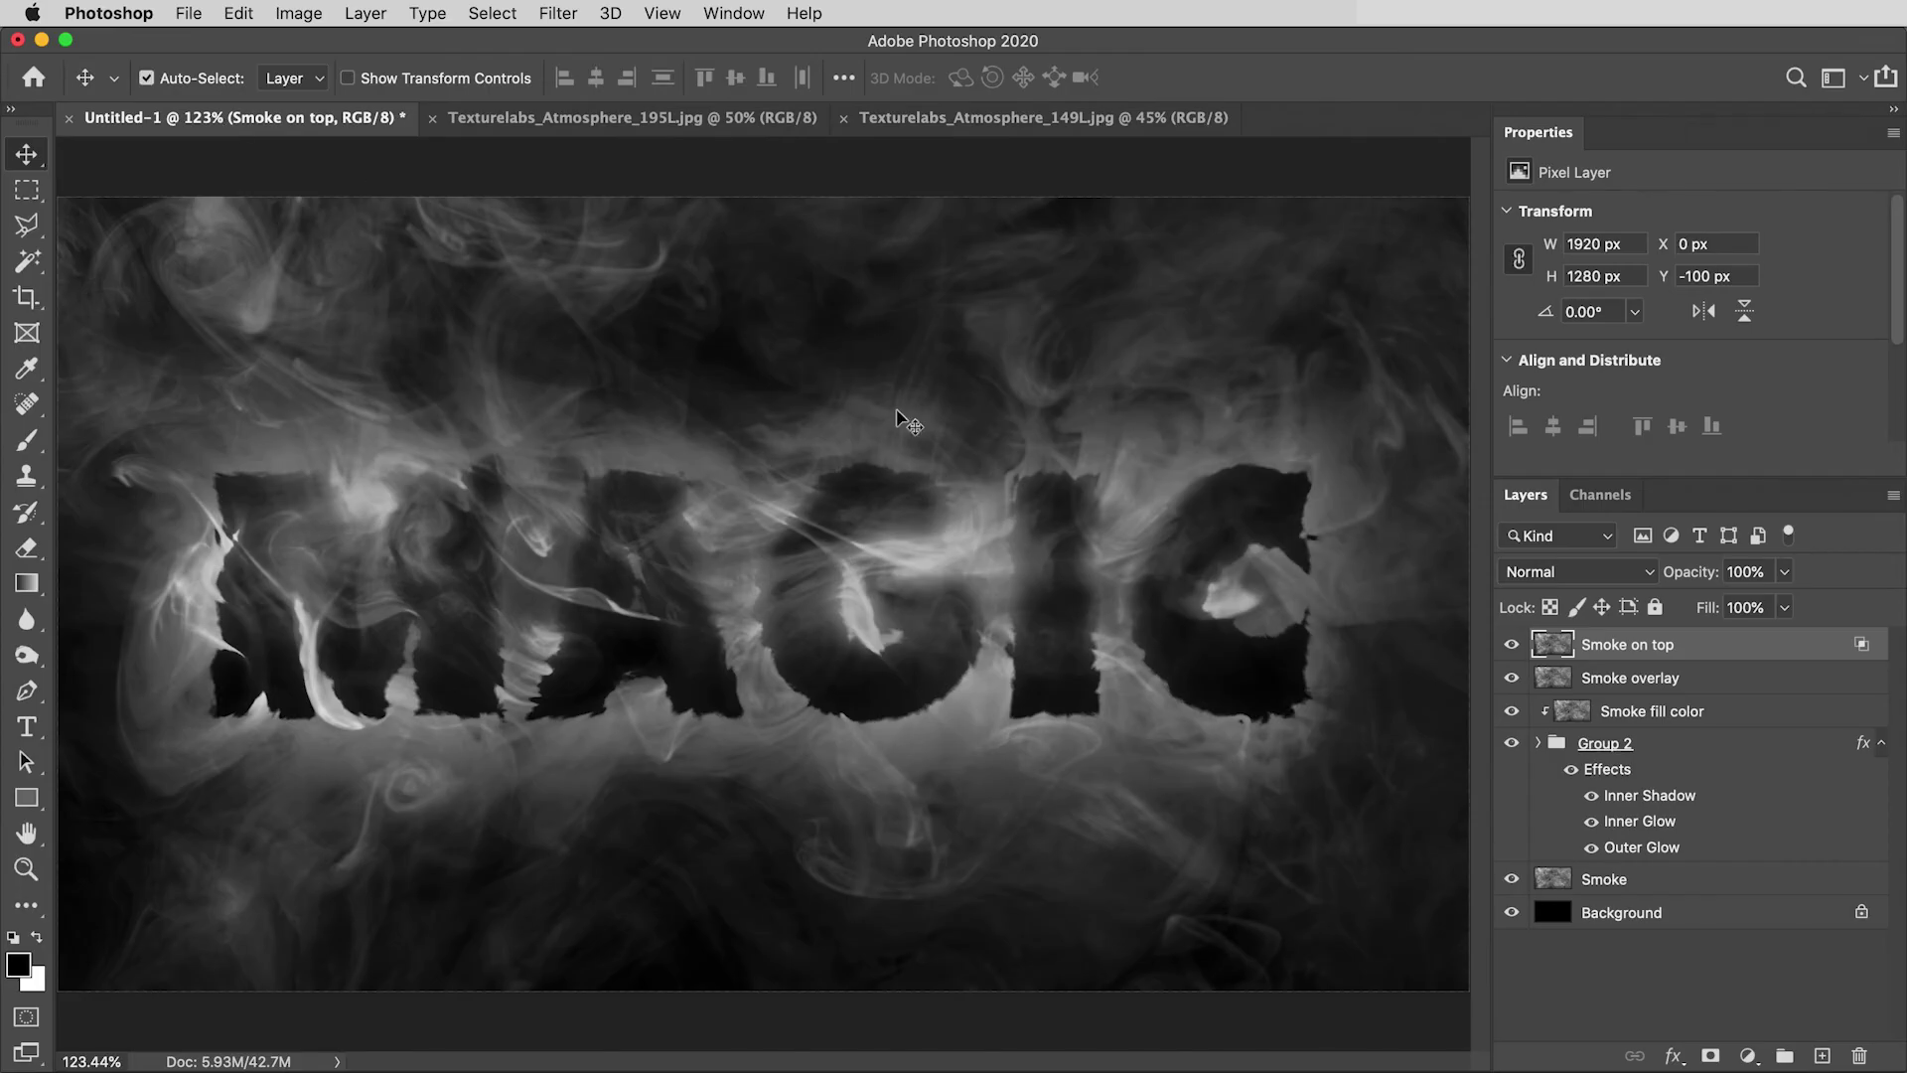
key(super+v)
key(super+minus)
key(super+minus)
key(super+minus)
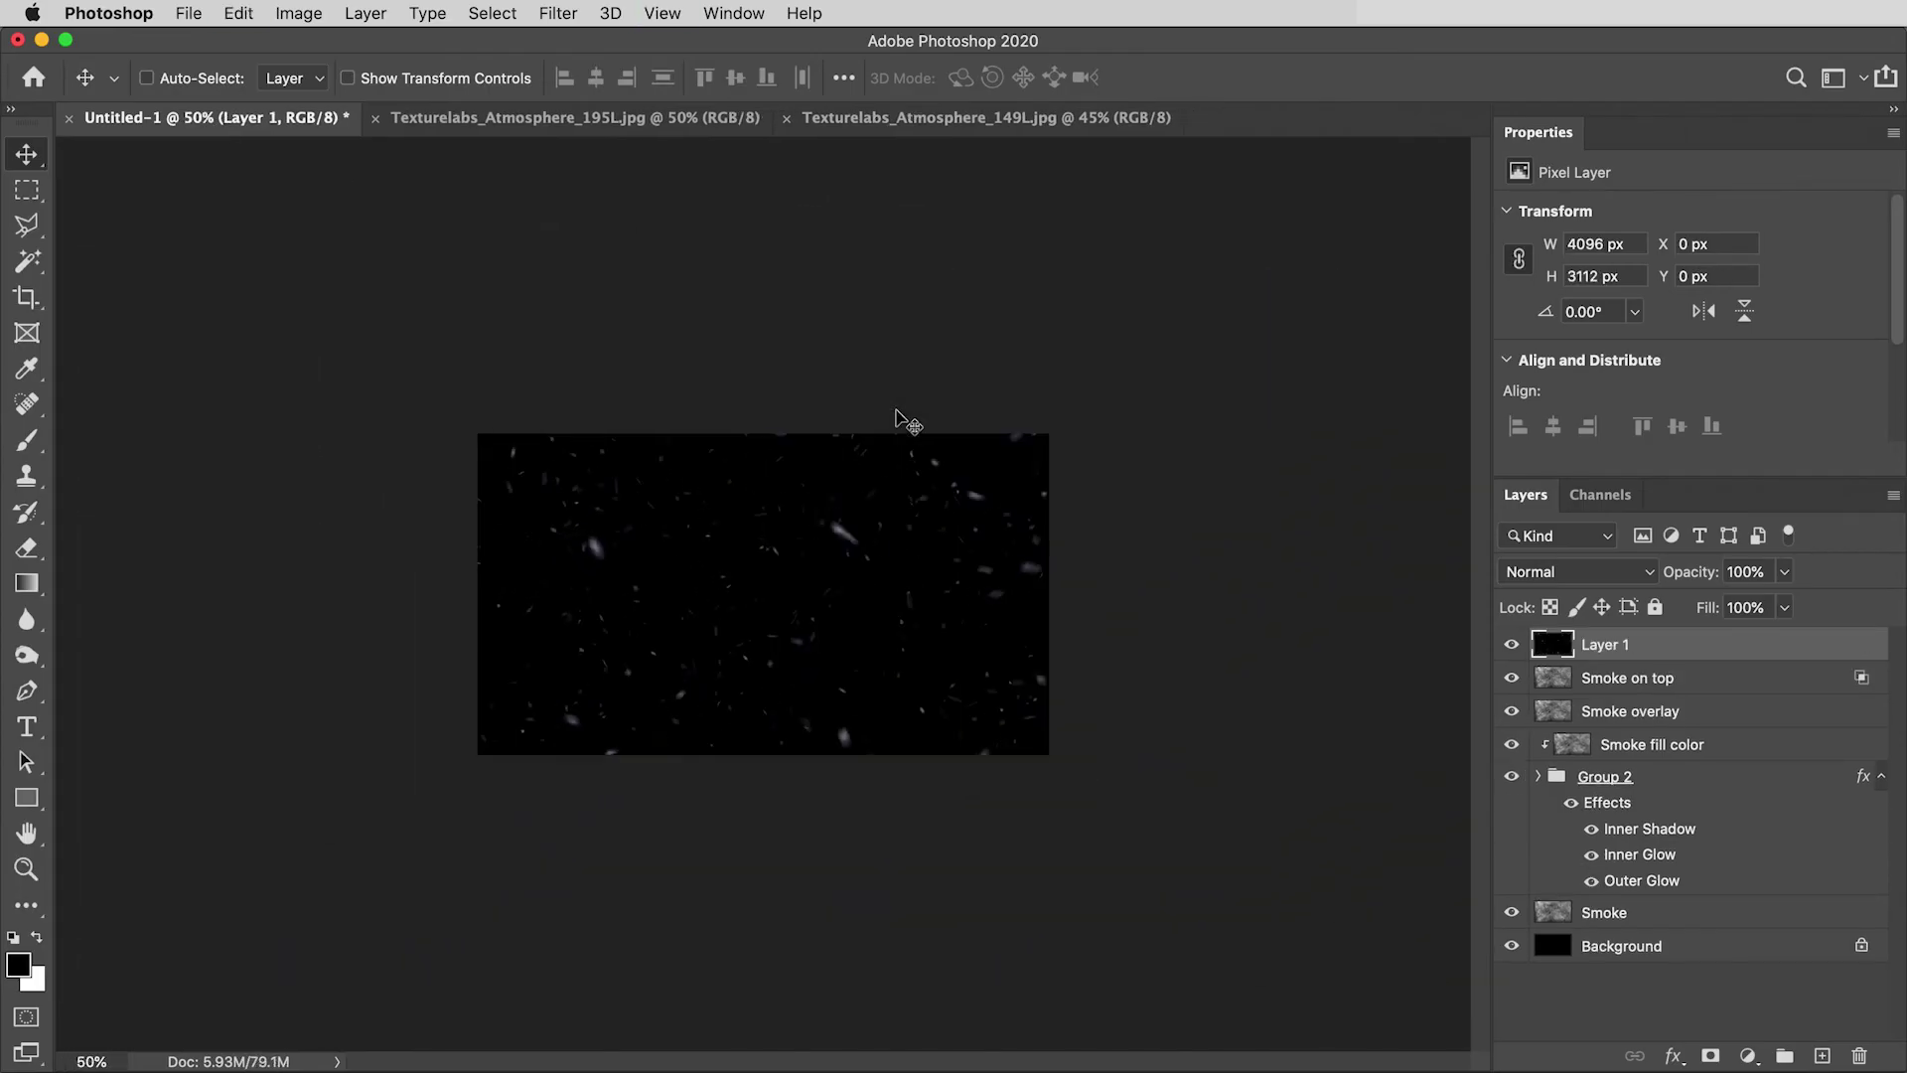
key(super+t)
drag(1138, 467, 830, 429)
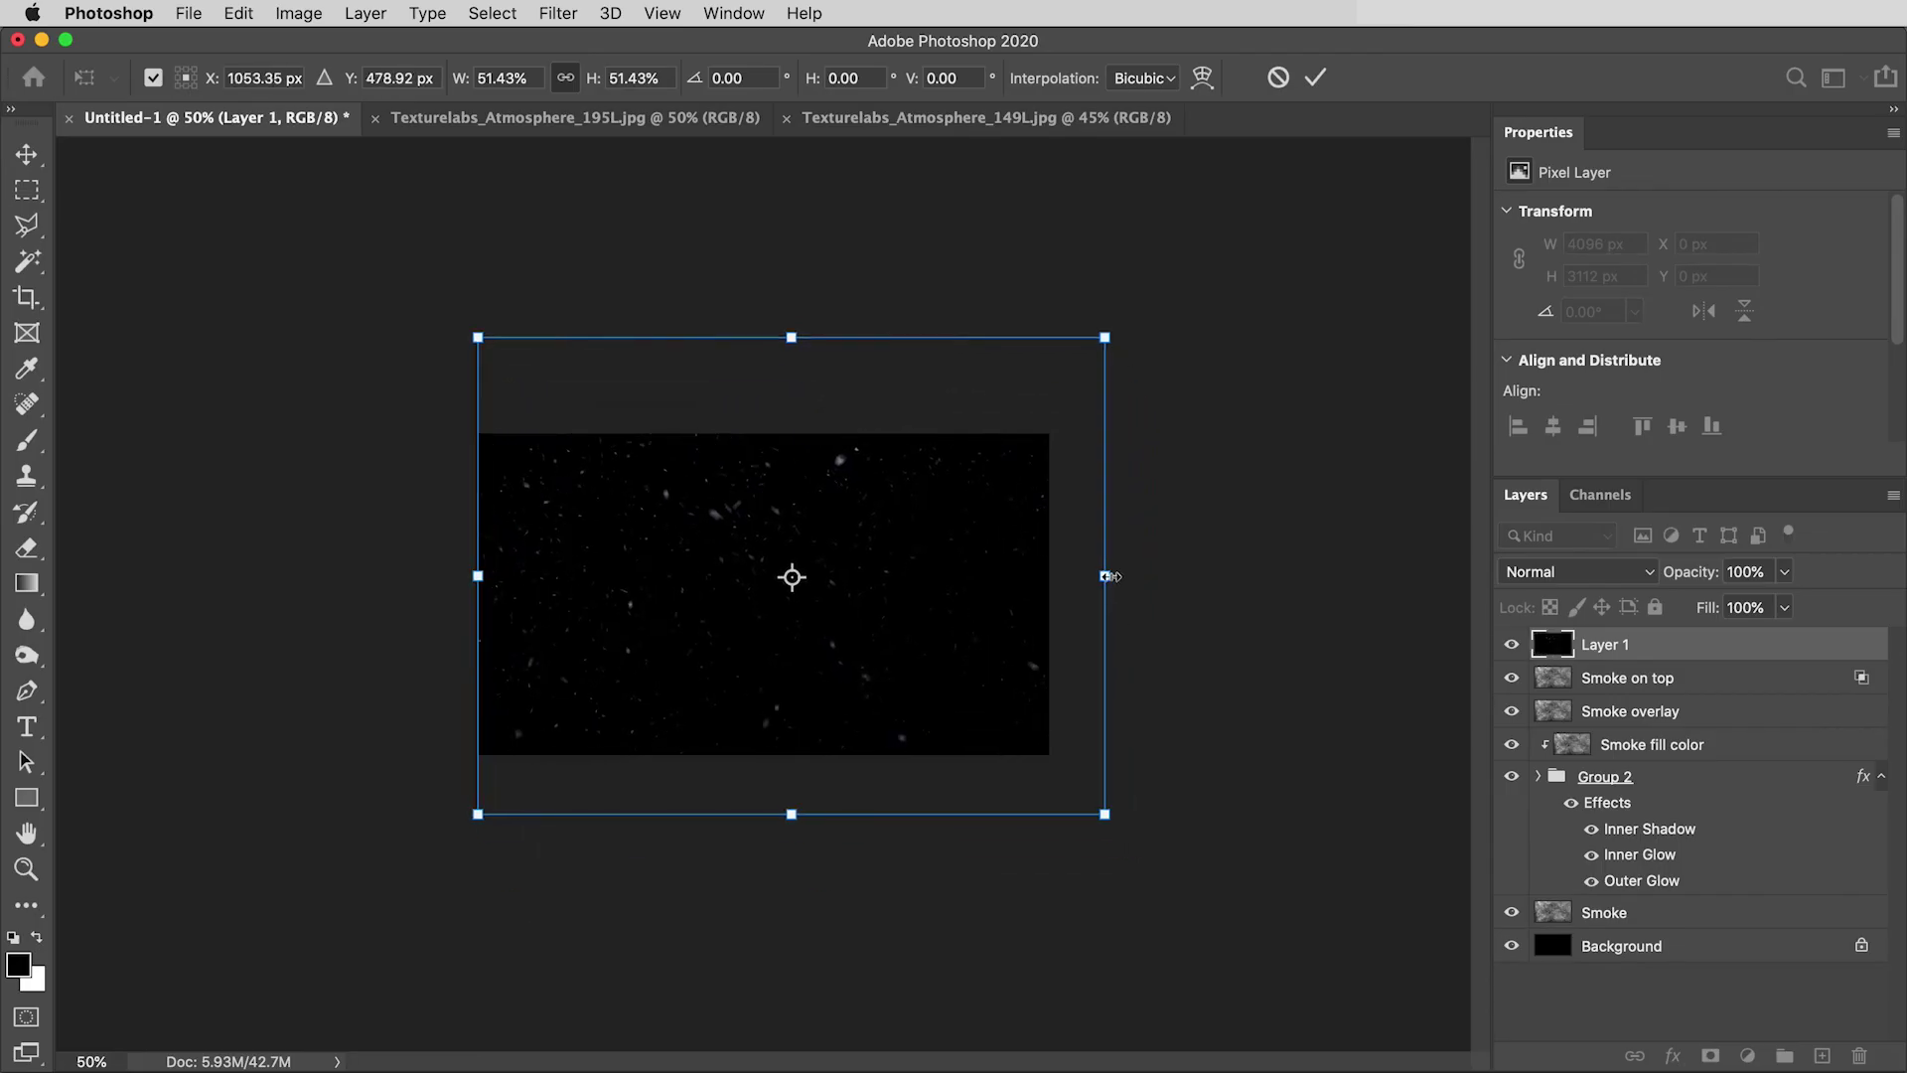
drag(1107, 576, 998, 589)
key(Return)
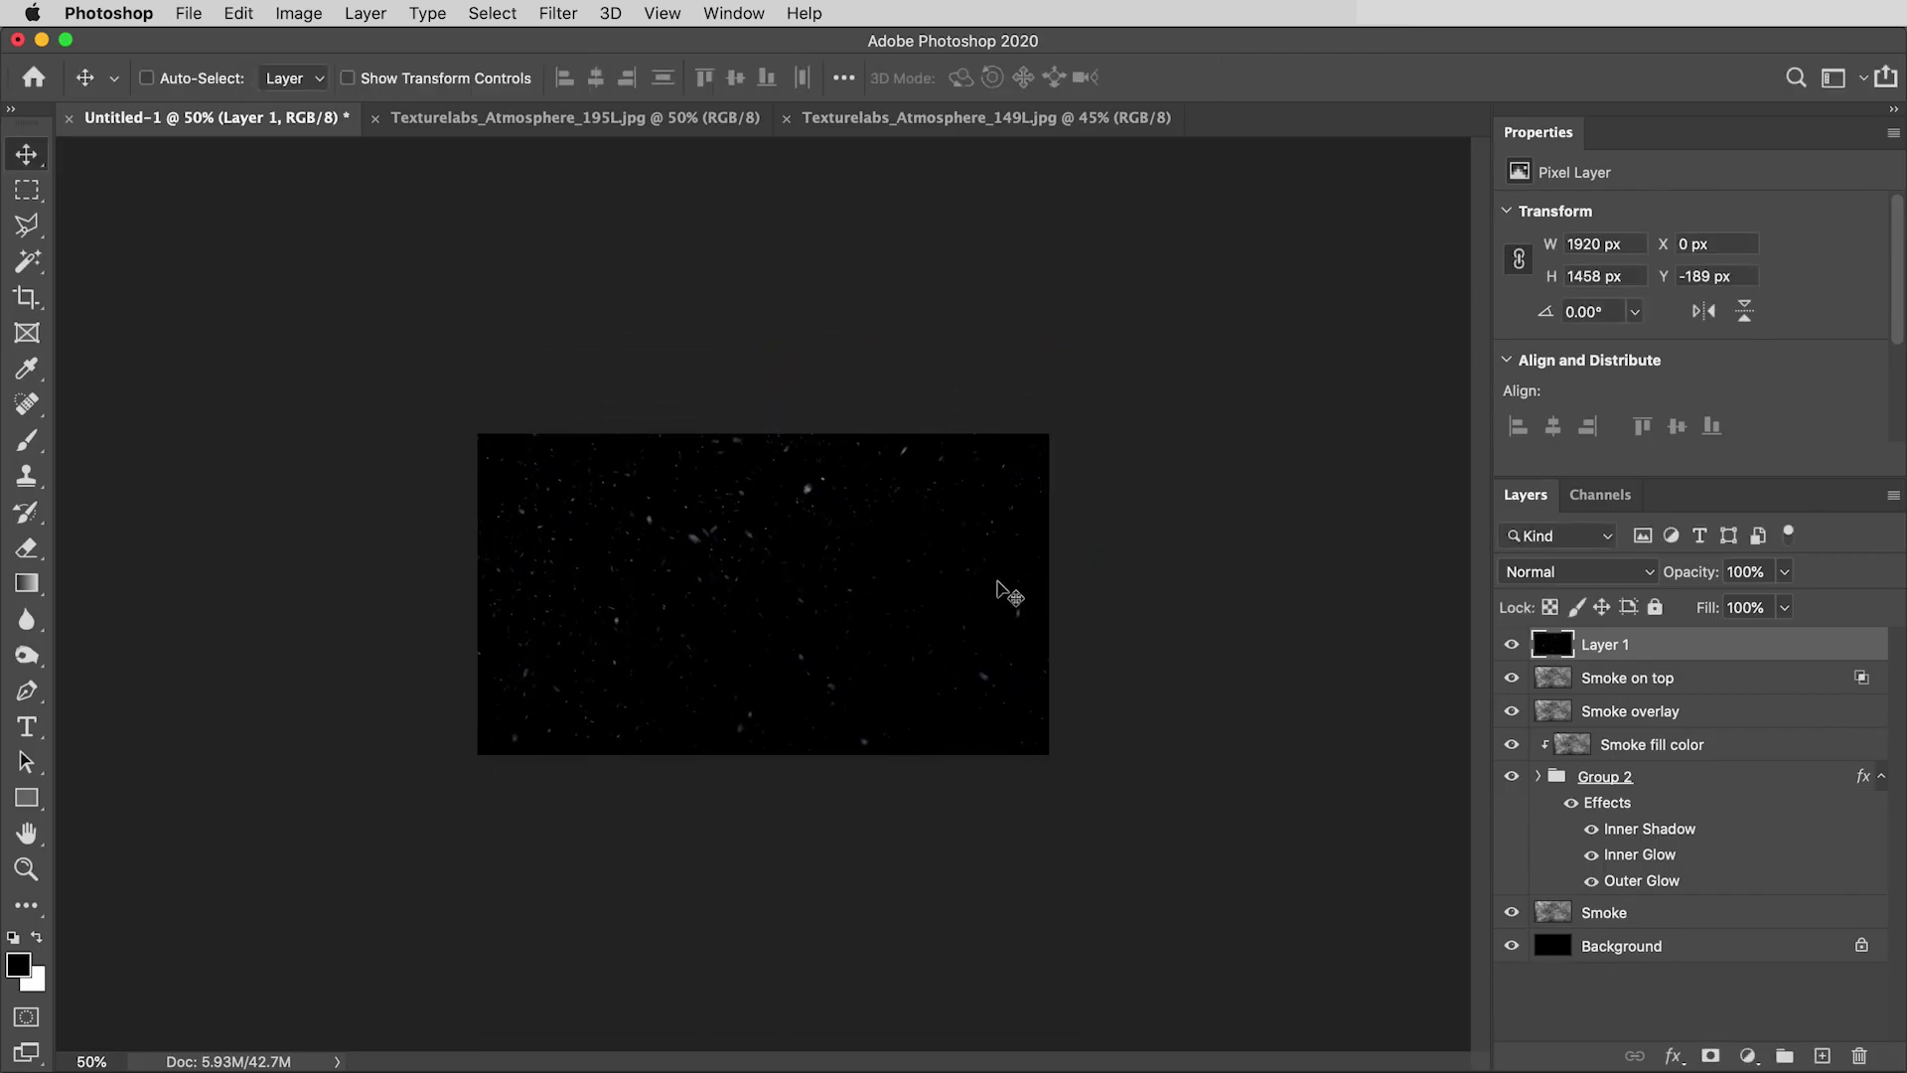
key(super+0)
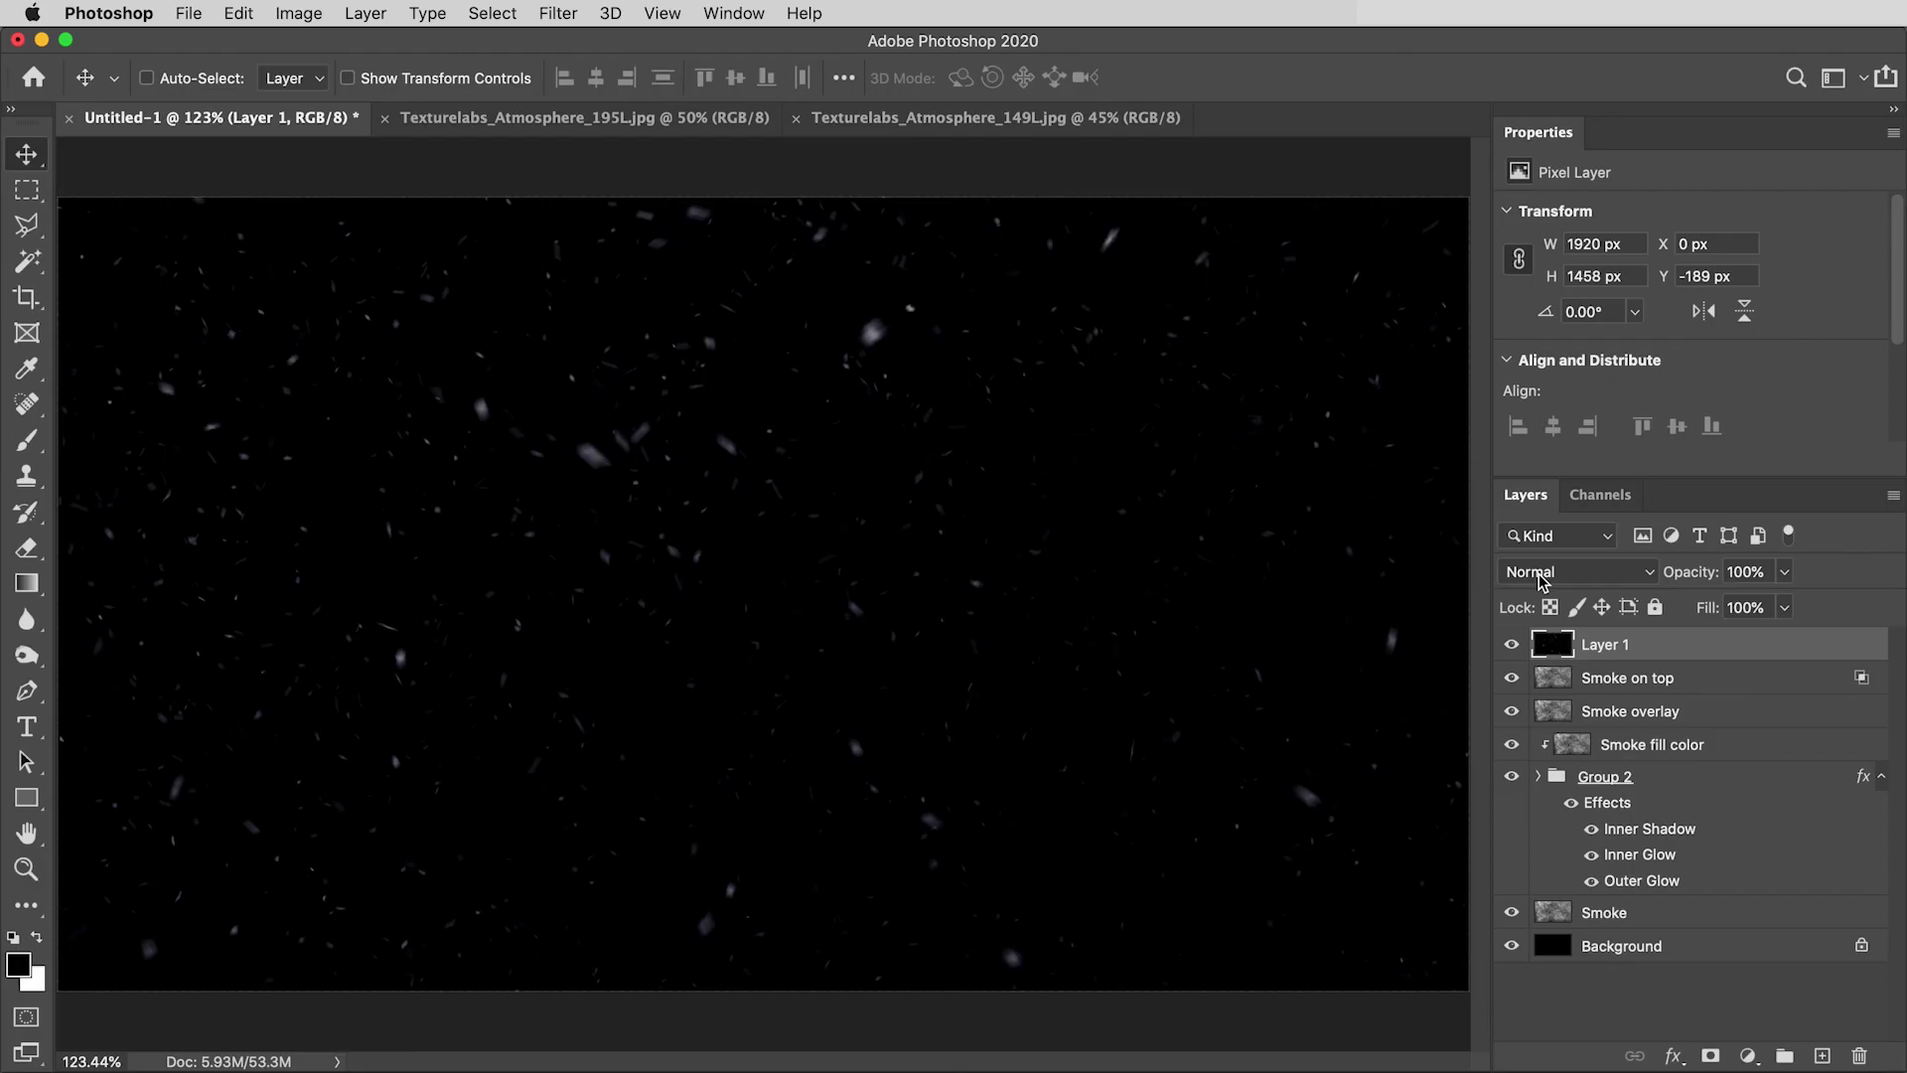
Set the particle layer to Linear Dodge (Add) blend mode with 65% fill.
click(1541, 584)
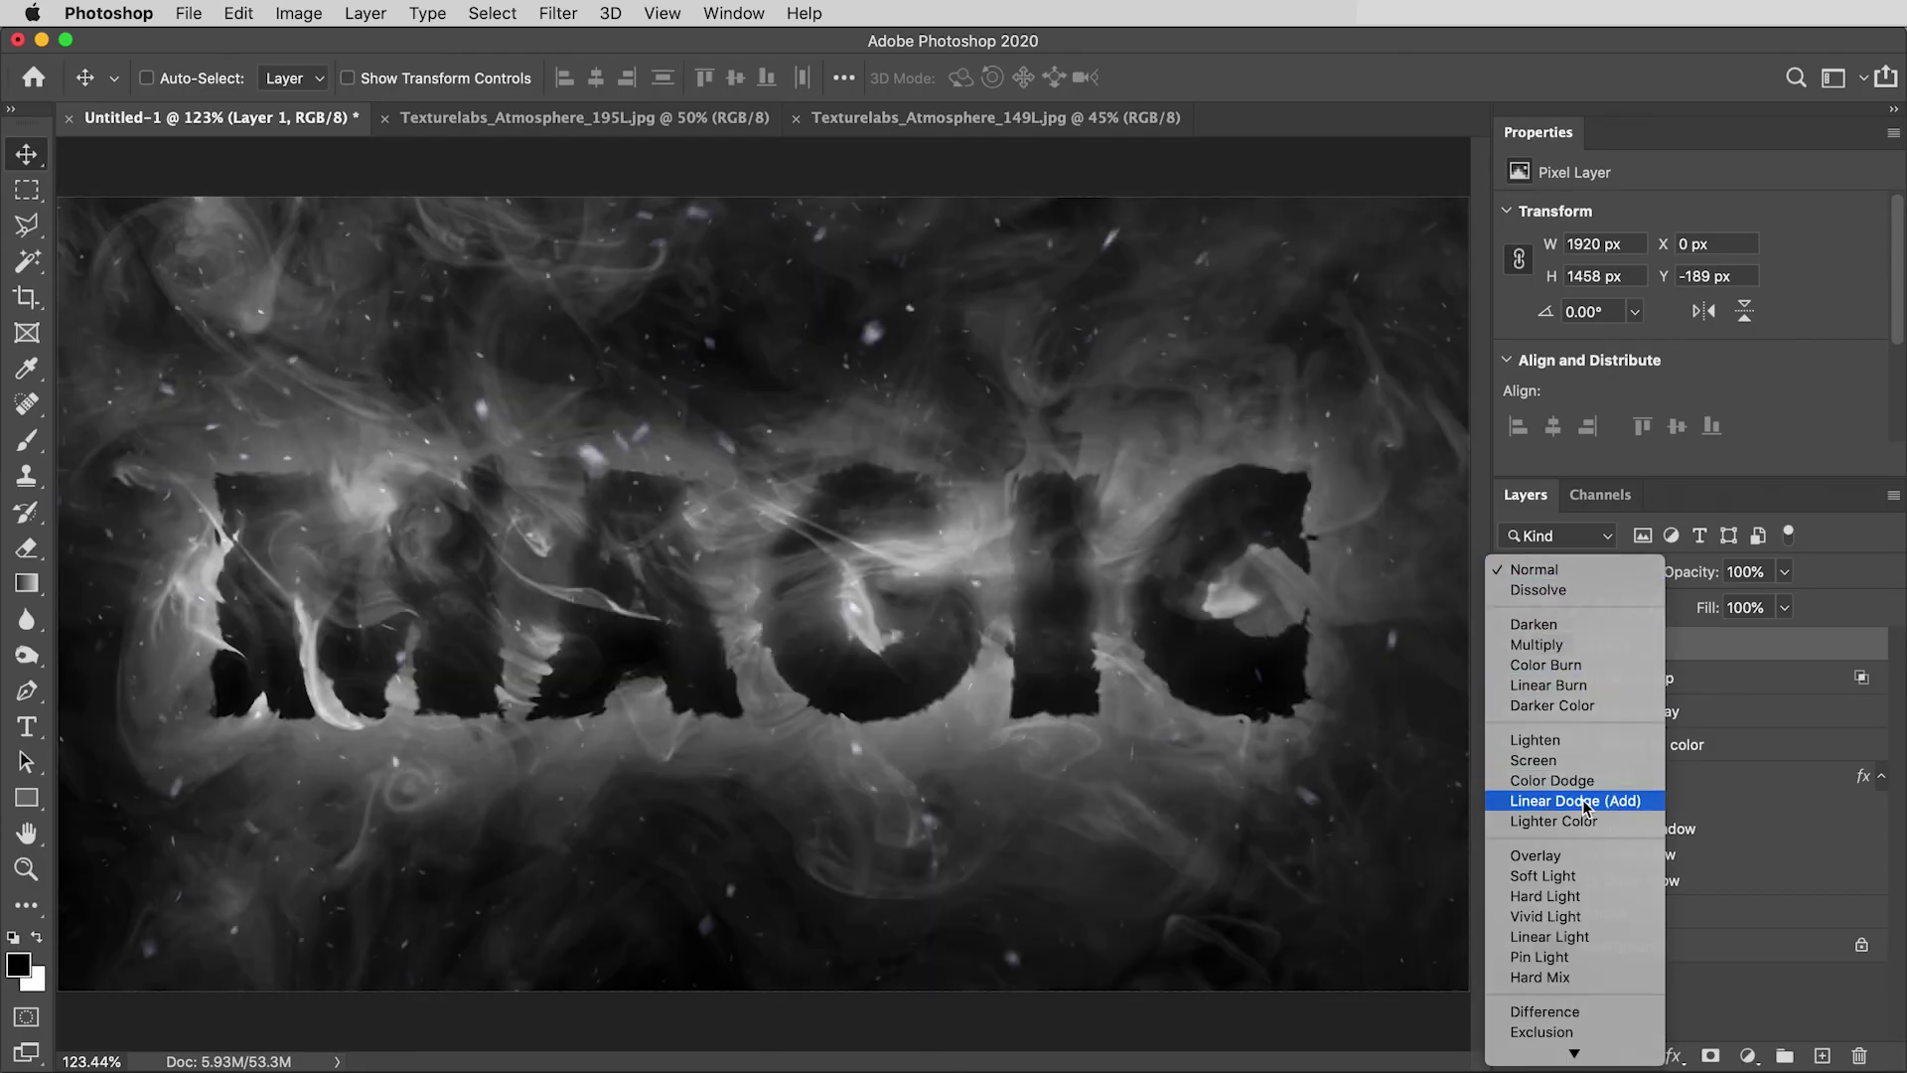
click(1582, 801)
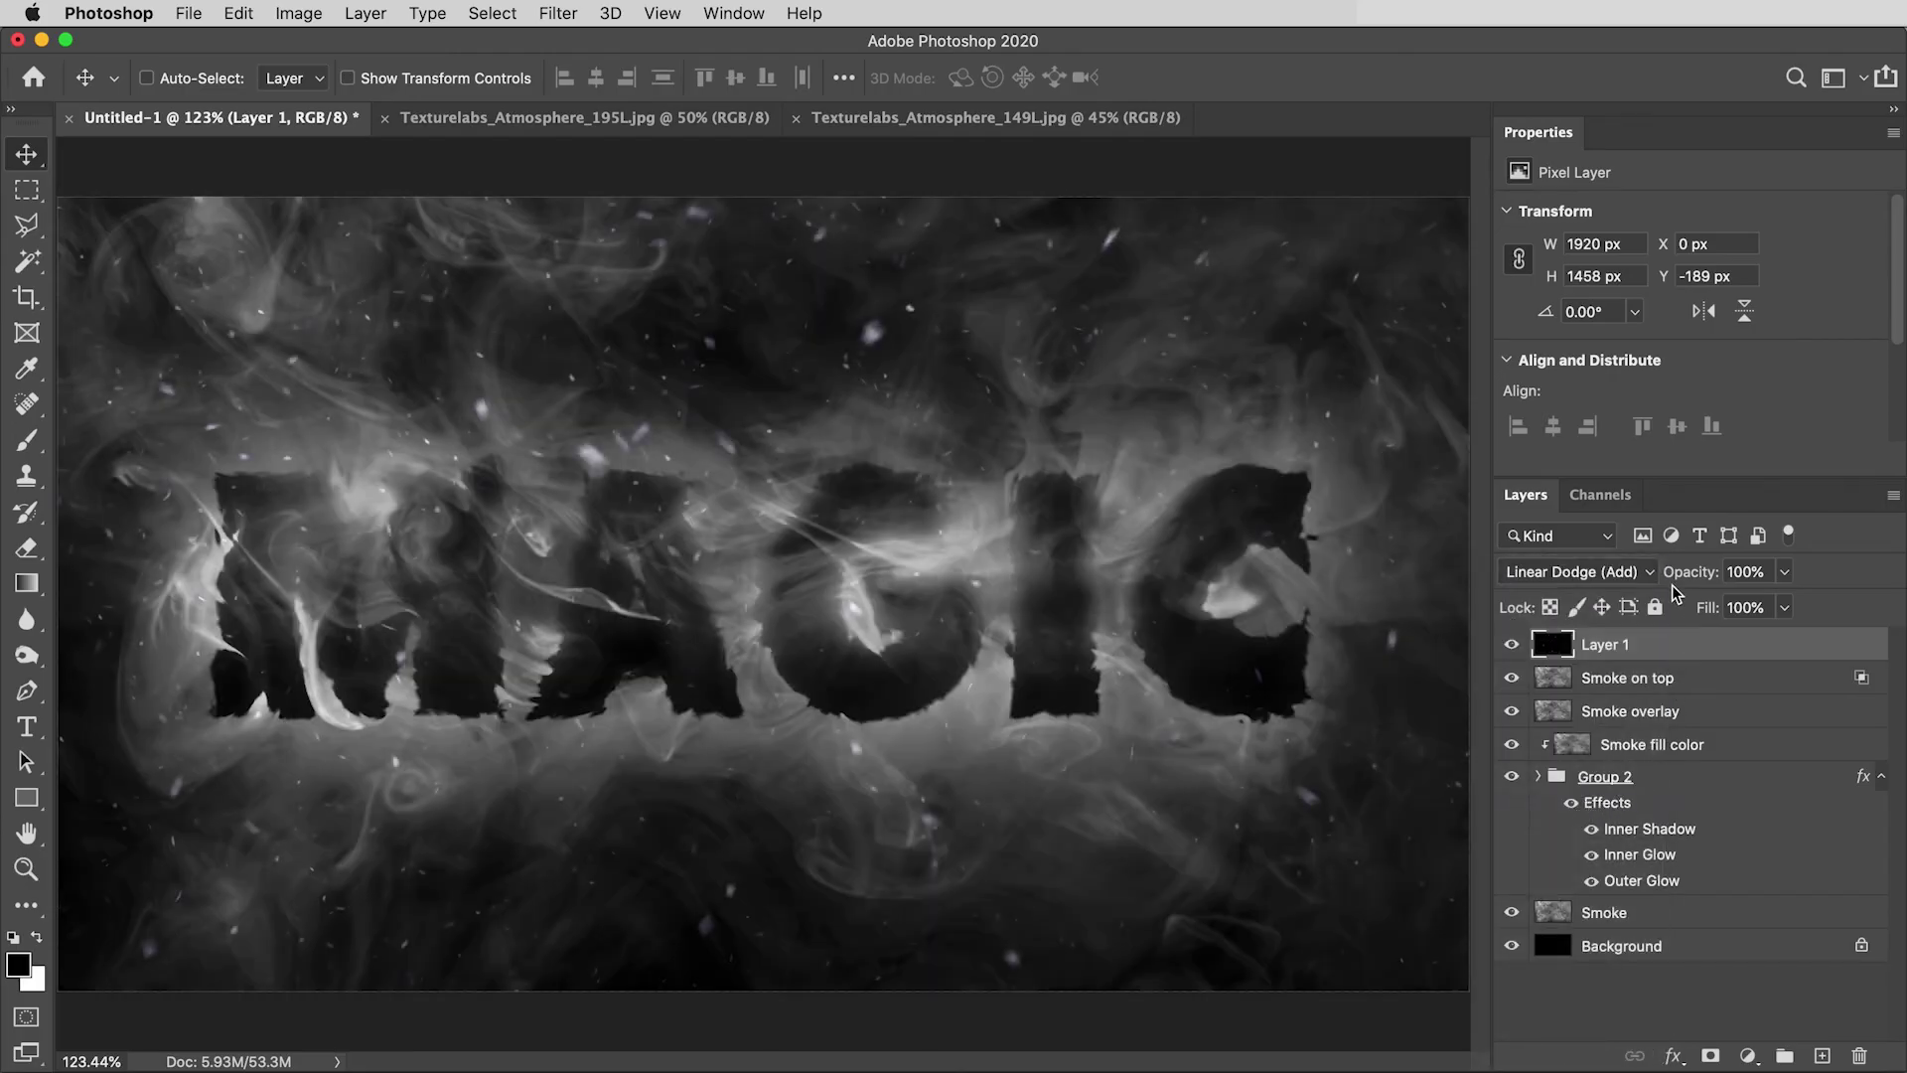
click(1785, 607)
drag(1778, 645, 1744, 635)
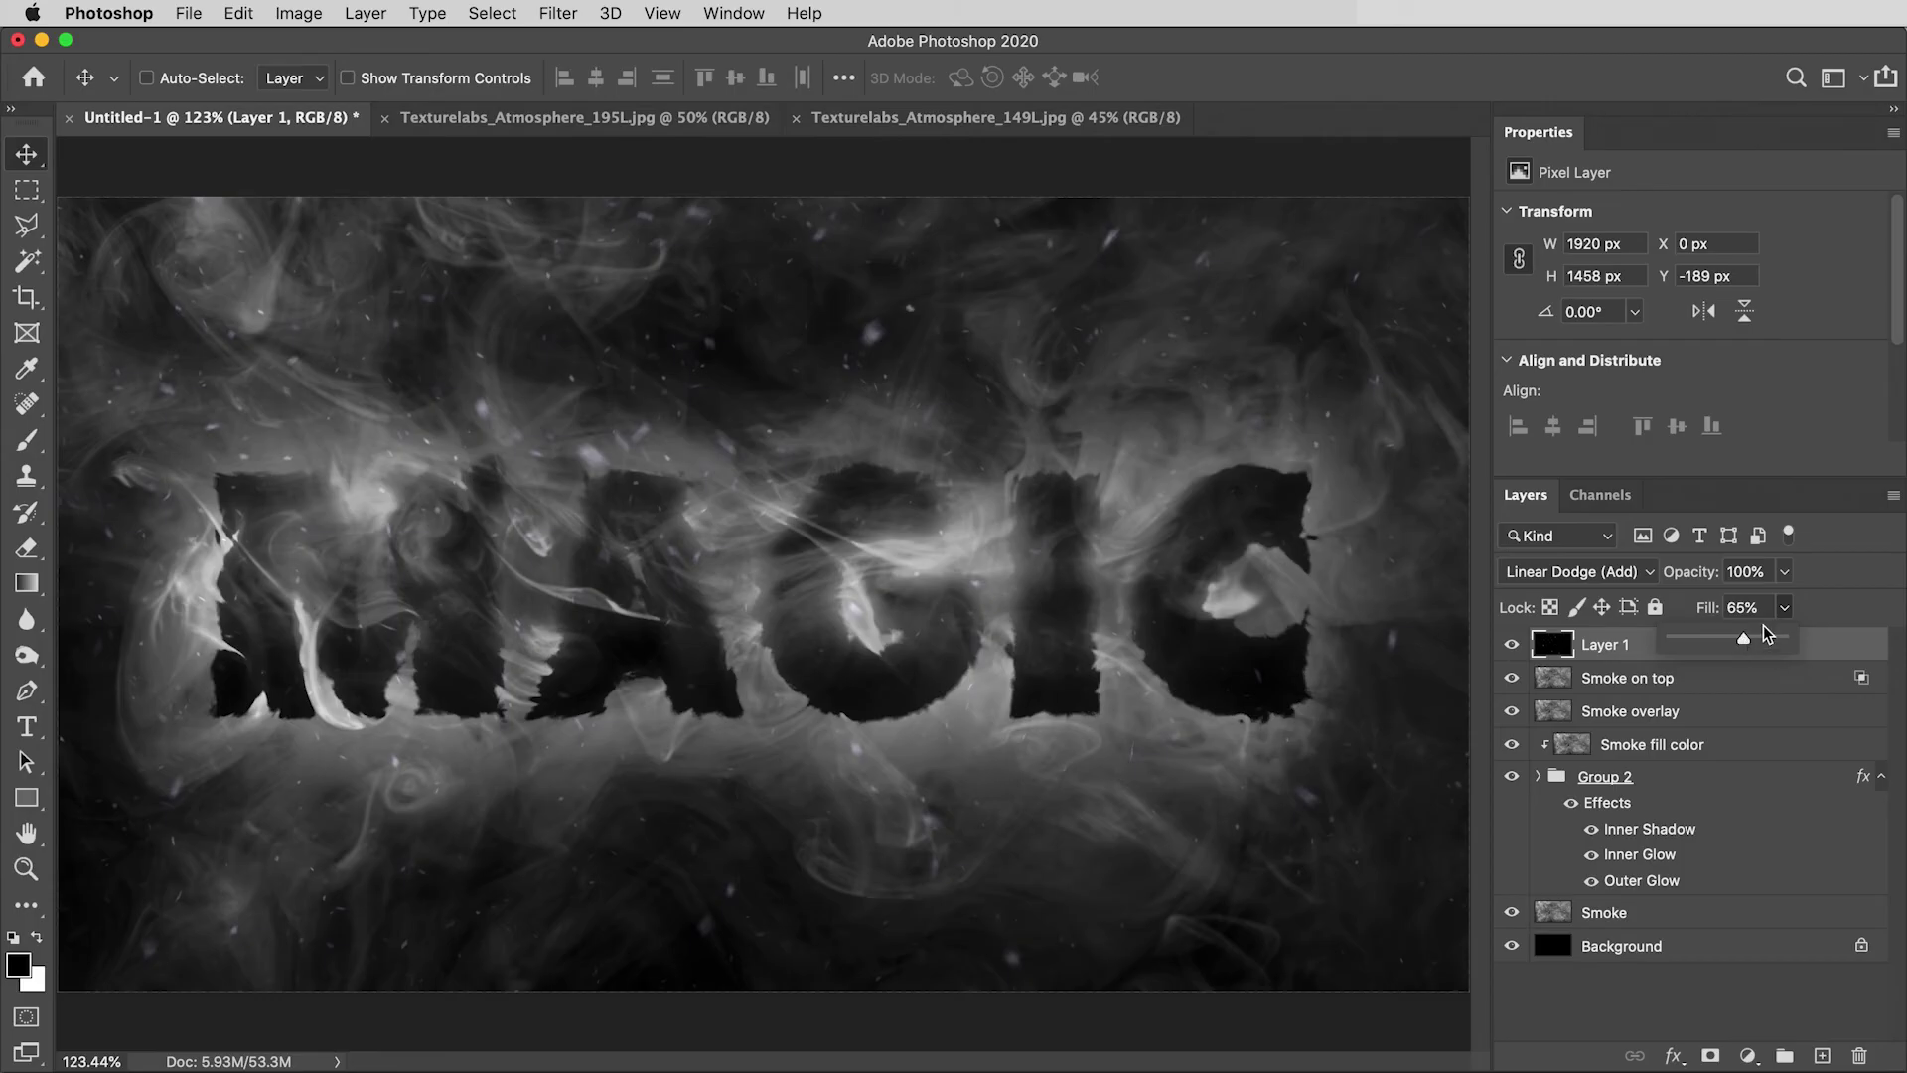
click(1768, 625)
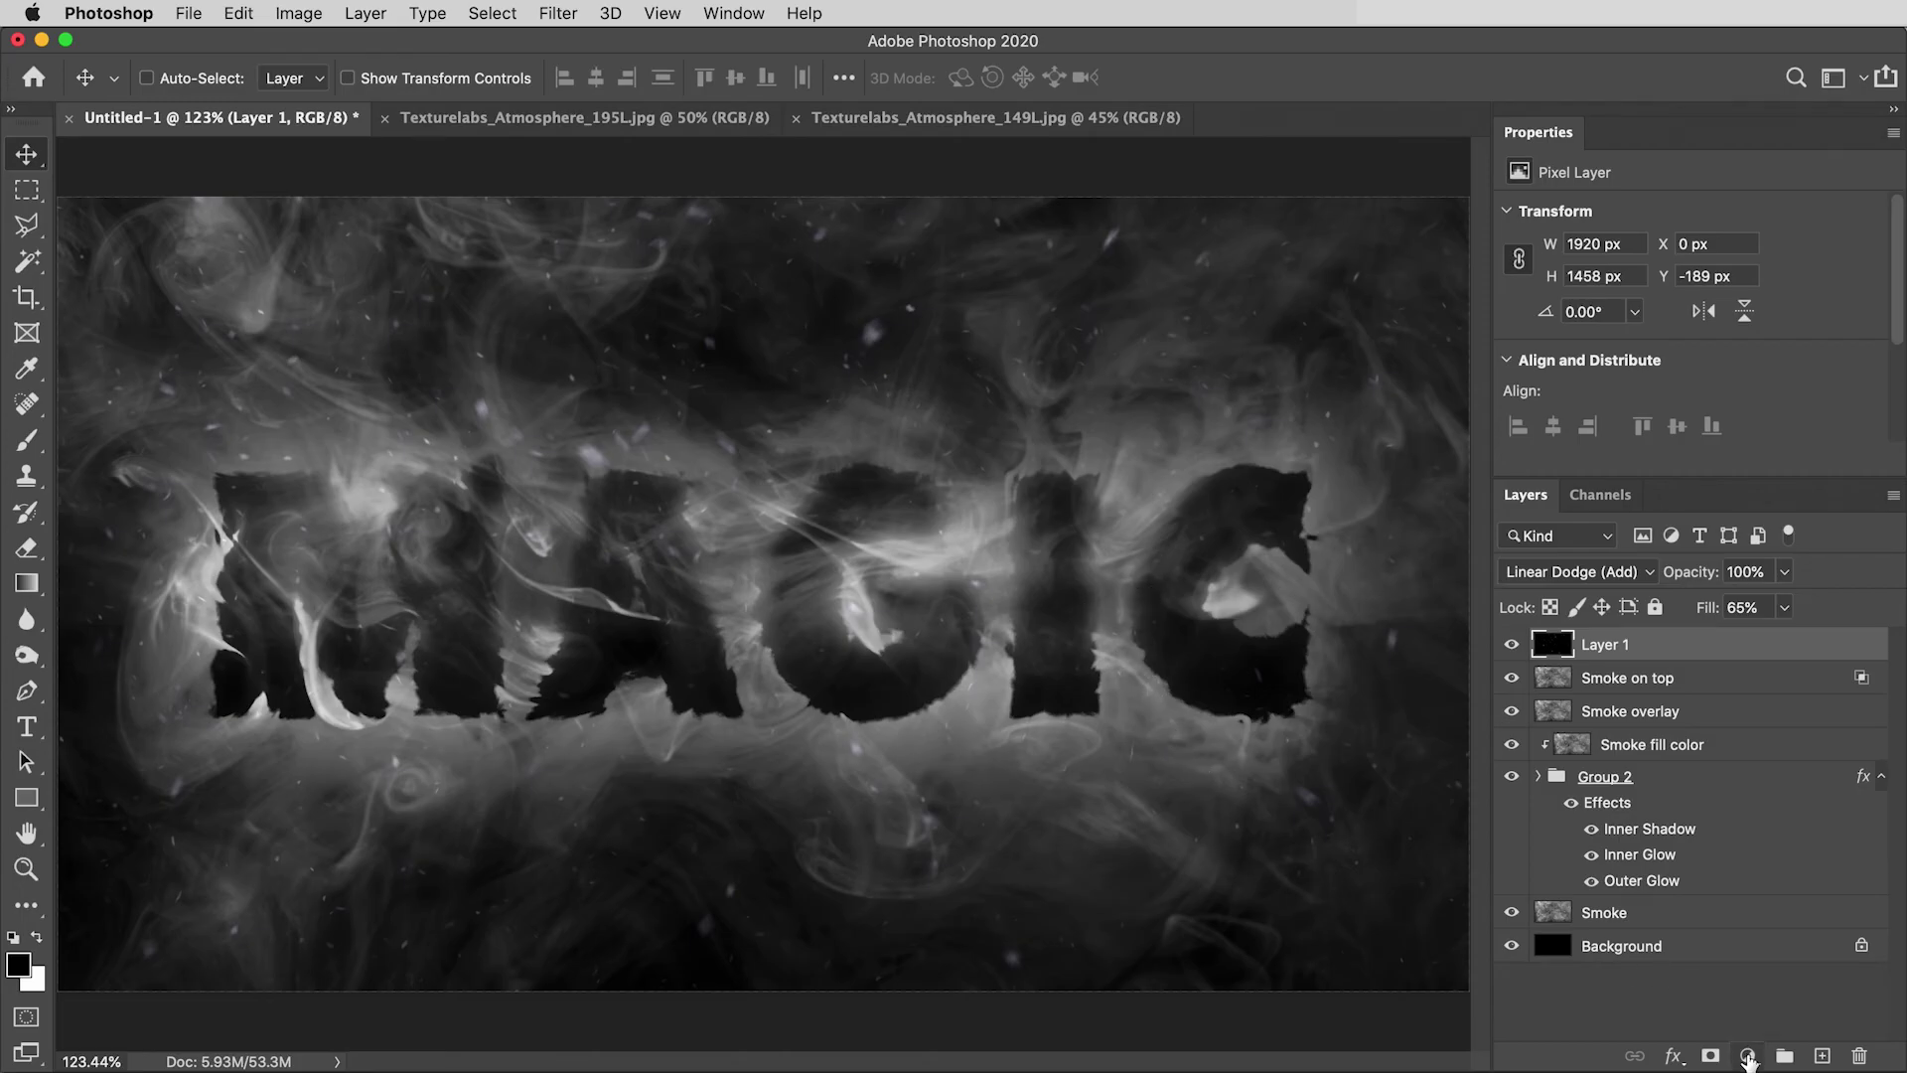
Add a Levels adjustment layer with the white input point lowered to 191.
click(1747, 1057)
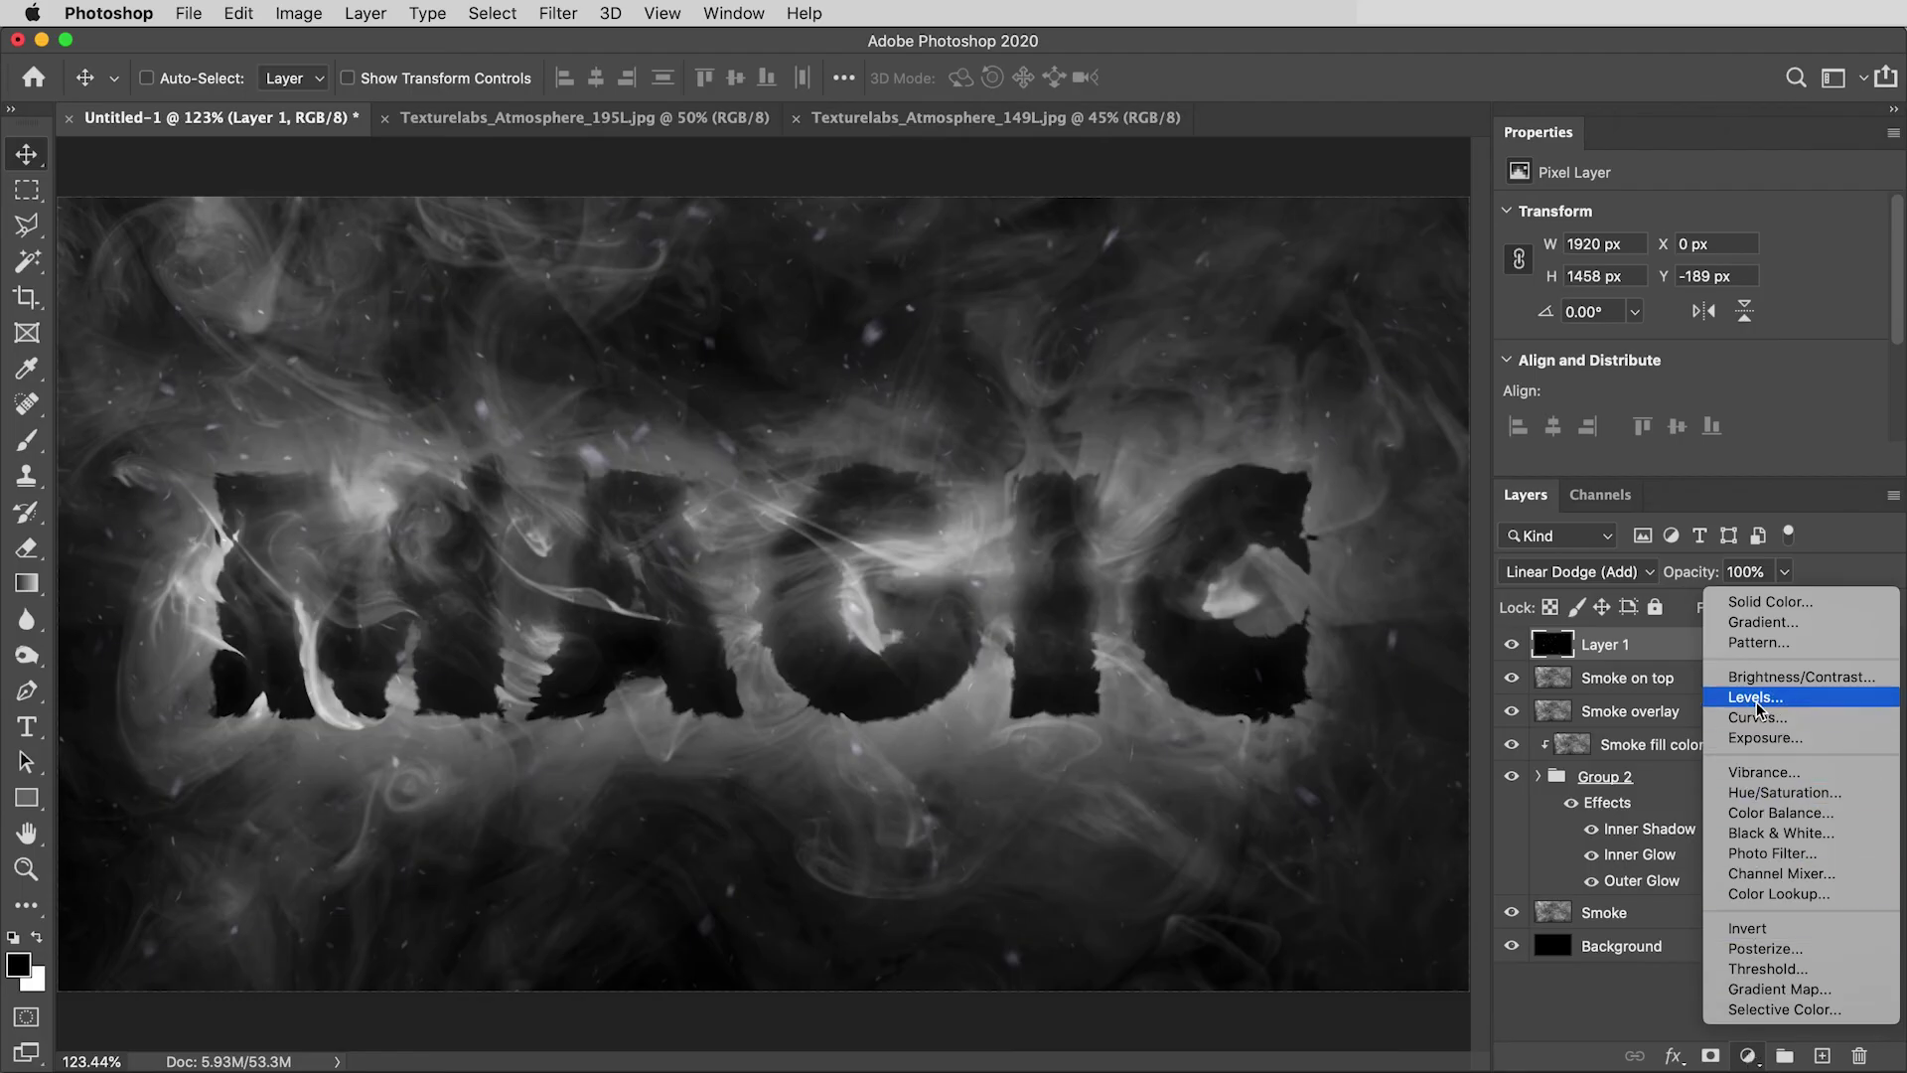
click(1761, 701)
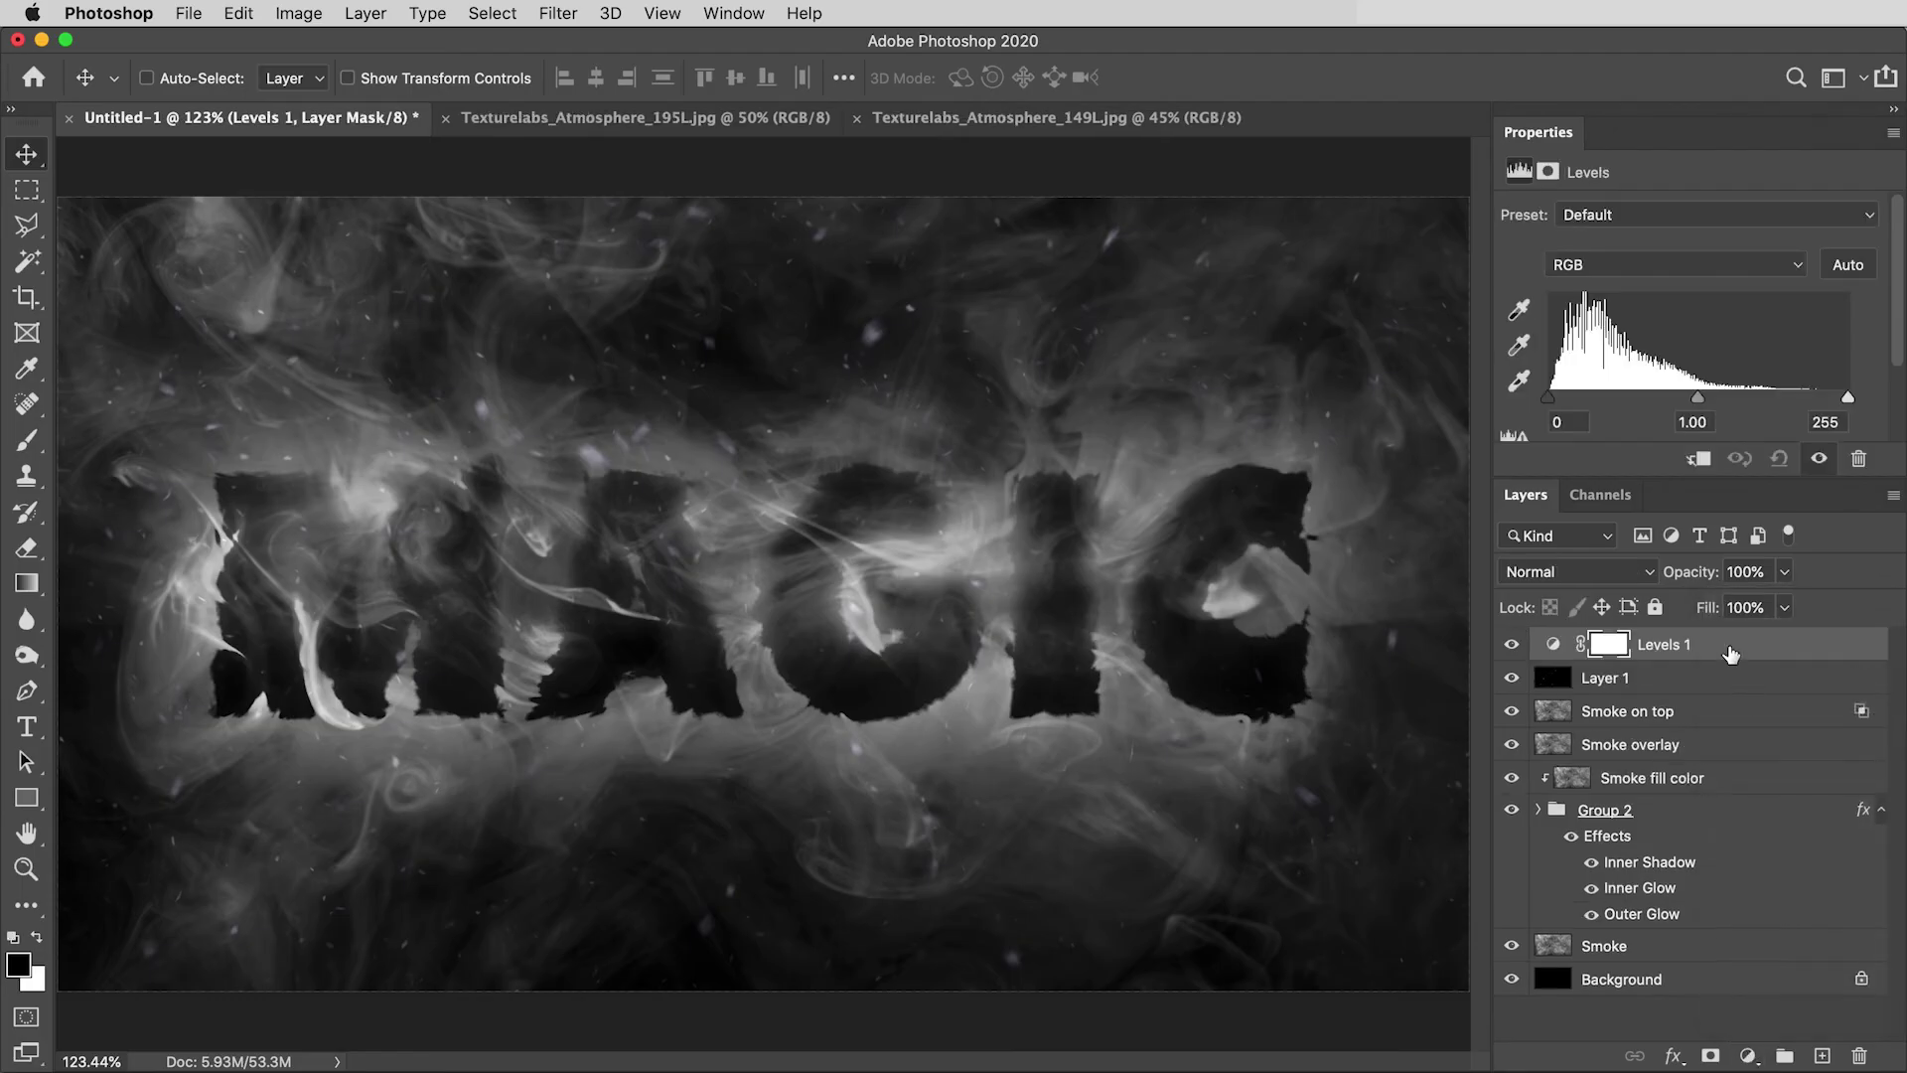
drag(1849, 397, 1777, 402)
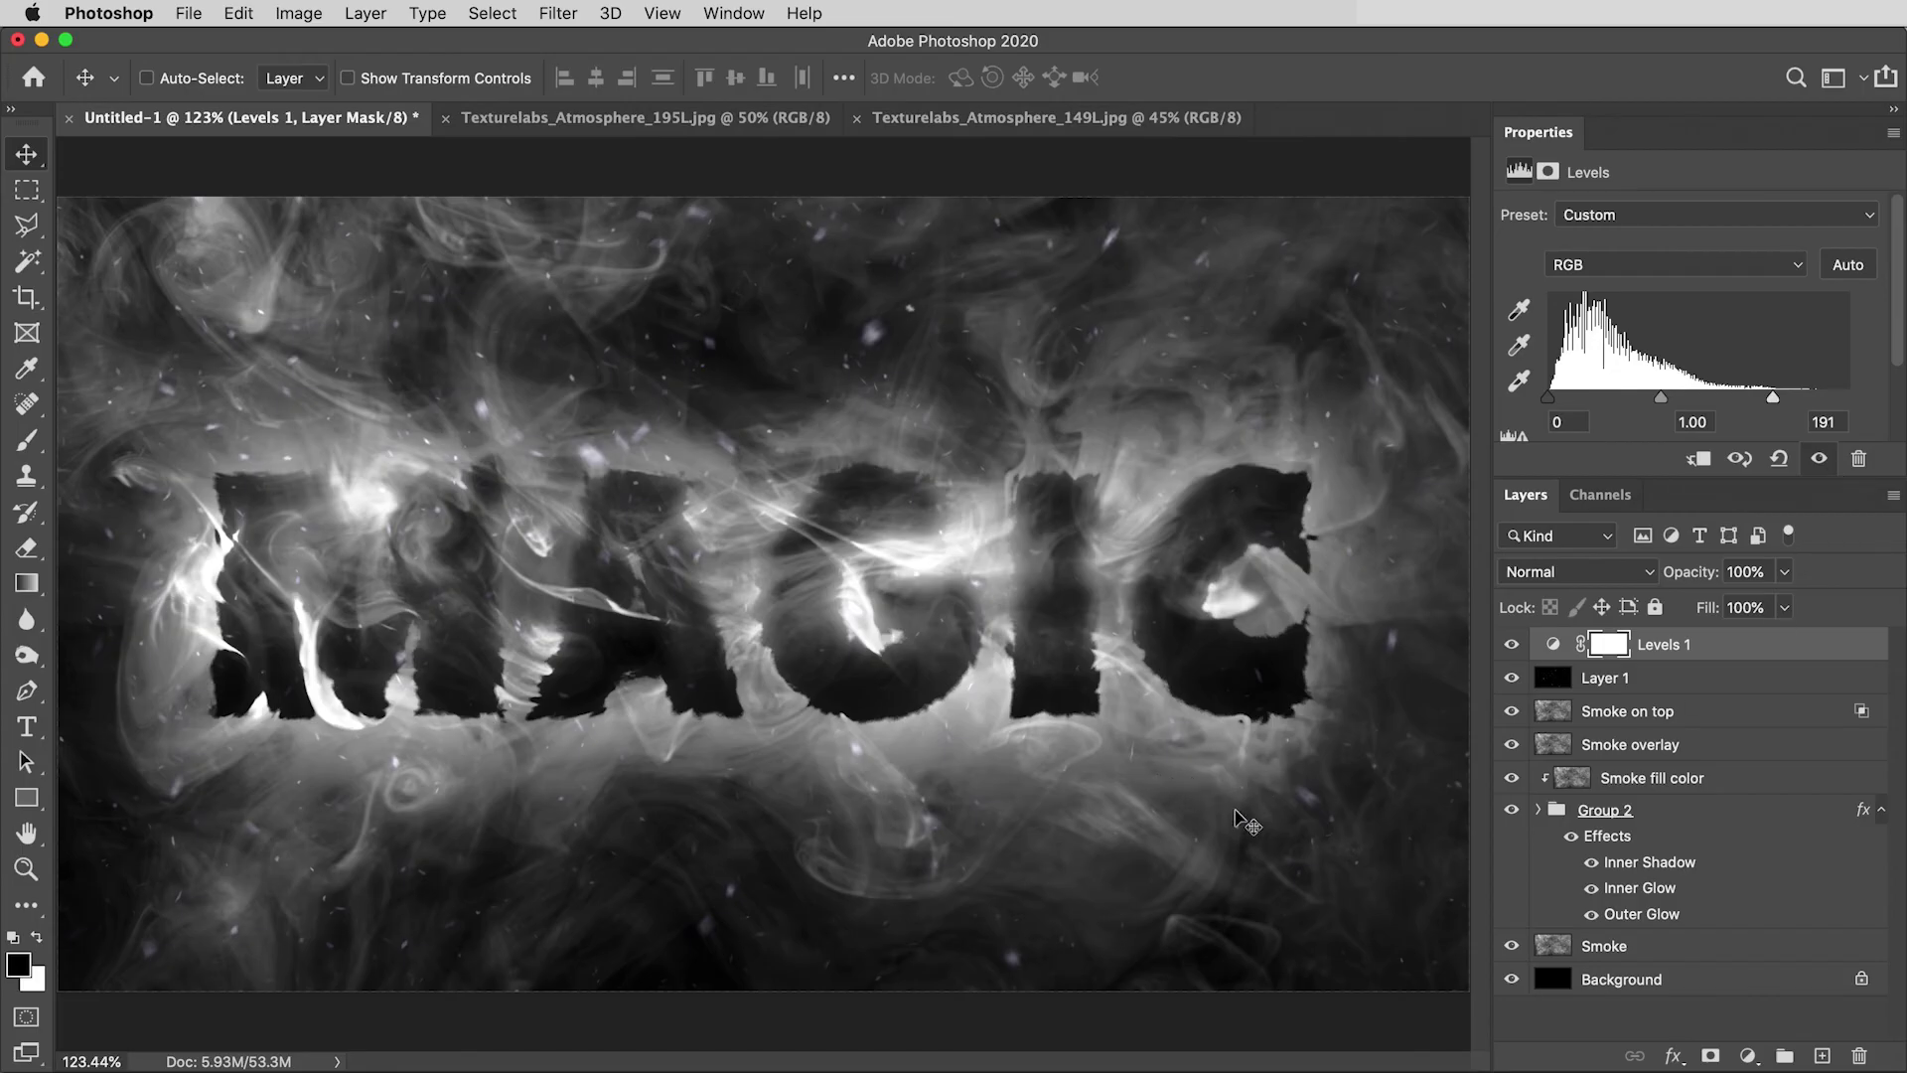
click(1749, 1055)
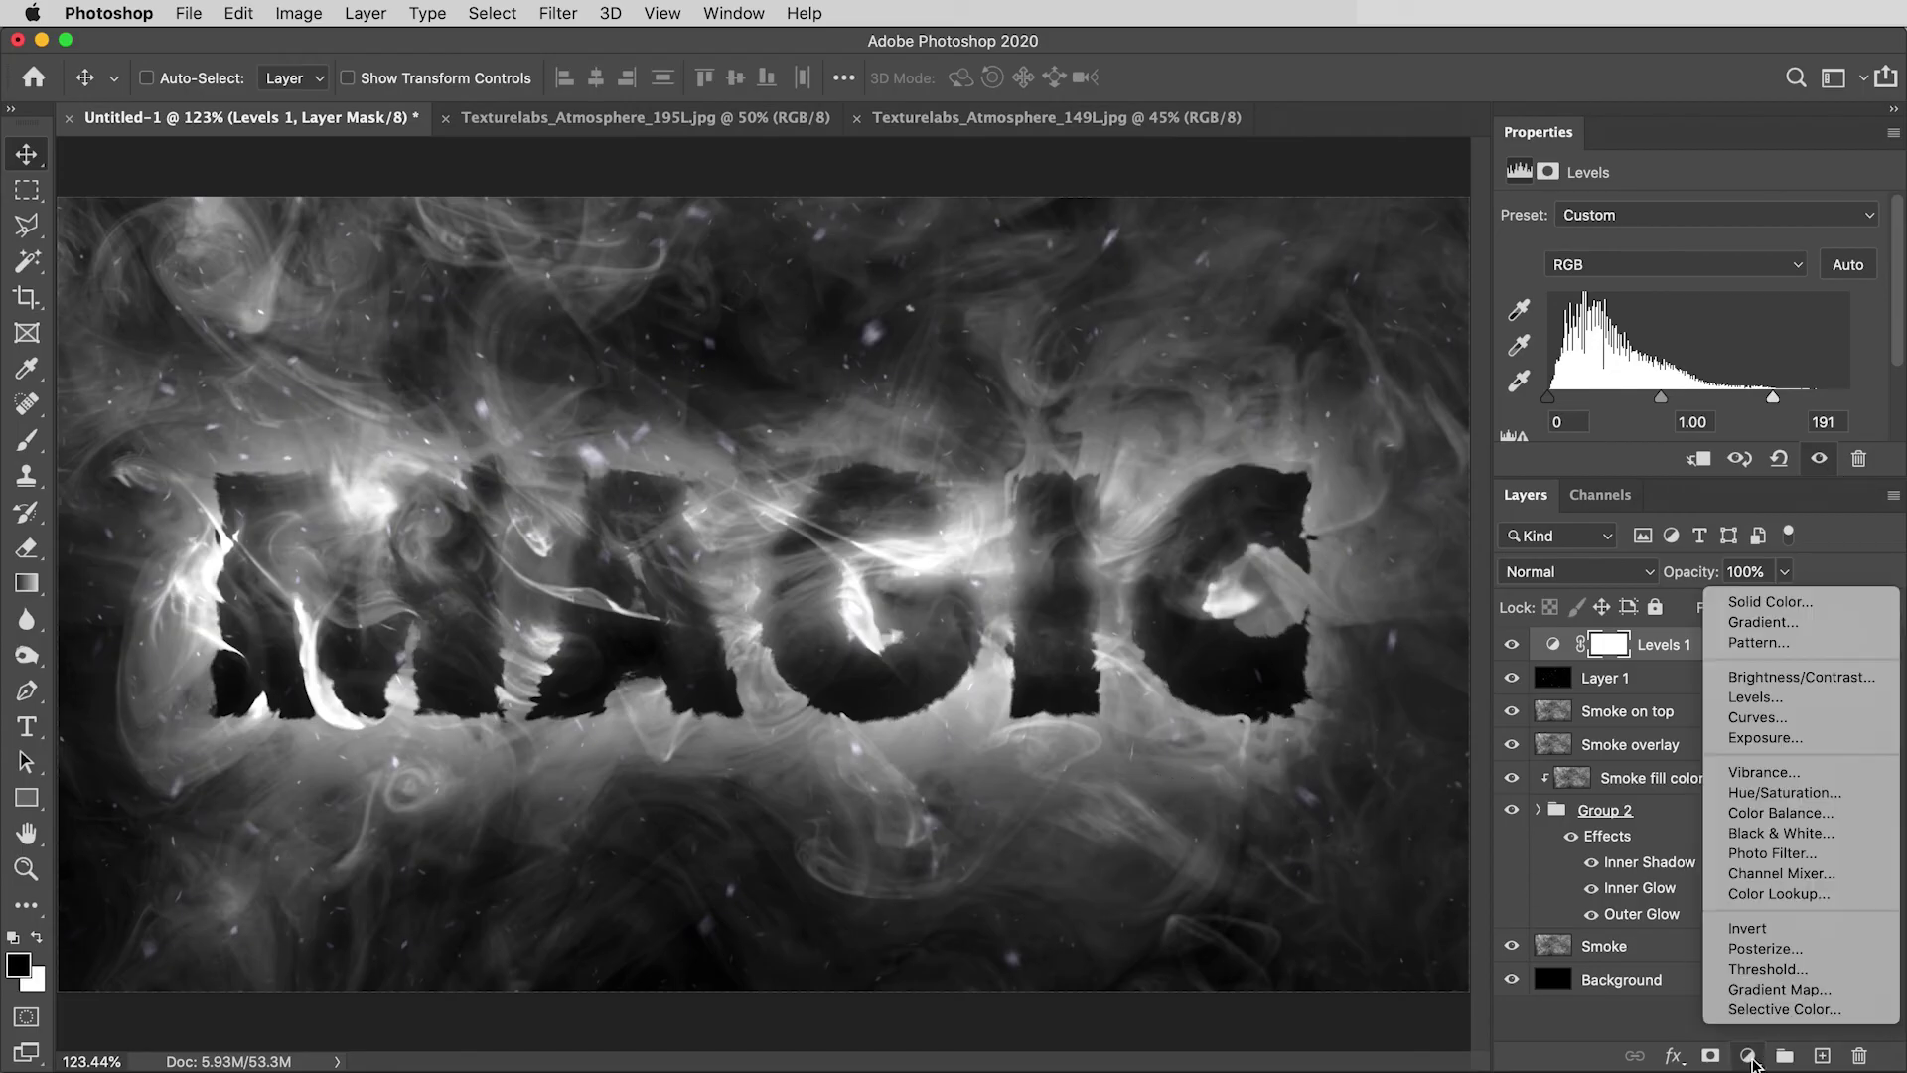
Add a Gradient Map adjustment layer and preview several Iridescent gradient presets, including Iridescent_12.
click(1790, 992)
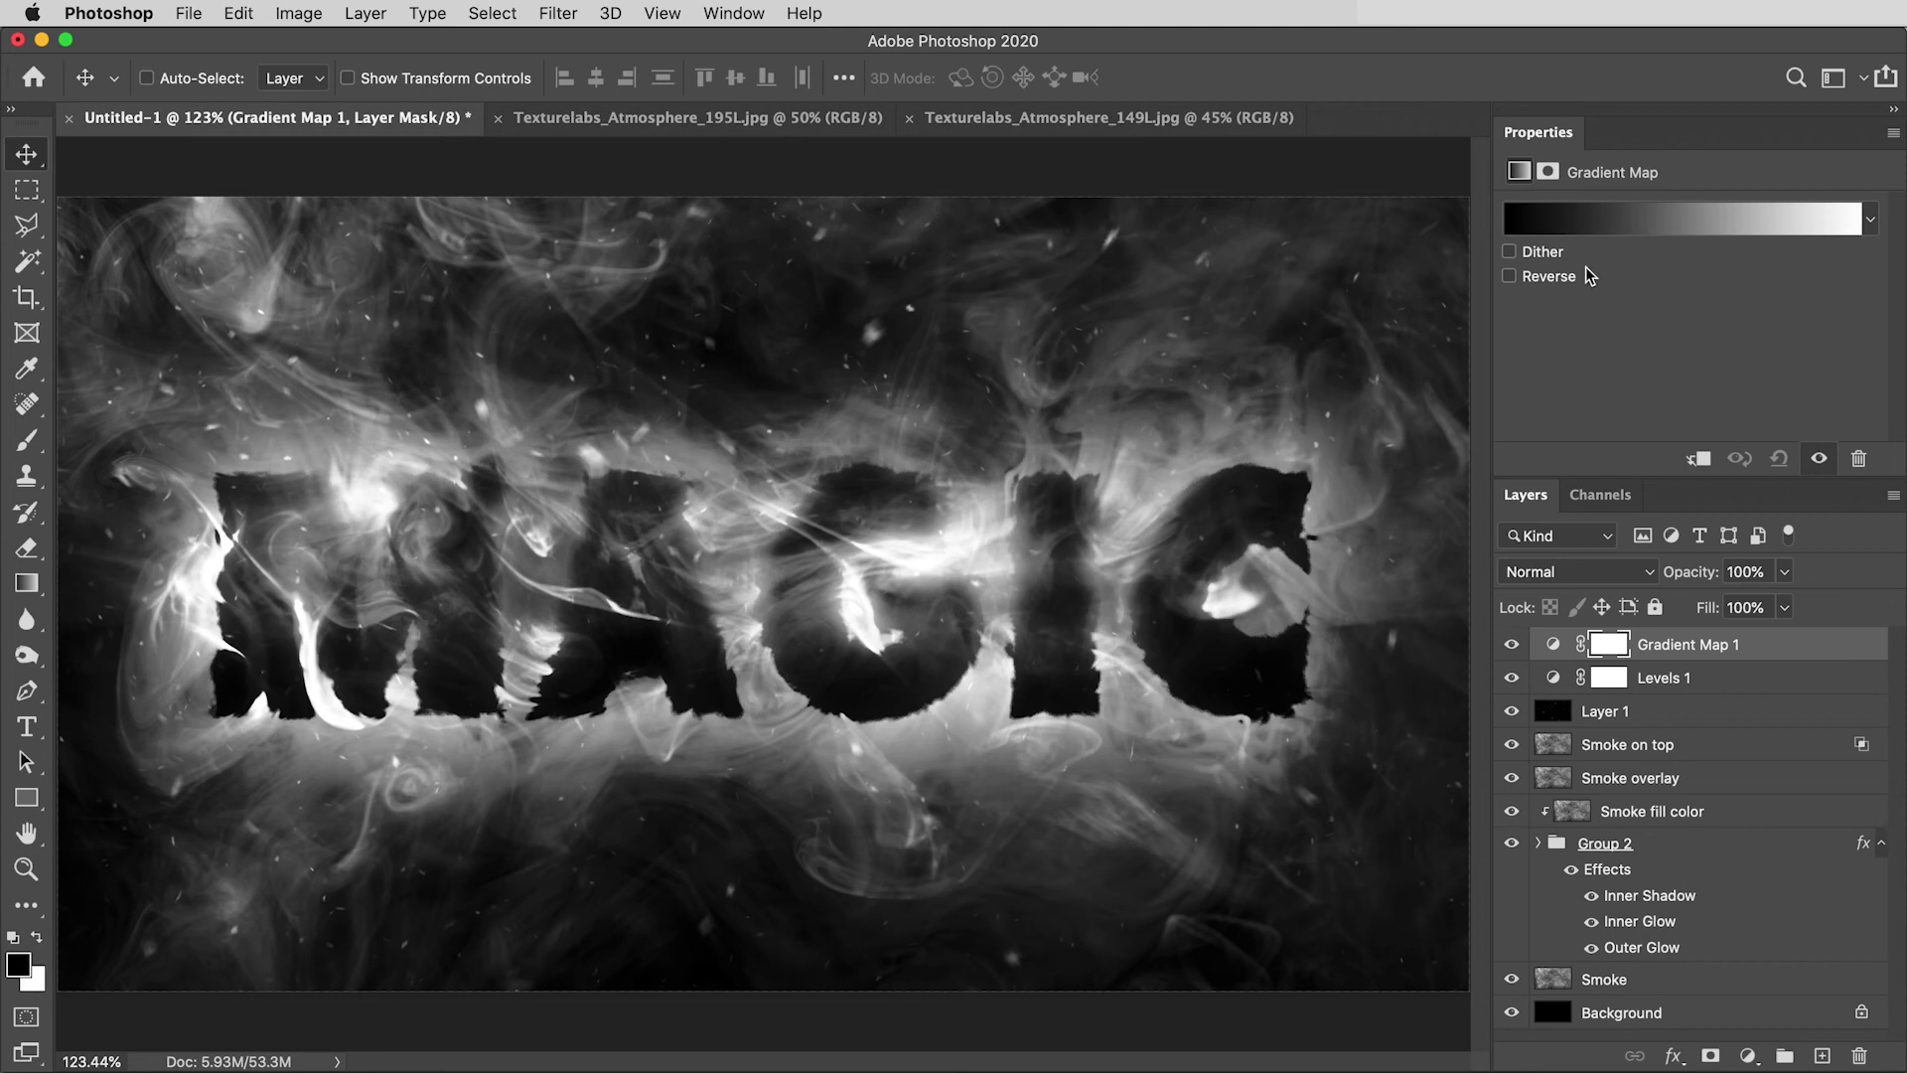
click(1637, 221)
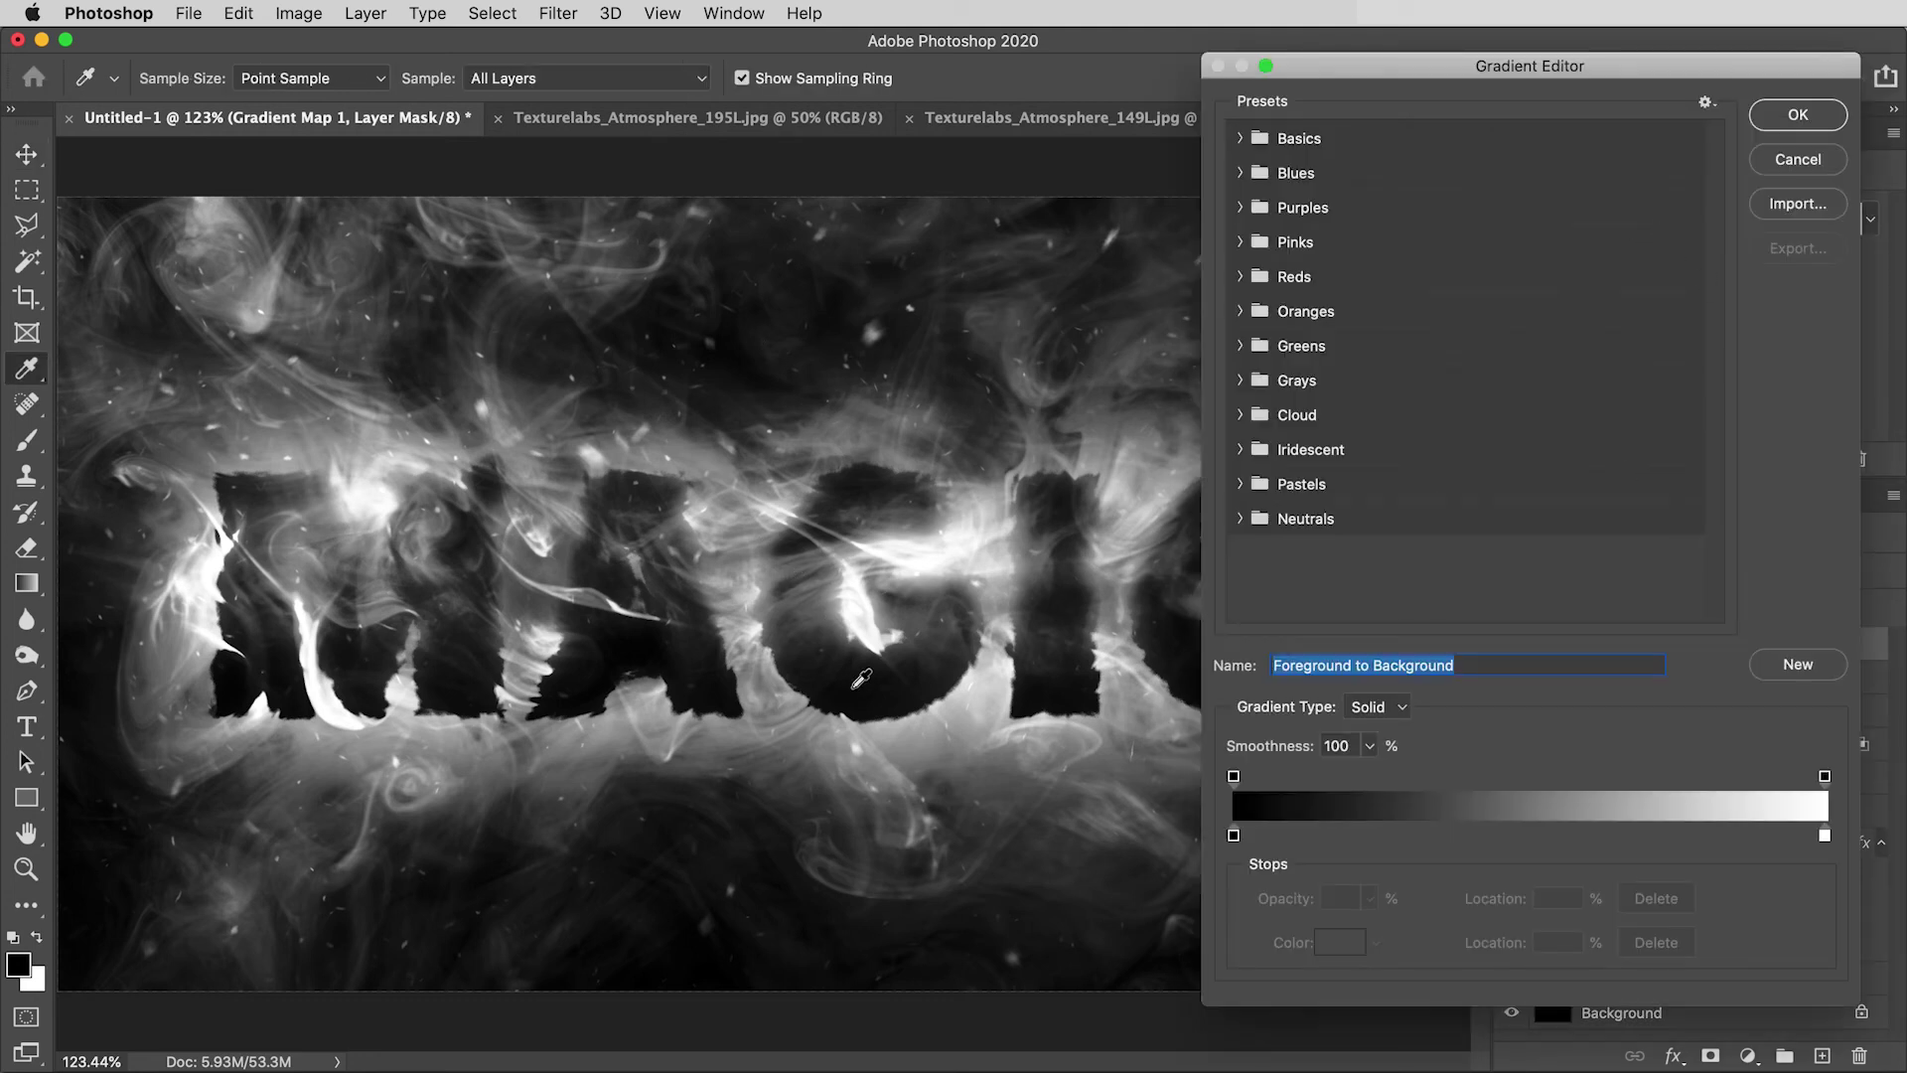
click(1241, 450)
click(1586, 534)
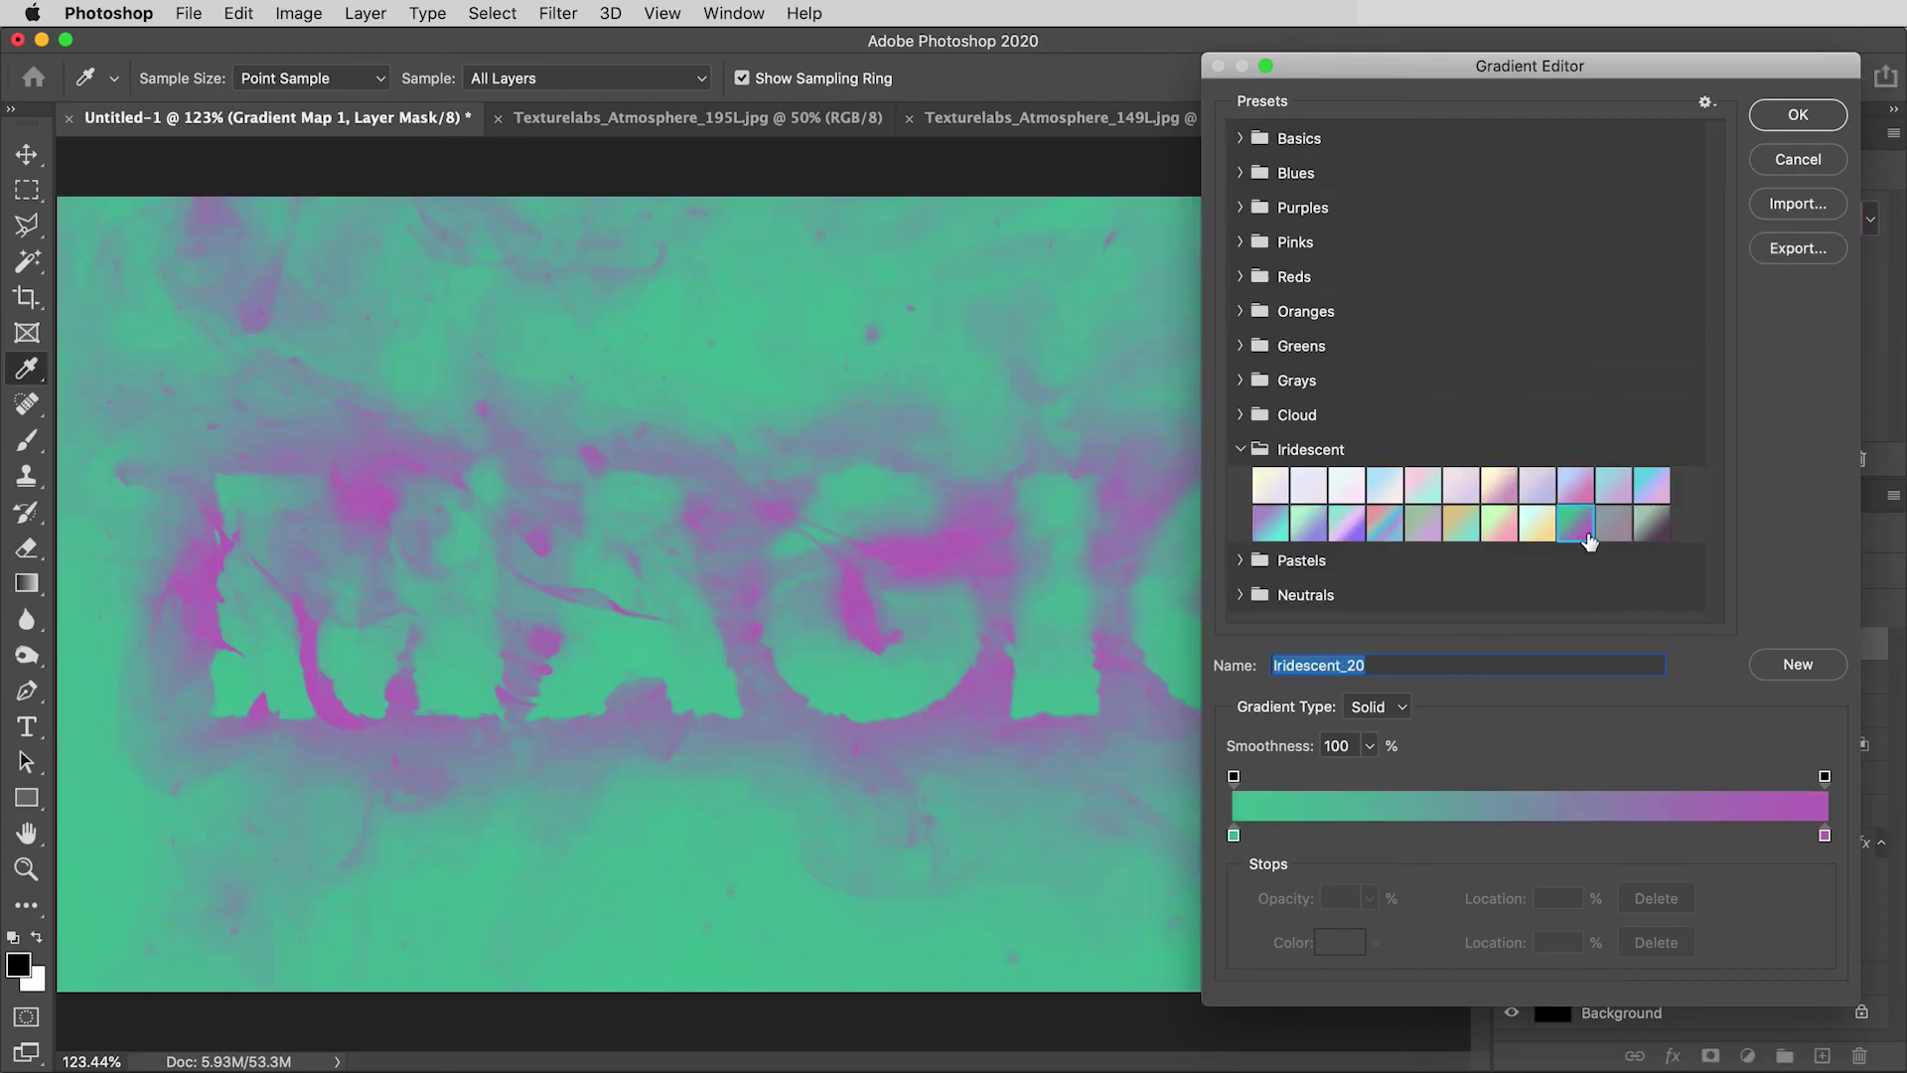
click(1650, 527)
click(1275, 527)
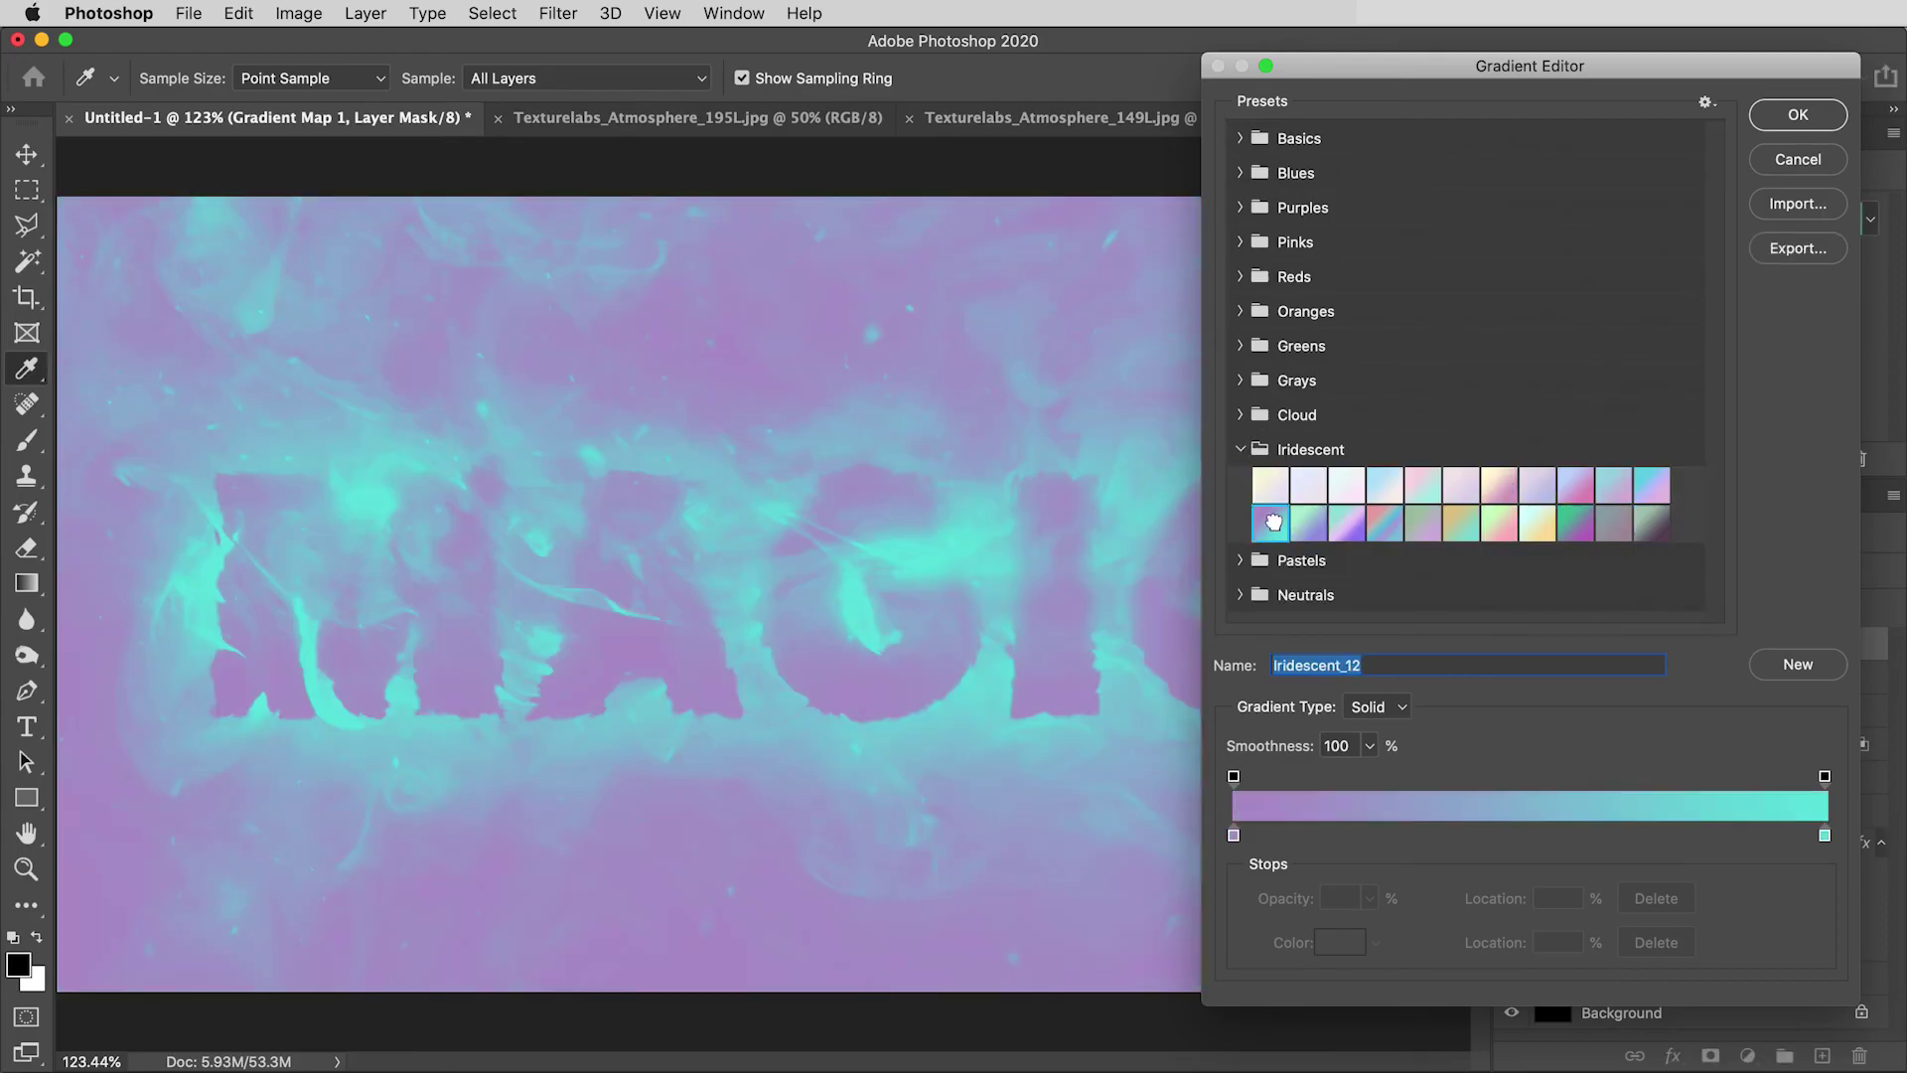
Choose the black-to-white Basics > Foreground to Background gradient for the map.
click(1238, 449)
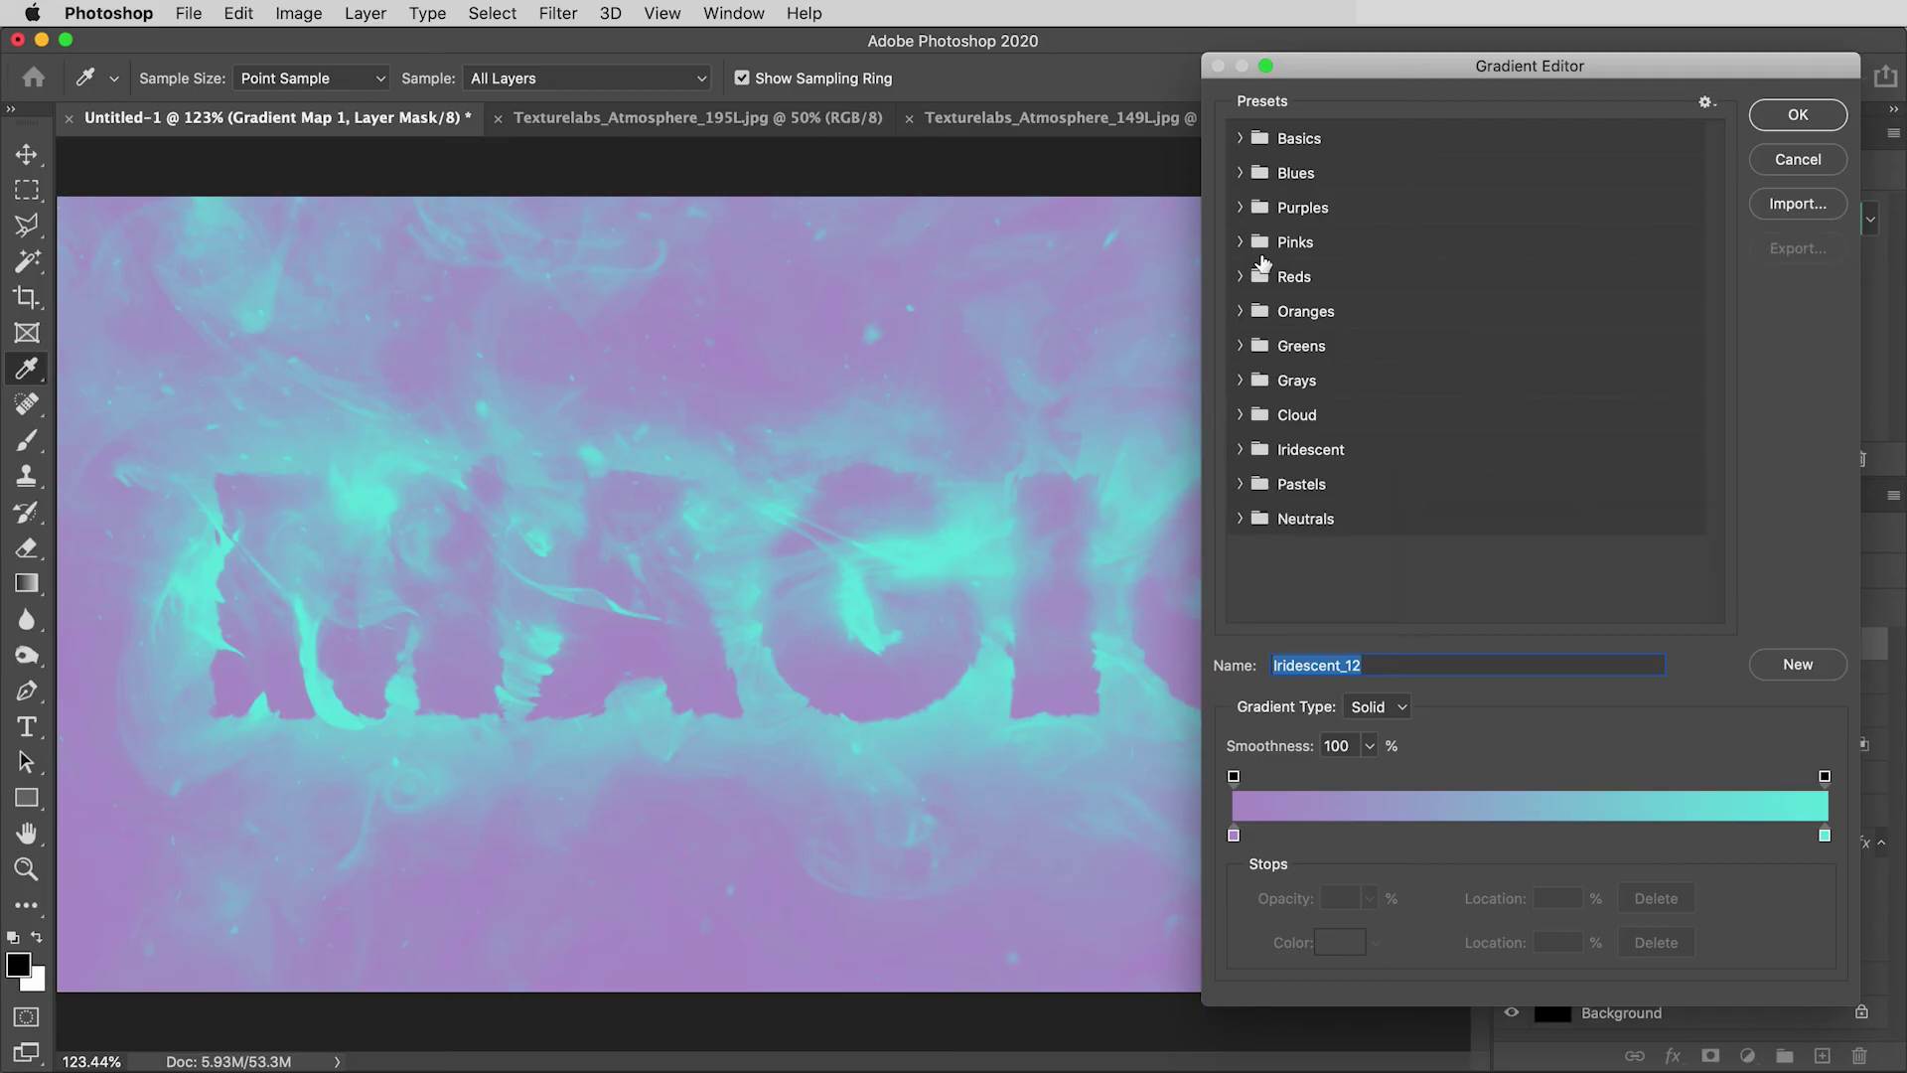
click(1238, 138)
click(1265, 175)
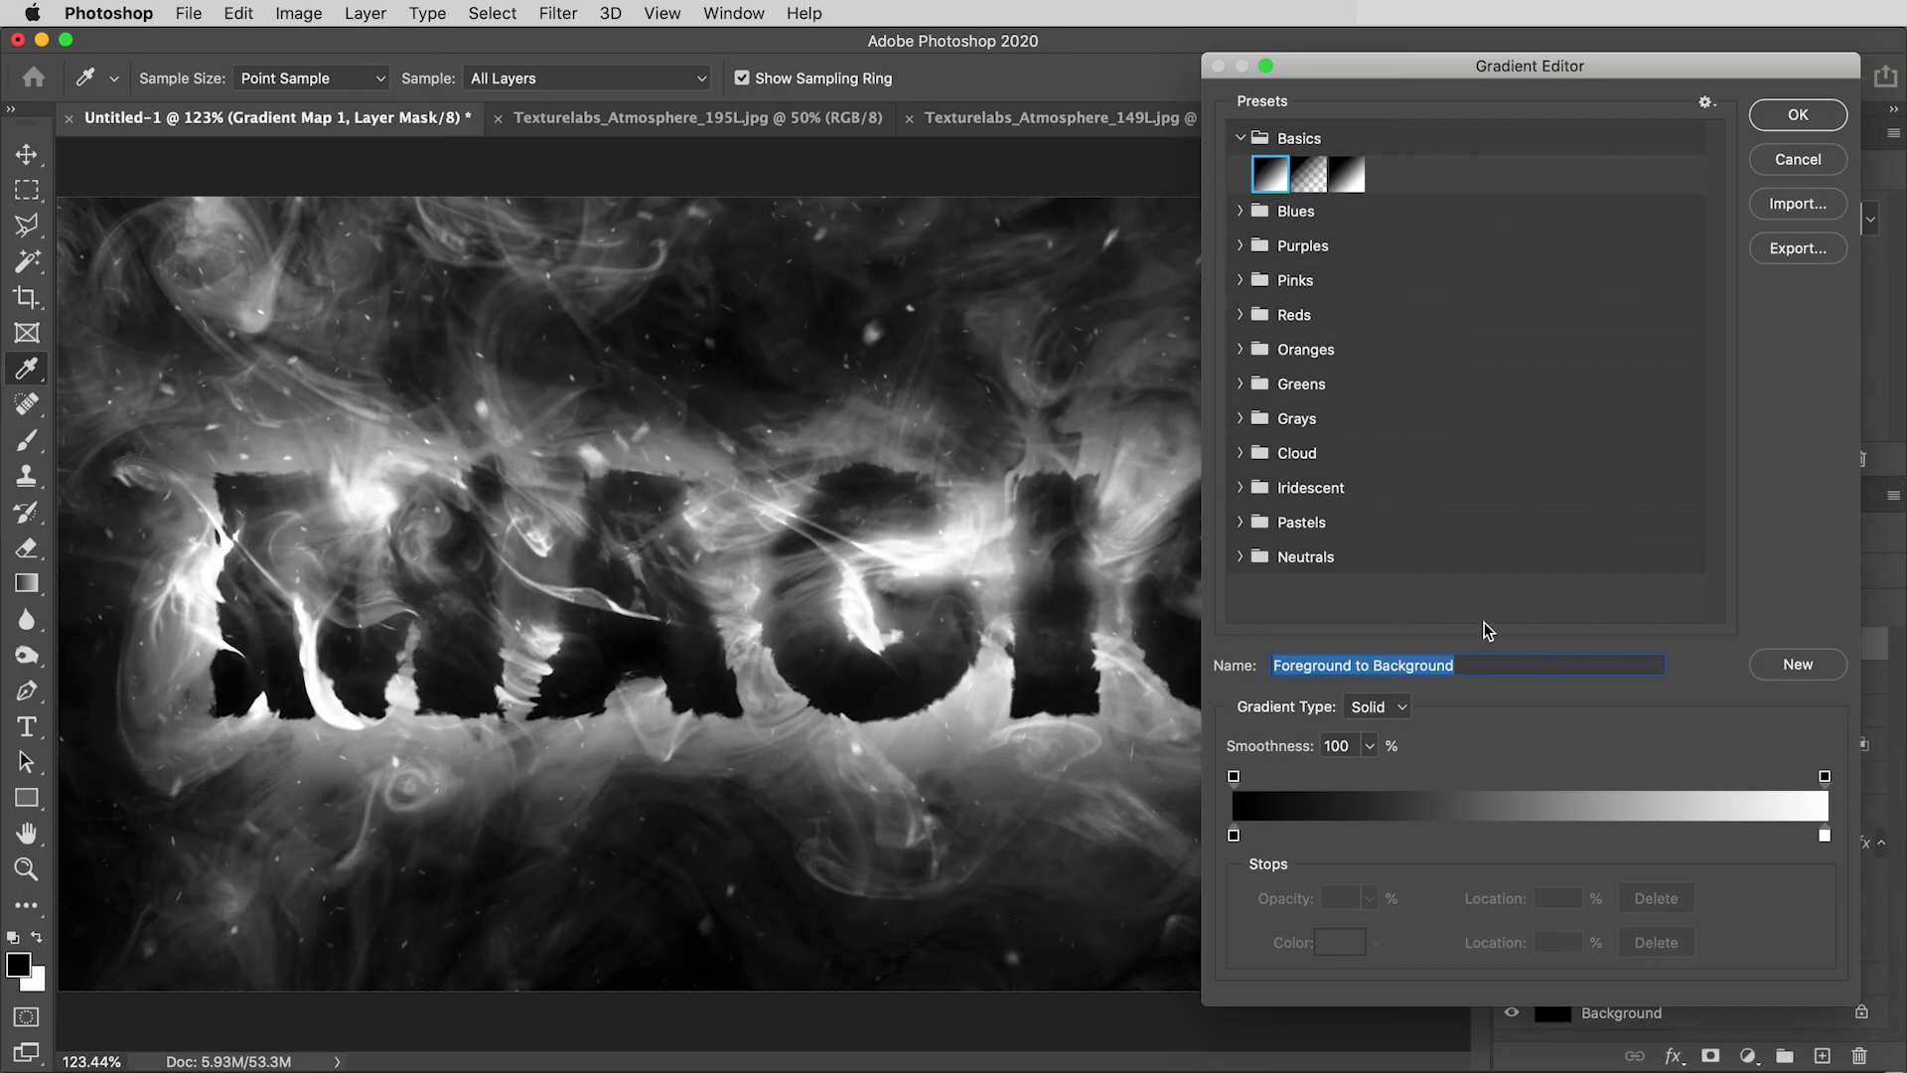
Add a middle gradient stop at 48% and colour it blue.
click(1518, 835)
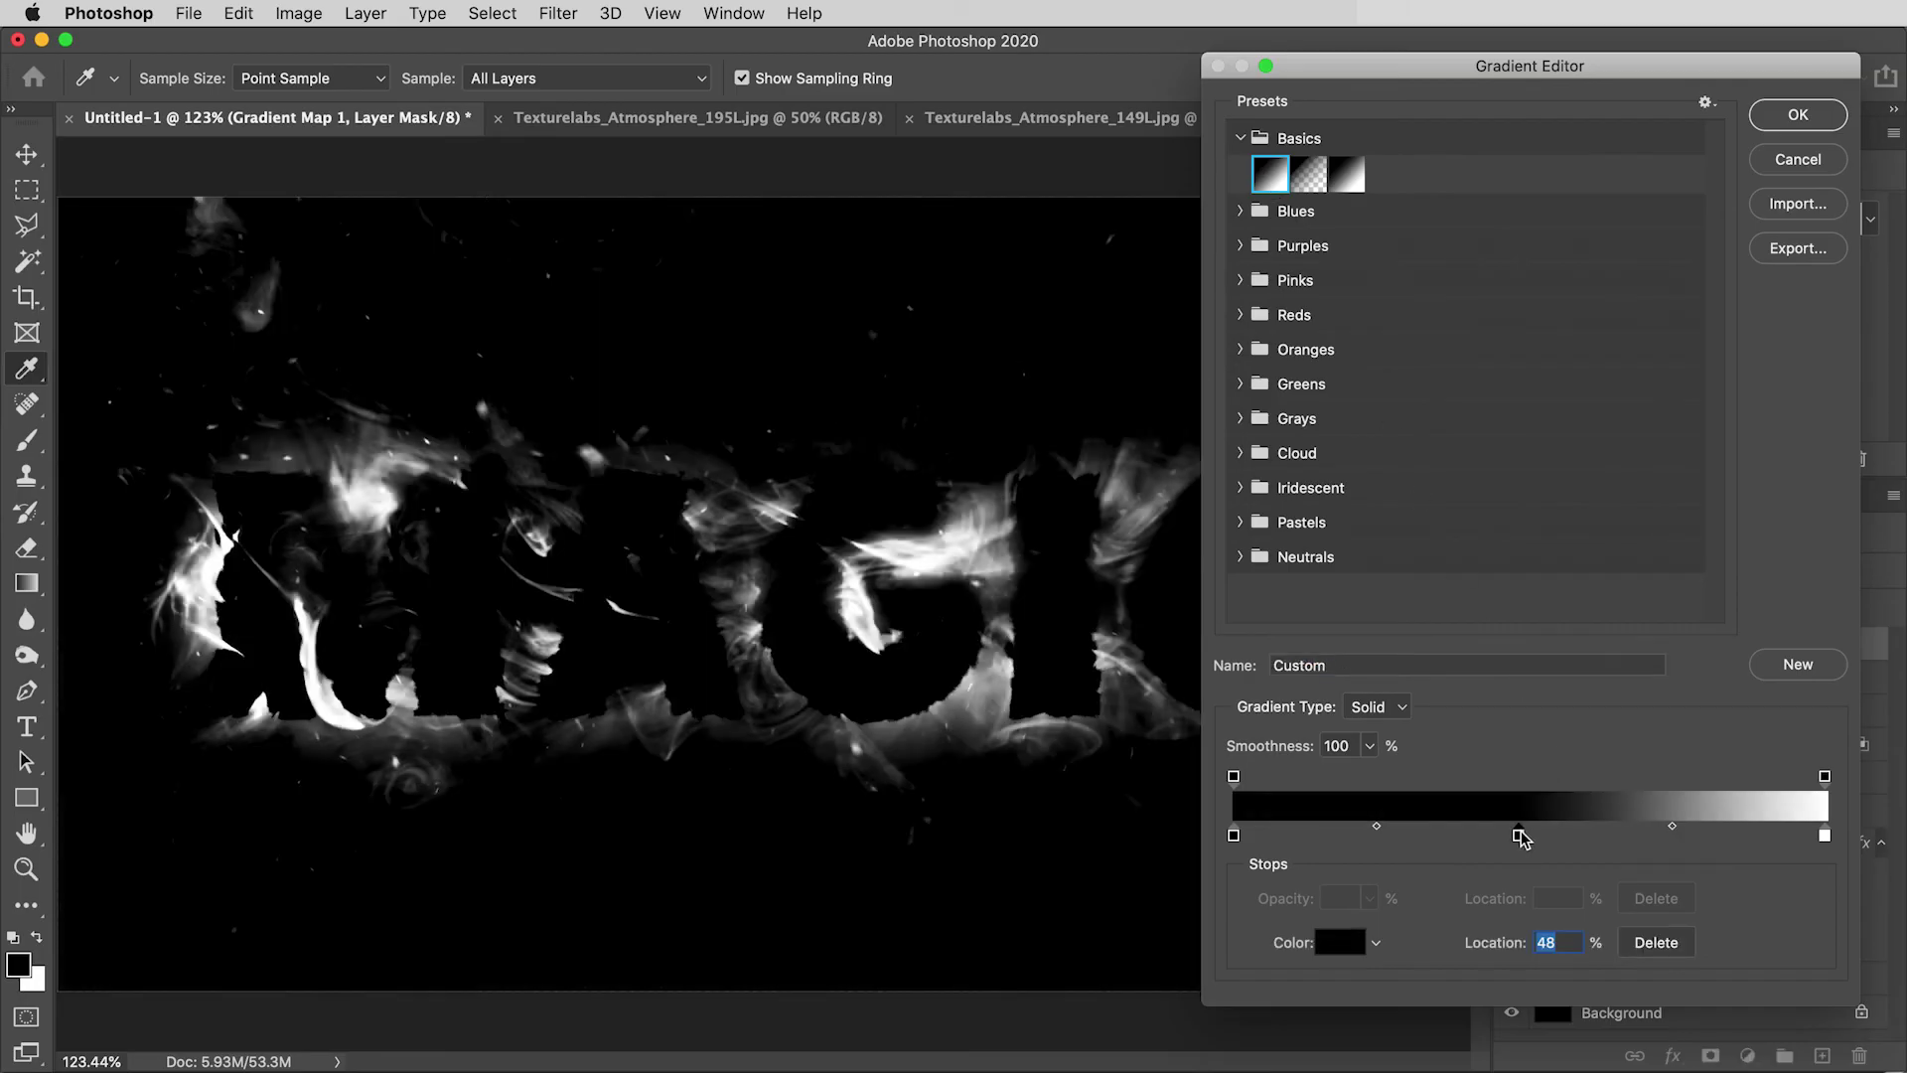
click(1338, 944)
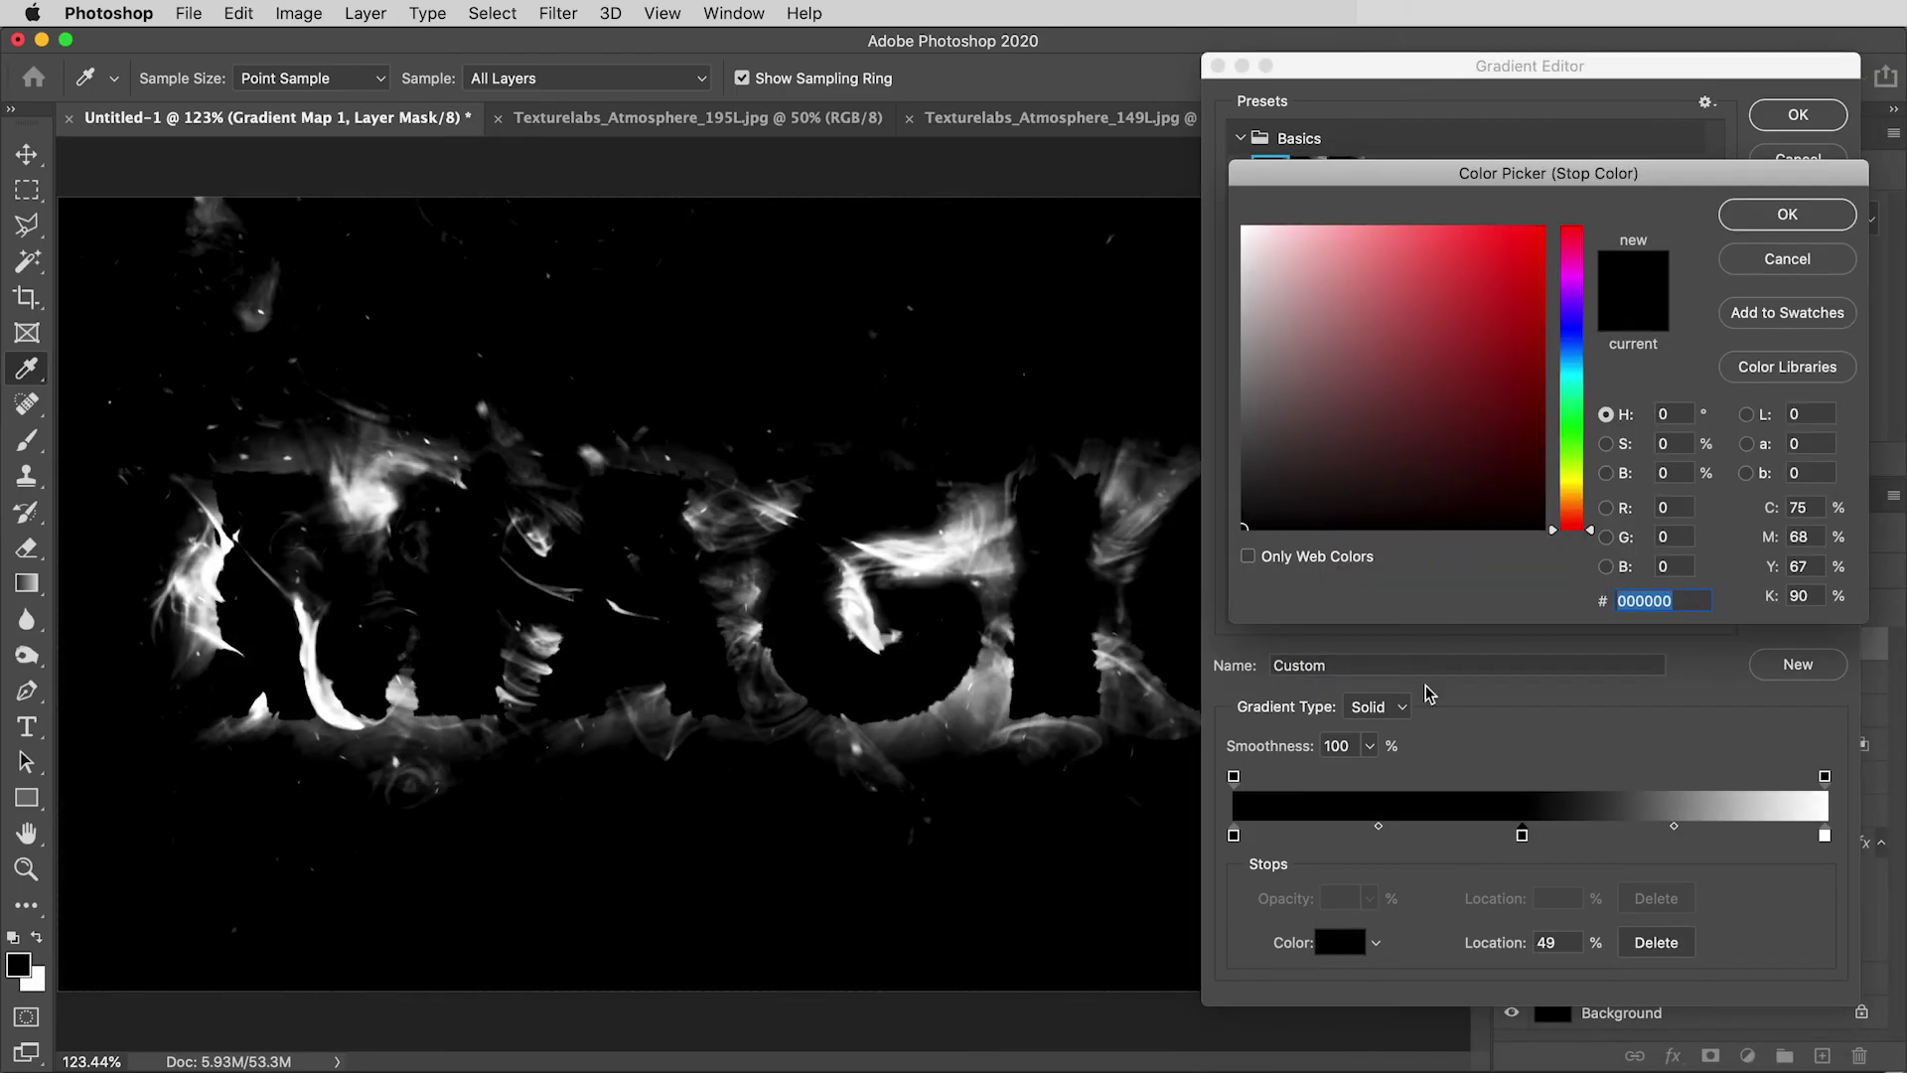
drag(1579, 375, 1579, 362)
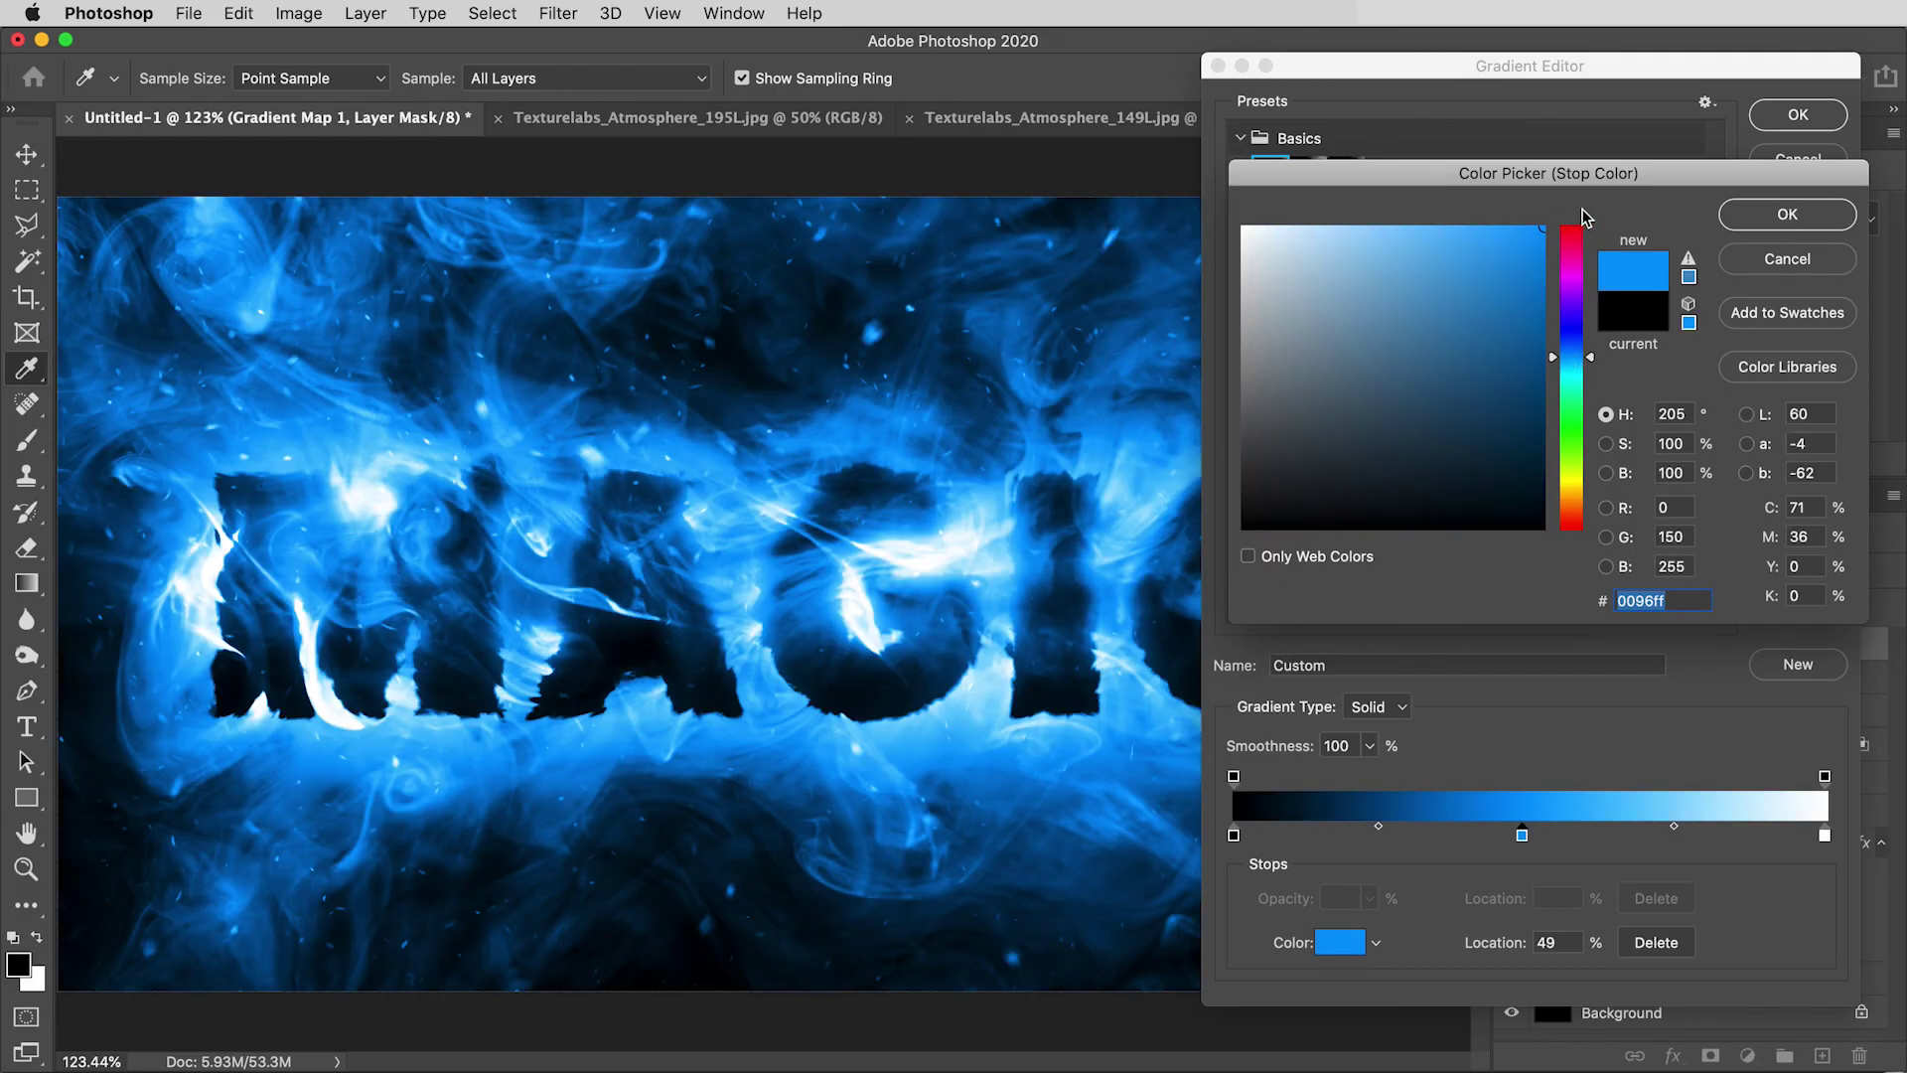
click(1770, 212)
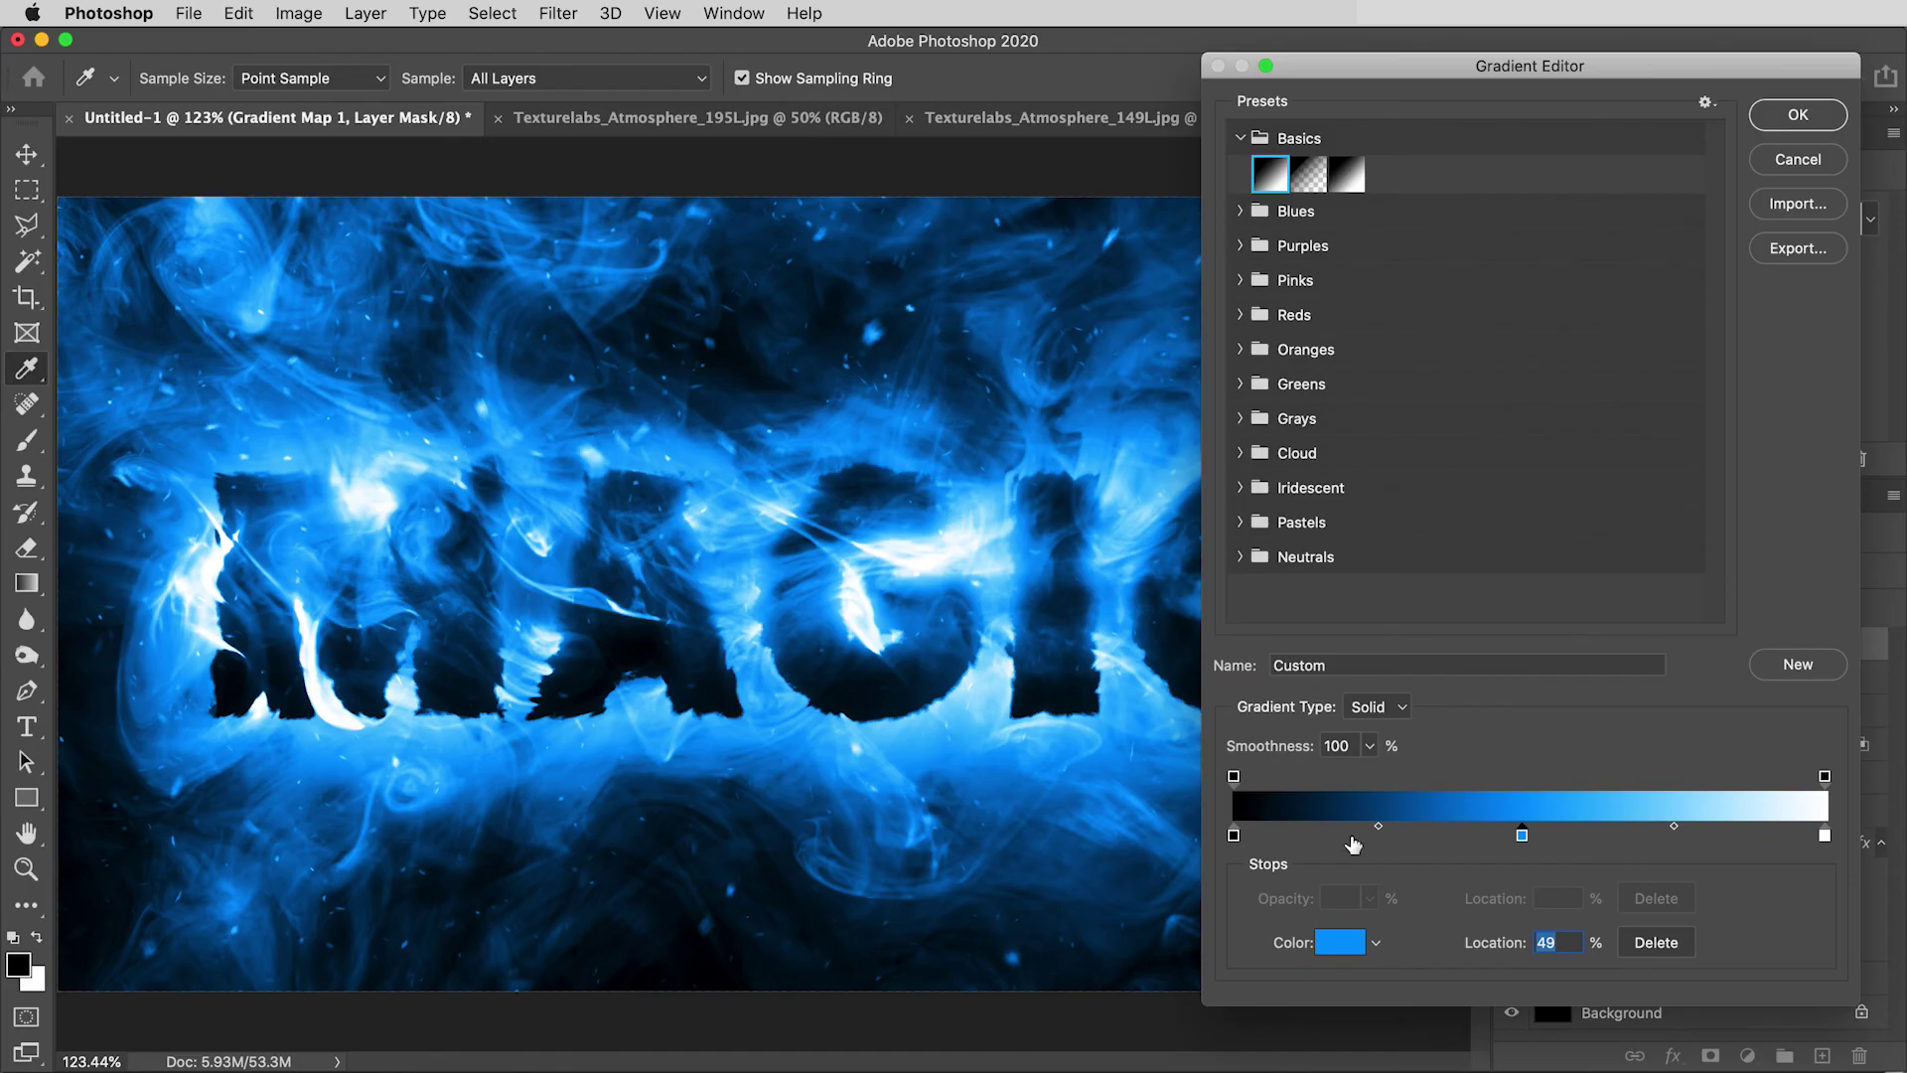
Add a deep navy colour stop at 24%.
drag(1353, 845, 1379, 844)
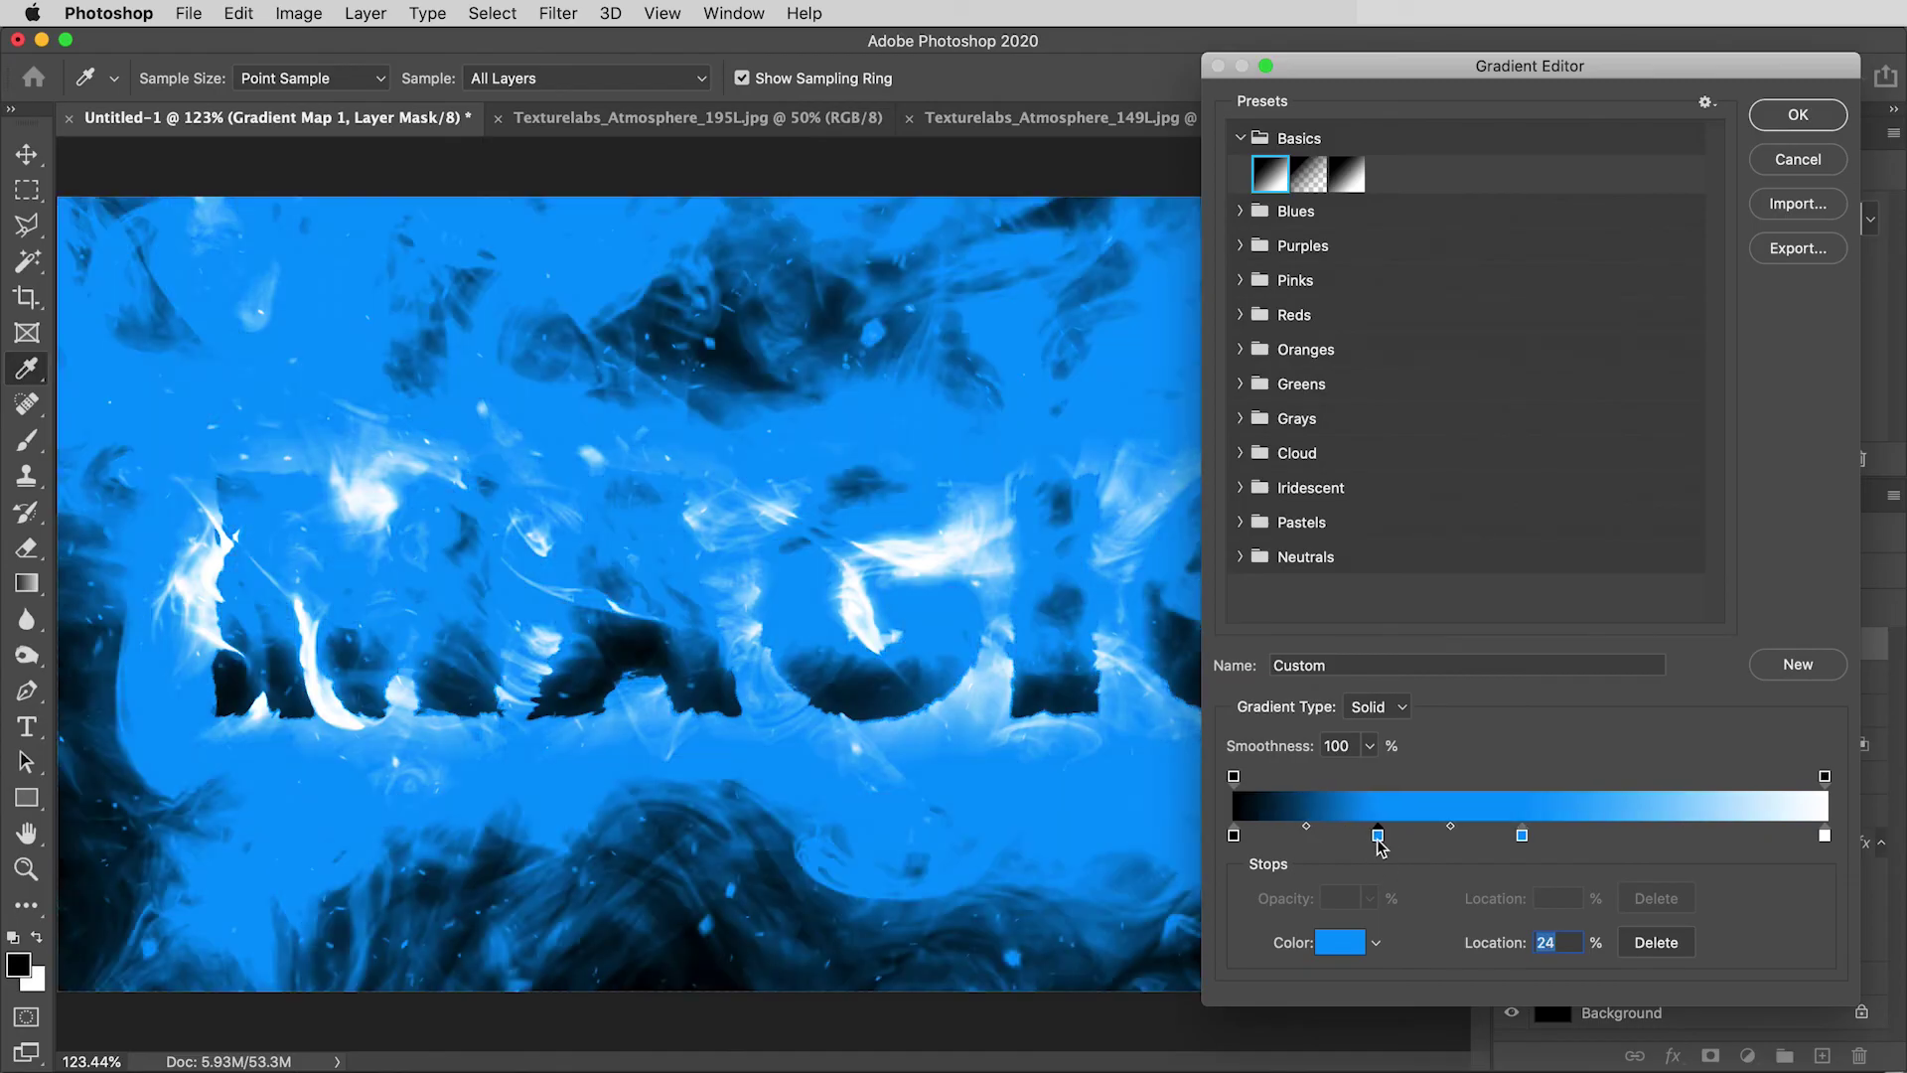
click(1343, 947)
drag(1511, 375, 1507, 470)
drag(1570, 357, 1570, 335)
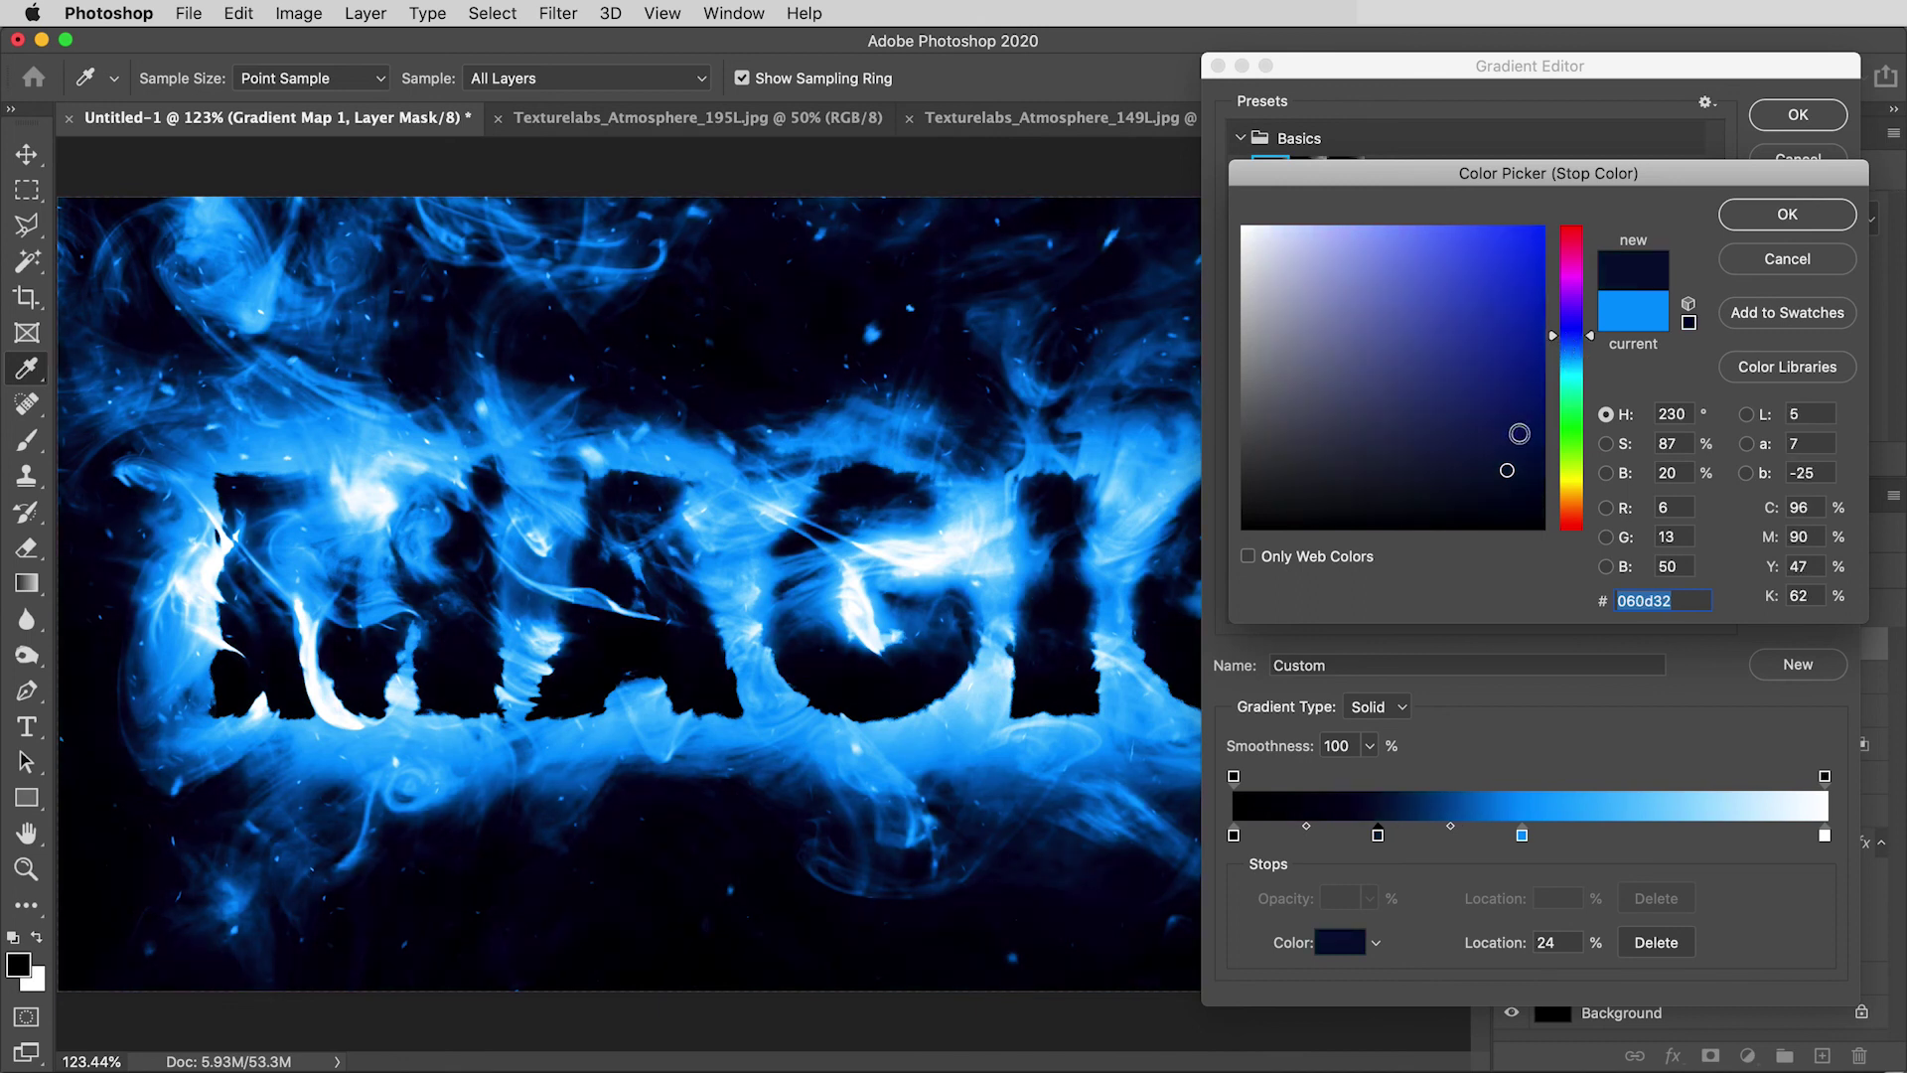
click(1497, 436)
click(1788, 215)
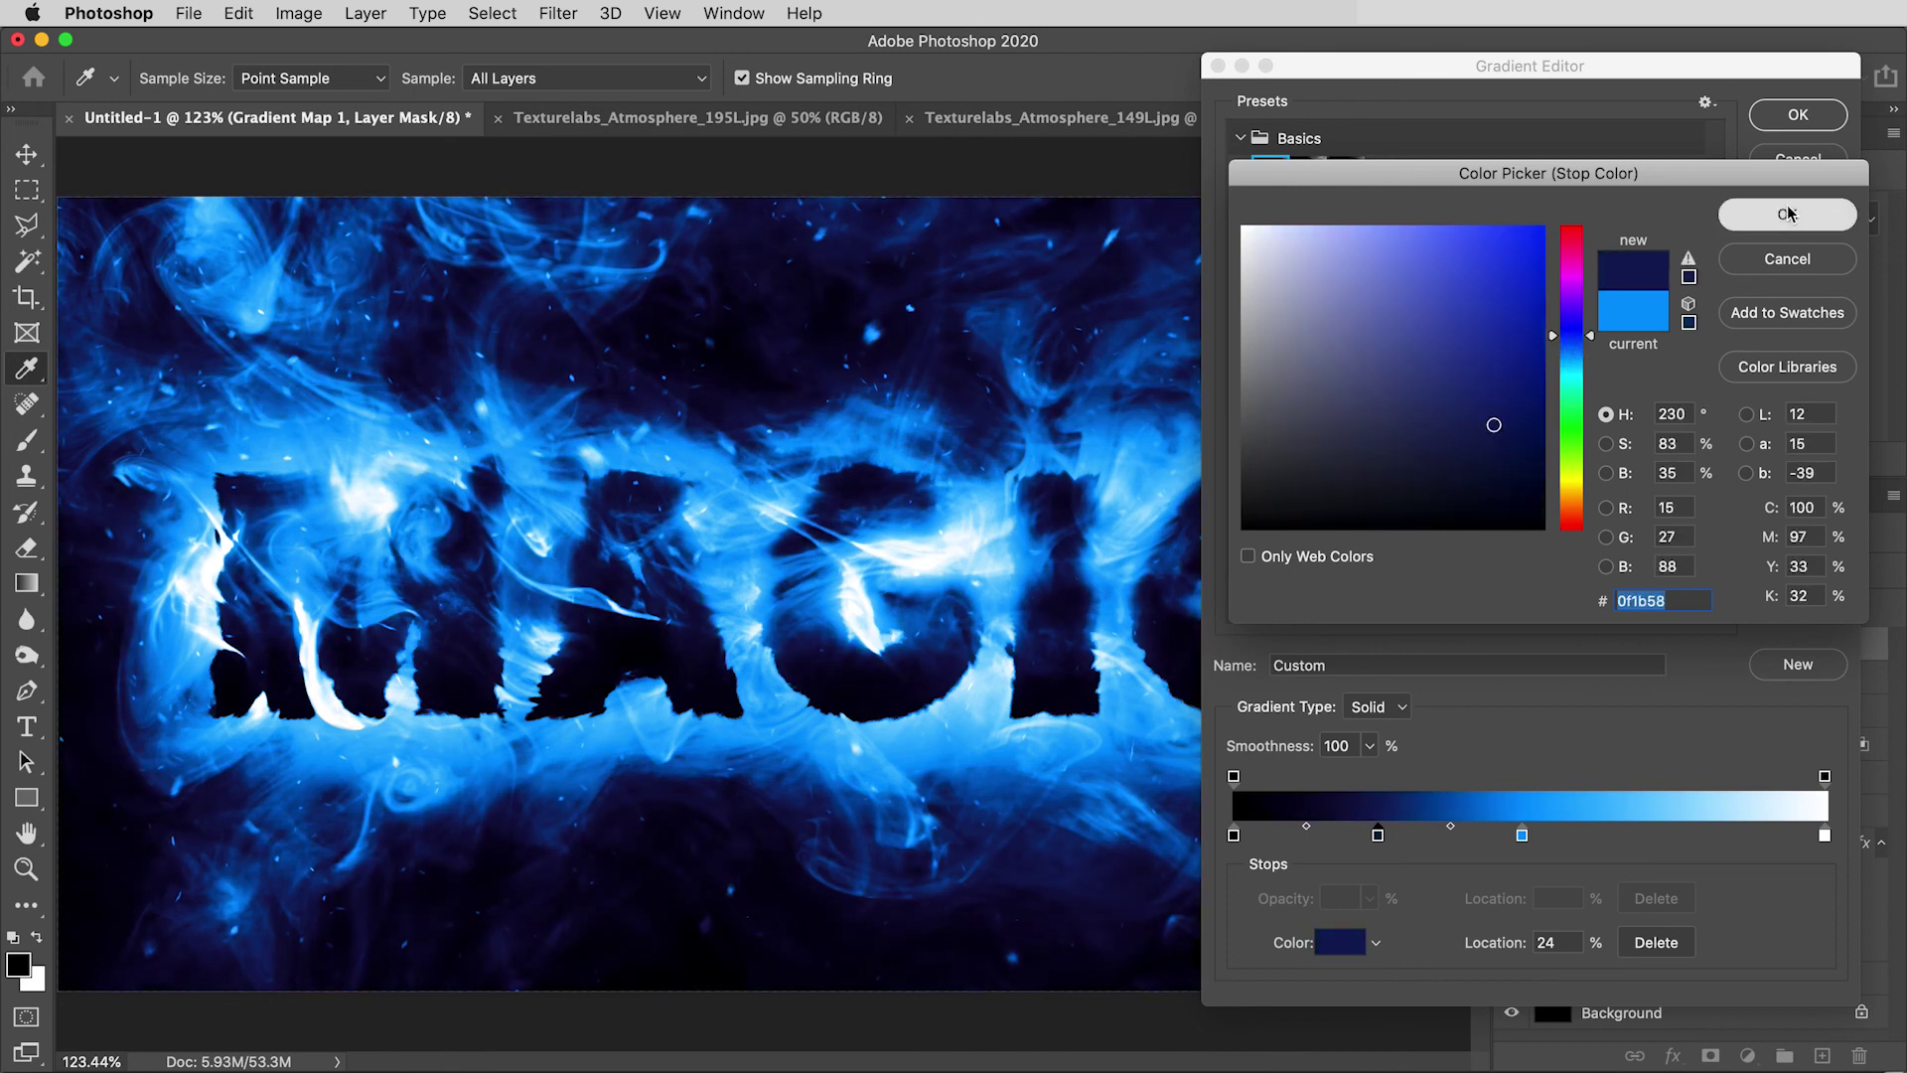
Add a cyan colour stop at 73%.
click(1663, 836)
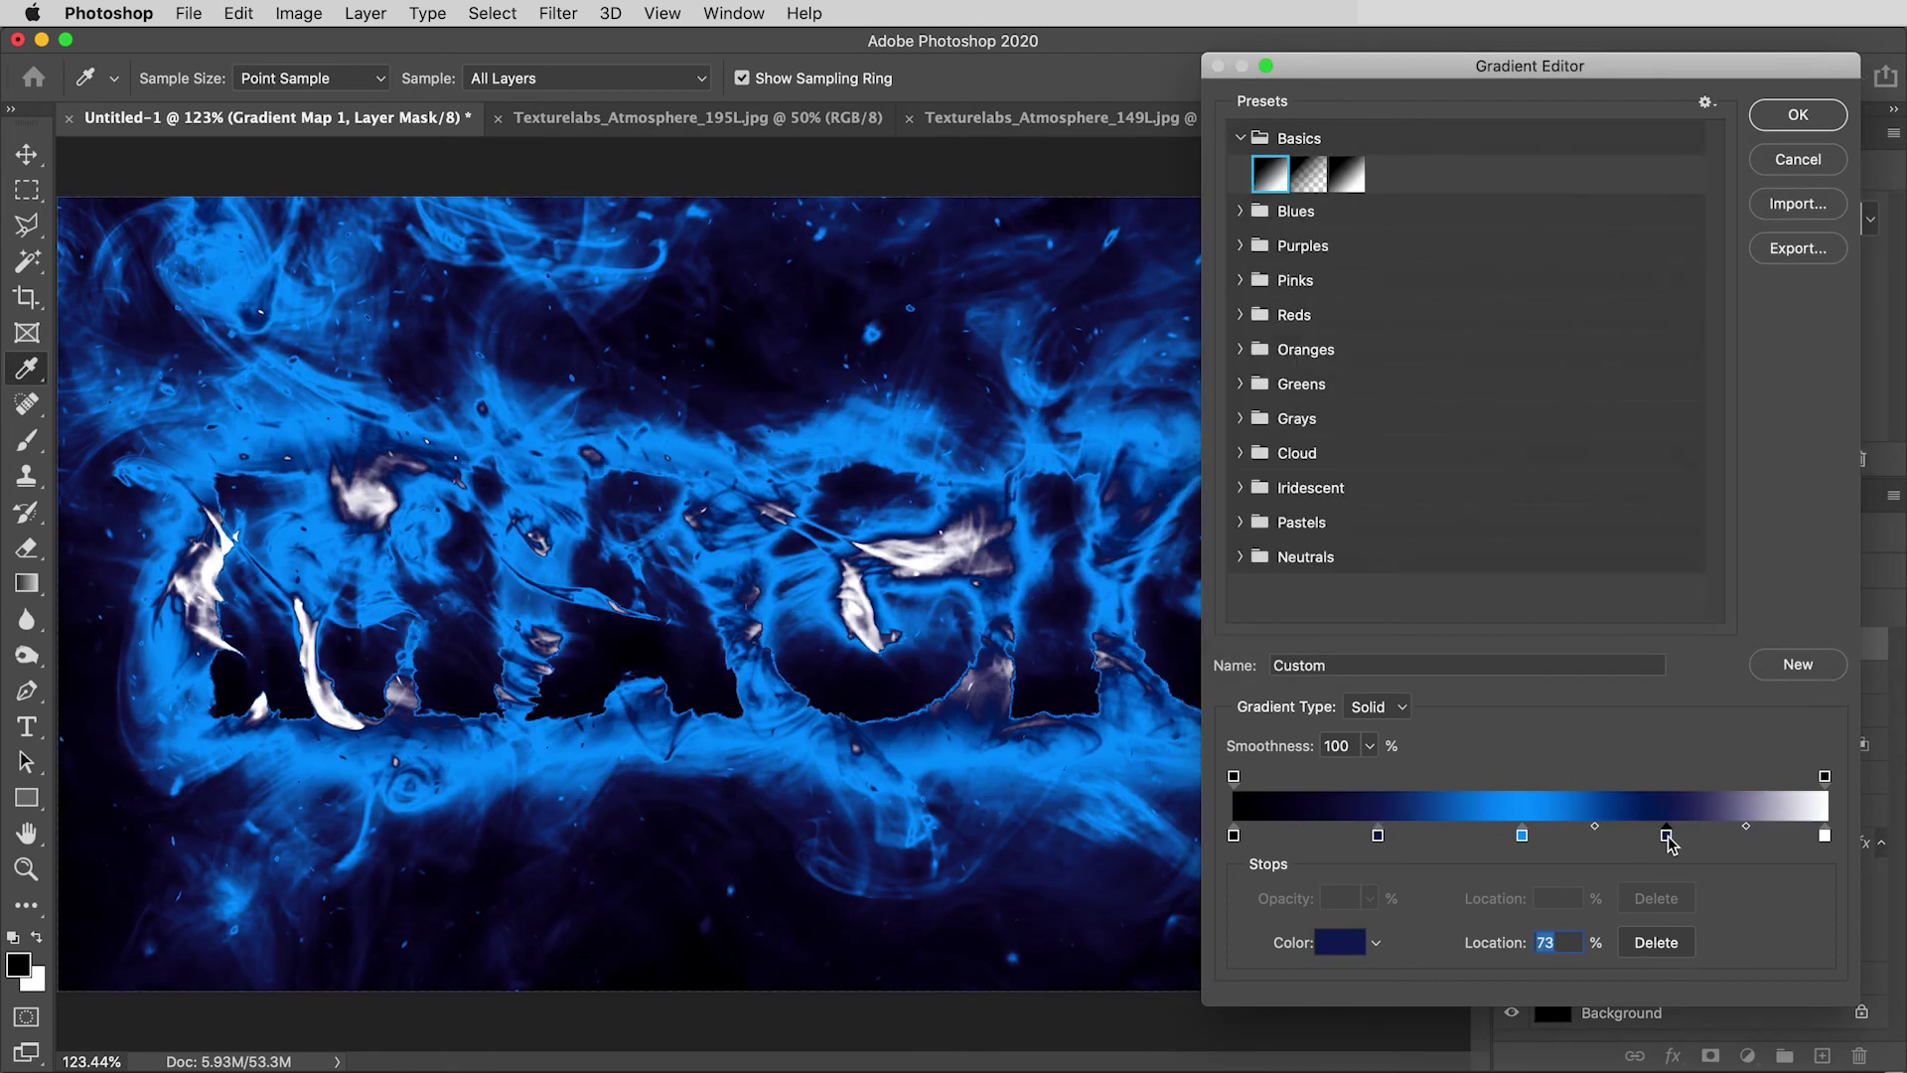
click(1340, 941)
drag(1502, 421, 1542, 227)
drag(1571, 357, 1576, 378)
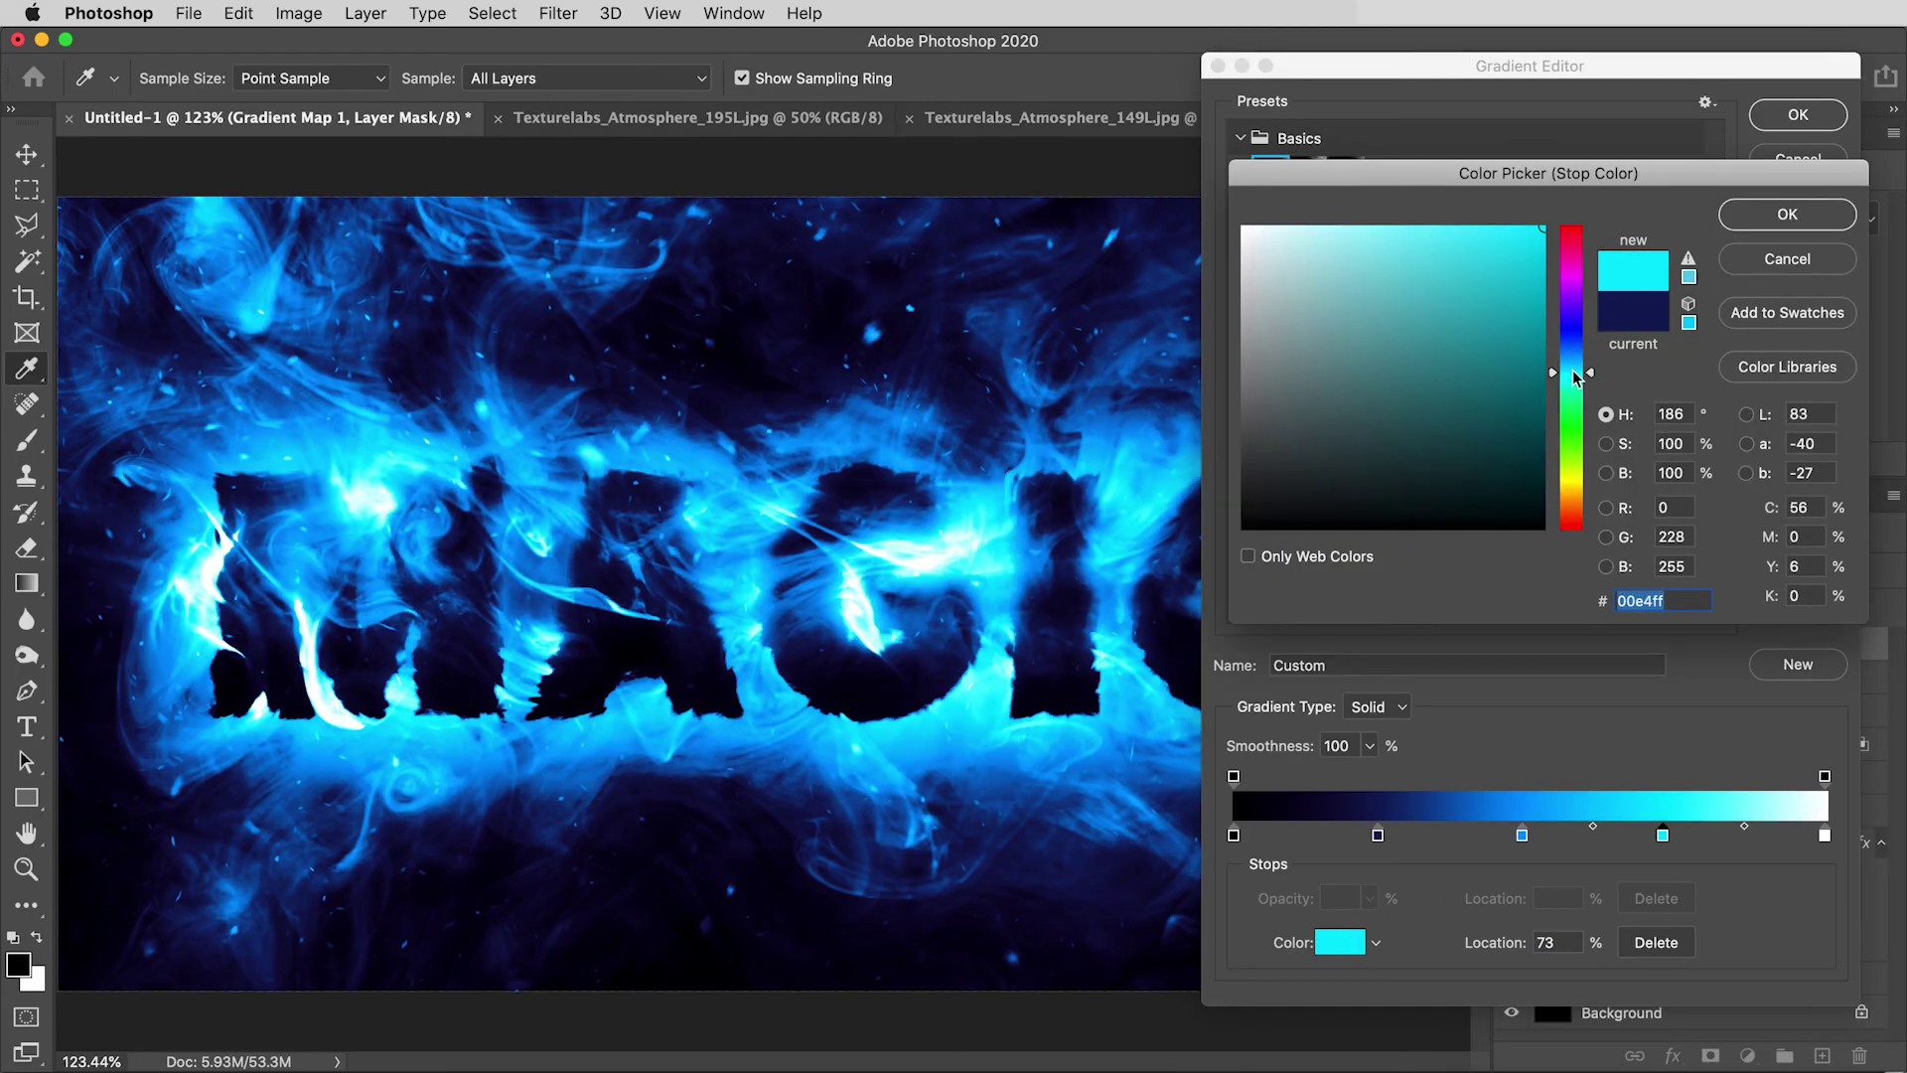
click(1788, 216)
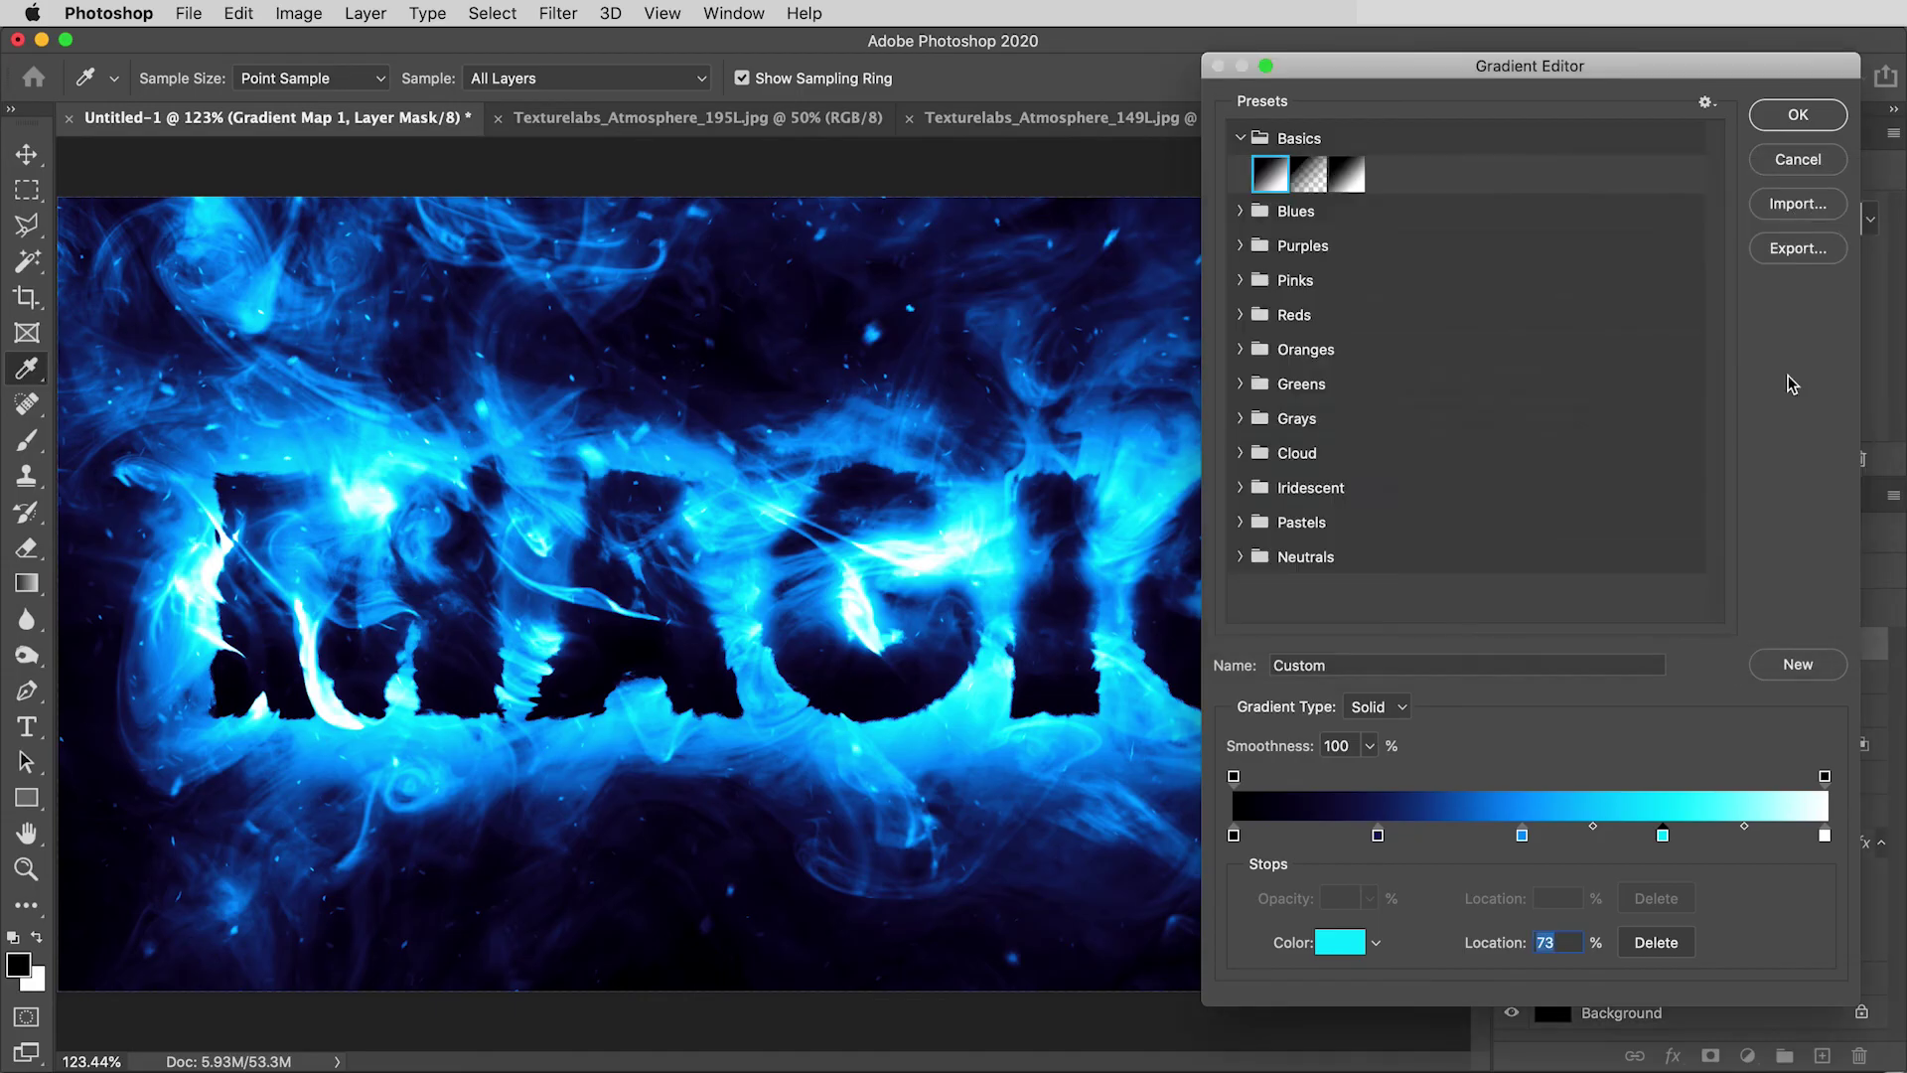
Set the right midpoint to 46% and blue stop to 54%, save as preset, apply.
mouse_move(1663, 839)
mouse_down()
mouse_move(1735, 835)
mouse_move(1662, 838)
mouse_up()
drag(1526, 842, 1555, 842)
click(1277, 665)
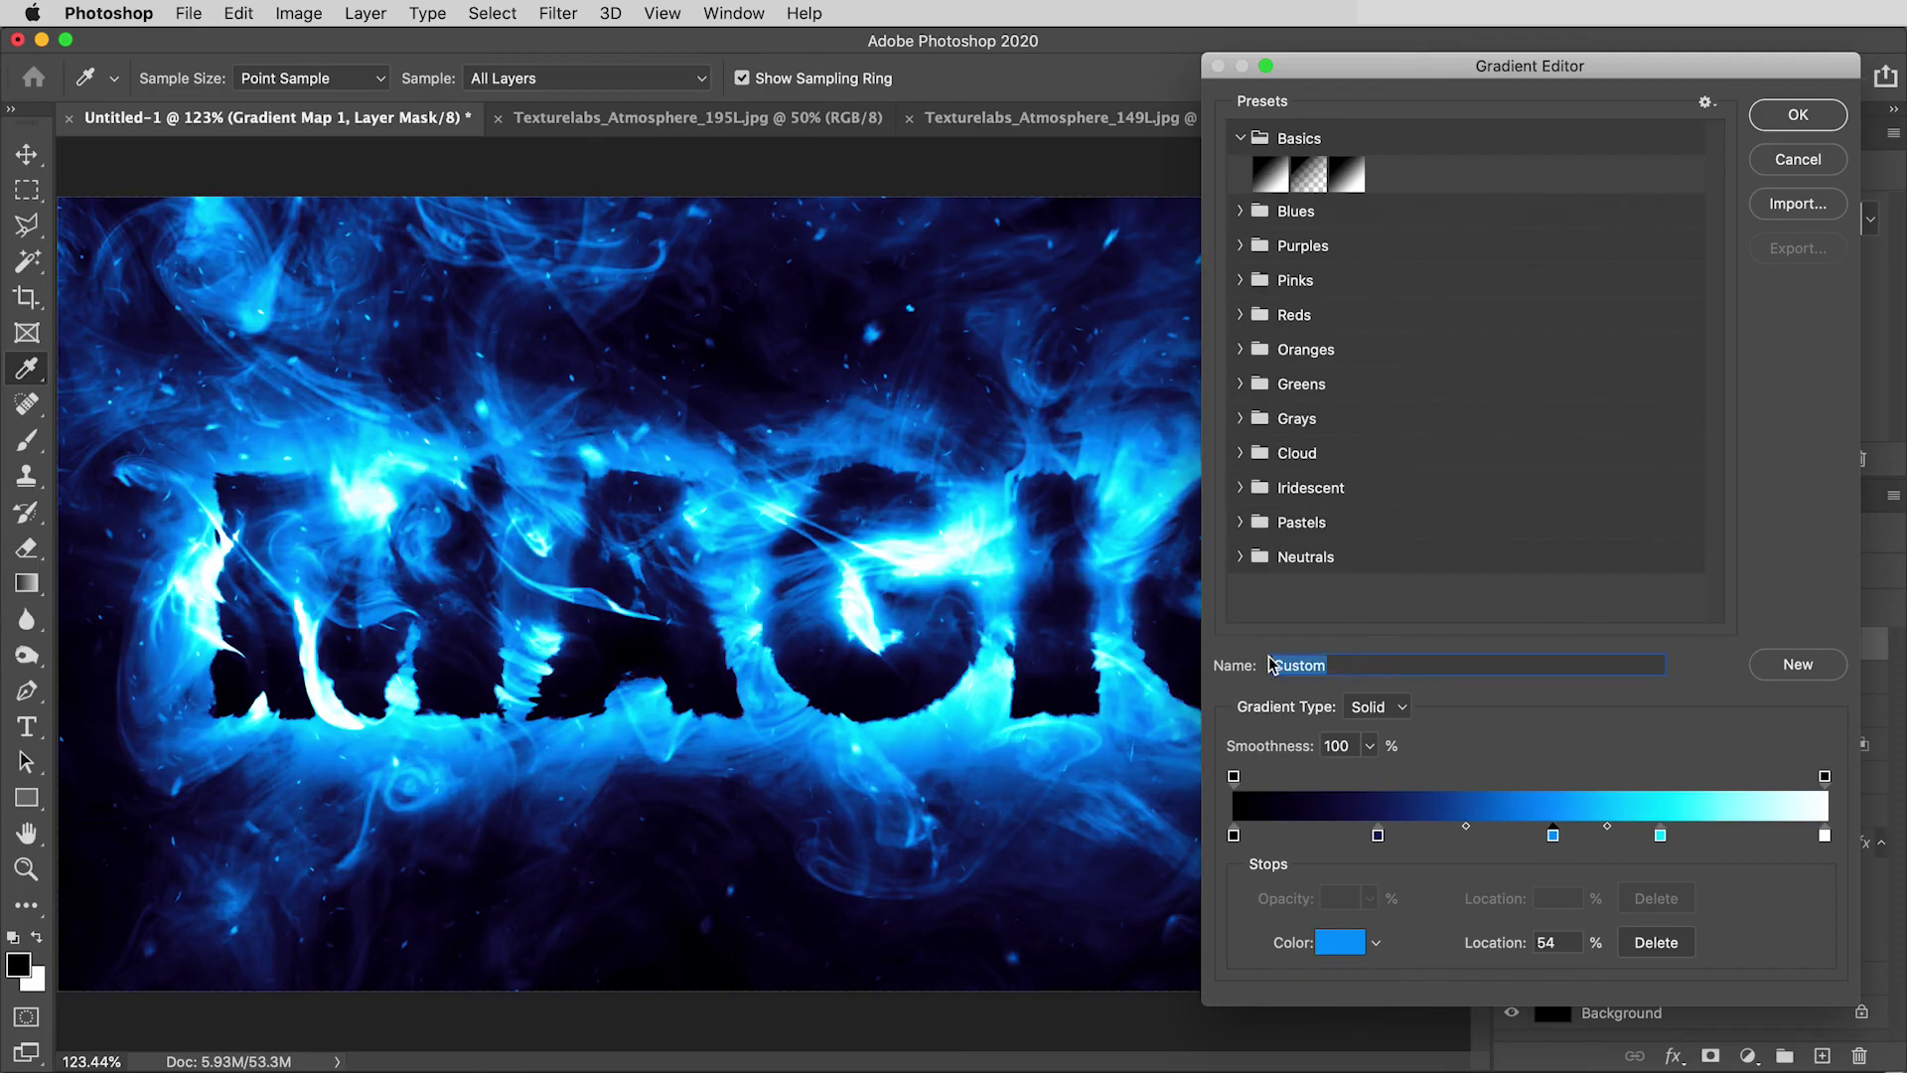
text(Preset)
click(1798, 663)
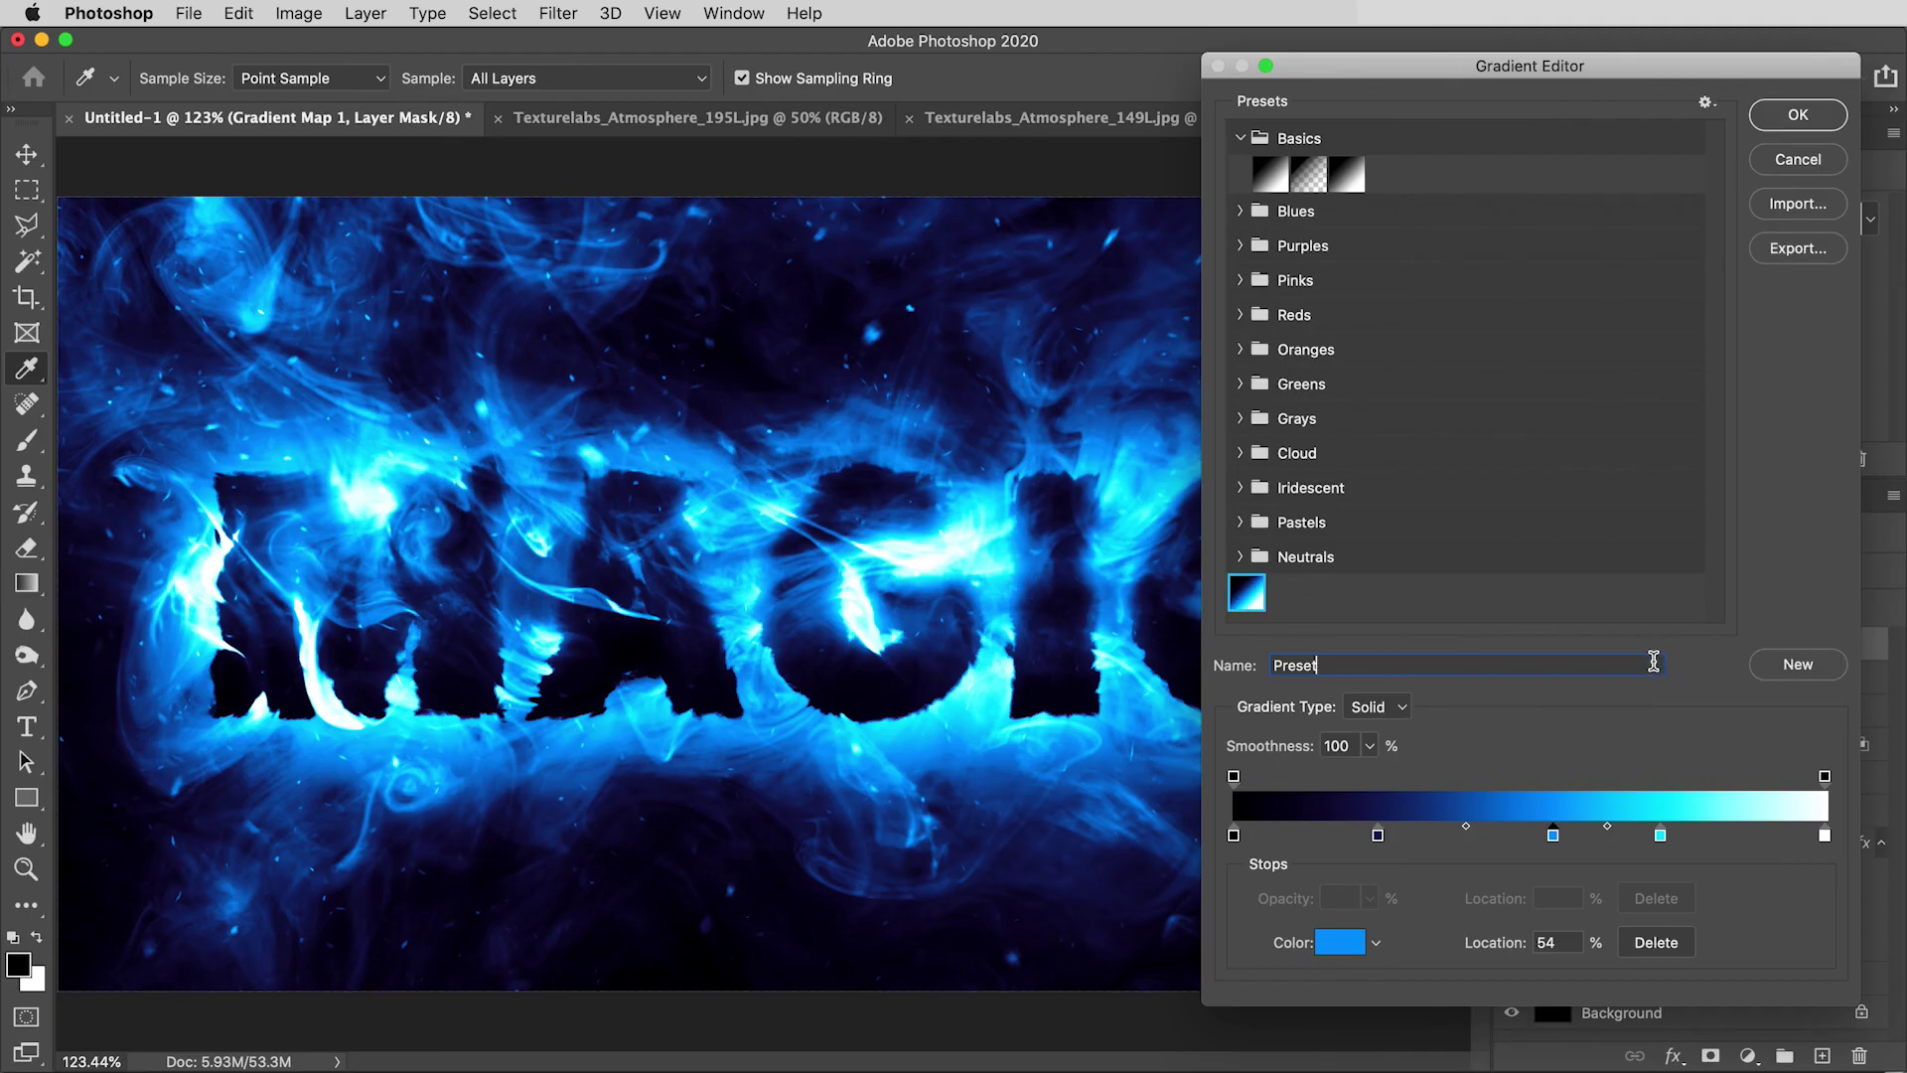
click(1796, 119)
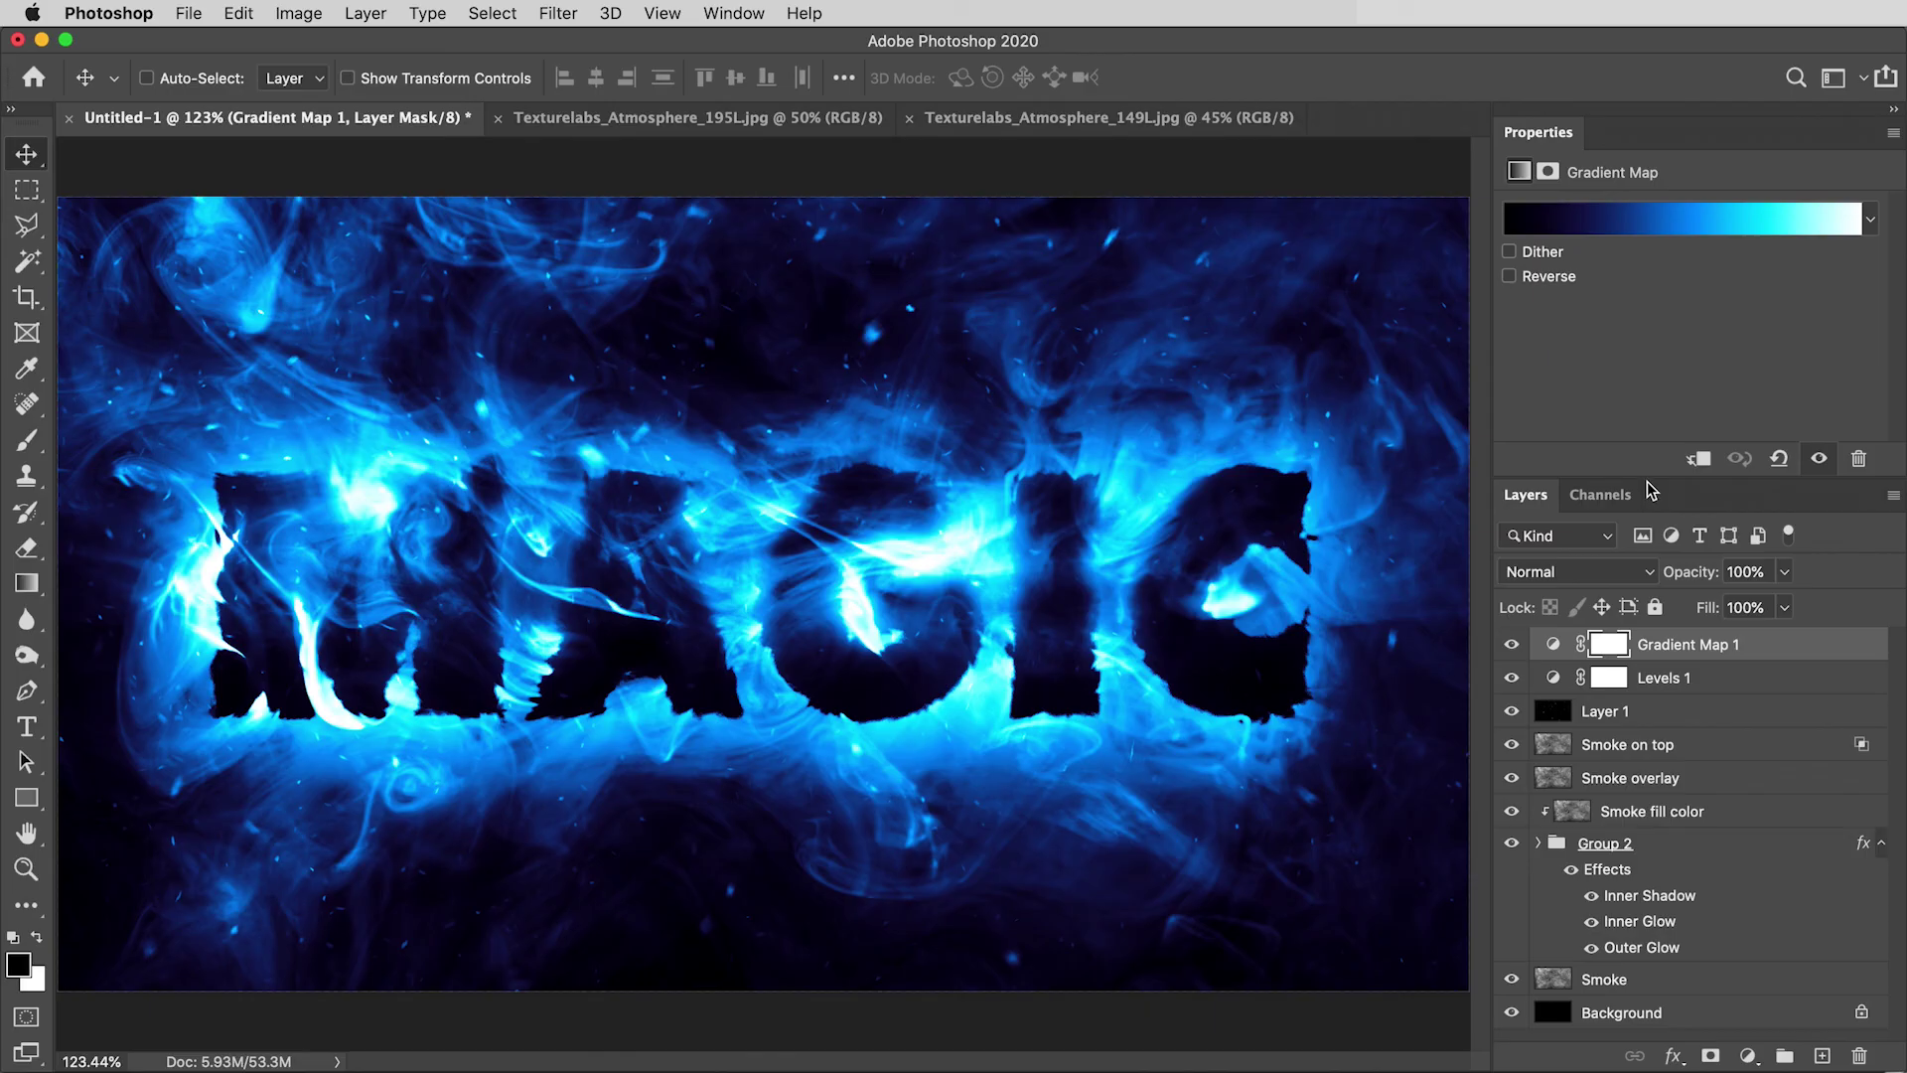
Expand Group 2 and test the live text by changing MAGIC to LIVE, then undo.
drag(1649, 489, 1644, 423)
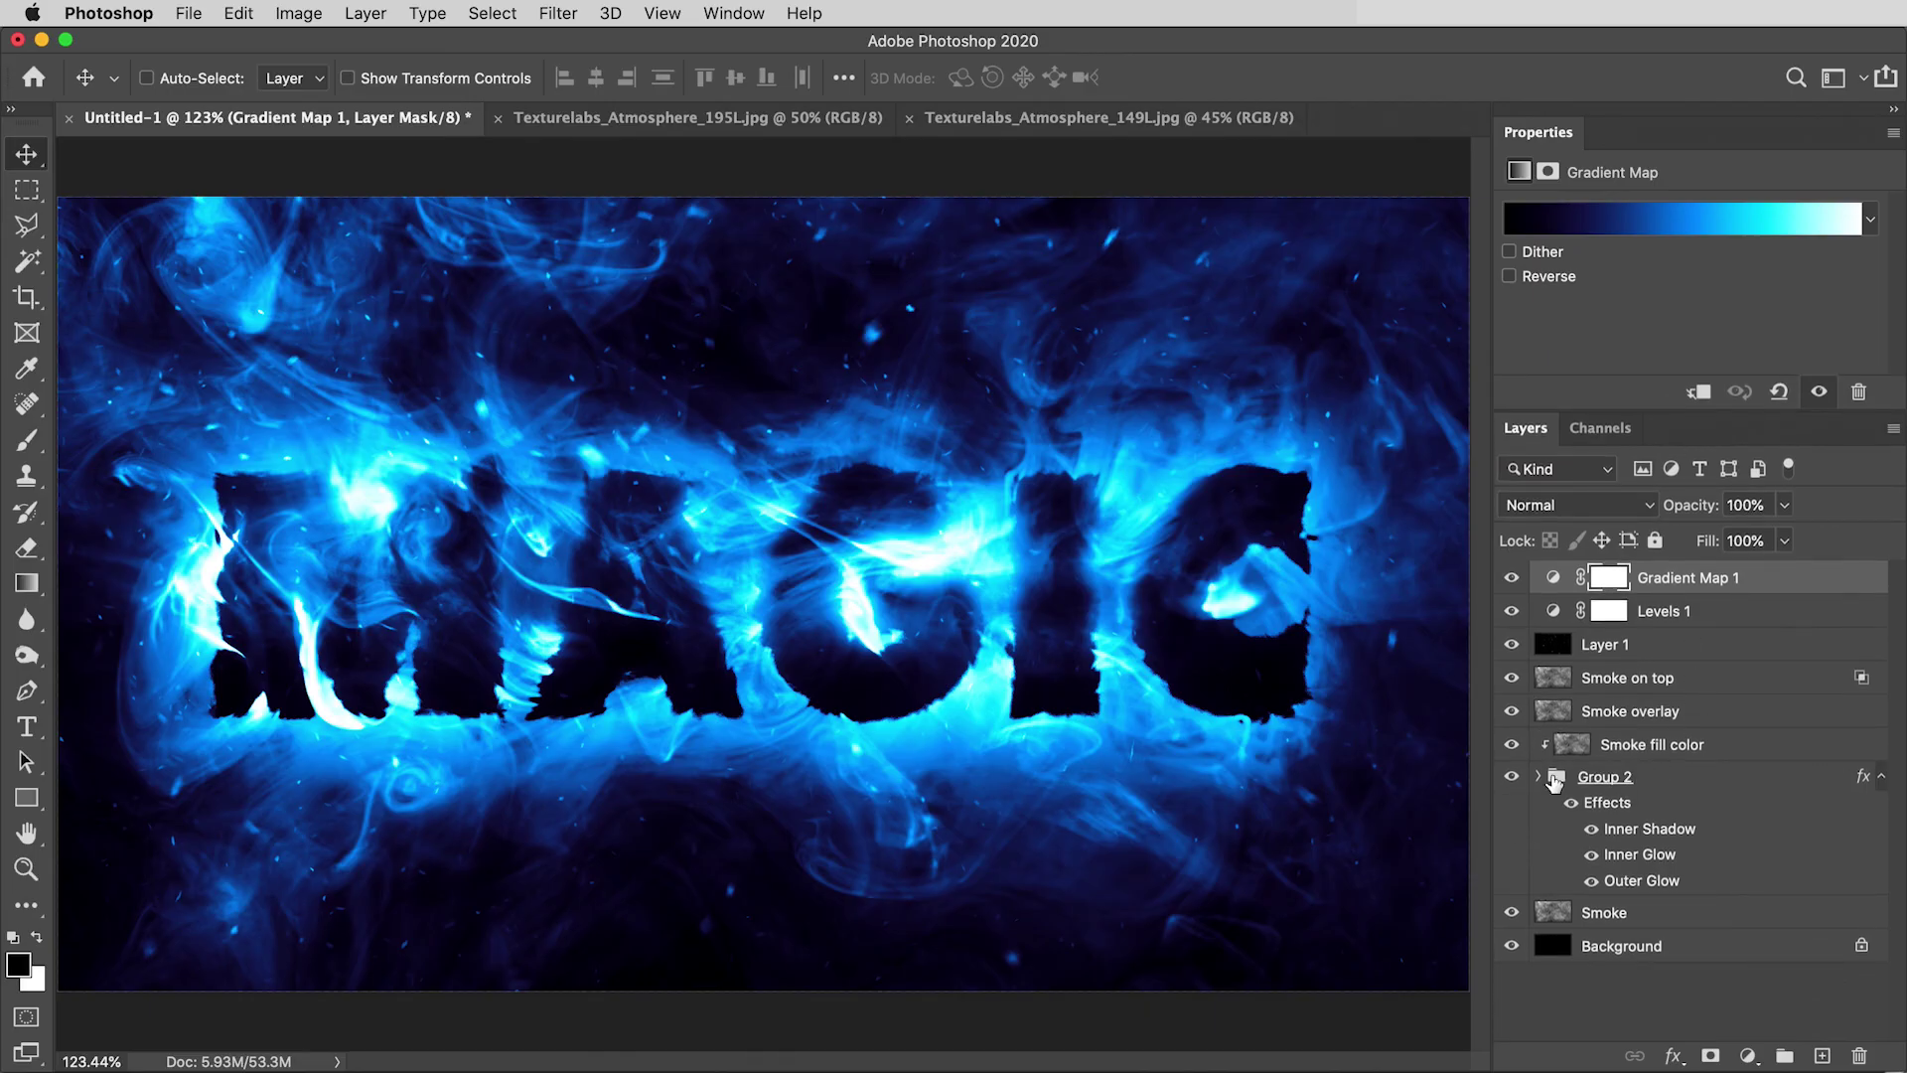
click(1540, 777)
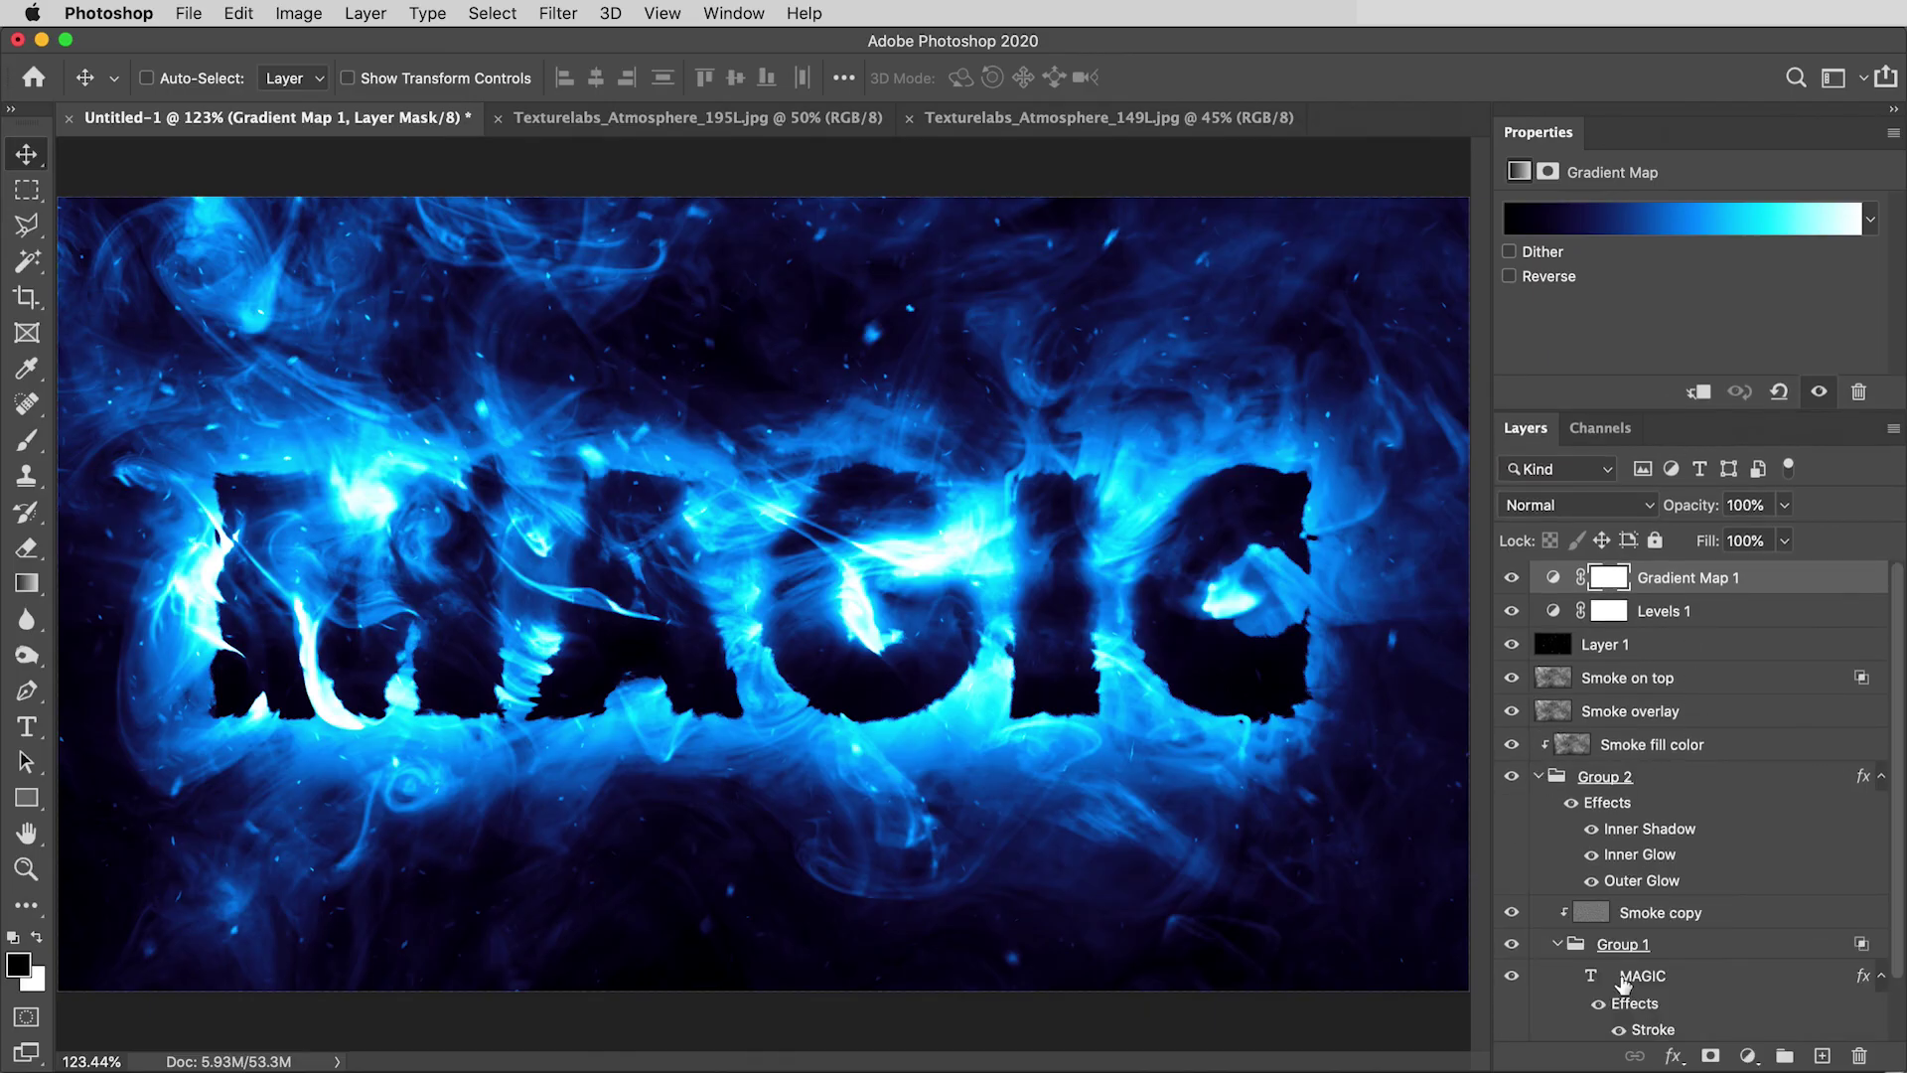
click(1601, 978)
double_click(1593, 978)
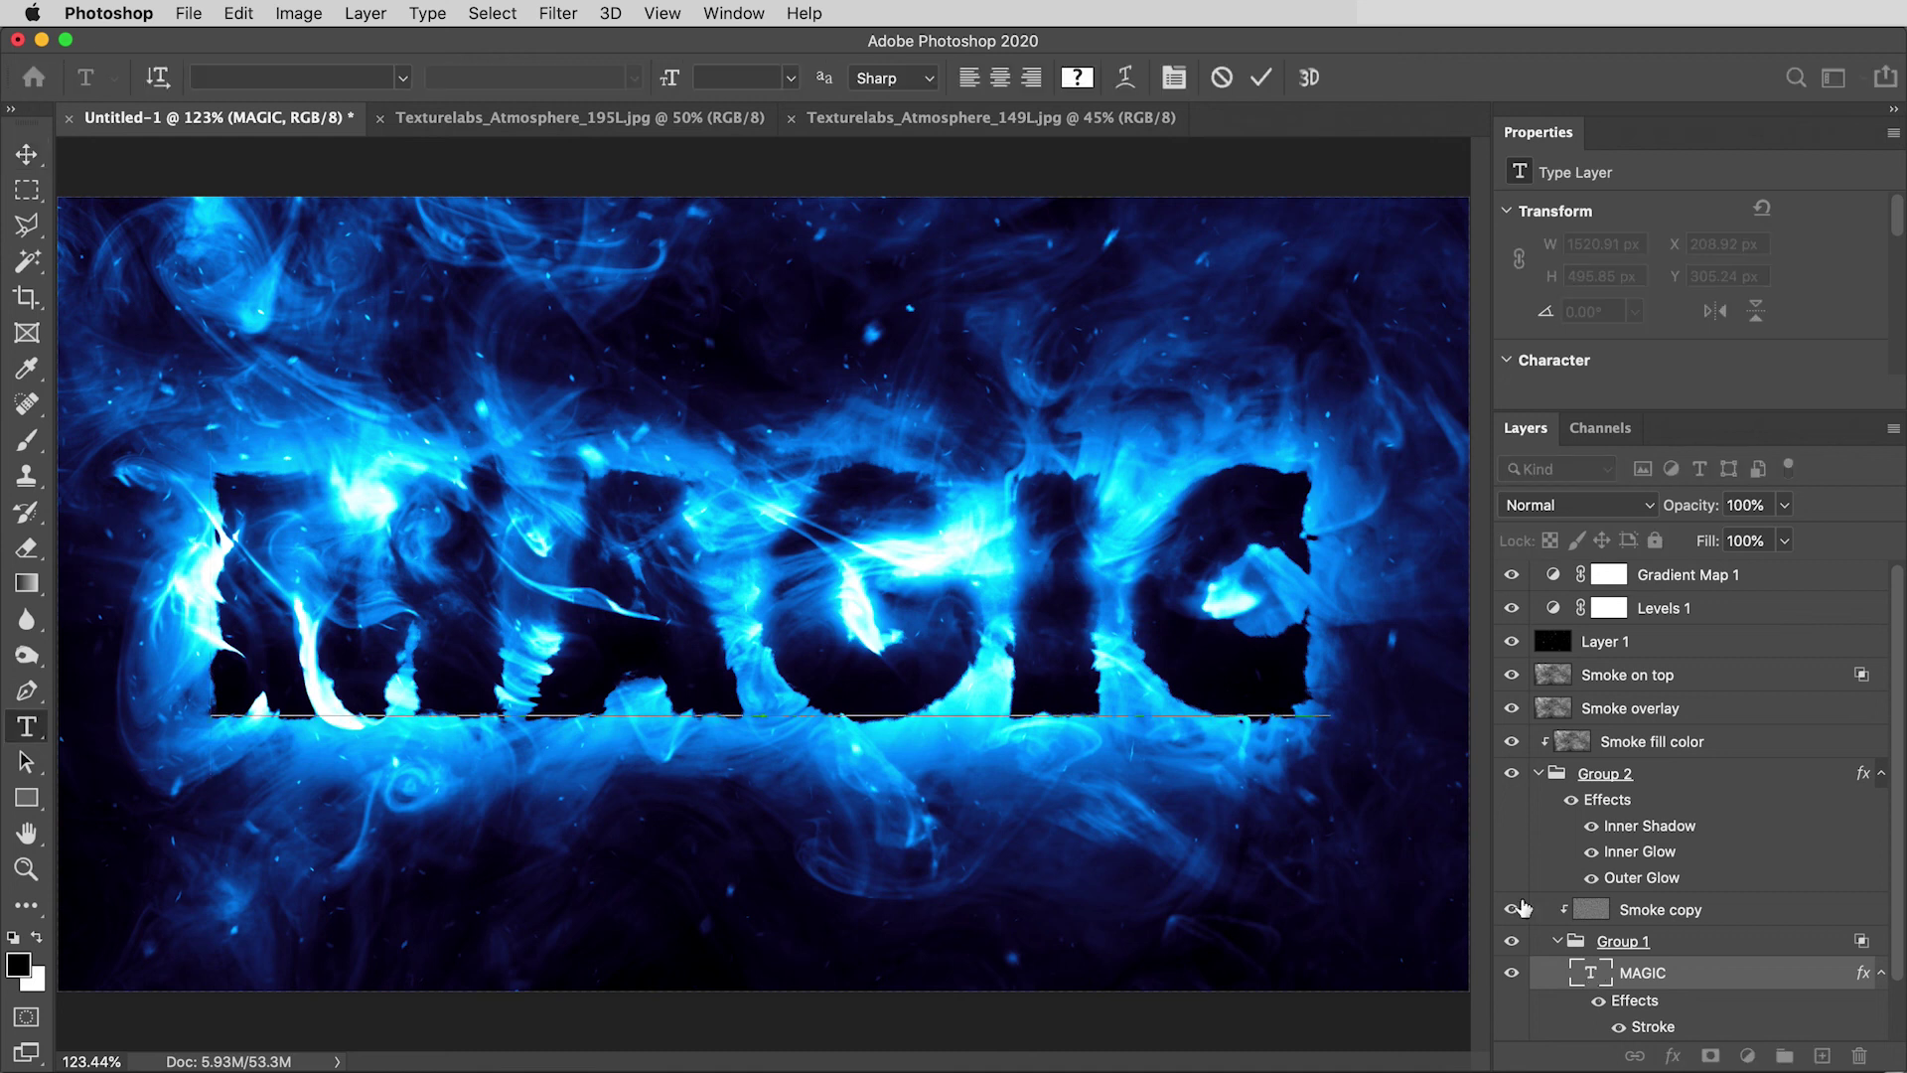
text(LIVE)
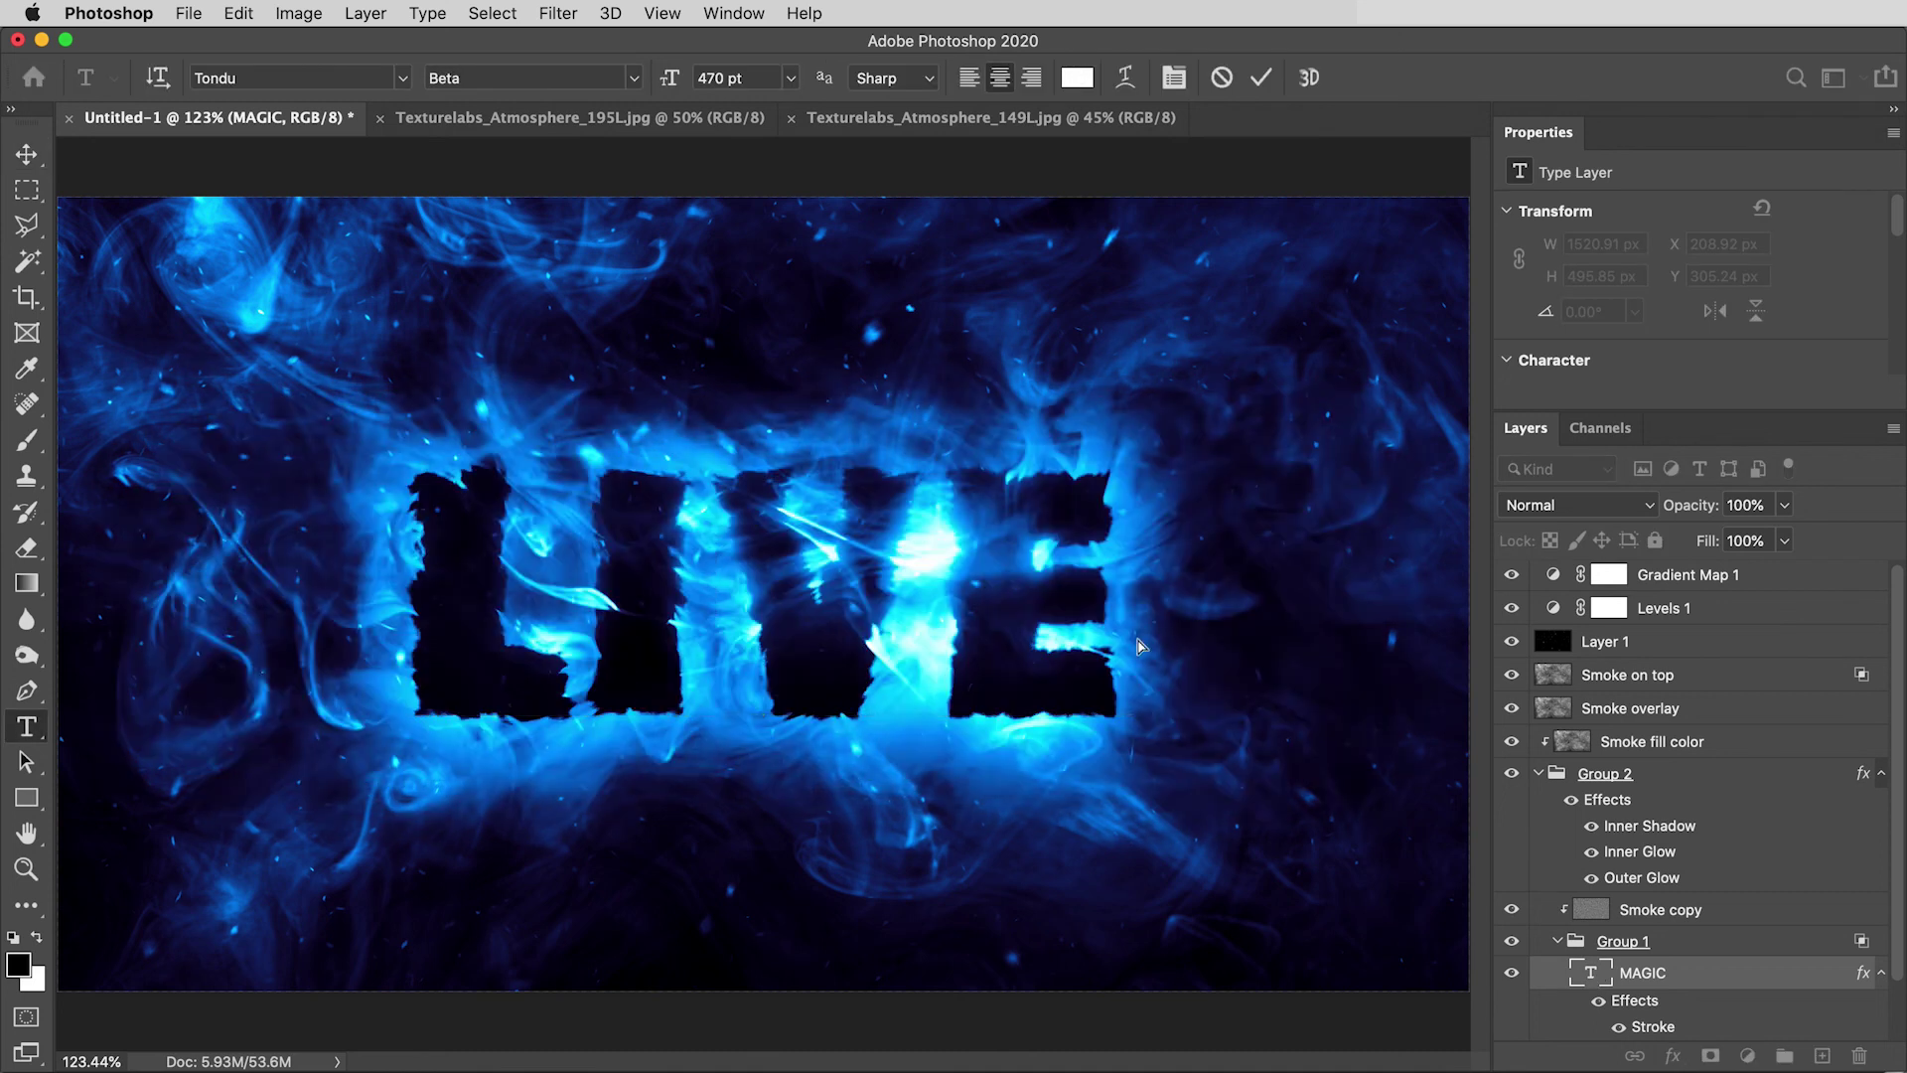
key(super+Return)
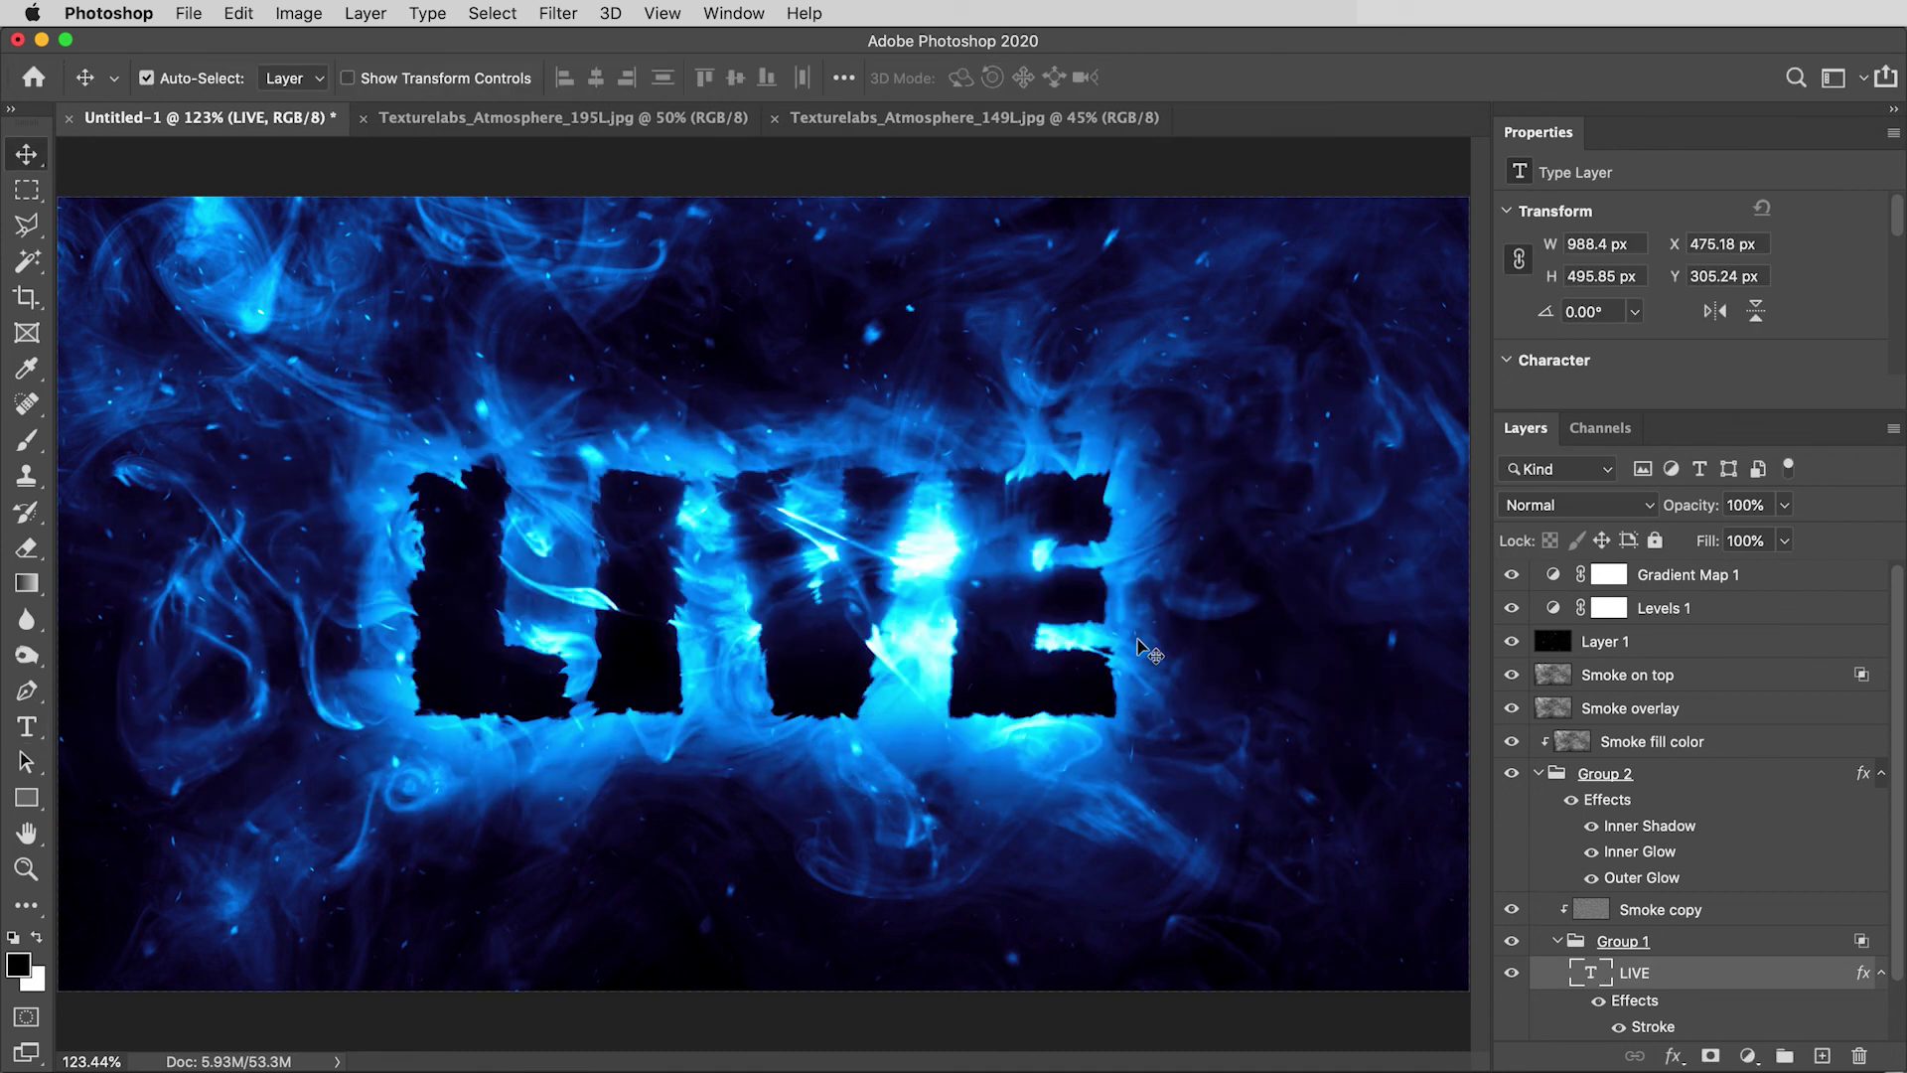
key(super+z)
Move Smoke on top, Smoke overlay and Smoke fill color up about 45 px, then collapse Group 2.
click(1669, 684)
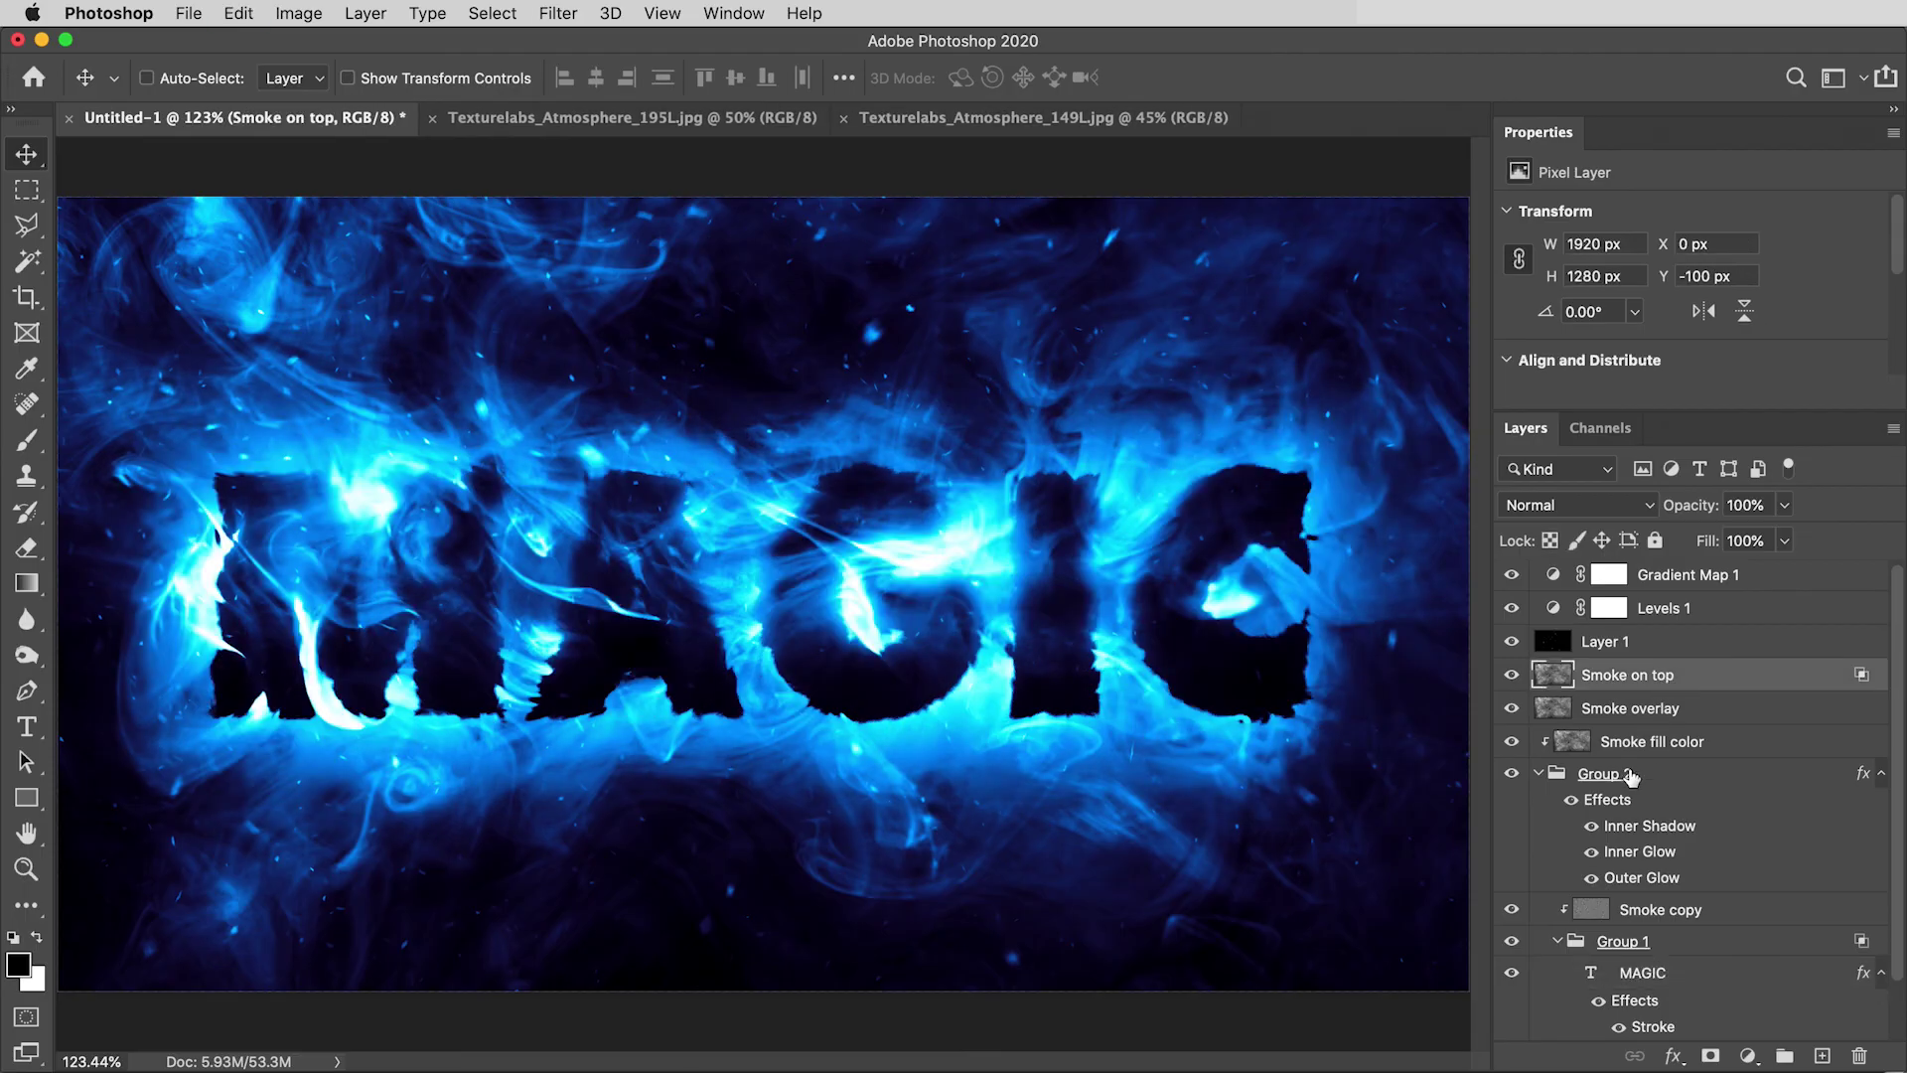
shift+click(1660, 739)
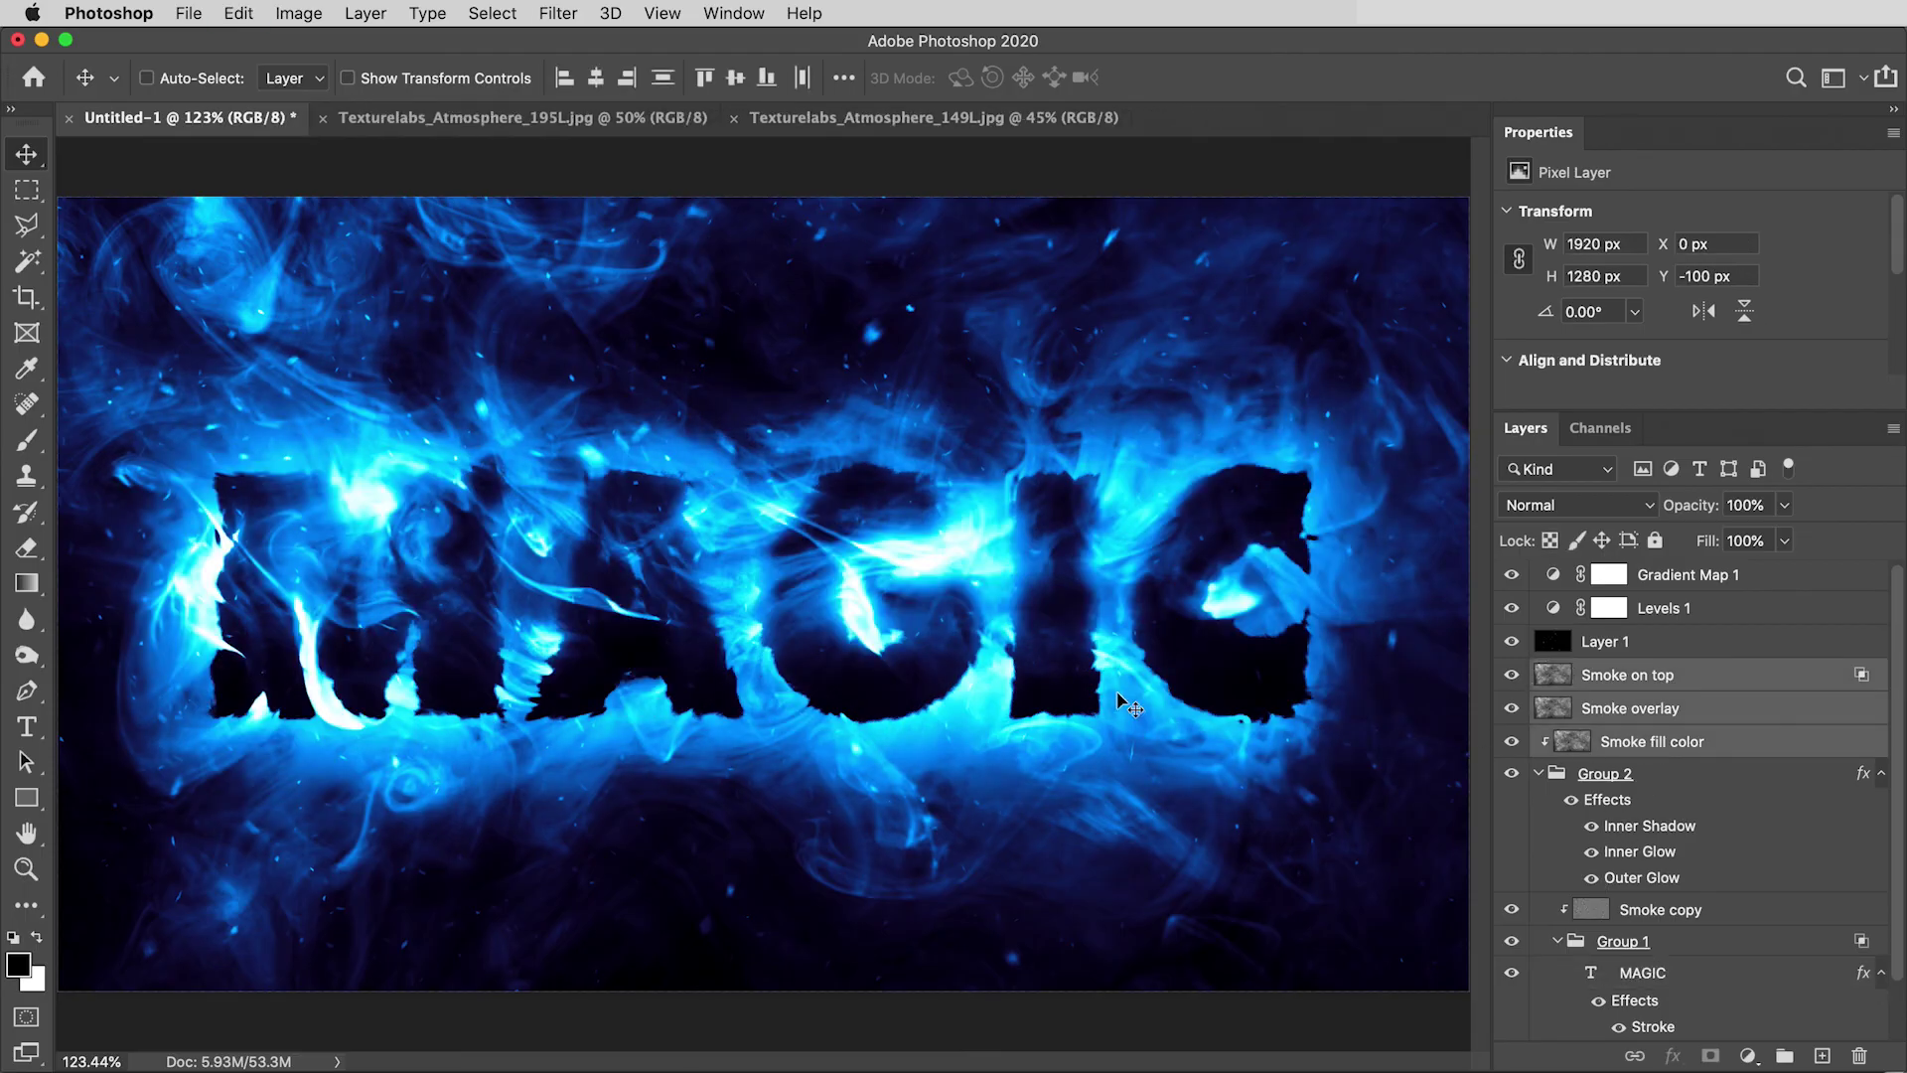
drag(1120, 692, 1122, 653)
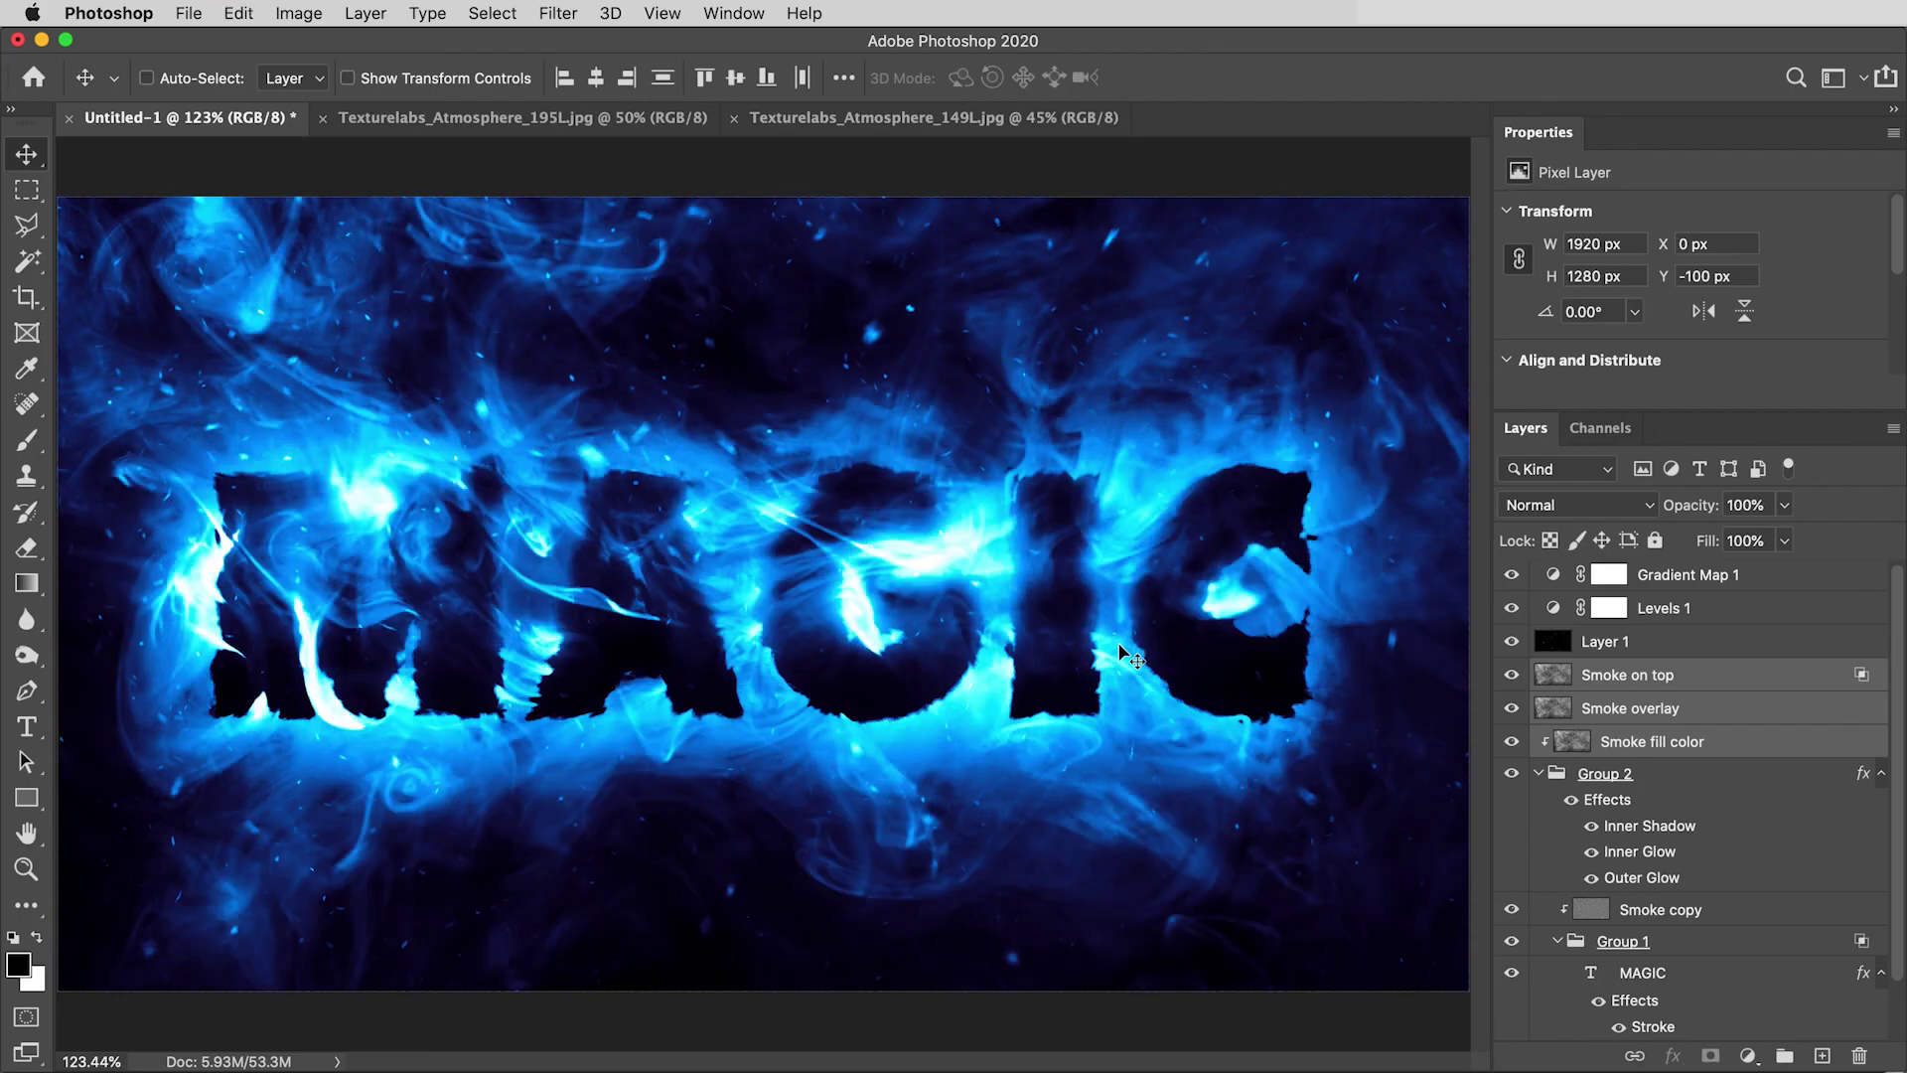
click(1538, 773)
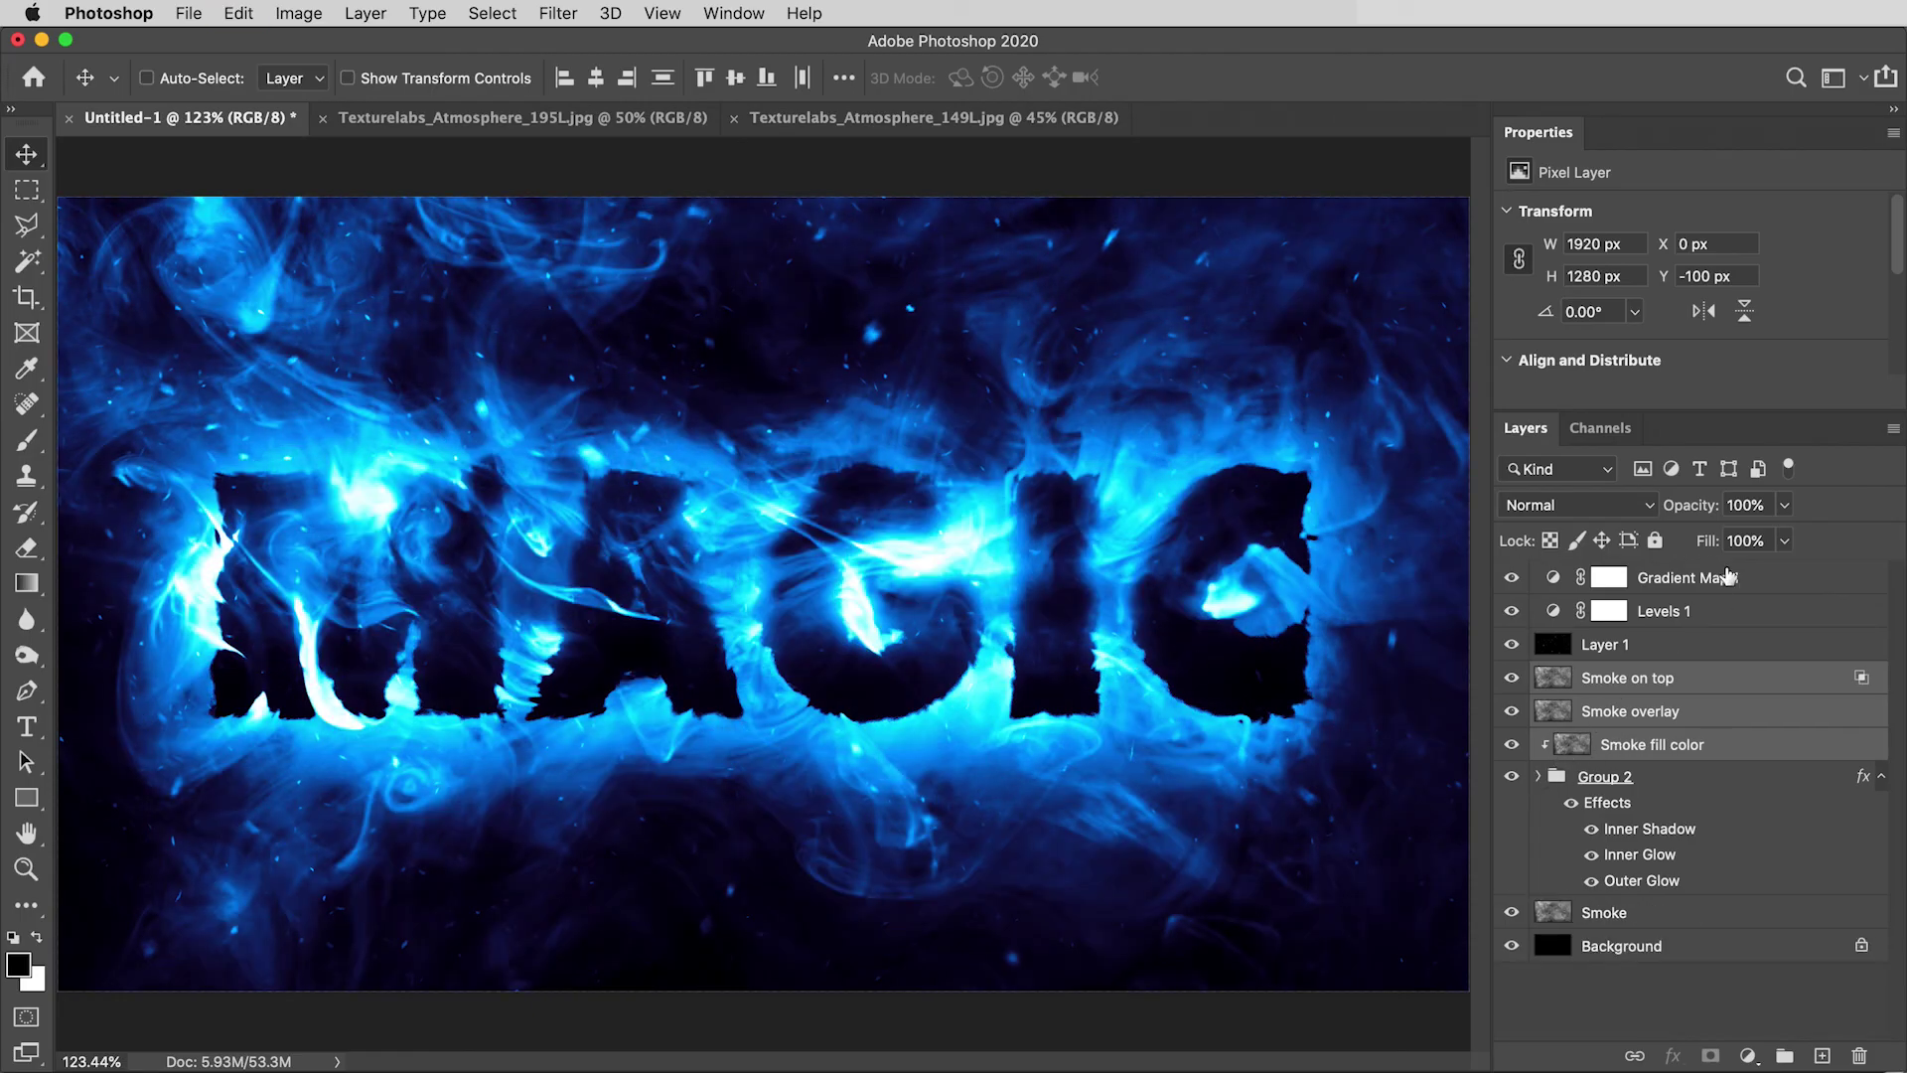
Stamp all visible layers into a new Layer 2 above Gradient Map 1.
click(1728, 576)
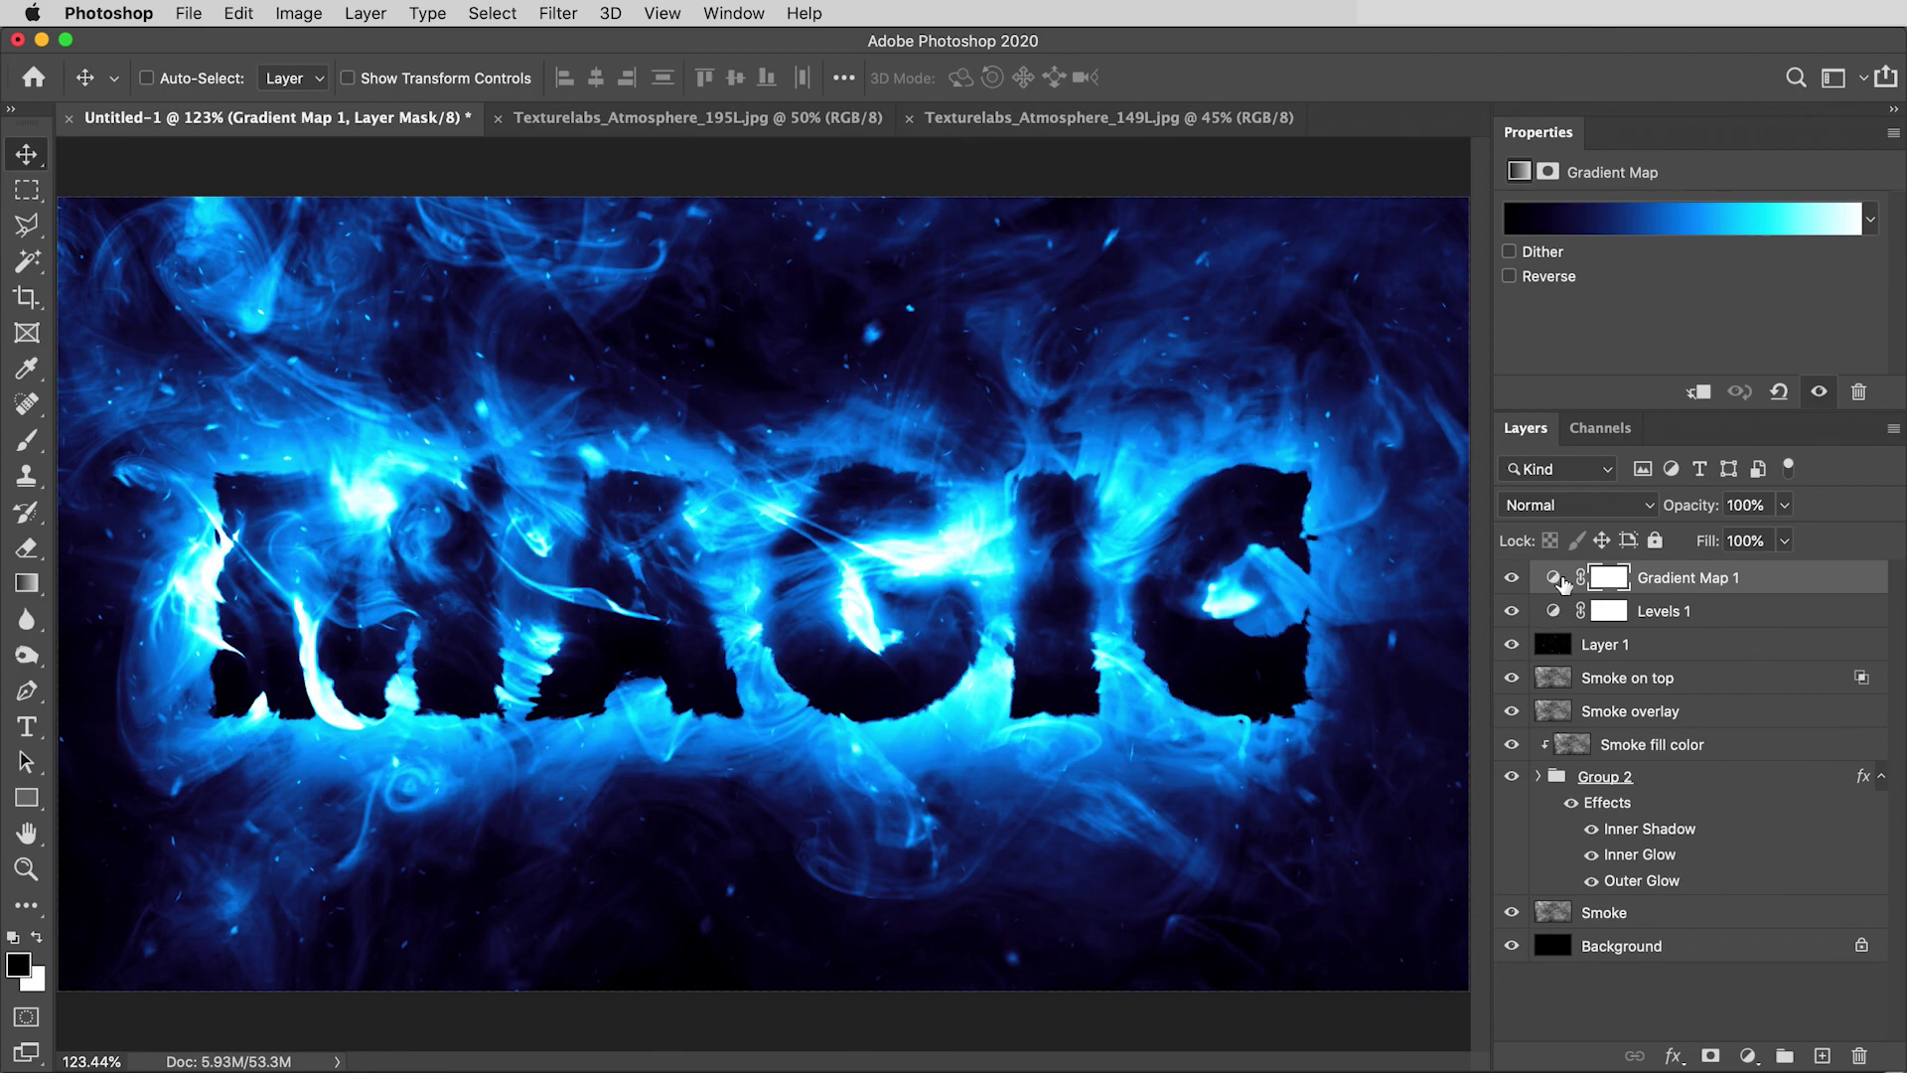
drag(1562, 582, 1565, 587)
key(super+alt+shift+e)
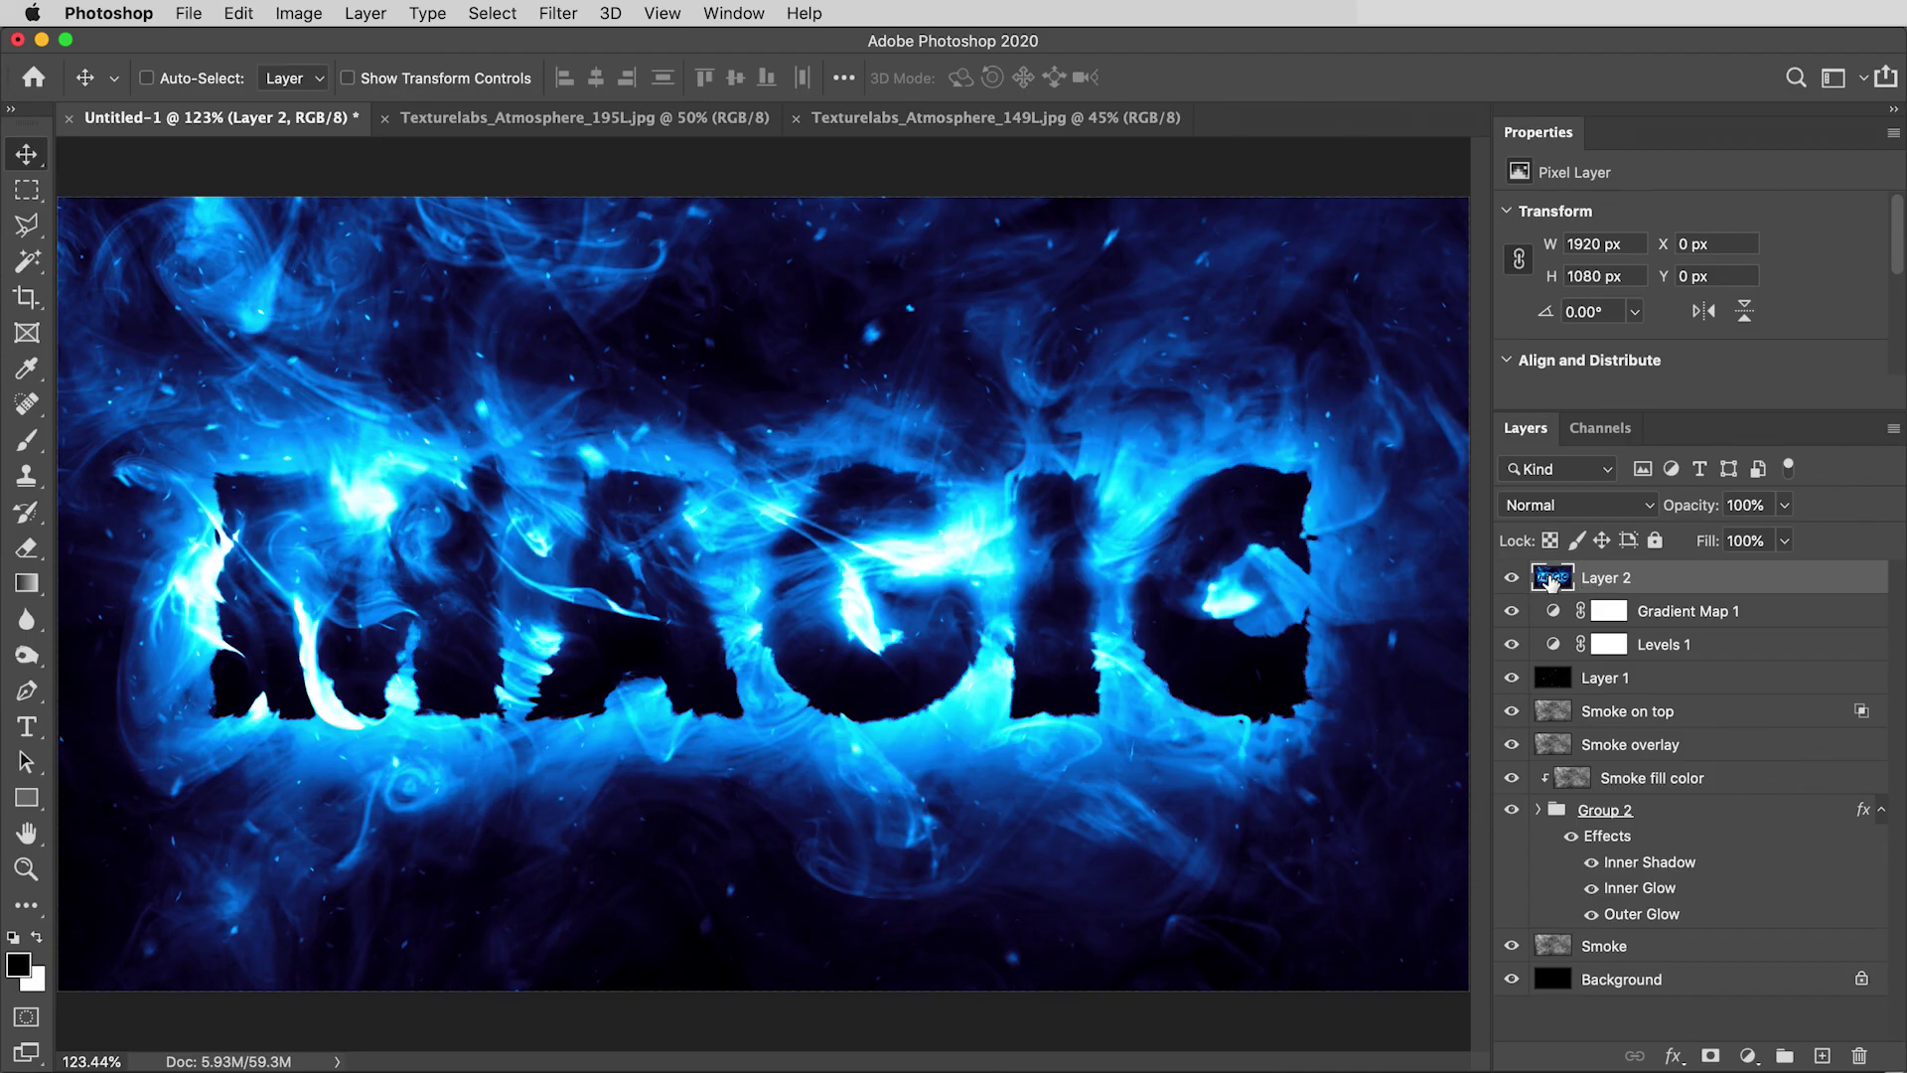
Sharpen Layer 2 with Unsharp Mask at 100% amount and 2-pixel radius.
click(562, 12)
mouse_move(663, 439)
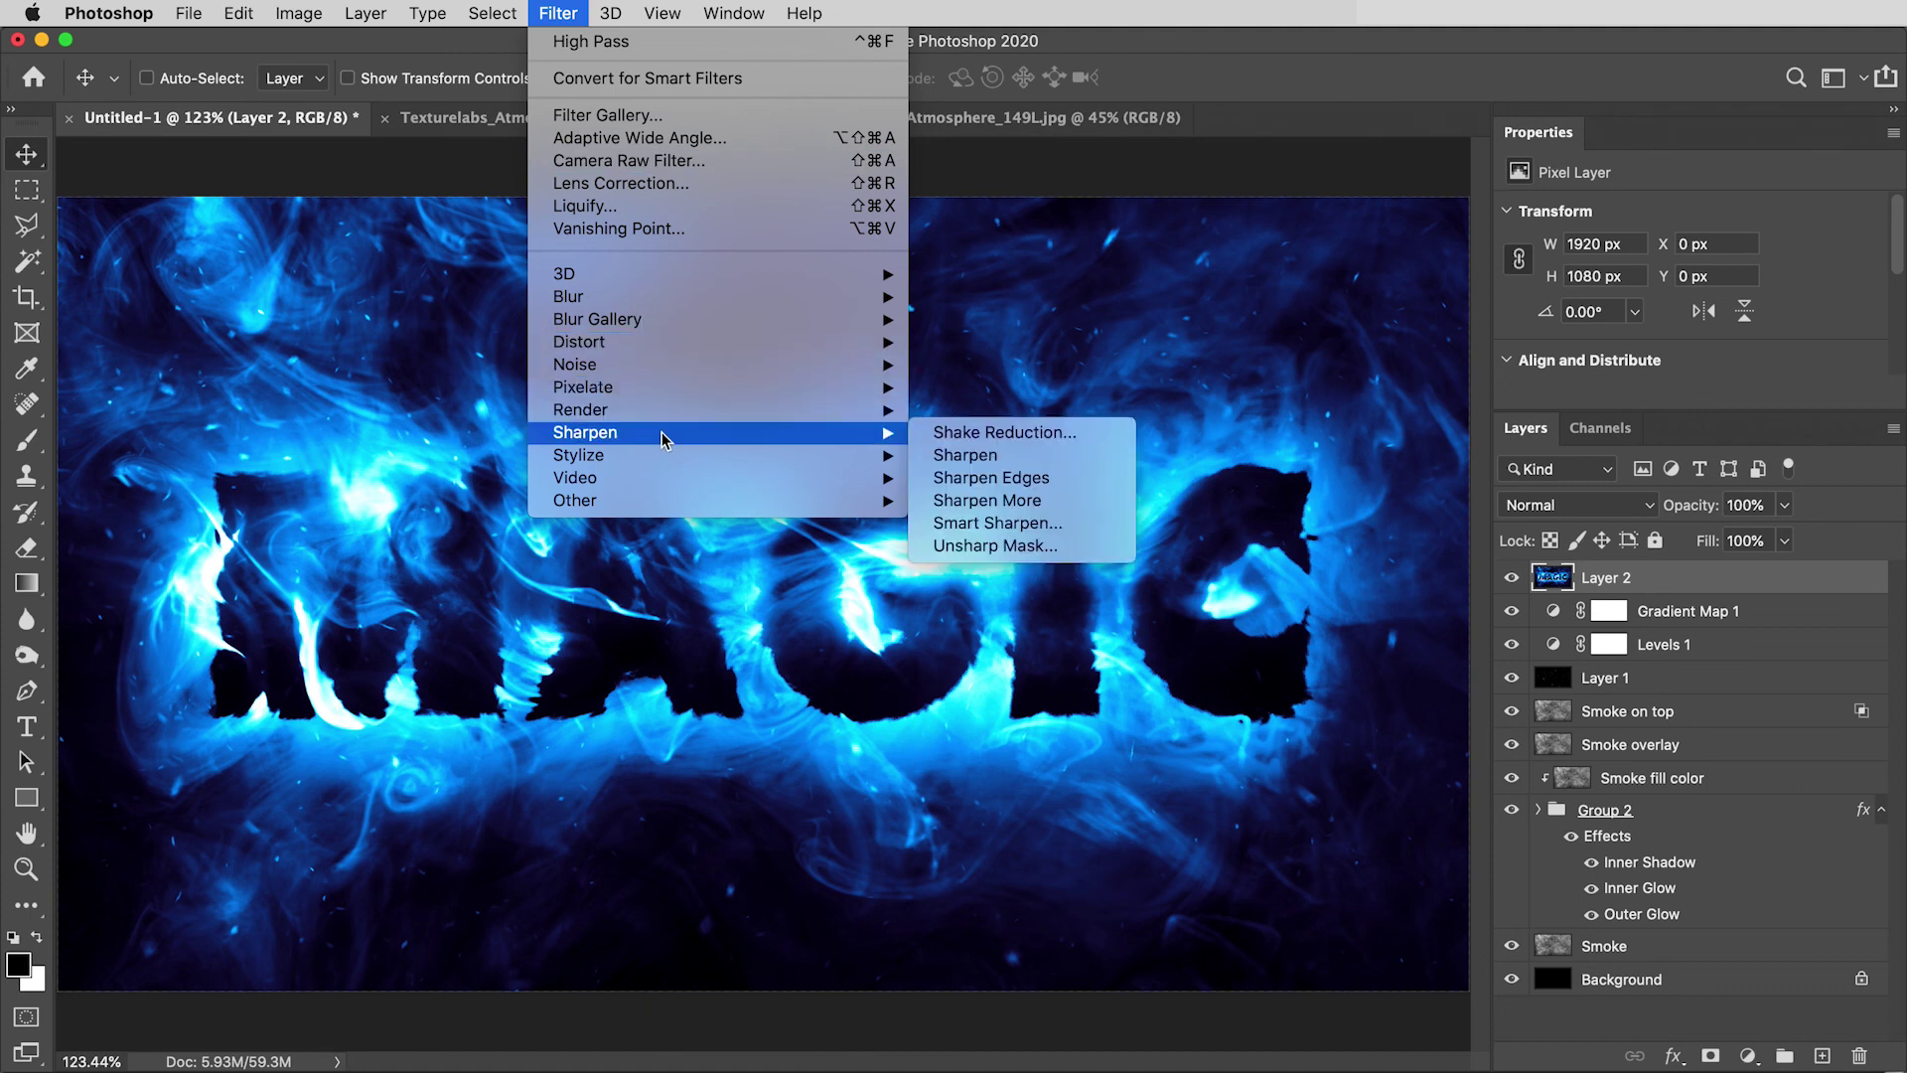
click(996, 546)
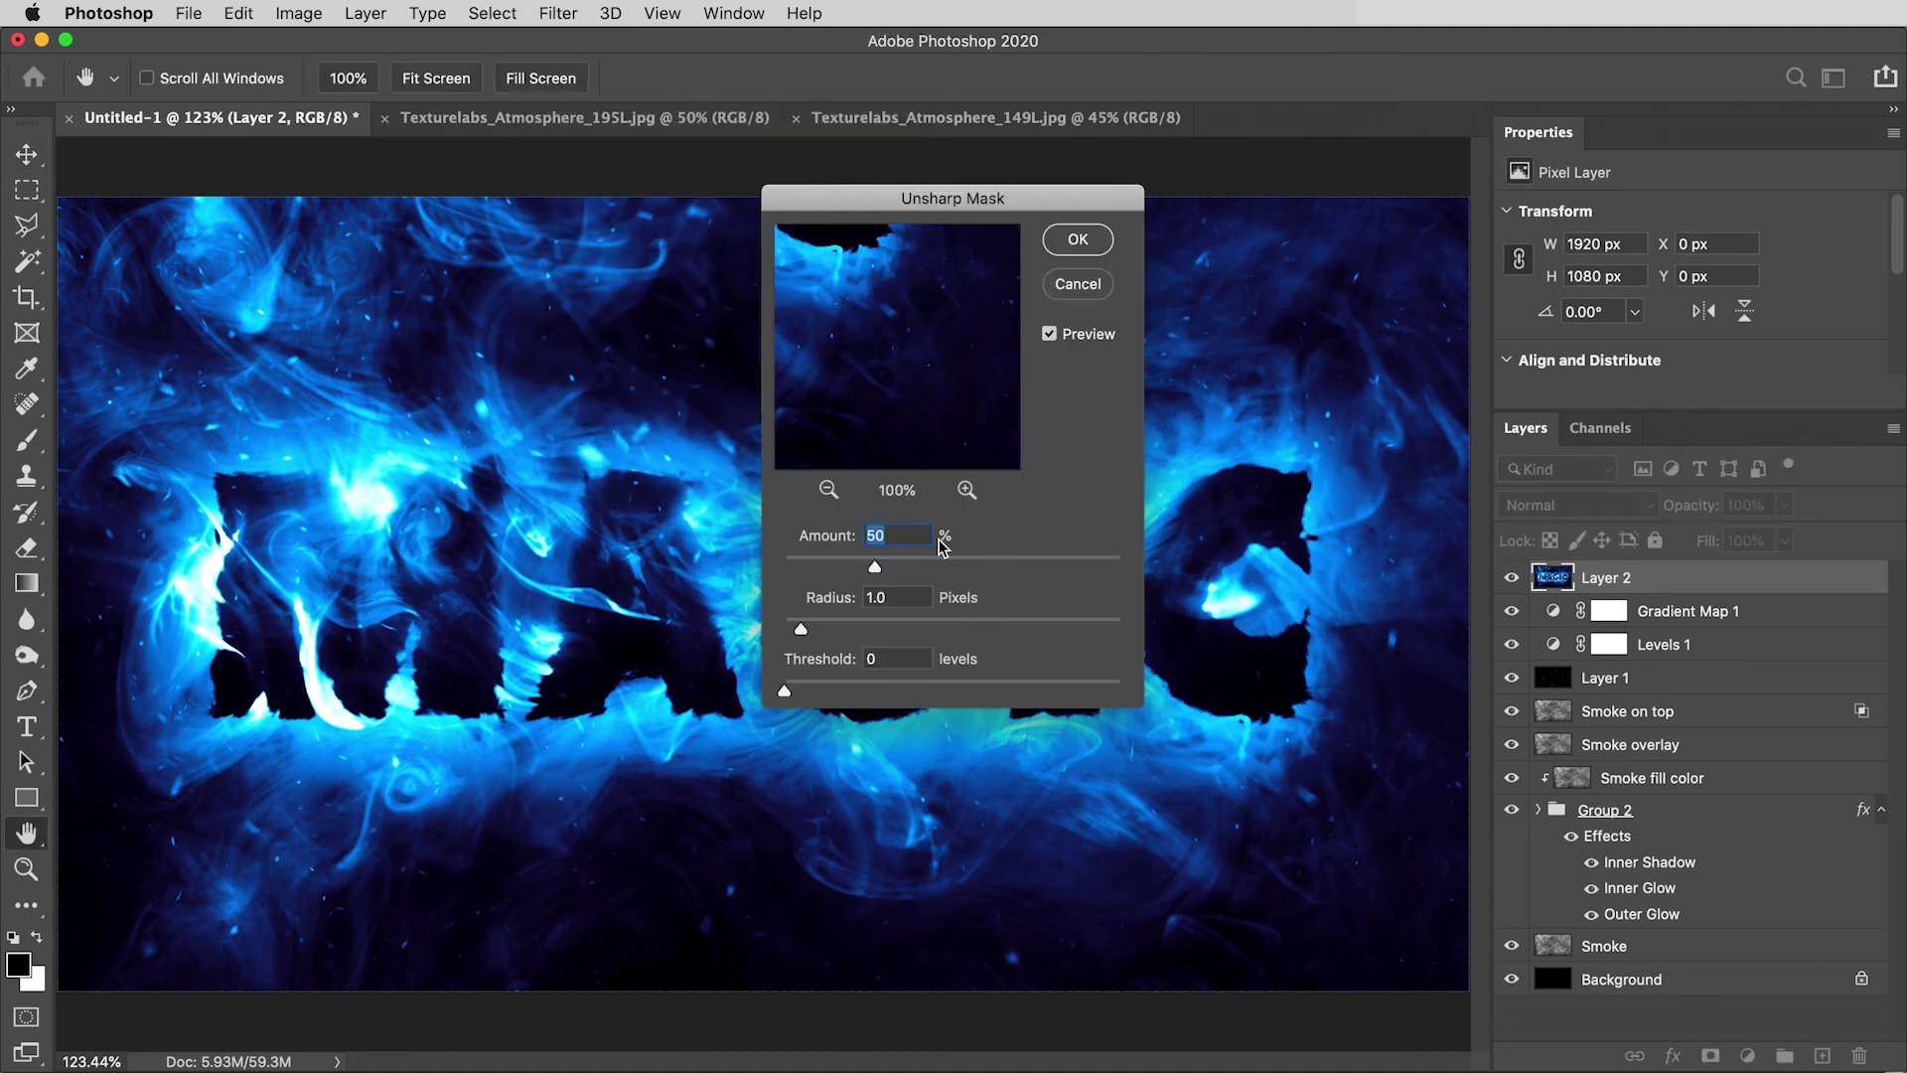
text(100)
drag(910, 597, 859, 596)
text(2)
click(1080, 241)
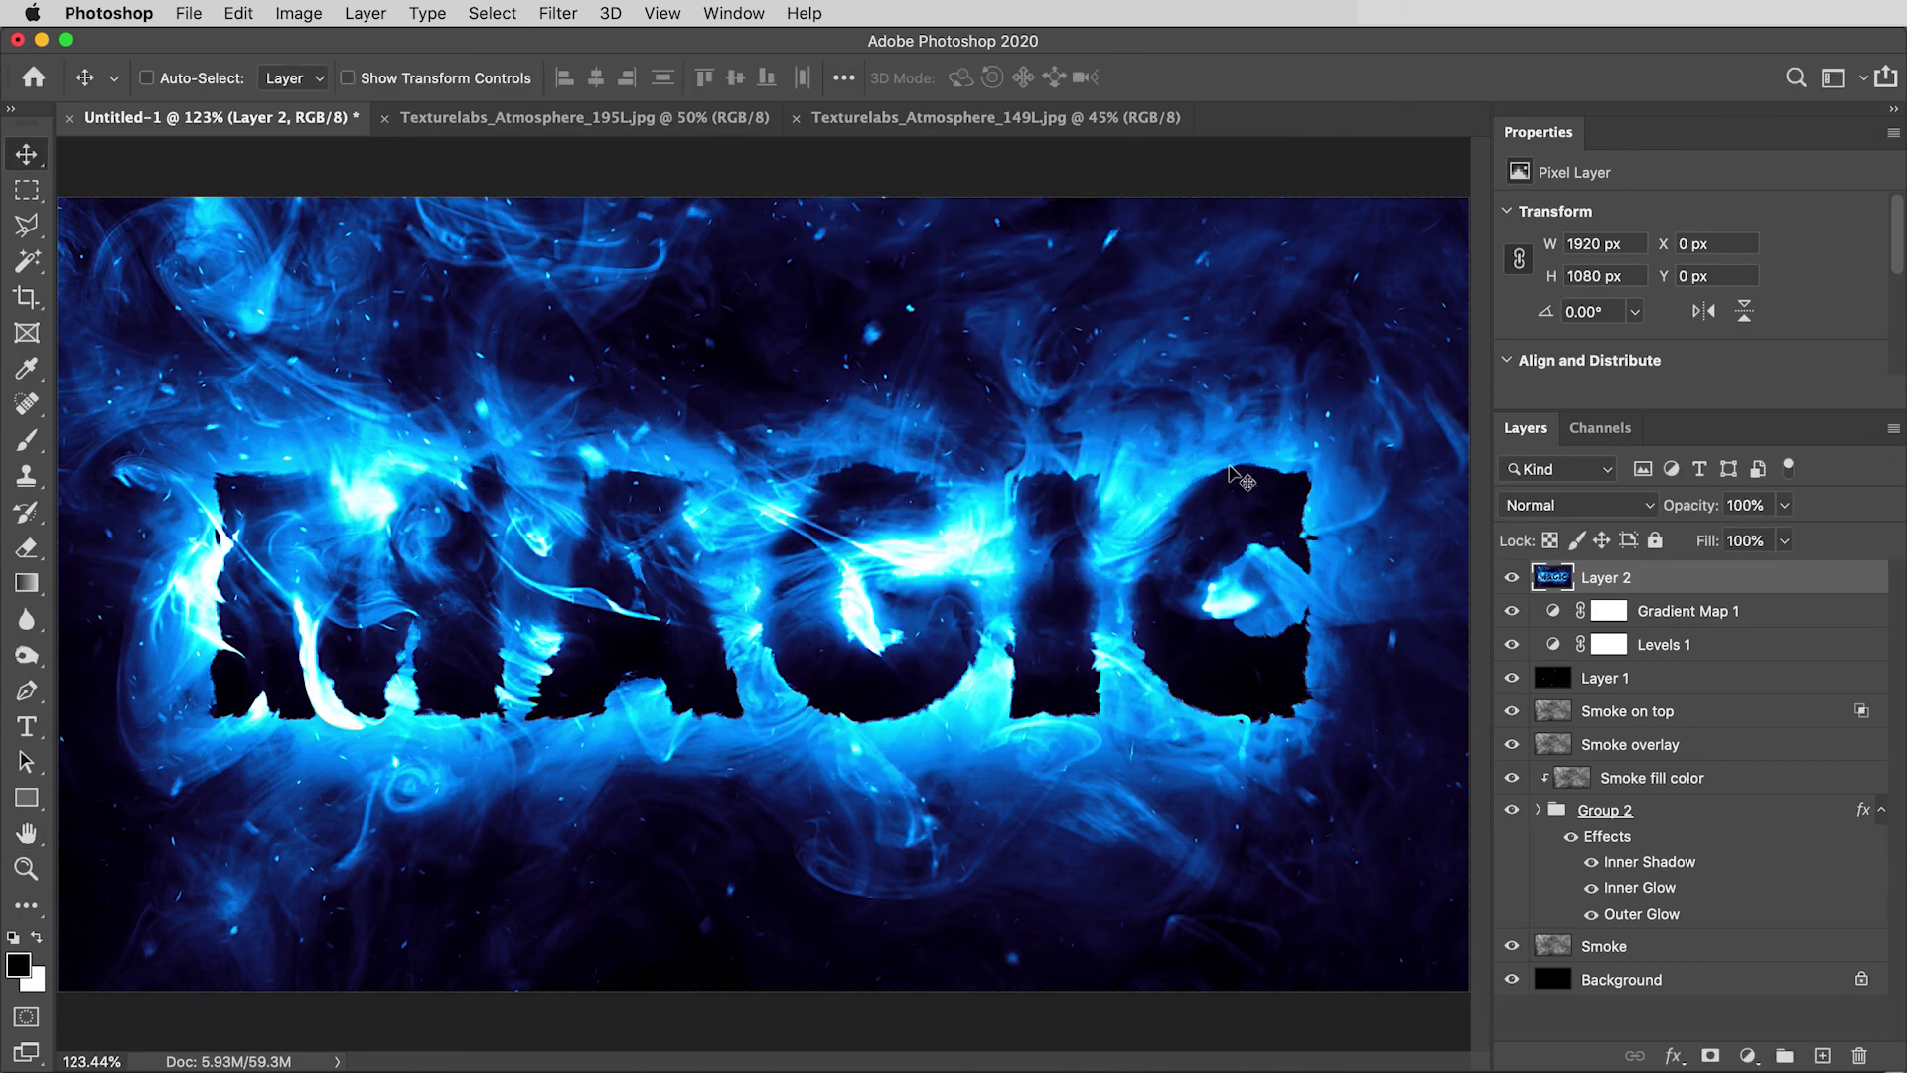